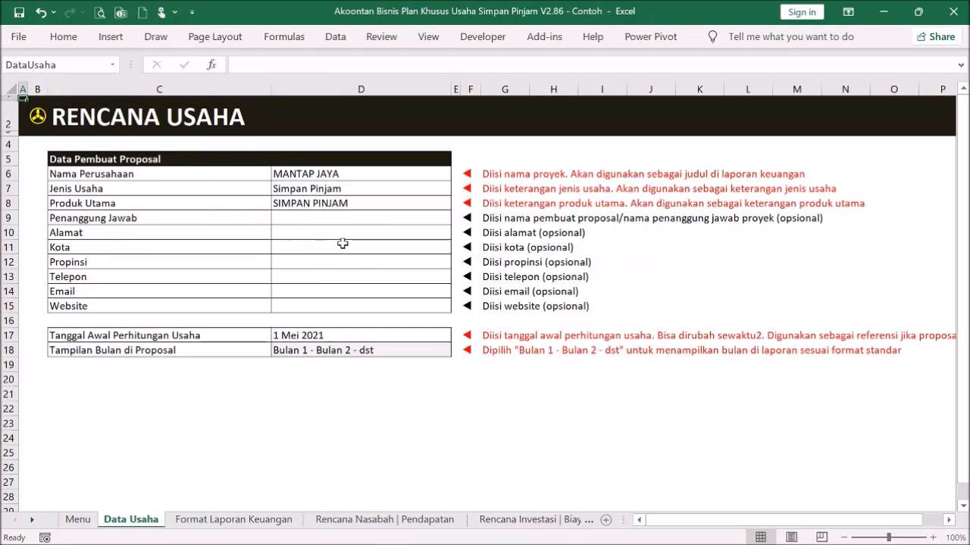
Look over the business plan's main menu and its Penerimaan | Pengeluaran planning sheet.
click(39, 117)
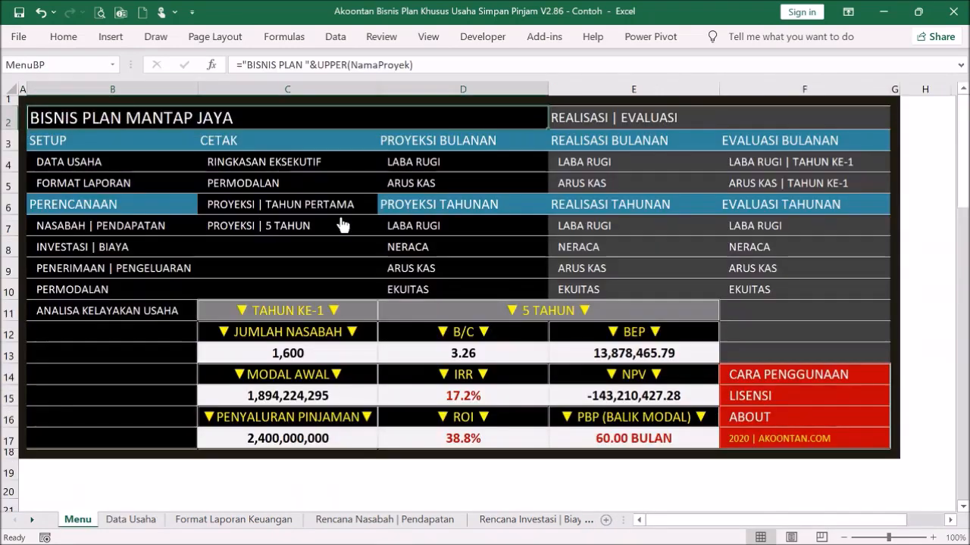
click(249, 466)
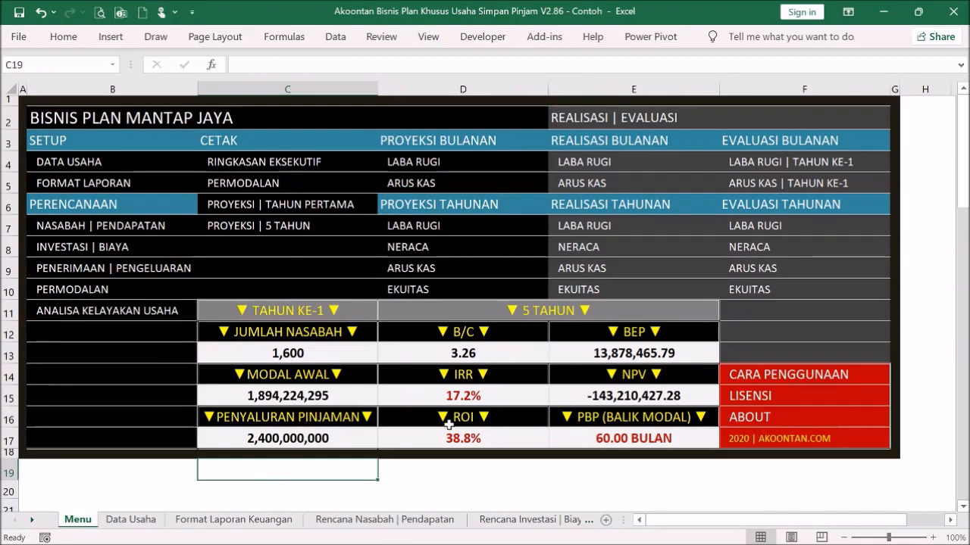
click(447, 471)
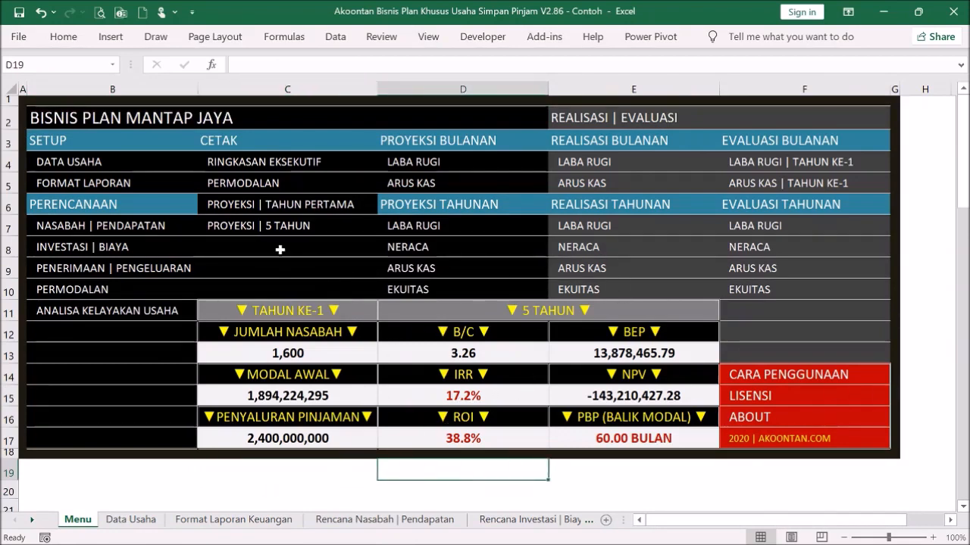
click(163, 268)
scroll(456, 254, down, 6)
scroll(456, 257, up, 6)
click(43, 119)
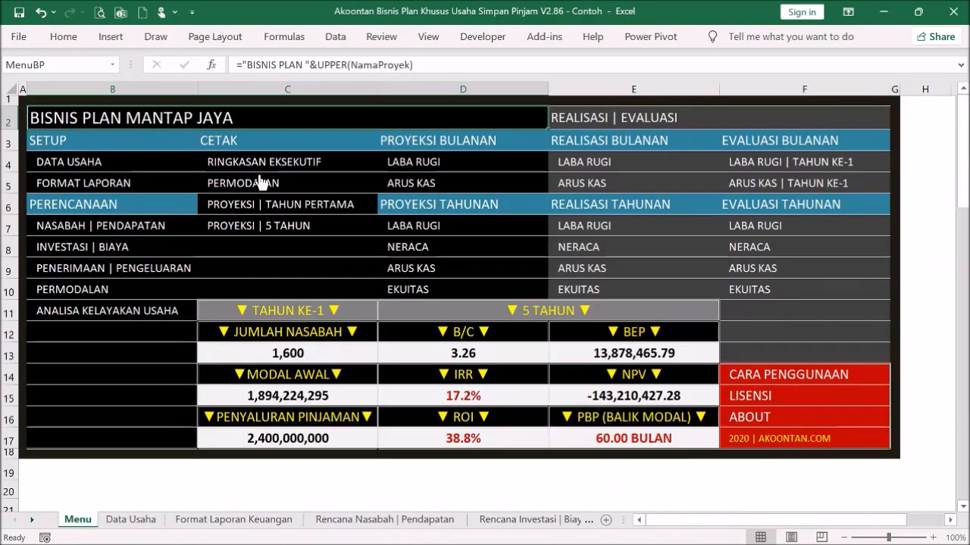
View the Permodalan planning sheet and the yearly Laba Rugi projection, returning to the main menu after each.
click(135, 285)
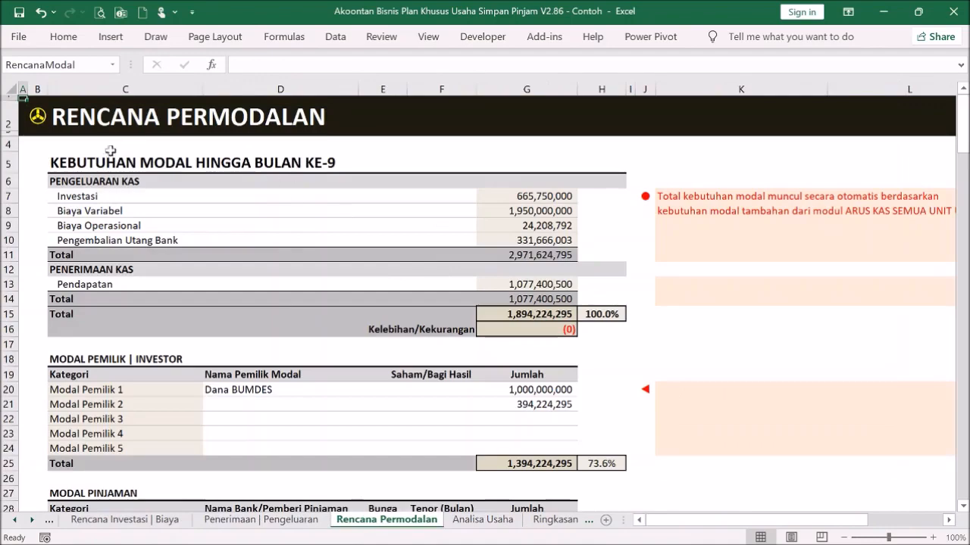
click(46, 116)
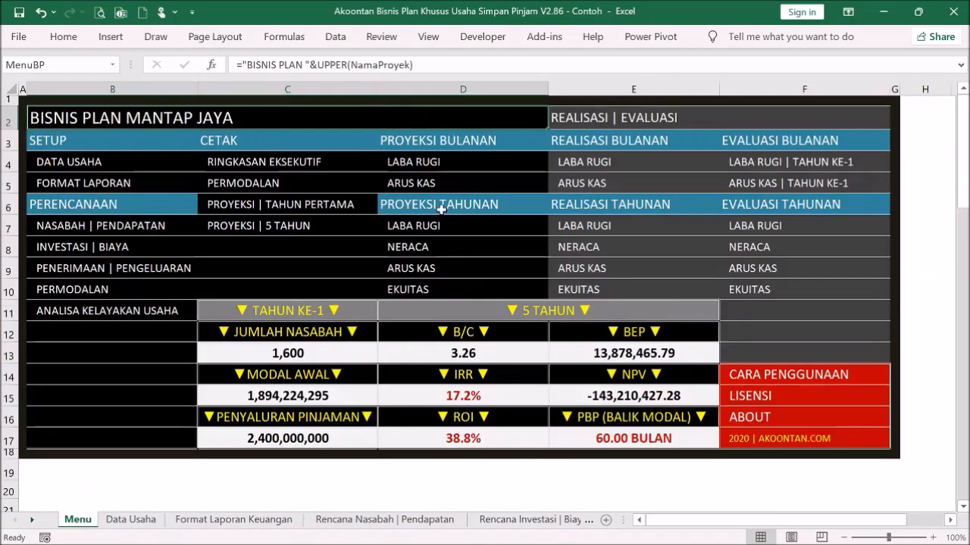
click(429, 231)
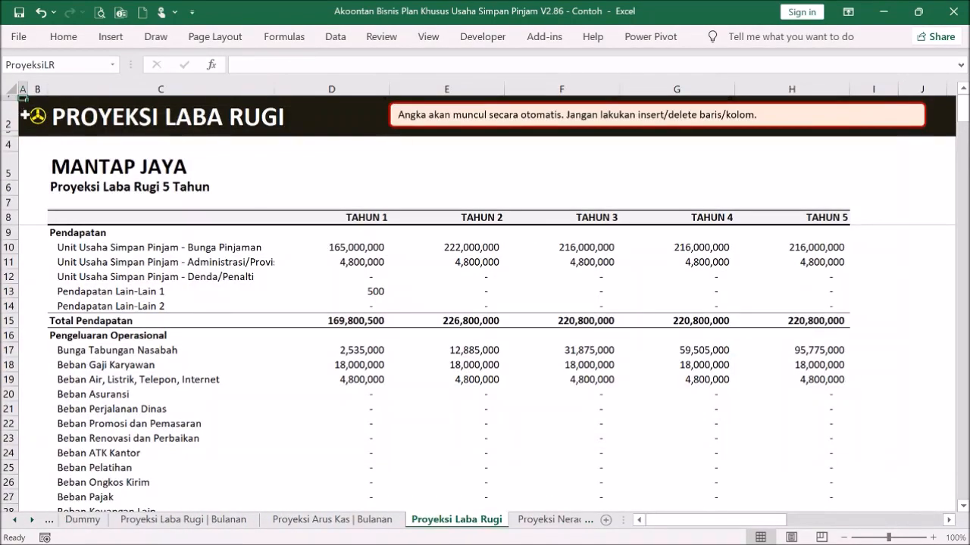
click(30, 117)
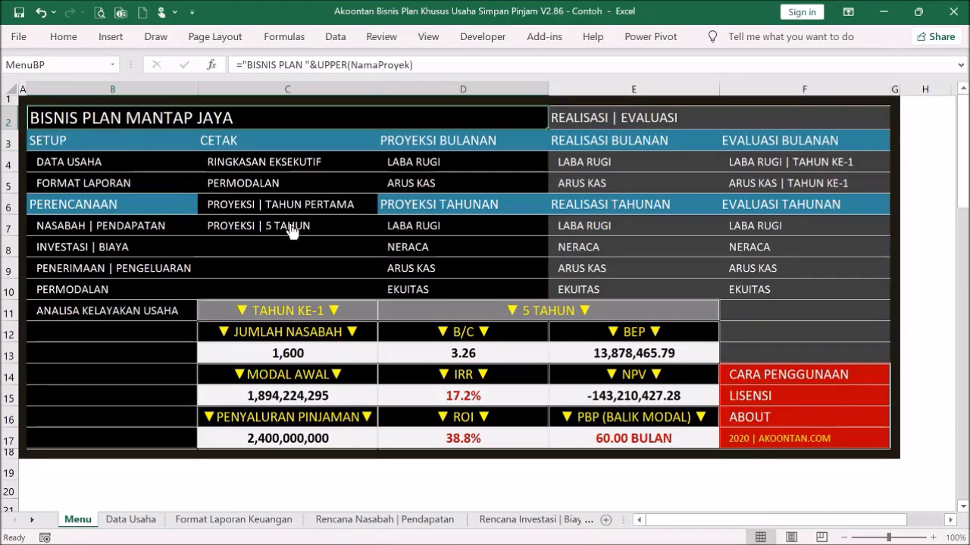
Open the 5-year projection print report and examine it back to its Proyeksi Laba Rugi chart.
click(292, 232)
scroll(470, 182, up, 14)
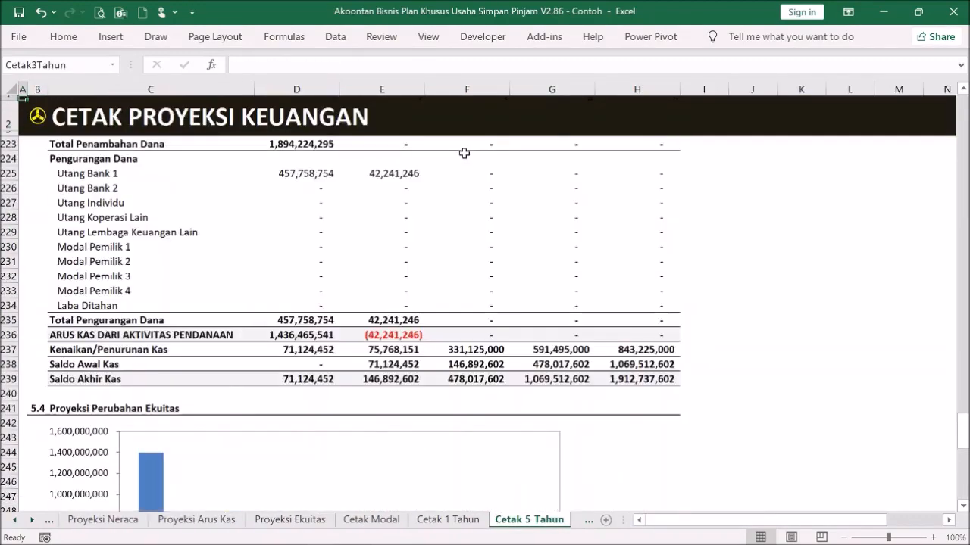
scroll(455, 175, down, 5)
scroll(437, 186, up, 20)
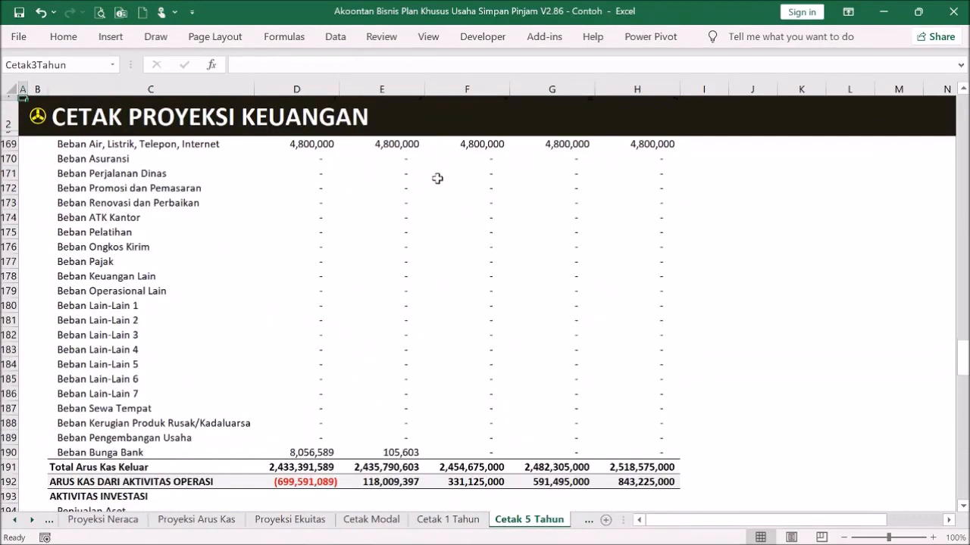
drag(960, 356, 960, 106)
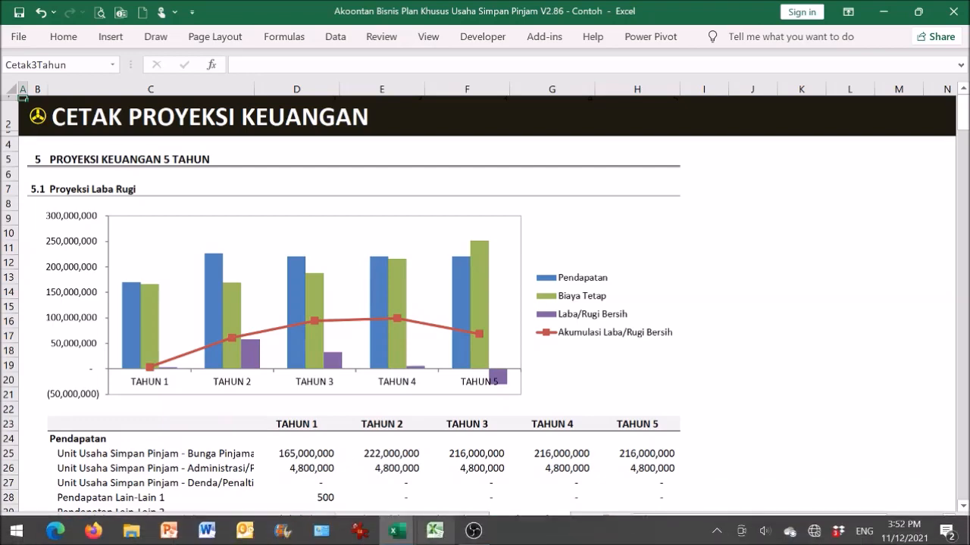
Switch to the blank workbook "Akoontan Bisnis Plan Khusus Usaha Simpan Pinjam V2.86" and look over its main menu.
click(401, 535)
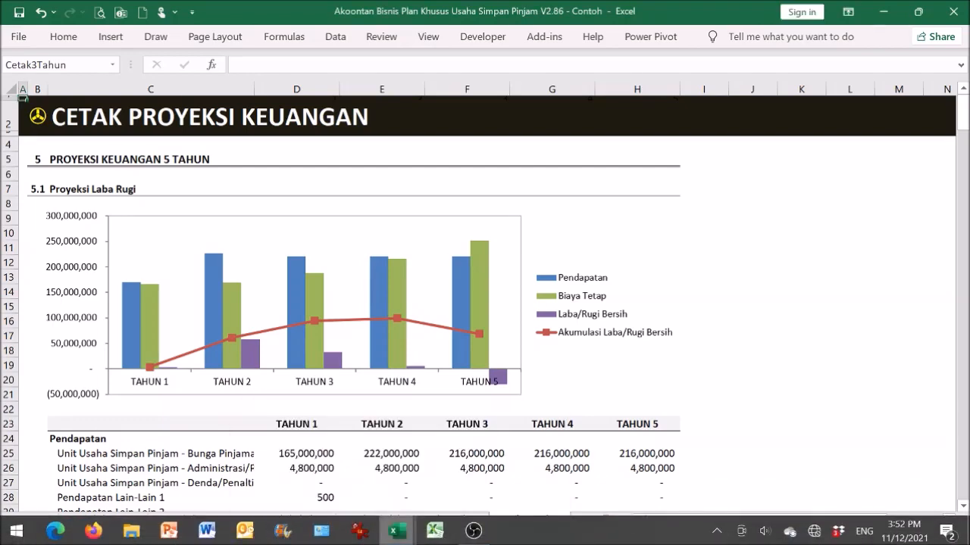
mouse_move(402, 536)
click(476, 484)
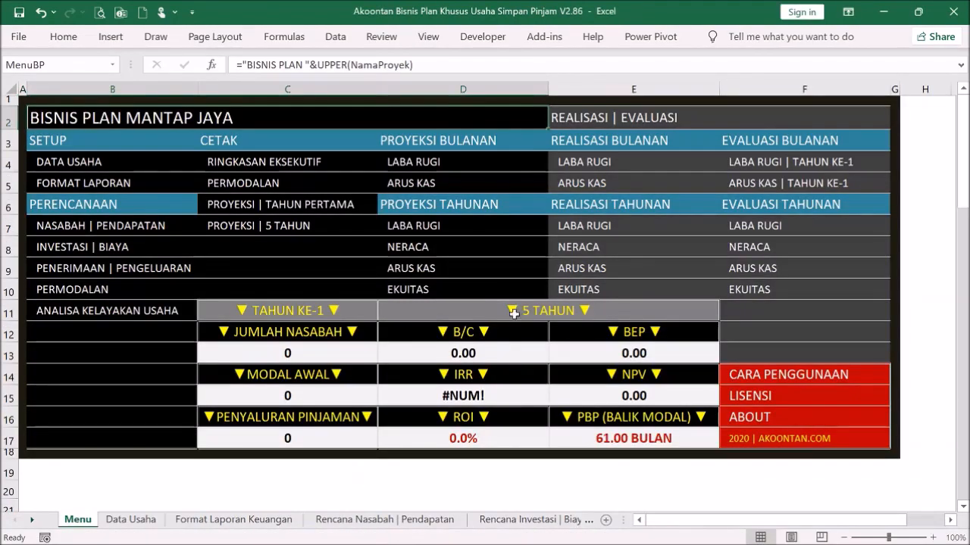
click(439, 482)
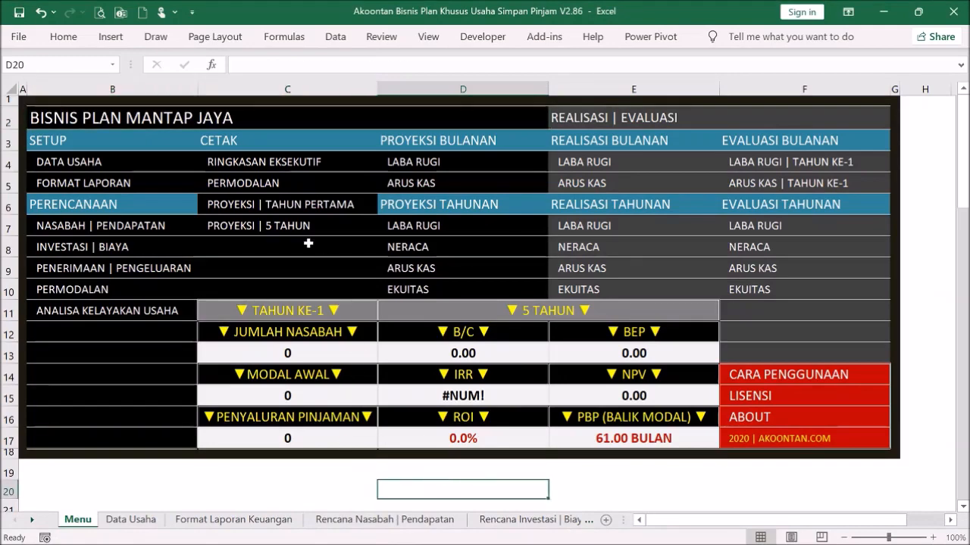
Open the Data Usaha sheet and review the company name, business type, main product and optional contact fields.
click(92, 163)
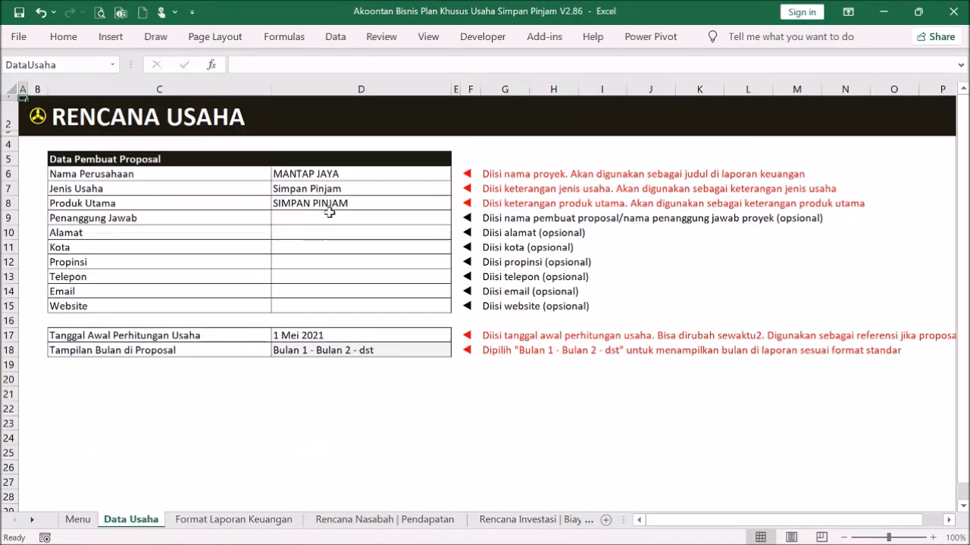
click(322, 407)
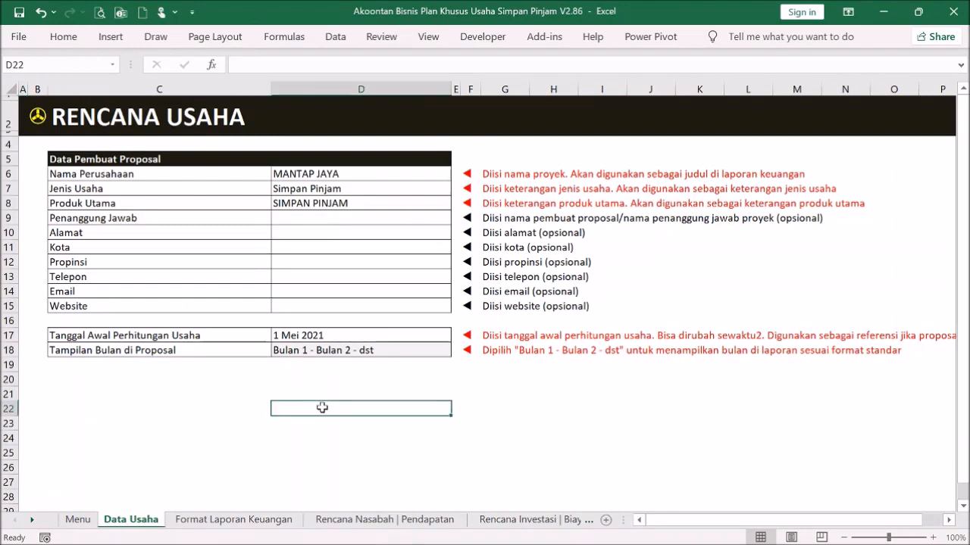
drag(295, 168, 299, 237)
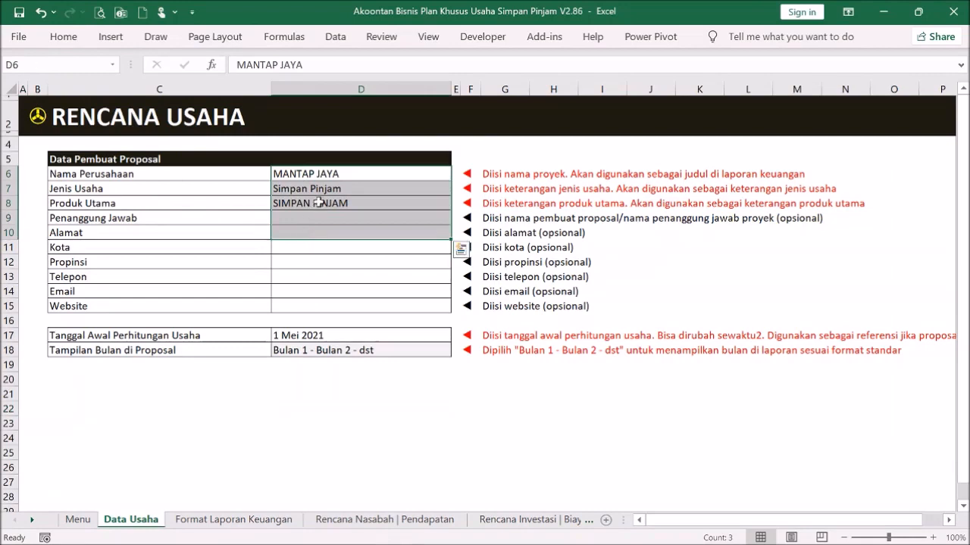
click(326, 186)
click(326, 175)
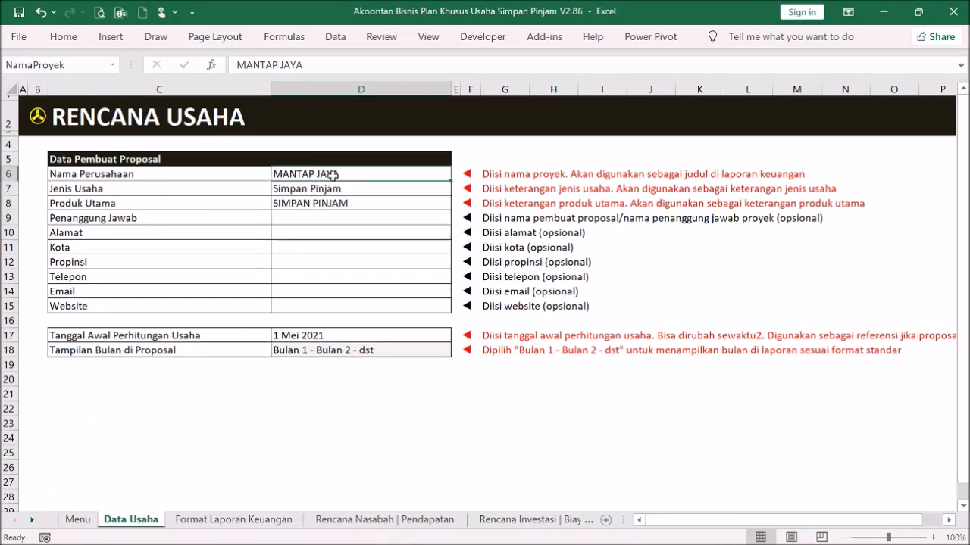
click(342, 191)
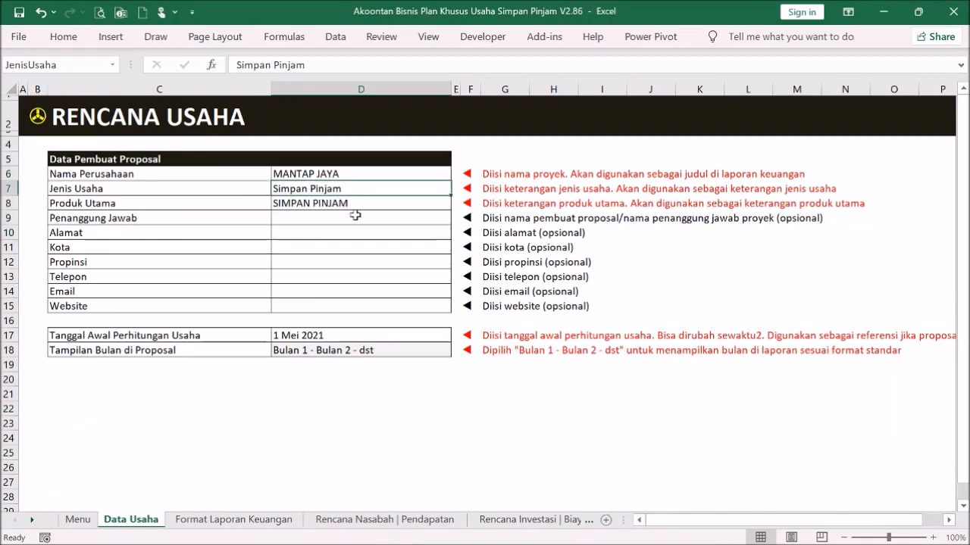
click(341, 204)
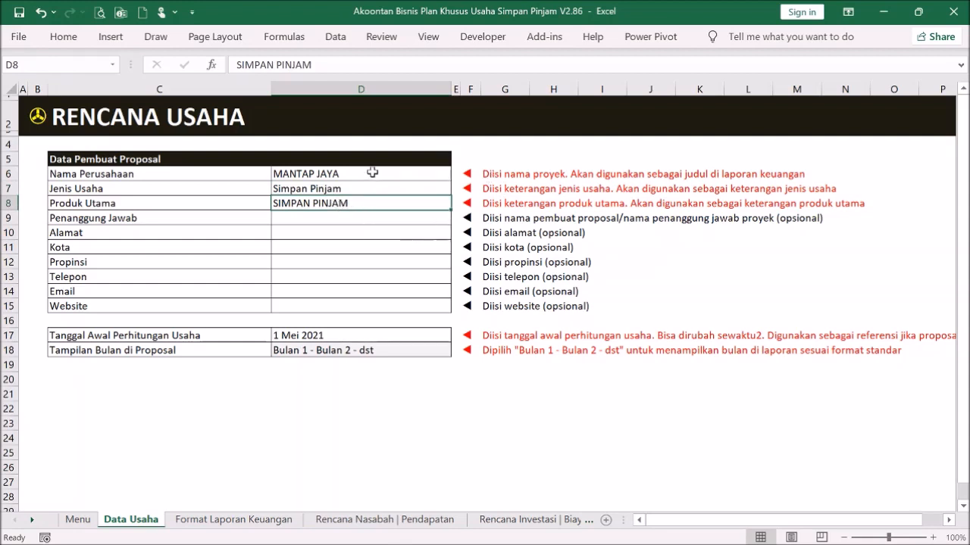
drag(373, 172, 346, 281)
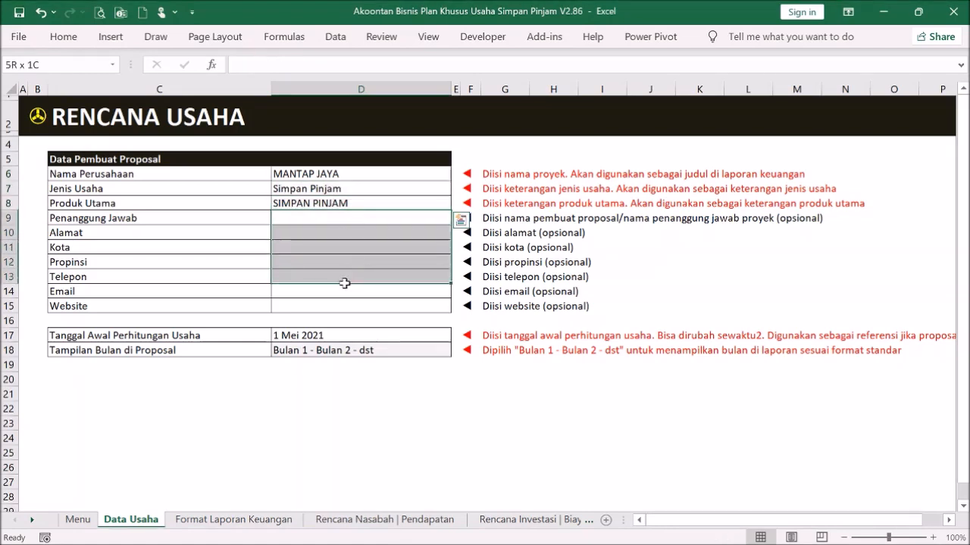
Clear the Tanggal Awal Perhitungan Usaha and Tampilan Bulan di Proposal entries in cells D17:D18.
click(353, 335)
drag(353, 335, 356, 350)
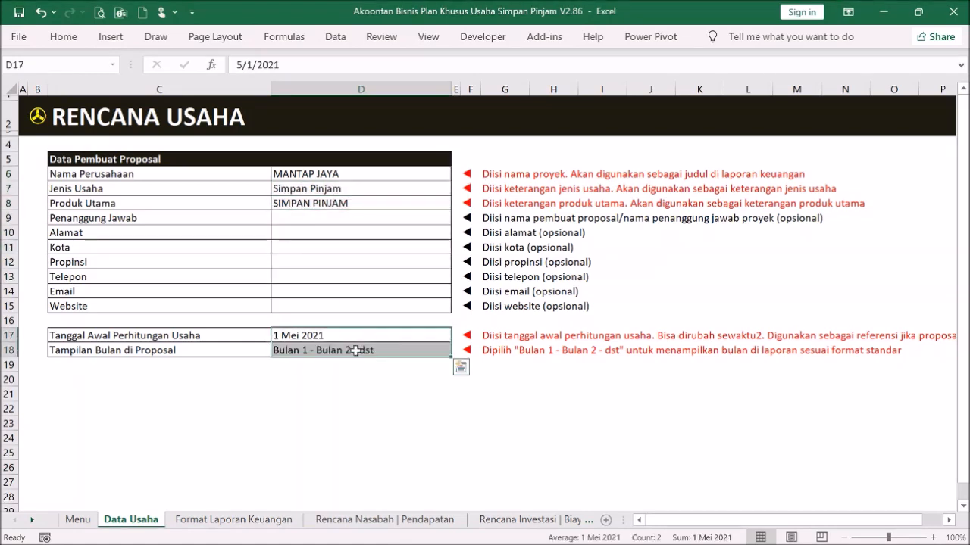
key(Delete)
click(327, 396)
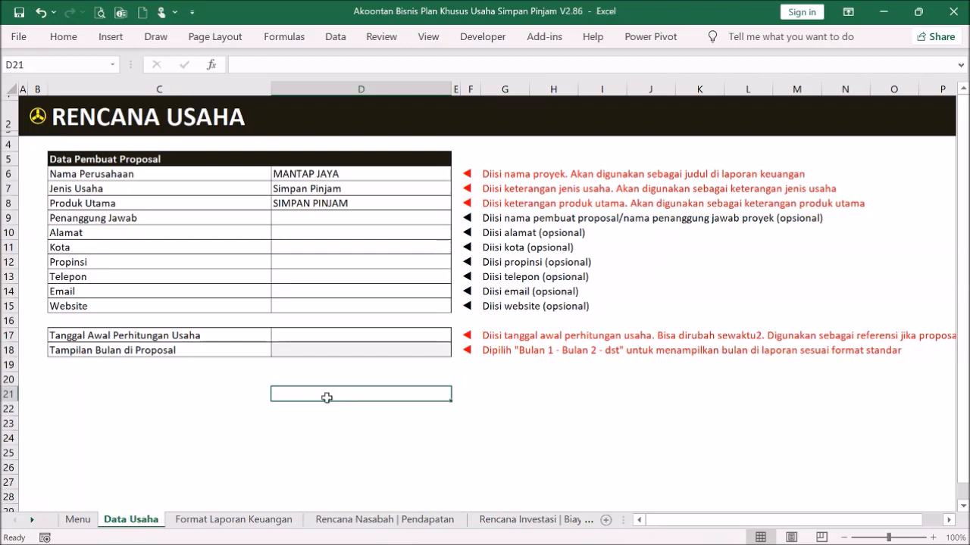
Set Tampilan Bulan di Proposal to "Bulan 1 - Bulan 2 - dst".
click(378, 351)
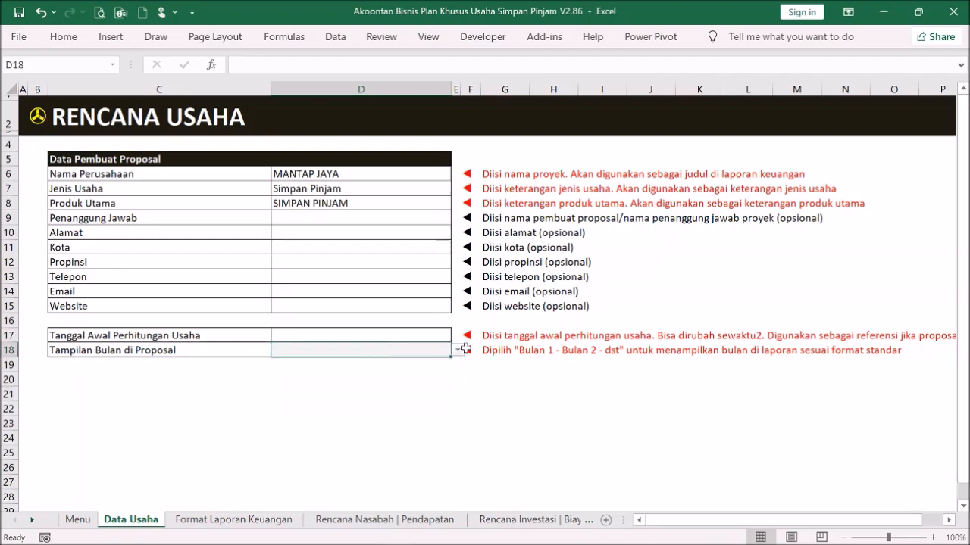
click(458, 350)
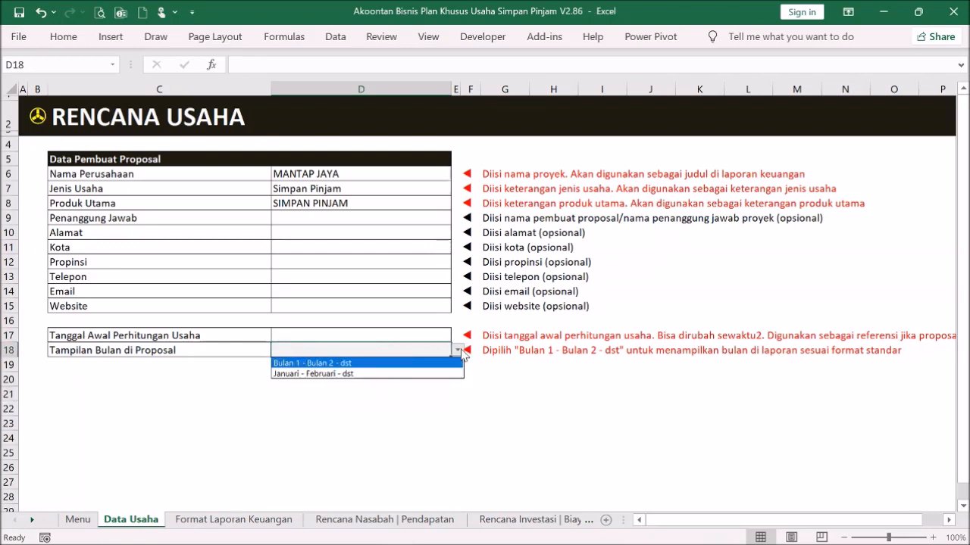
click(421, 363)
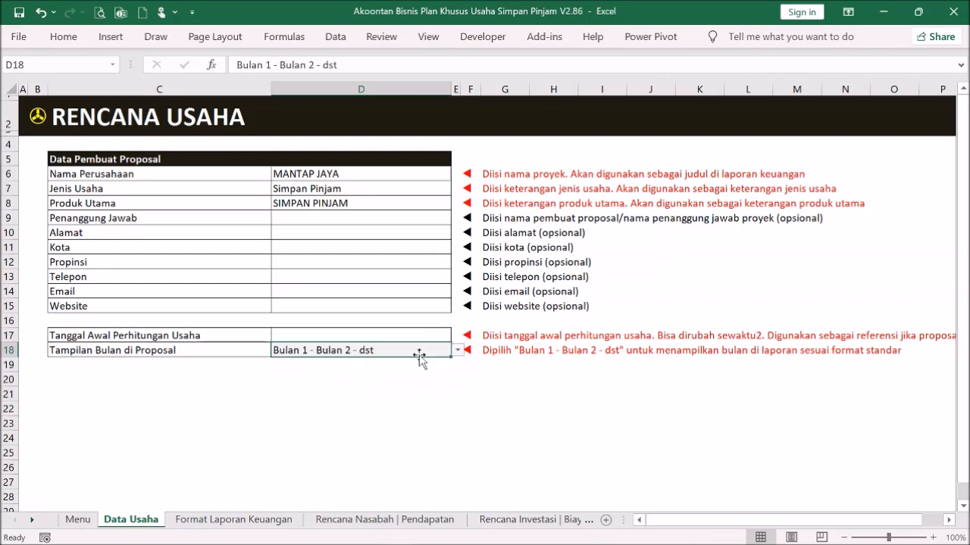
Check the month headings in the monthly Laba Rugi projection and return to the main menu.
click(40, 119)
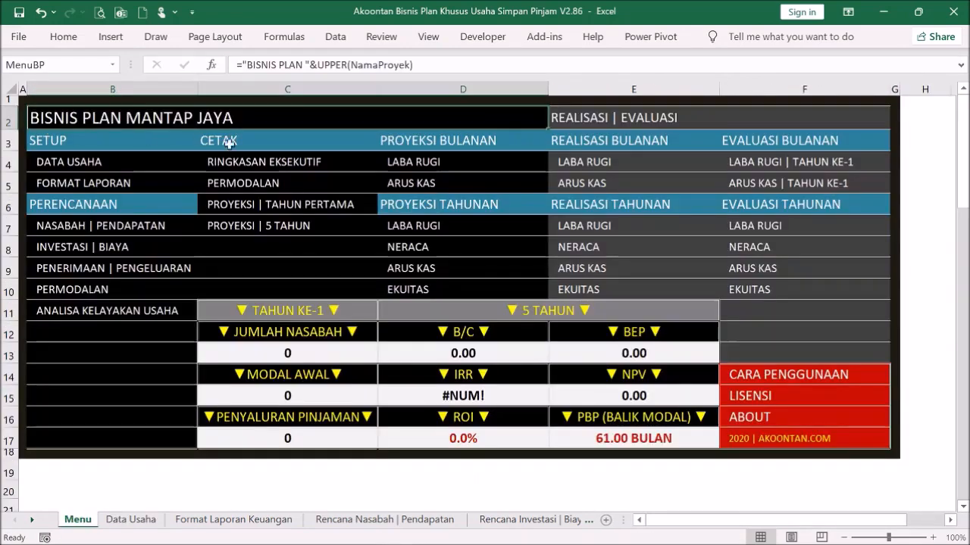
click(410, 164)
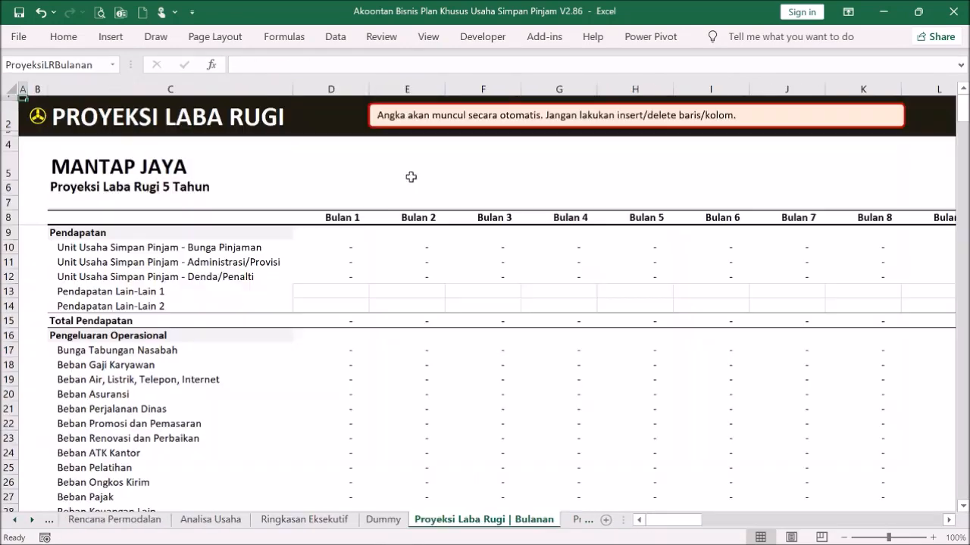
click(41, 125)
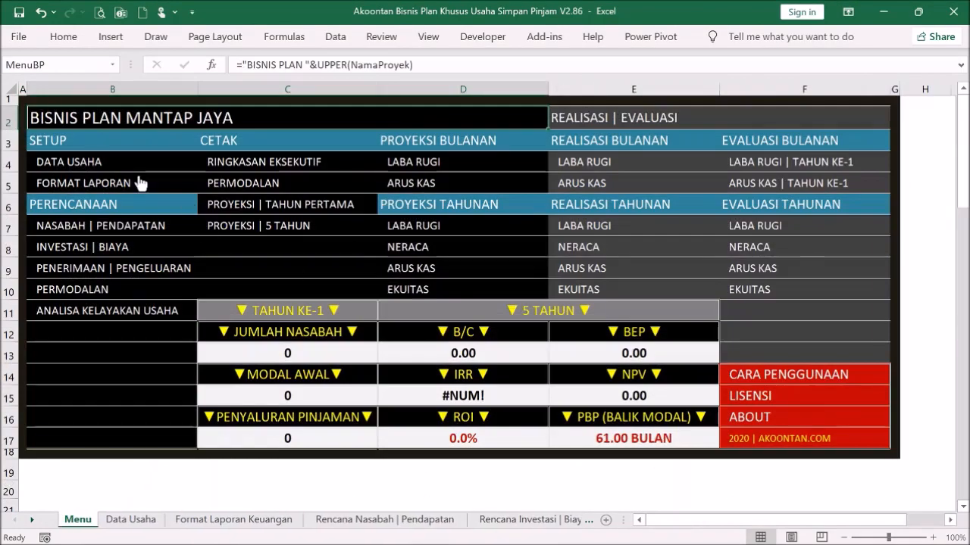
click(144, 184)
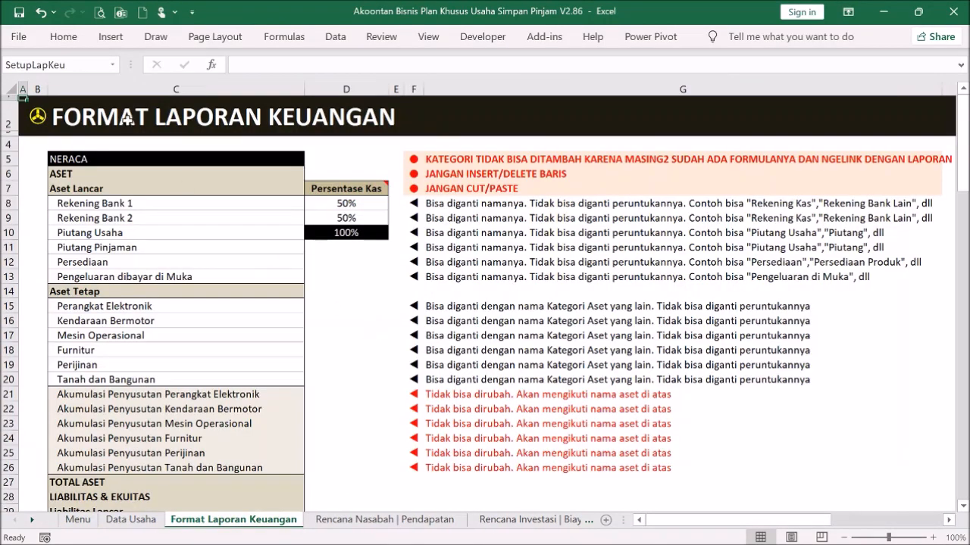
click(38, 117)
Change Tampilan Bulan di Proposal on the Data Usaha sheet to "Januari - Februari - dst".
click(74, 156)
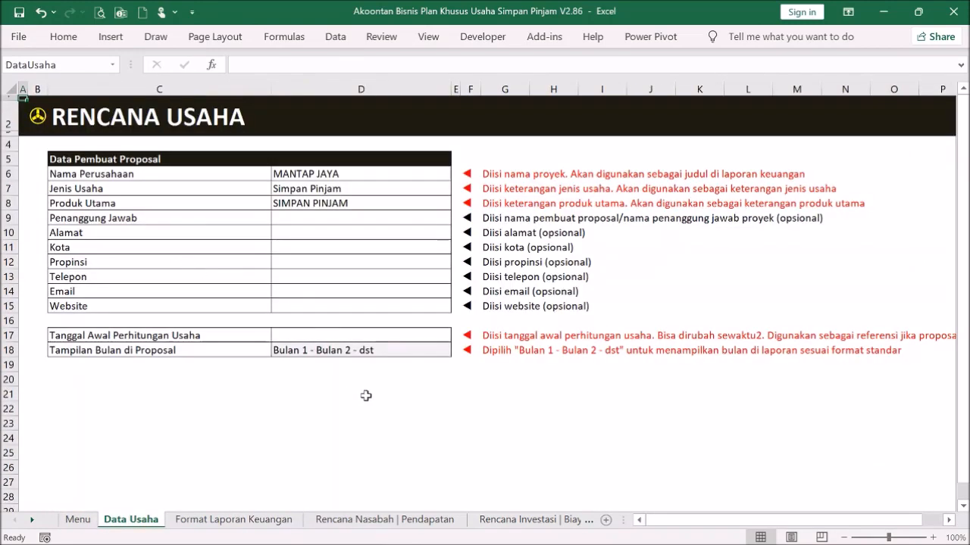
click(417, 349)
click(457, 351)
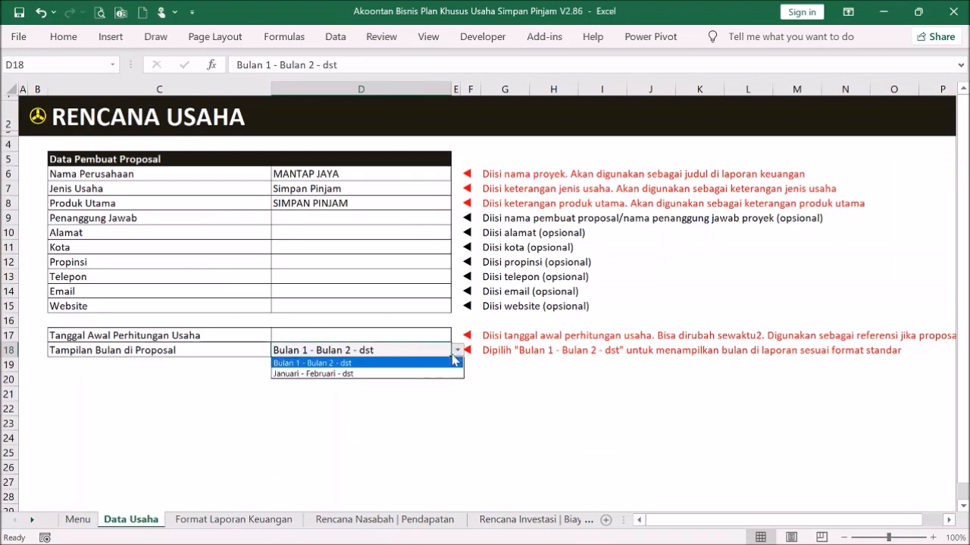
click(382, 374)
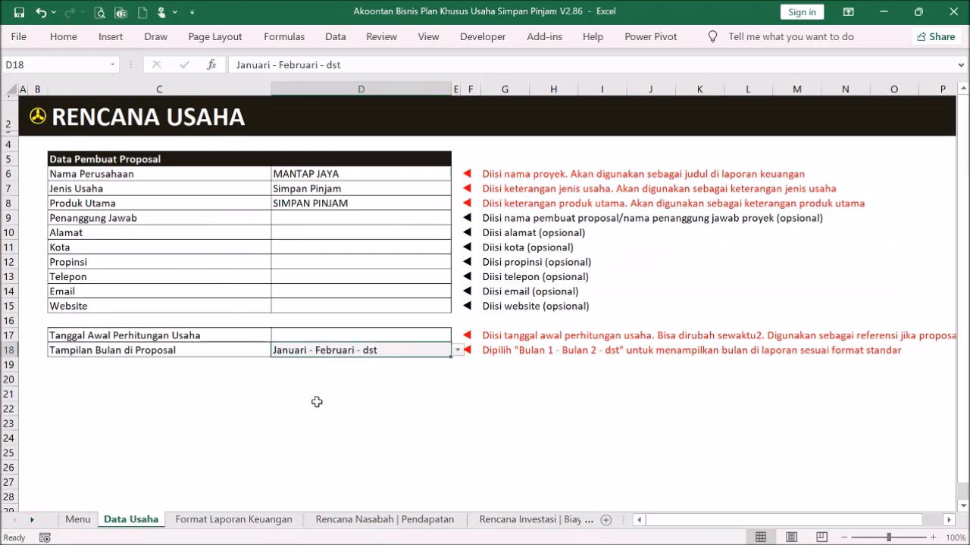
Check the calendar-month headings in the monthly Laba Rugi projection and return to the Data Usaha sheet.
click(38, 120)
click(405, 161)
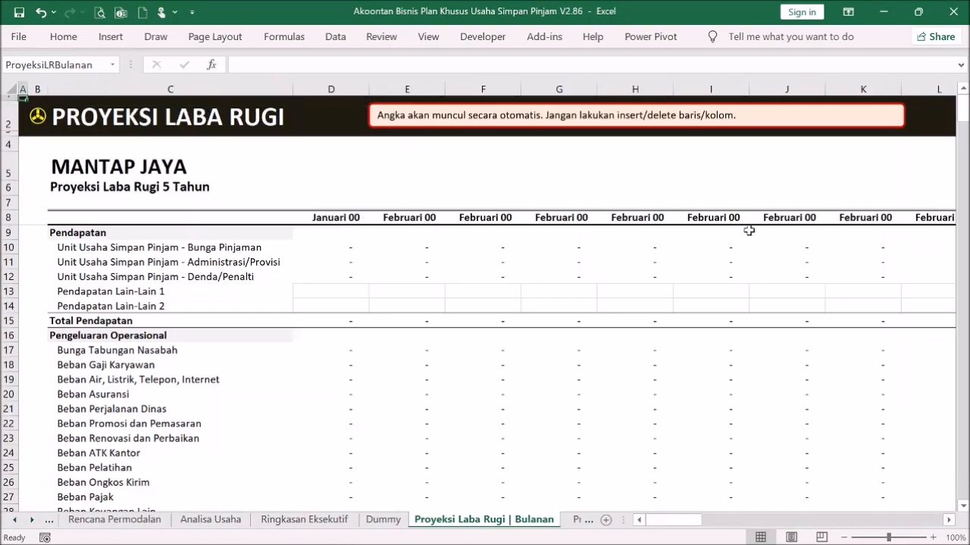
click(39, 119)
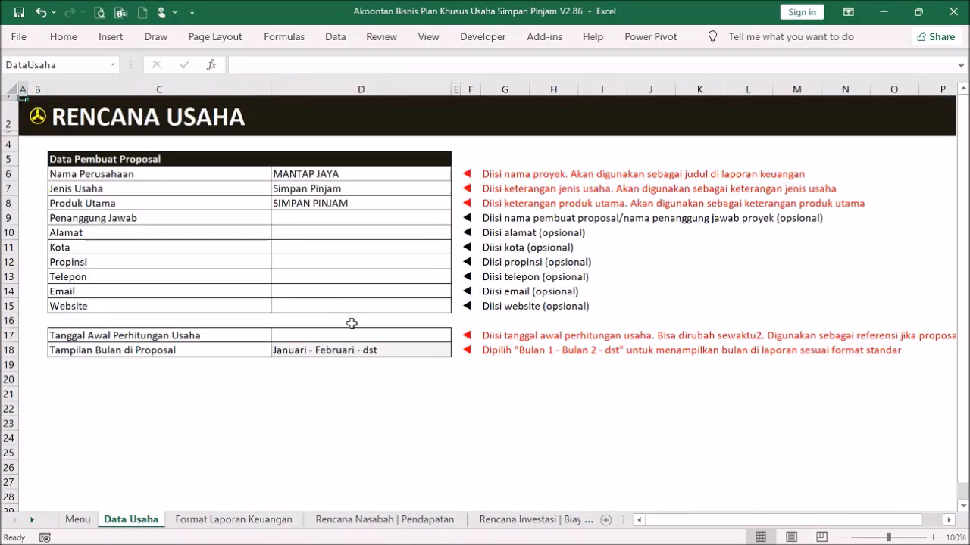
Set Tanggal Awal Perhitungan Usaha to "1 may 21" and select the date cell to check it.
click(358, 341)
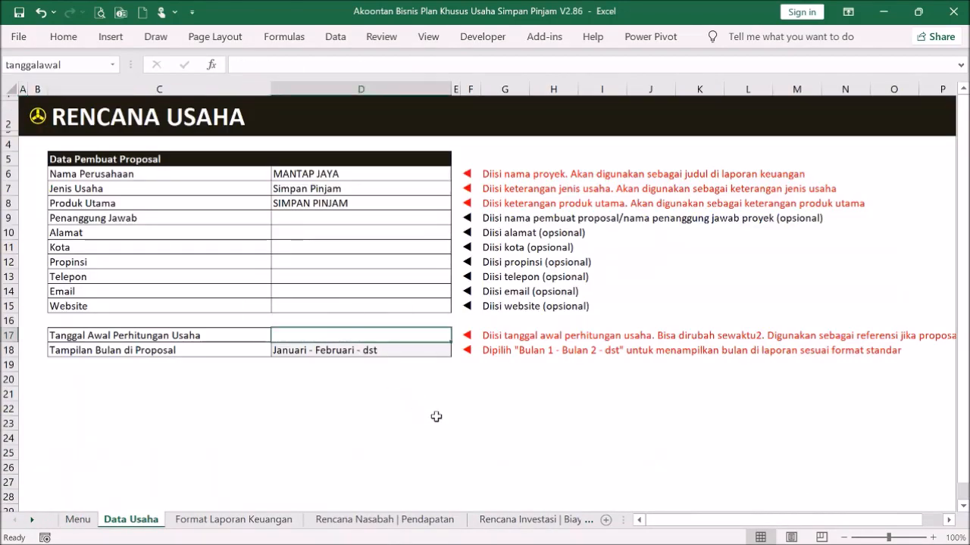
text(1)
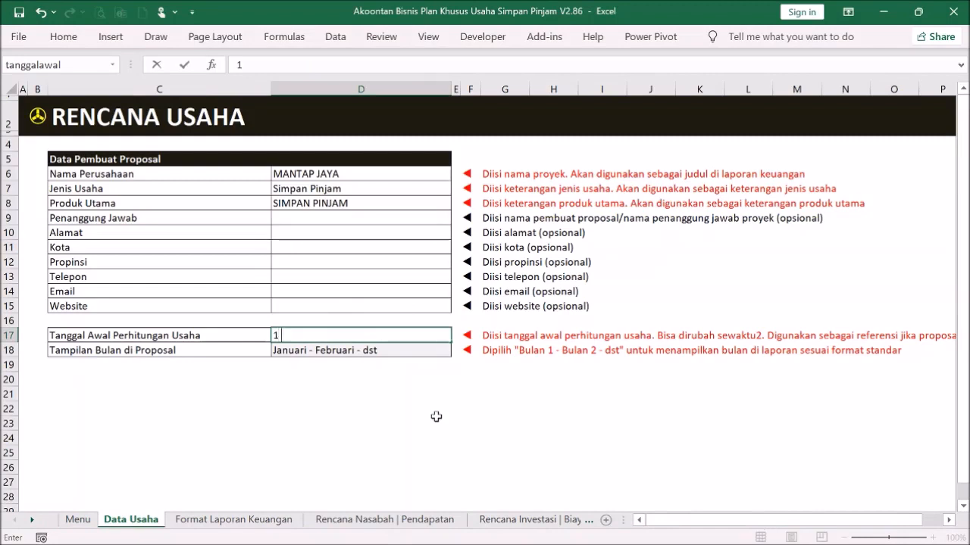
text( may 21)
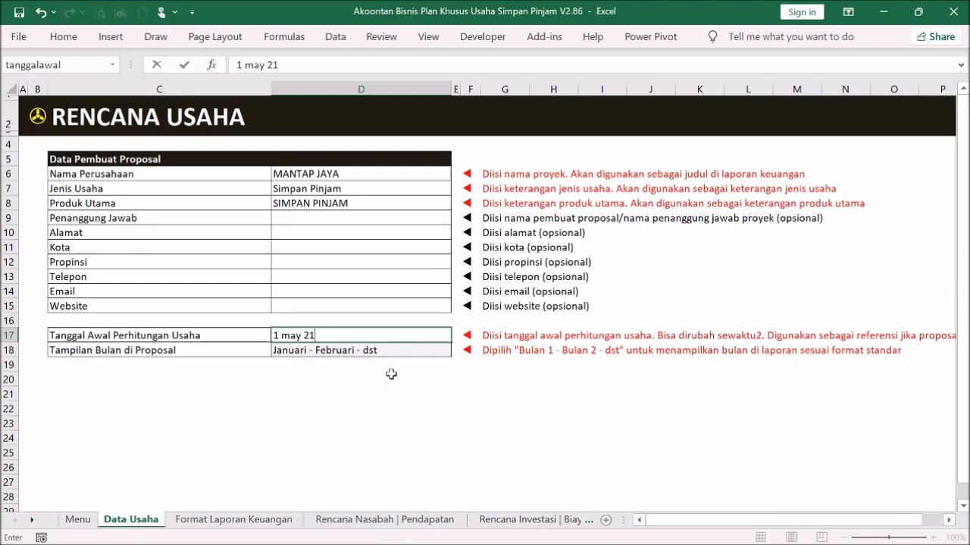
key(Return)
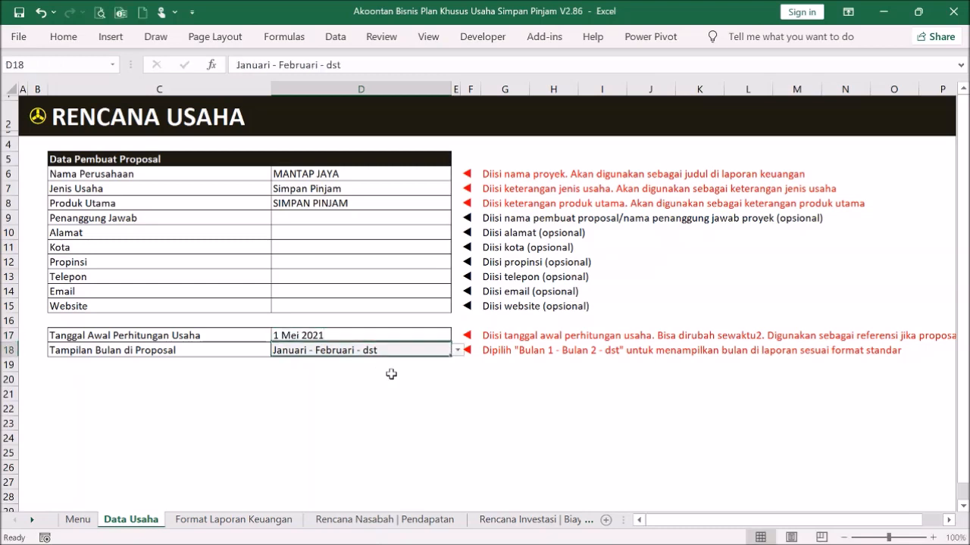
click(331, 336)
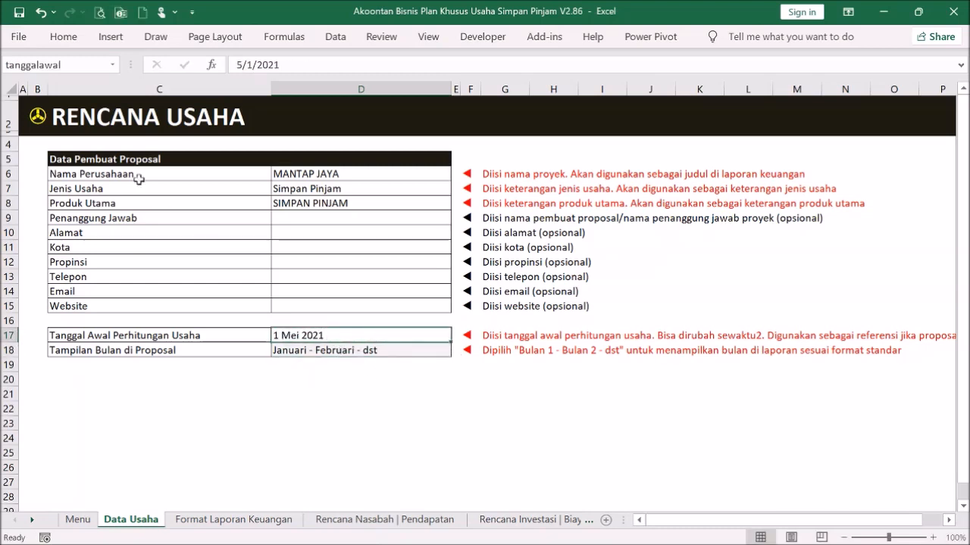
Check the period headings in the monthly and yearly Laba Rugi projections and return to the Data Usaha sheet.
click(44, 116)
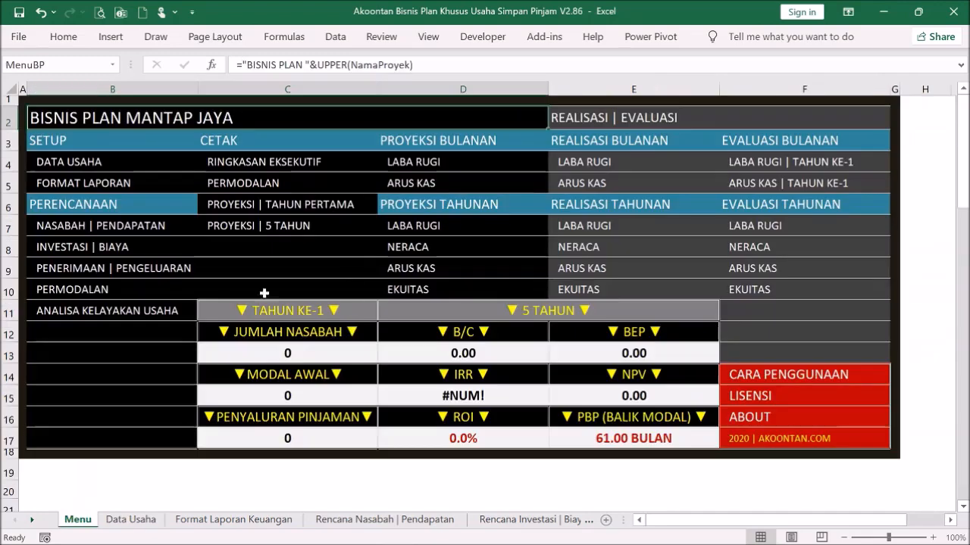
click(428, 163)
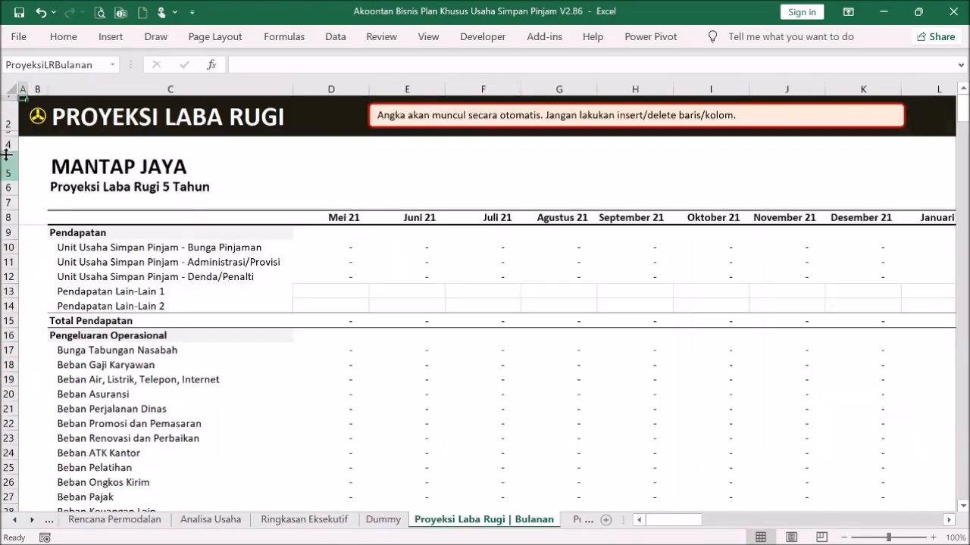
click(41, 119)
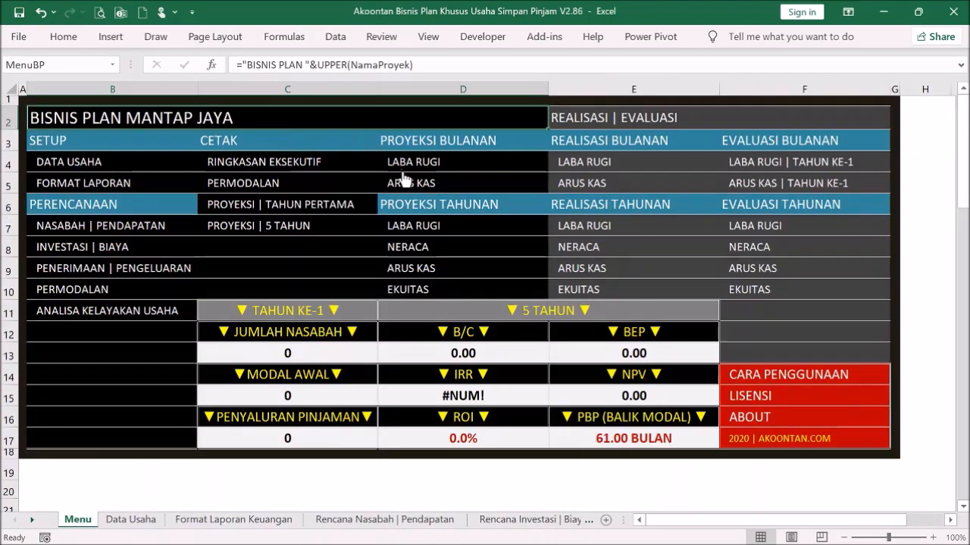
click(435, 229)
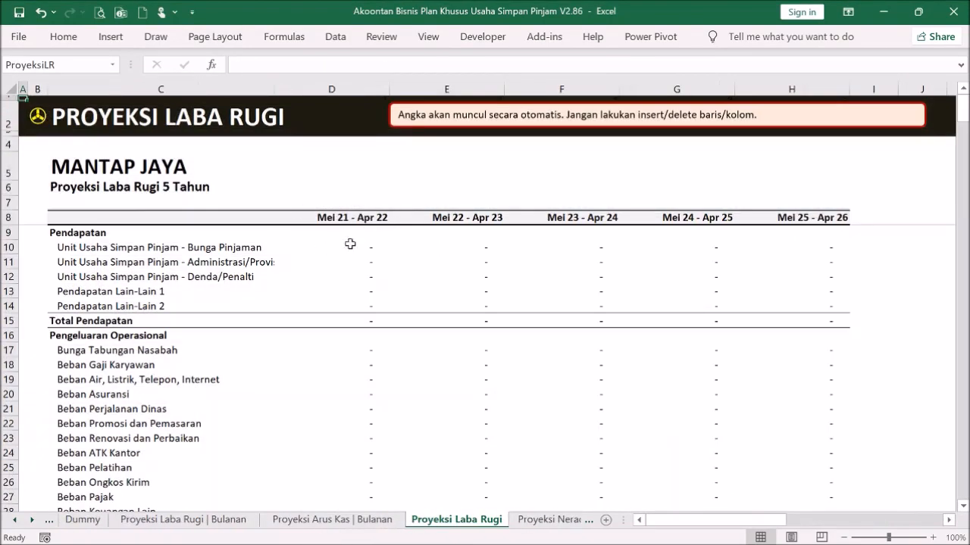
click(38, 115)
click(89, 162)
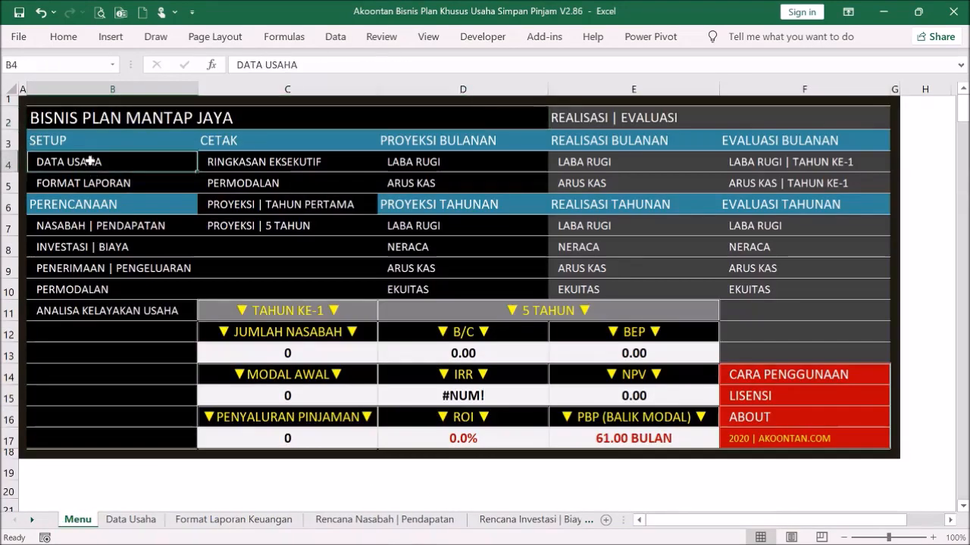
Re-enter Tanggal Awal Perhitungan Usaha with the Indonesian month name as "1 Mei 2021" and select the cell to check it.
click(328, 334)
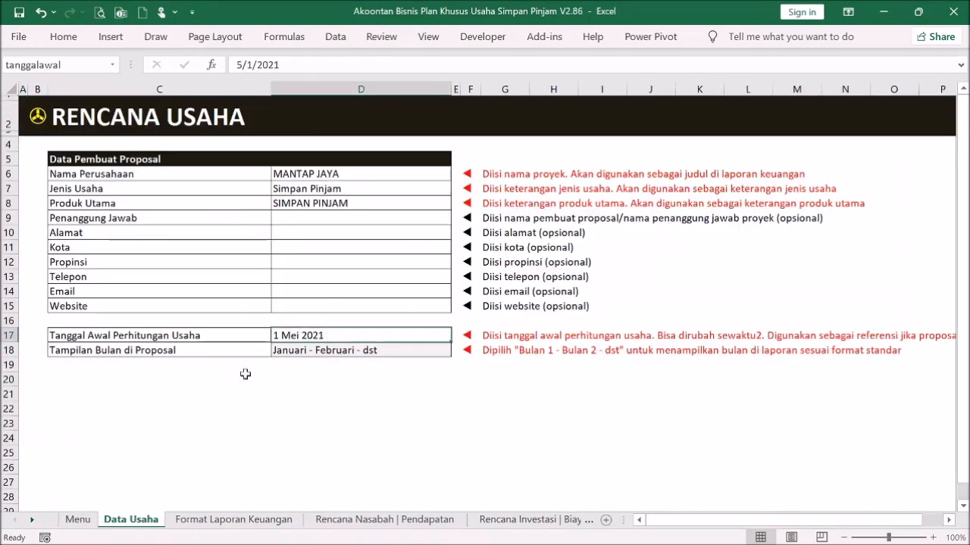
text(1 Mei)
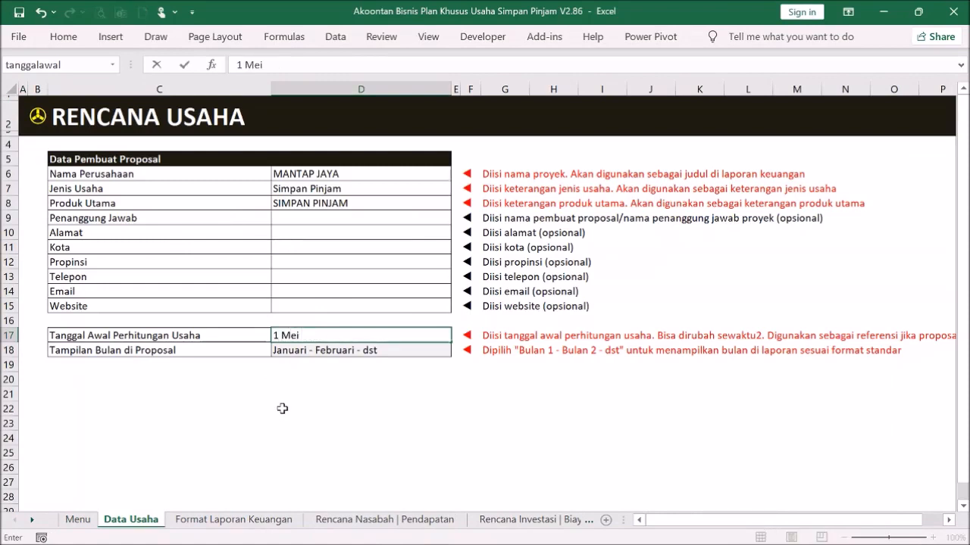
text( 2021)
key(Return)
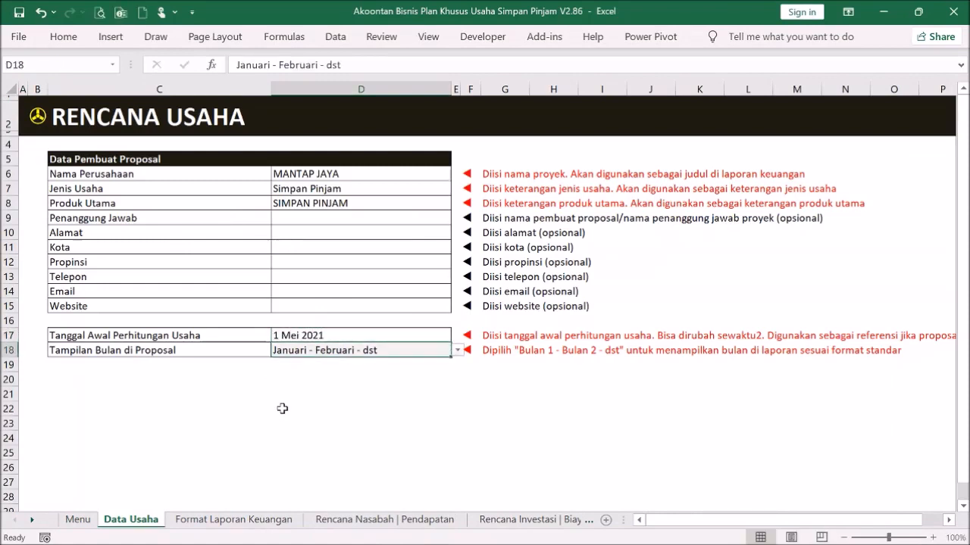
click(321, 334)
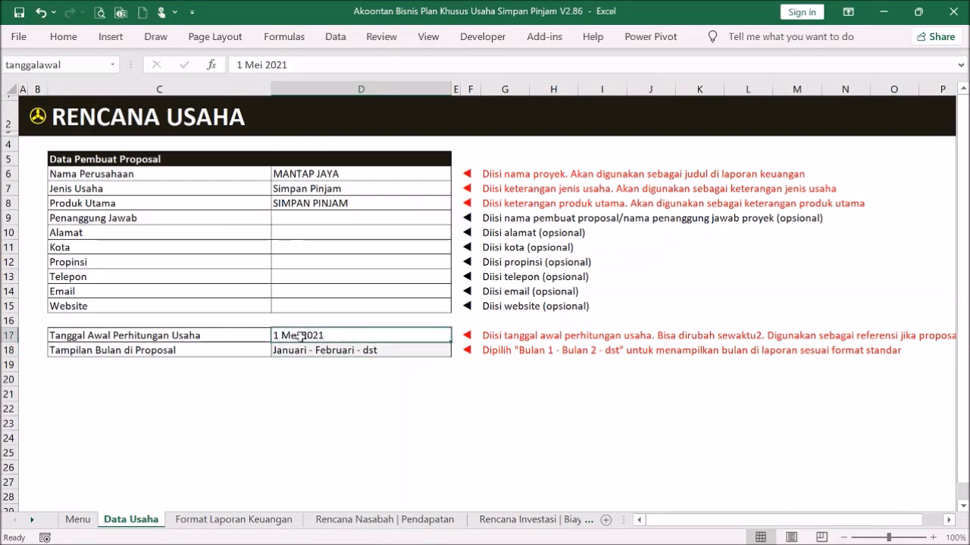
Check how the Indonesian-format date affects the monthly Laba Rugi projection's headings and go back to the Data Usaha sheet.
click(37, 118)
click(401, 162)
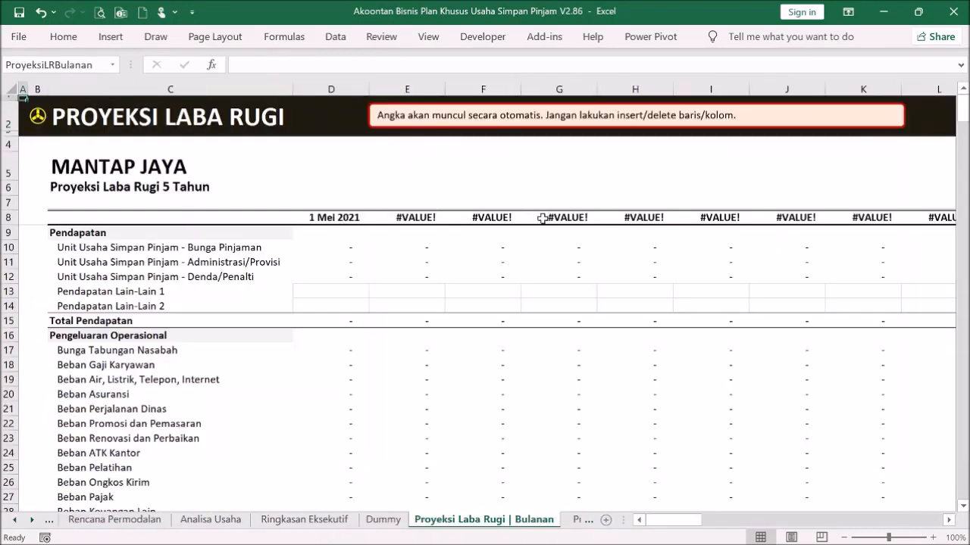
click(40, 129)
click(69, 157)
Replace the Tanggal Awal Perhitungan Usaha entry with the English-format date "1 may 21" and check the cell.
click(368, 335)
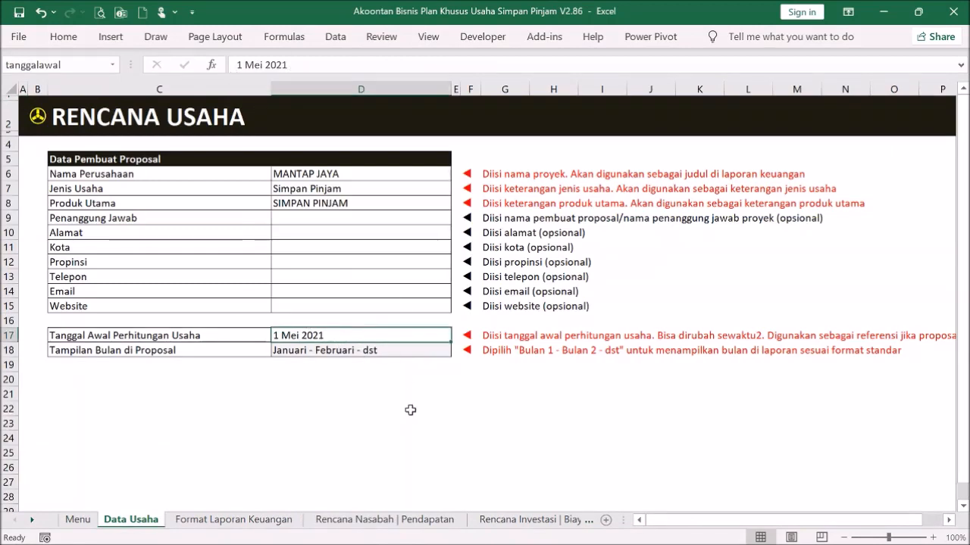
text(1 may)
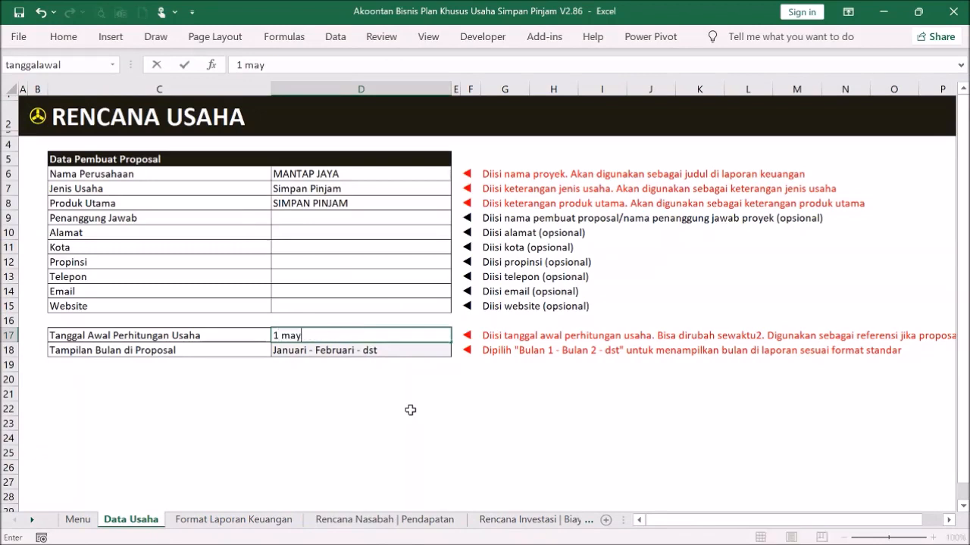
text( 21)
key(Return)
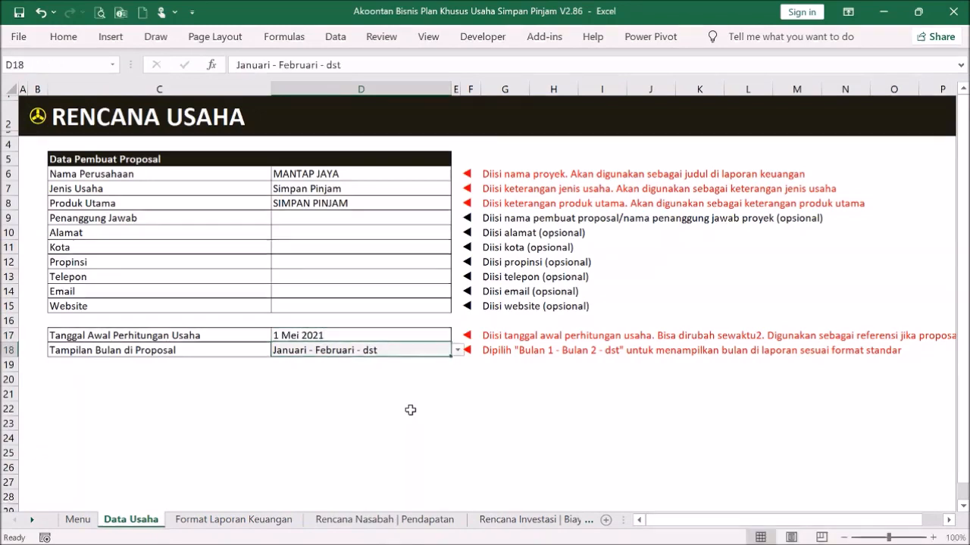
click(416, 338)
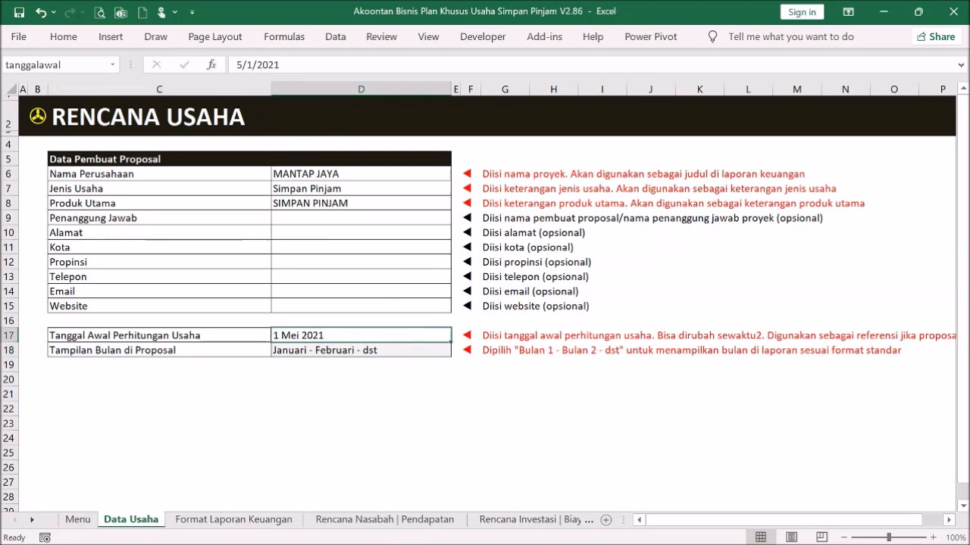
click(322, 420)
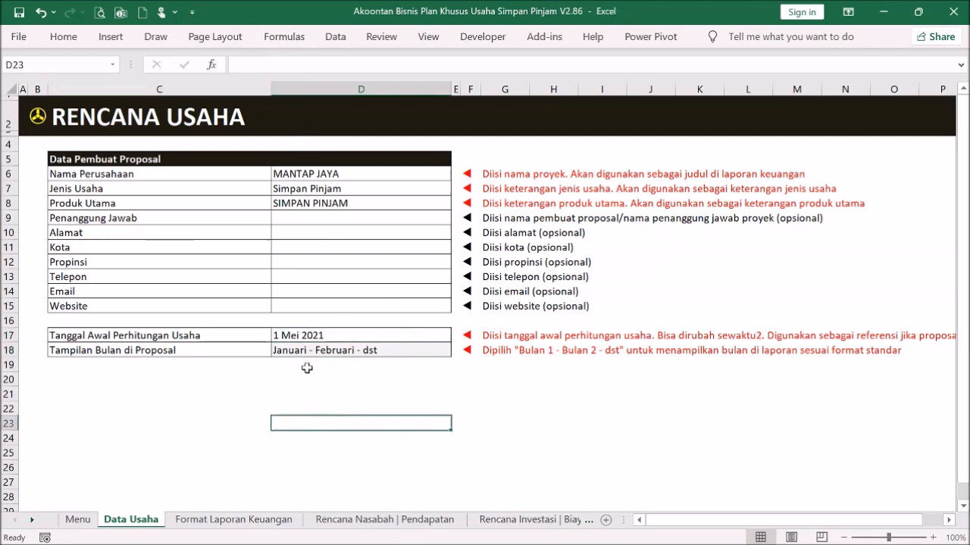
Switch Tampilan Bulan di Proposal back to "Bulan 1 - Bulan 2 - dst".
click(333, 353)
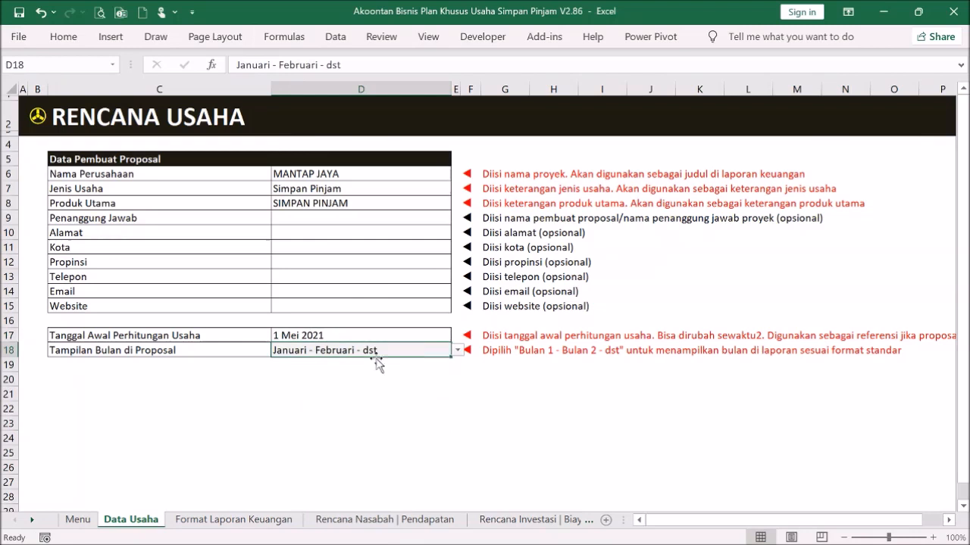
click(454, 352)
click(437, 363)
click(401, 393)
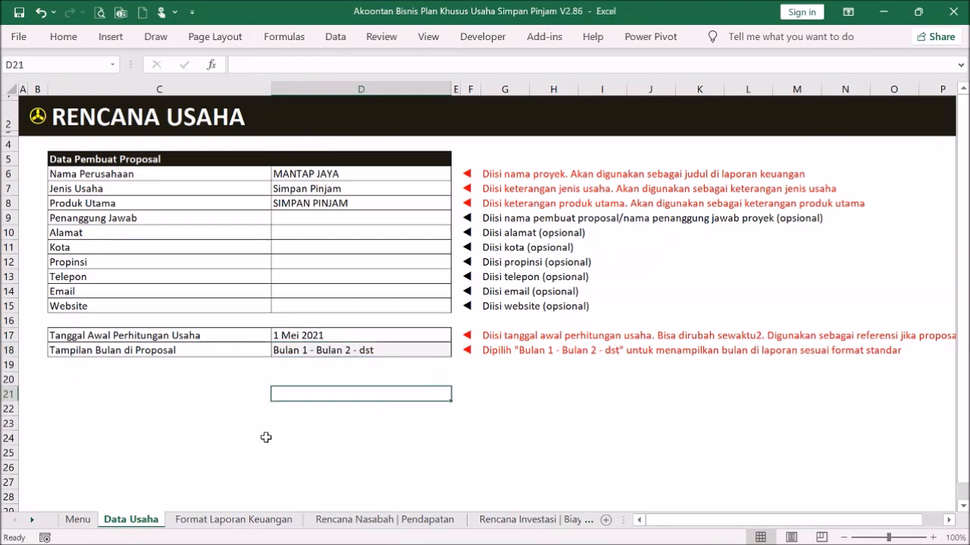
Open Format Laporan from the main menu and review all Neraca and Laba Rugi account categories with their renaming notes.
click(43, 121)
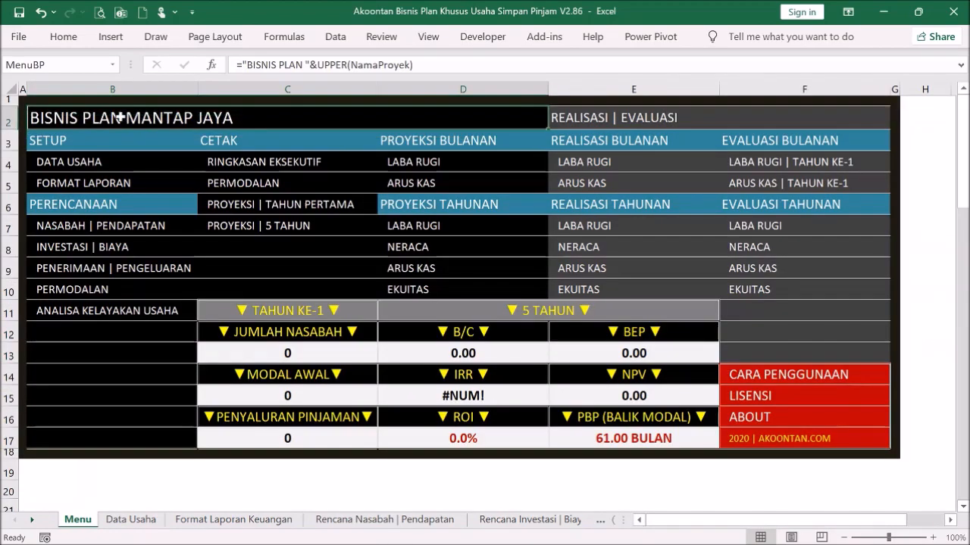
click(117, 184)
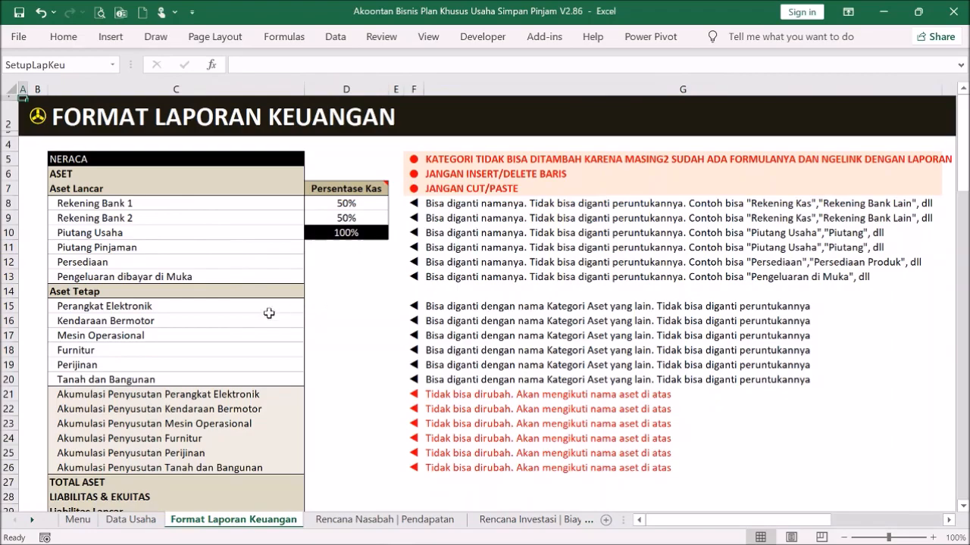
scroll(268, 316, down, 7)
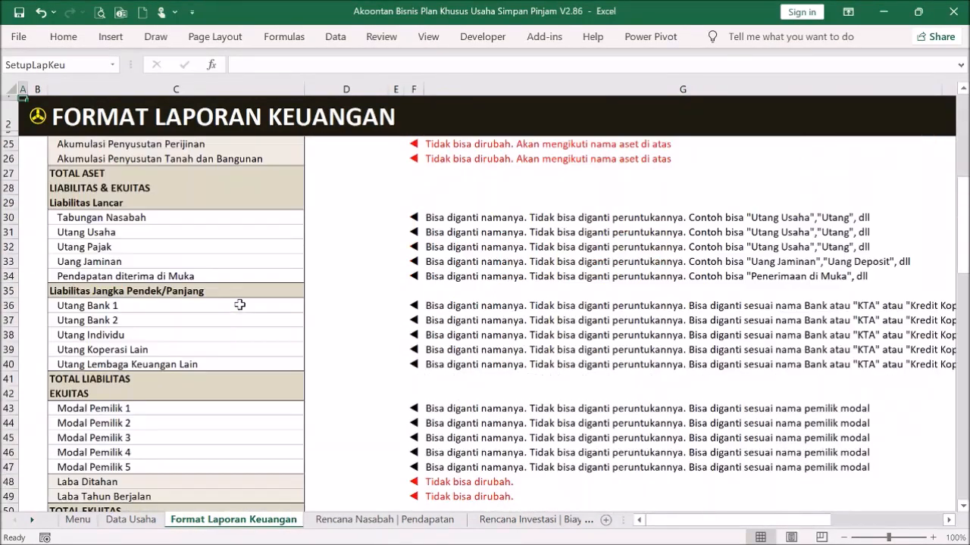
scroll(239, 305, down, 5)
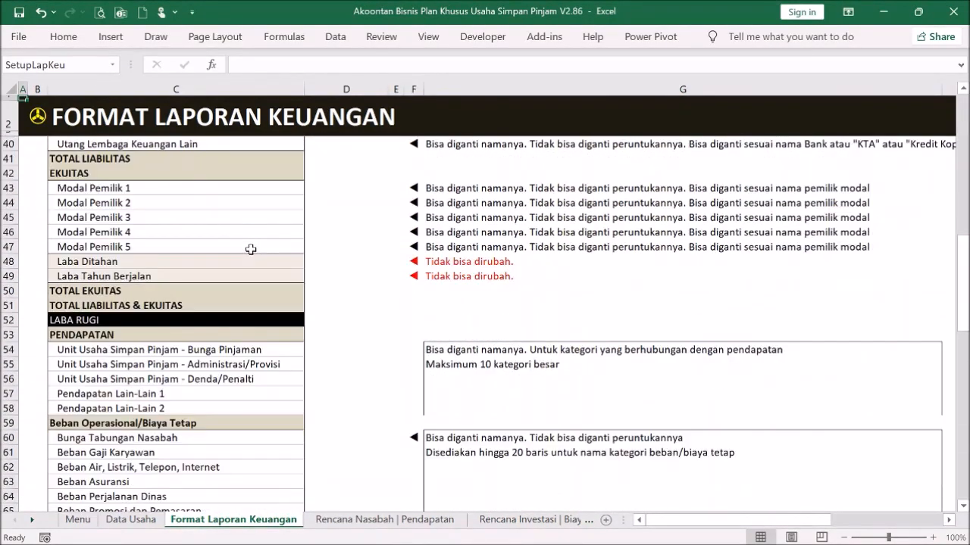
scroll(245, 257, down, 3)
scroll(204, 350, down, 6)
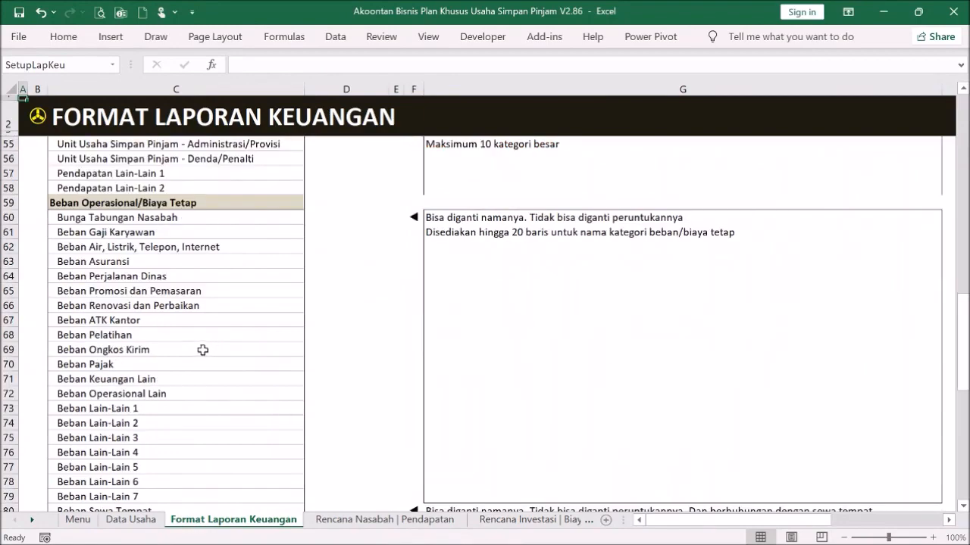
scroll(203, 347, down, 2)
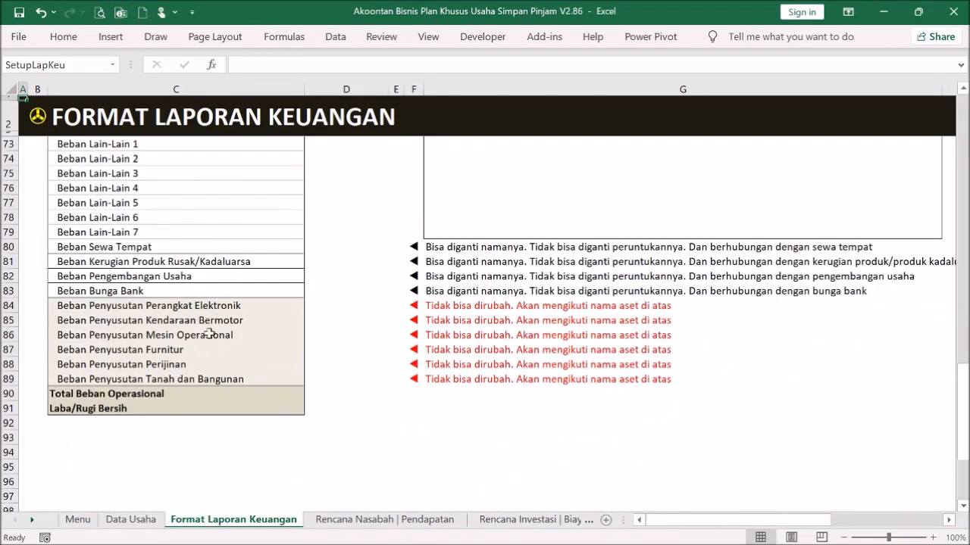
scroll(240, 292, up, 14)
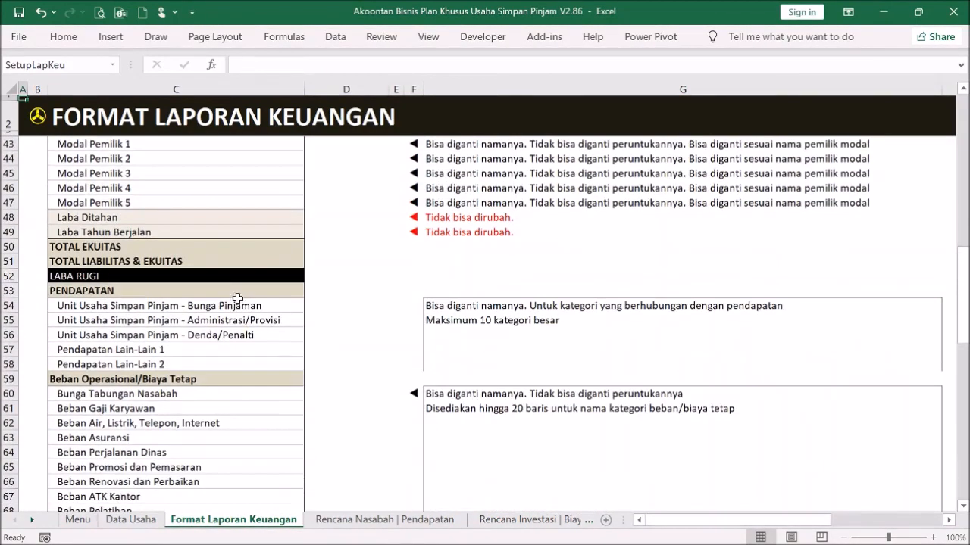
scroll(234, 296, up, 4)
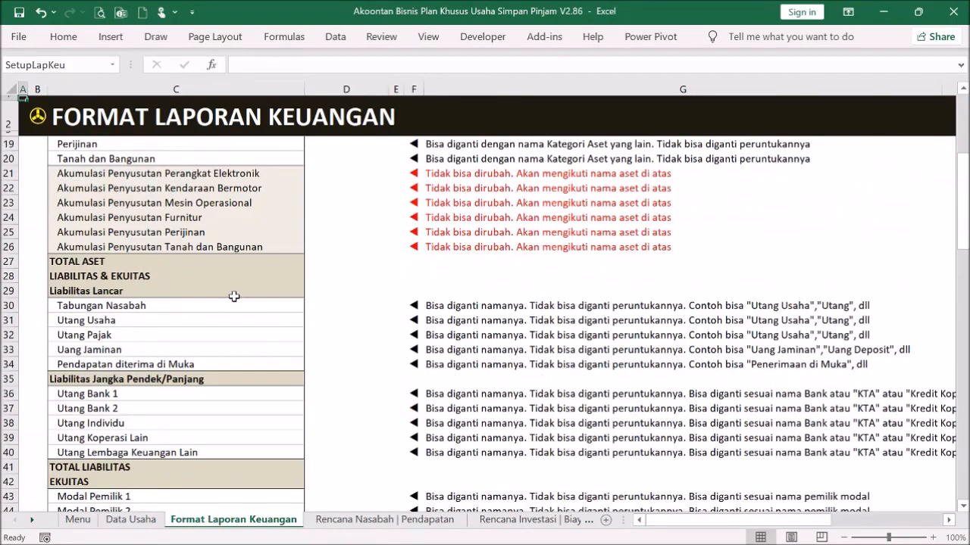
scroll(234, 296, up, 5)
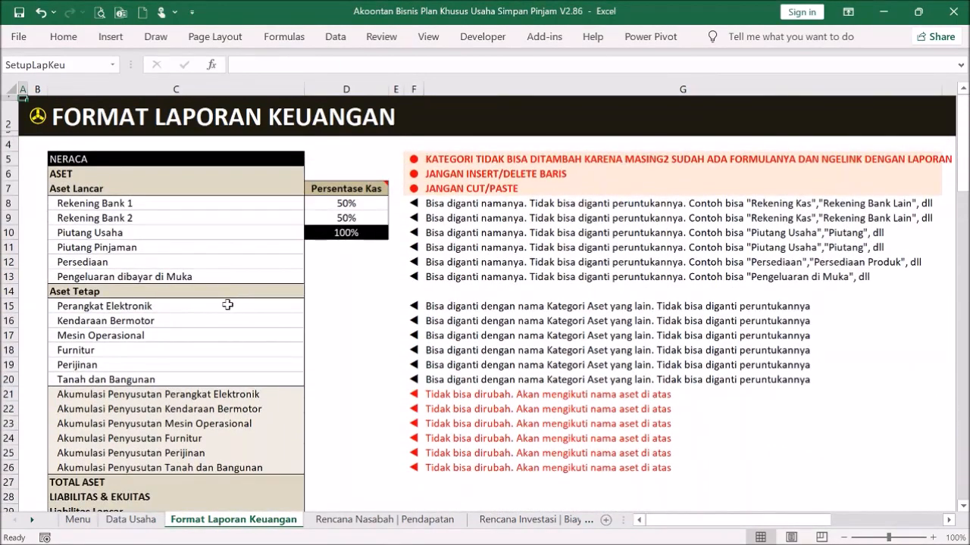
Examine the Neraca asset, liability and equity accounts again, then select Persediaan and Piutang Usaha under Aset Lancar.
scroll(227, 303, down, 1)
scroll(227, 304, up, 1)
scroll(231, 299, down, 6)
scroll(233, 302, down, 1)
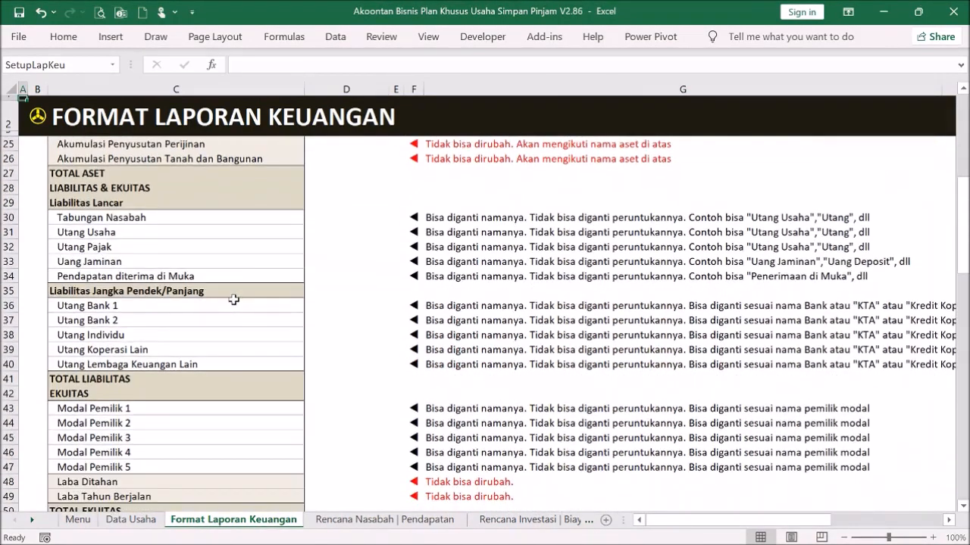
scroll(228, 297, up, 7)
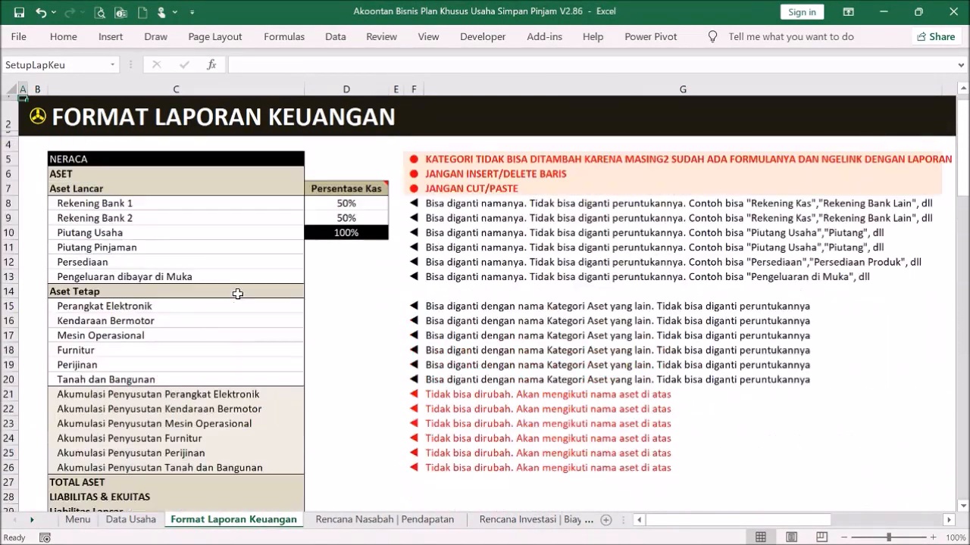
click(139, 262)
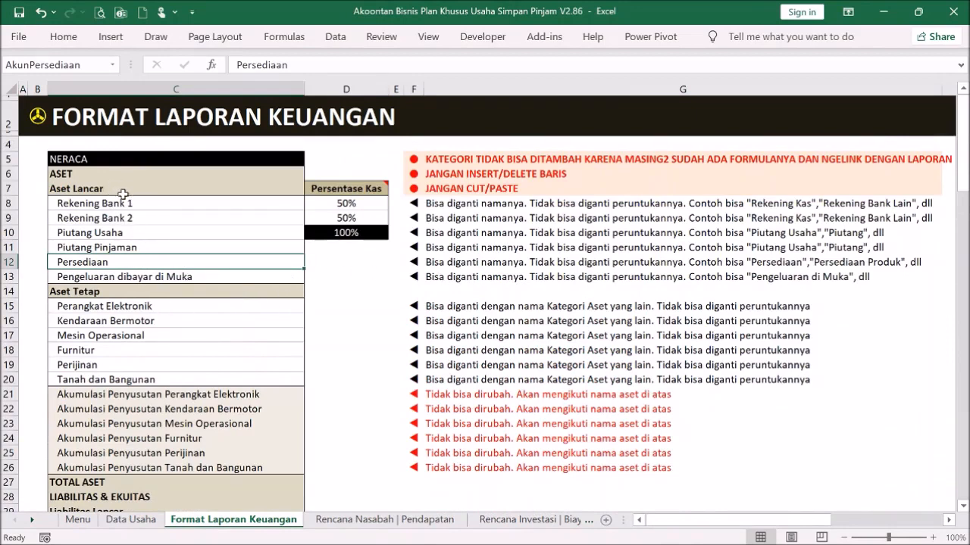
click(125, 231)
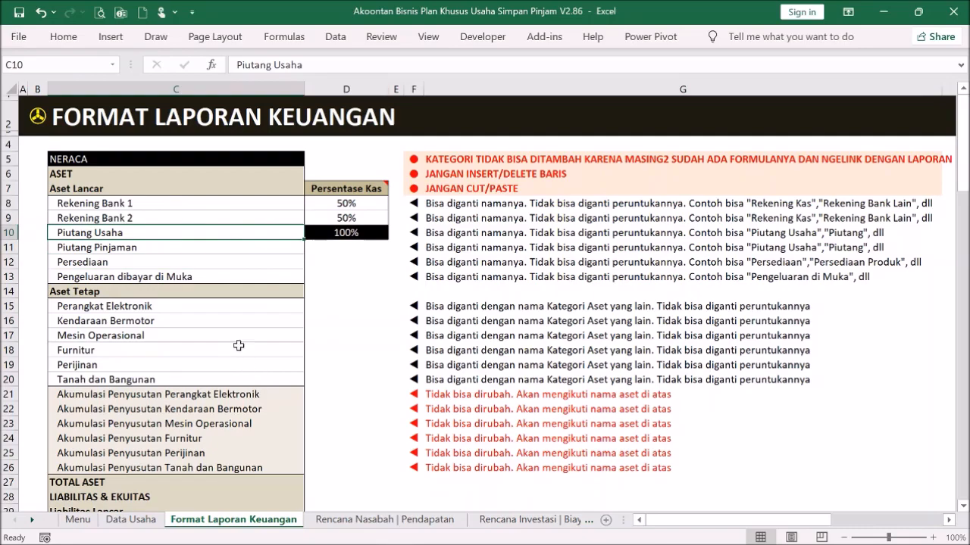
Recheck the Neraca accounts in Format Laporan Keuangan, returning to the main menu and reopening Format Laporan along the way.
scroll(293, 278, down, 7)
scroll(293, 278, up, 7)
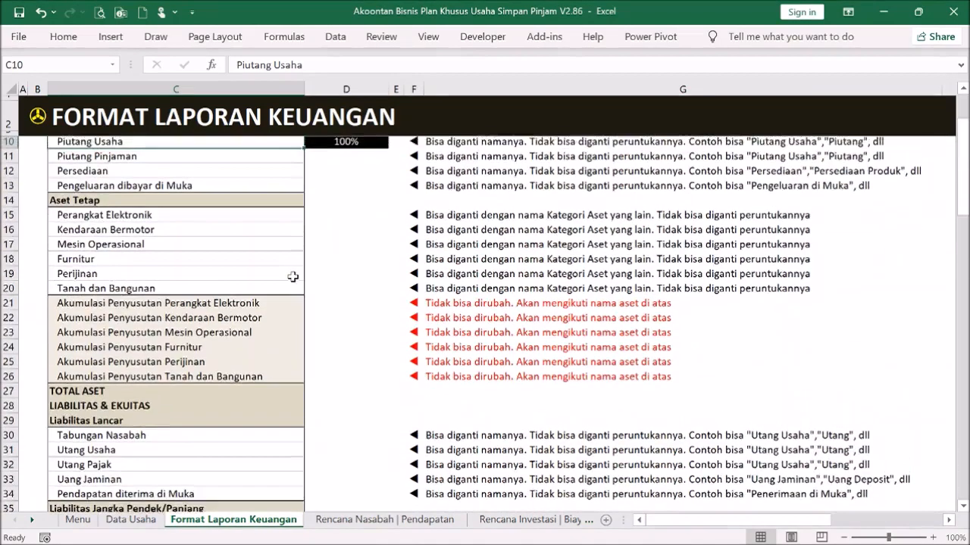
click(34, 119)
click(34, 119)
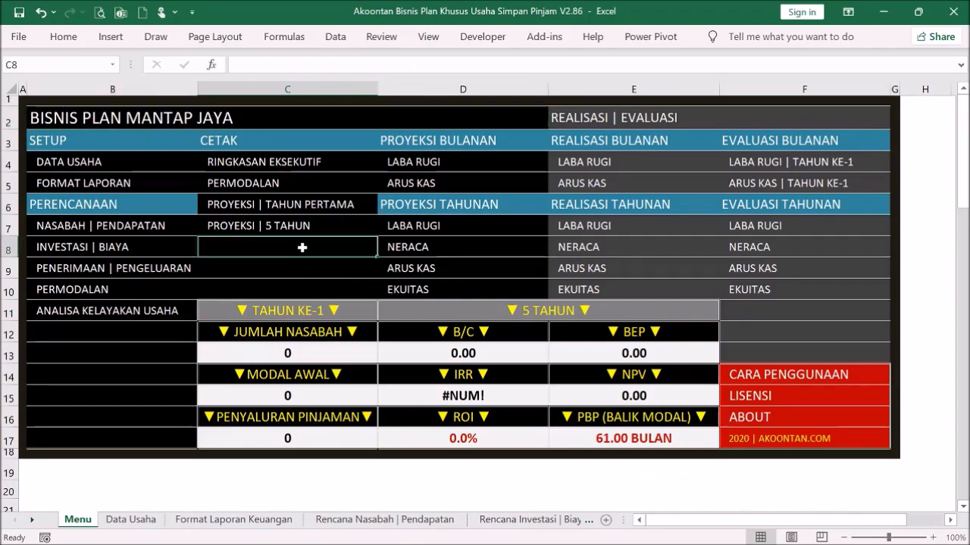
click(123, 192)
scroll(190, 312, down, 2)
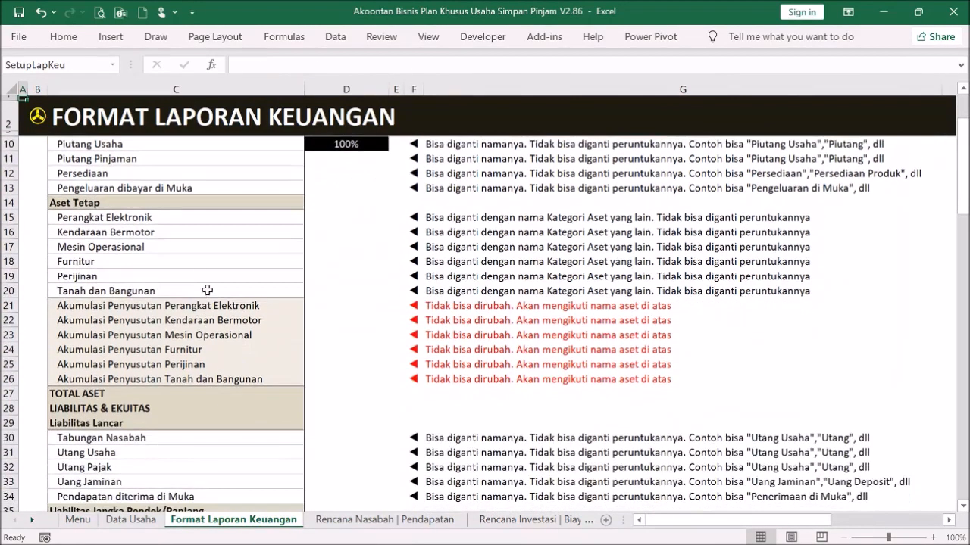
scroll(208, 284, up, 2)
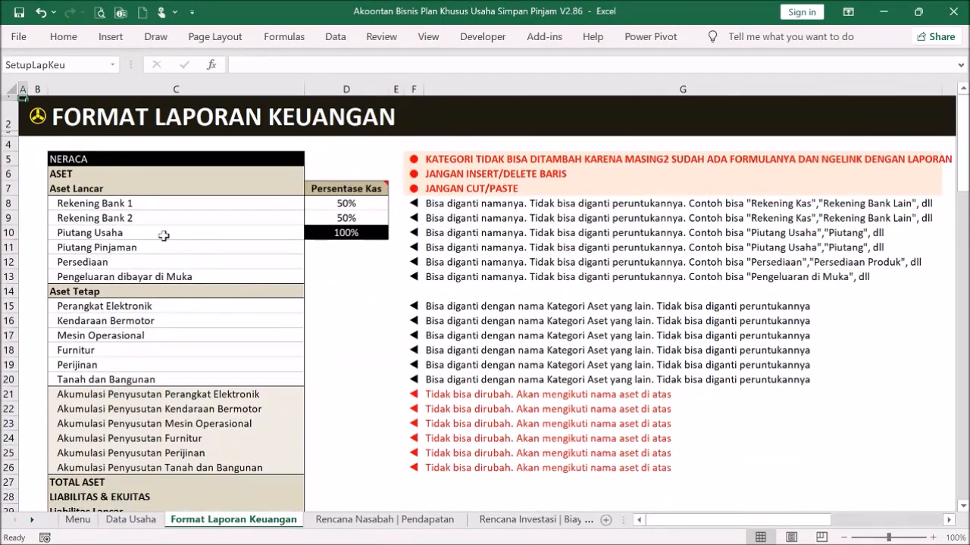
Return to the main menu, open the Nasabah | Pendapatan planning sheet and look over its sections.
click(44, 115)
click(87, 114)
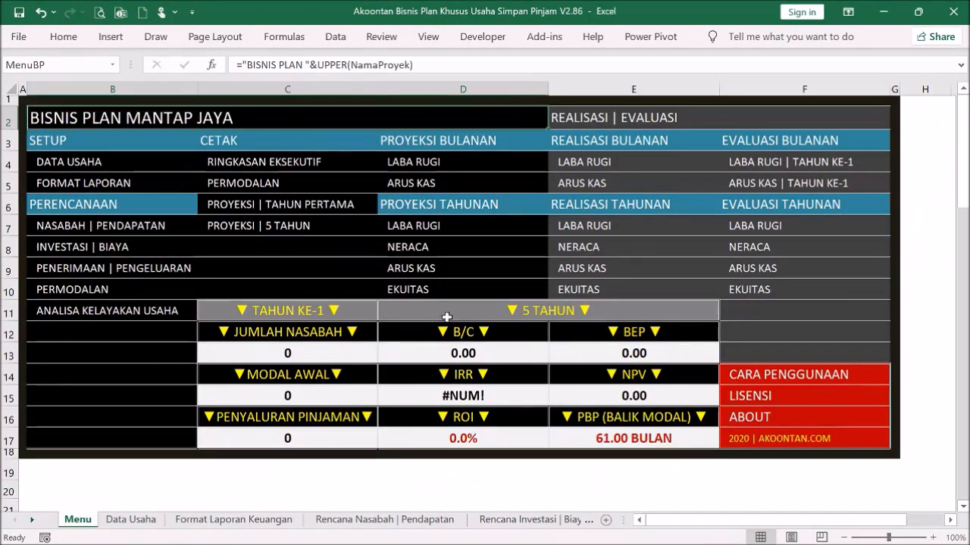
click(99, 229)
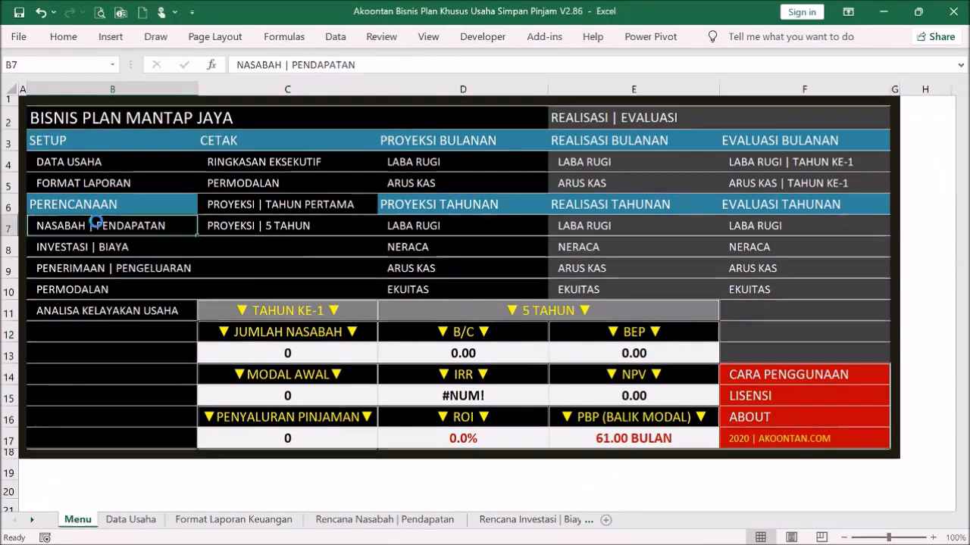
scroll(453, 370, down, 3)
scroll(452, 369, down, 2)
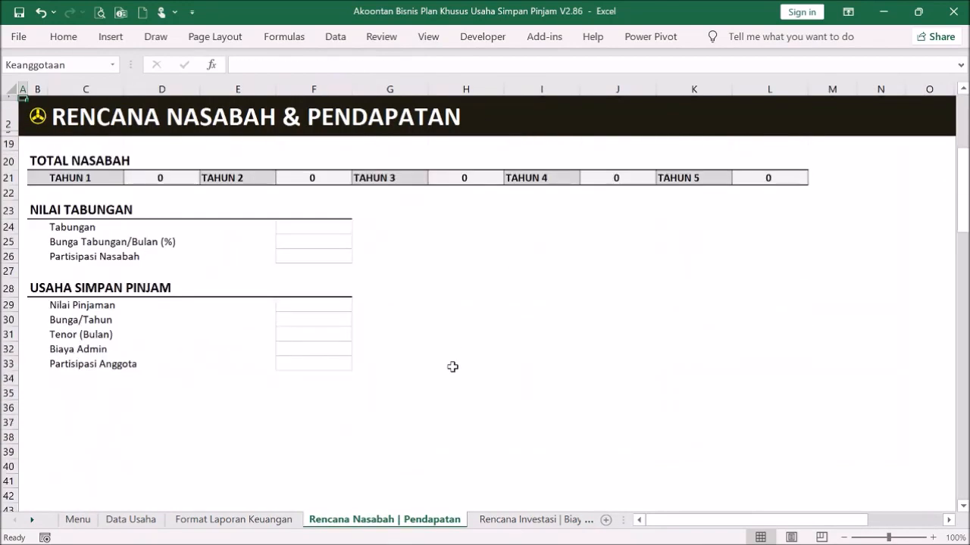
scroll(448, 365, up, 6)
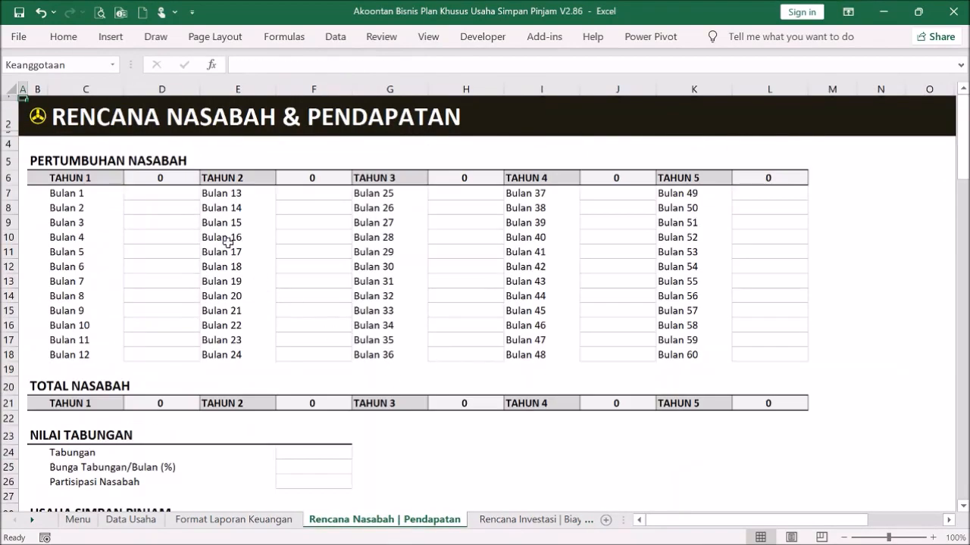
Fill the Tahun 1 customer growth with 300 for Bulan 1 and 100 for each of Bulan 2 through Bulan 12.
click(168, 191)
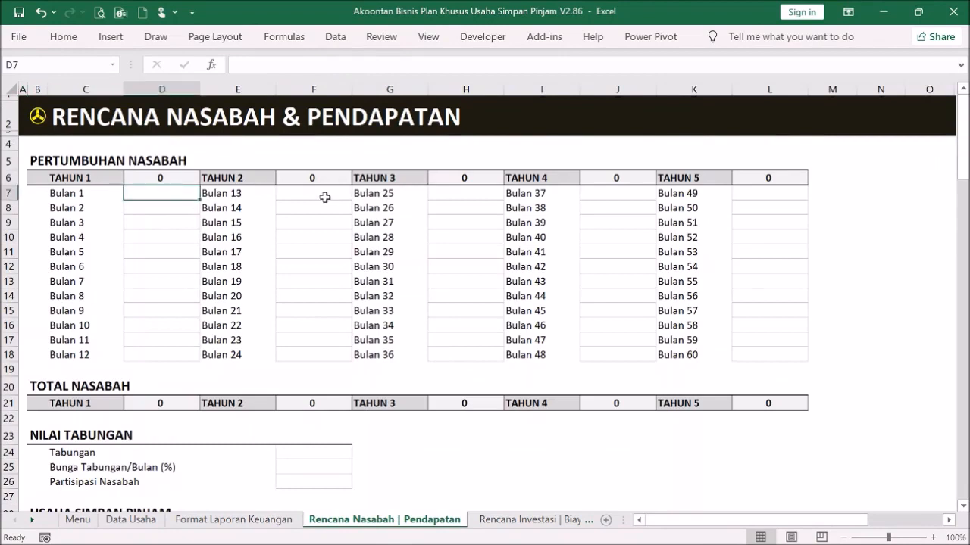
text(300)
key(Return)
text(100)
key(Return)
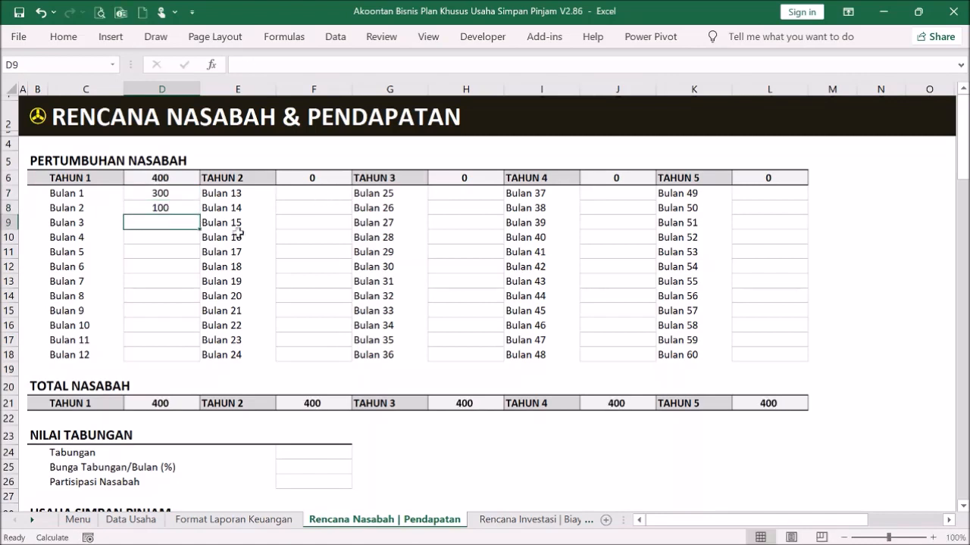
click(182, 208)
drag(204, 215, 177, 364)
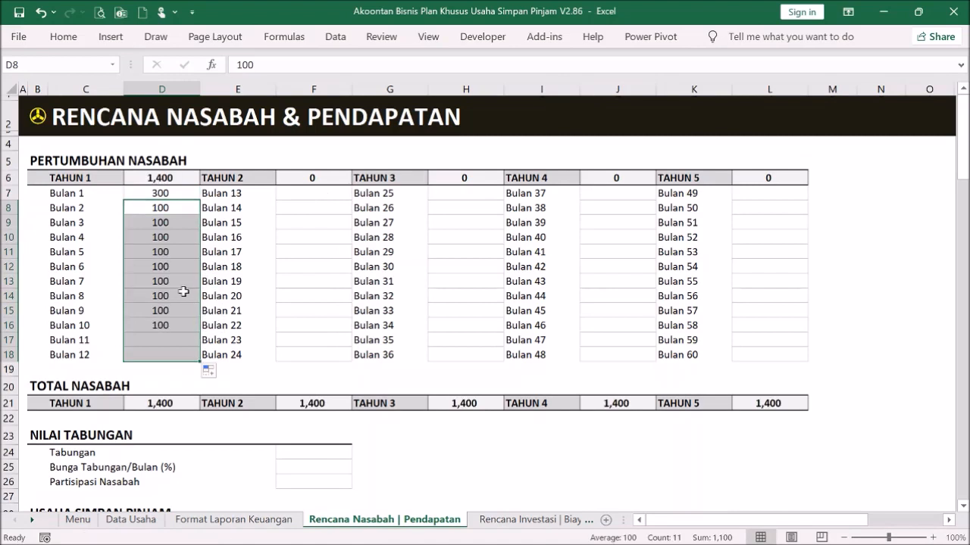
Fill the Tahun 2 customer growth with 100 for every month from Bulan 13 to Bulan 24.
click(298, 191)
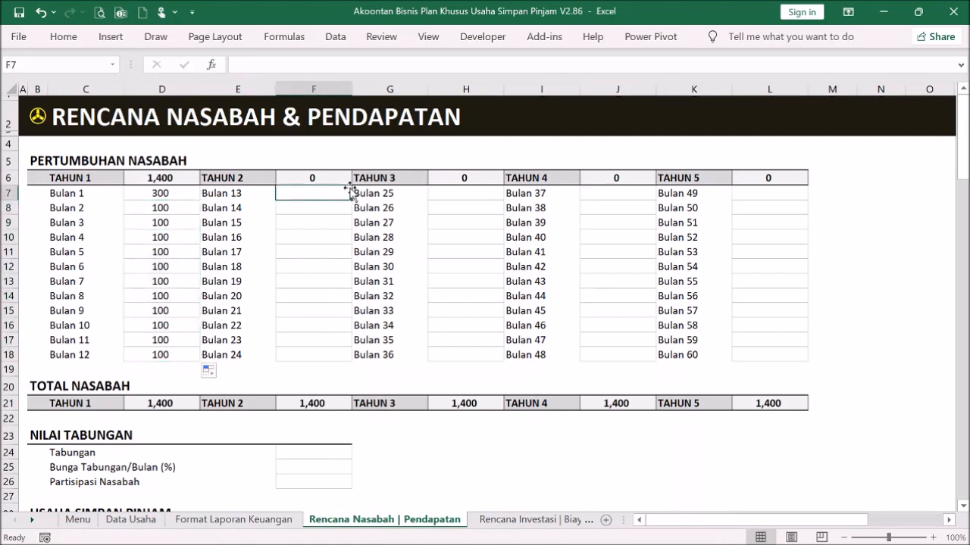
text(100)
key(Return)
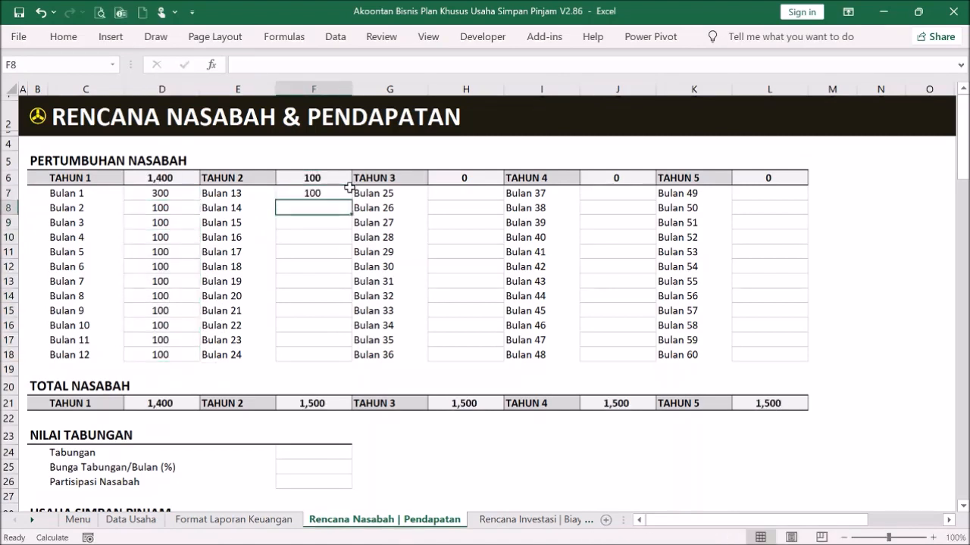
click(349, 188)
drag(352, 201, 330, 356)
Copy the Tahun 2 monthly customer growth values into the Tahun 3, Tahun 4 and Tahun 5 columns.
key(ctrl+c)
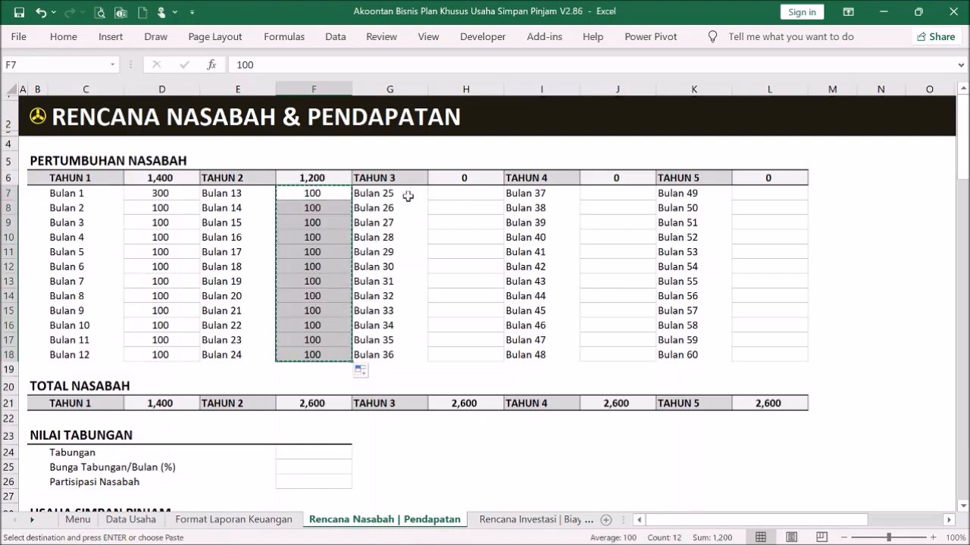
click(459, 192)
key(ctrl+v)
click(645, 196)
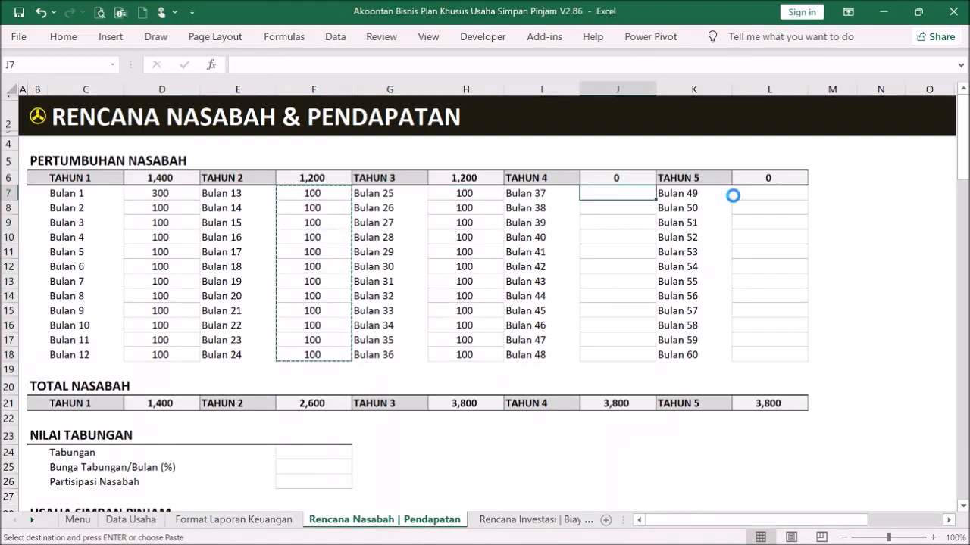
key(ctrl+v)
click(757, 191)
key(ctrl+v)
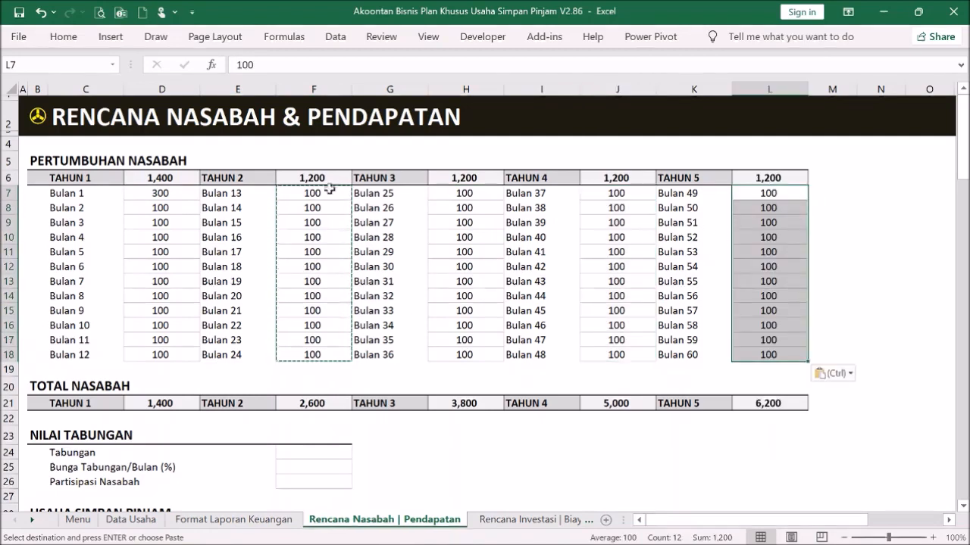
Check the Pertumbuhan Nasabah sums for Tahun 1 and Tahun 2, the Tahun 5 Total Nasabah formula and the Bulan 1 entry.
click(173, 180)
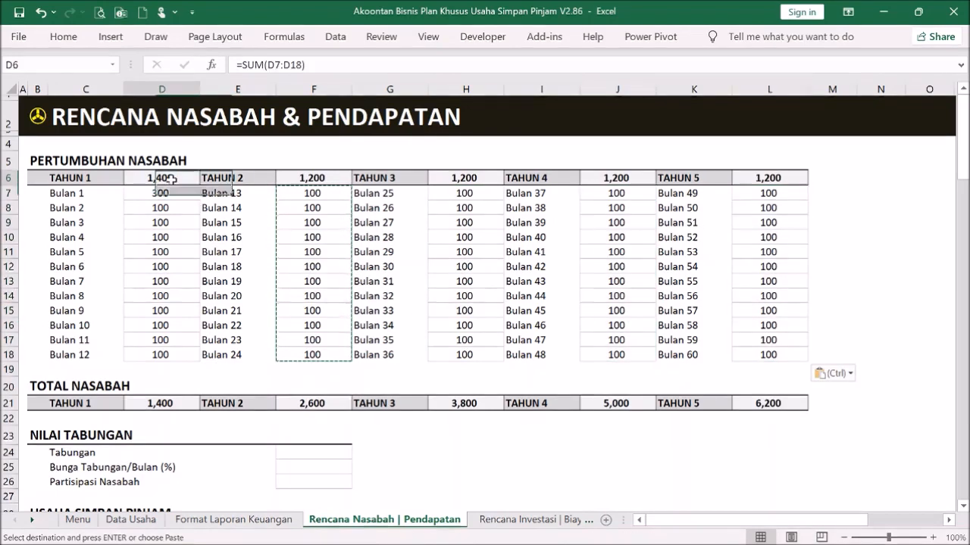
click(310, 177)
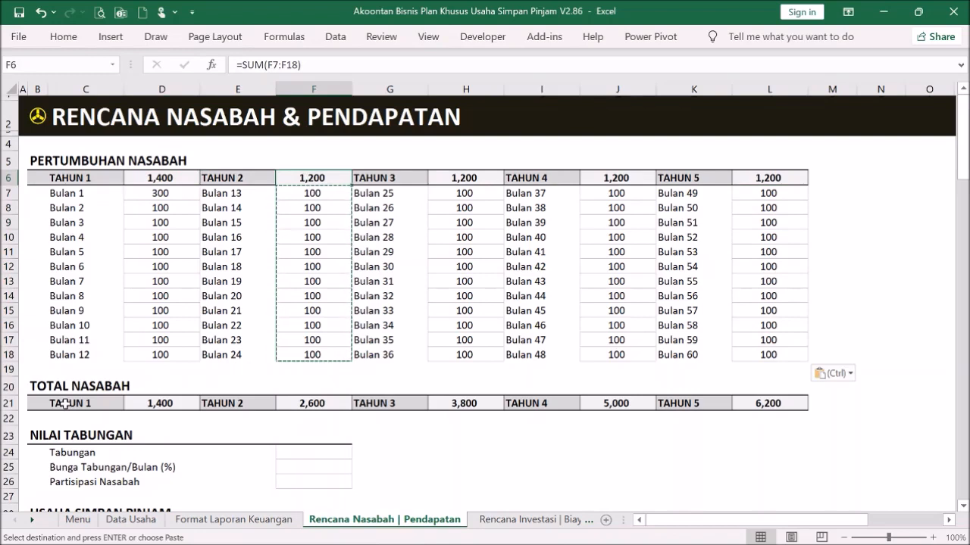
click(780, 402)
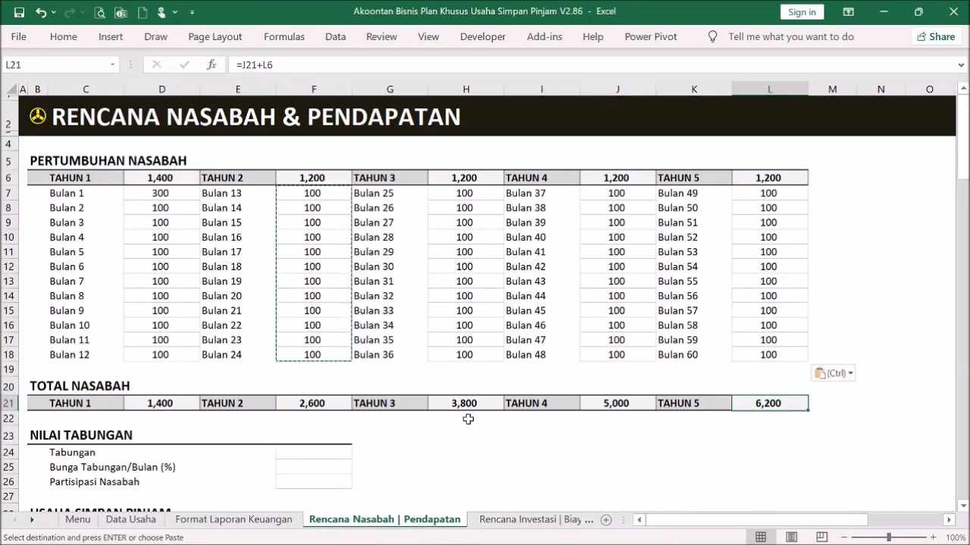
scroll(468, 418, down, 1)
scroll(479, 404, down, 1)
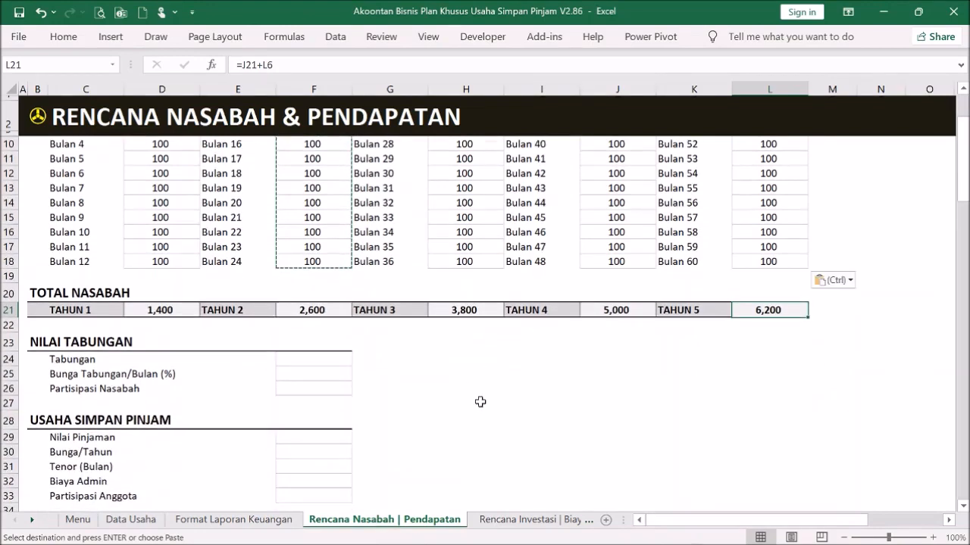
scroll(479, 398, up, 2)
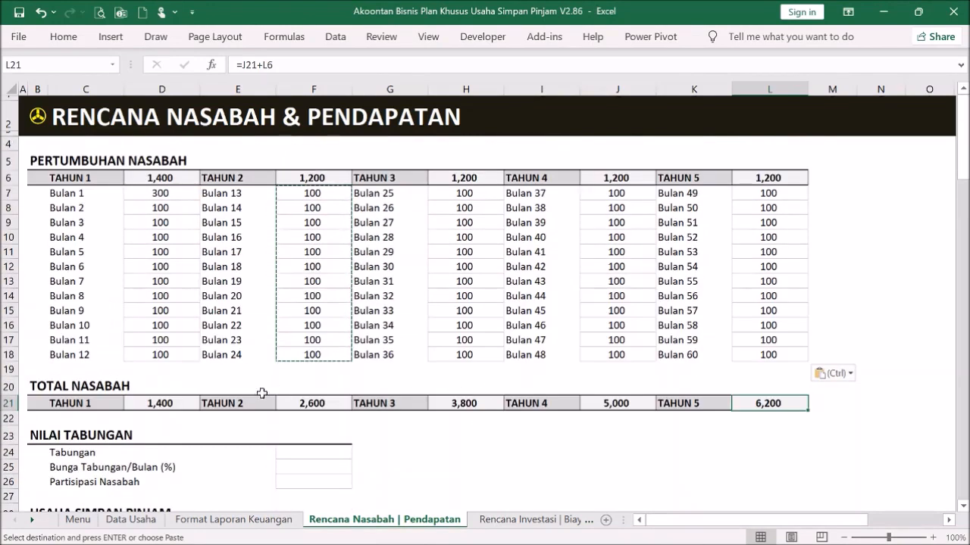
click(177, 193)
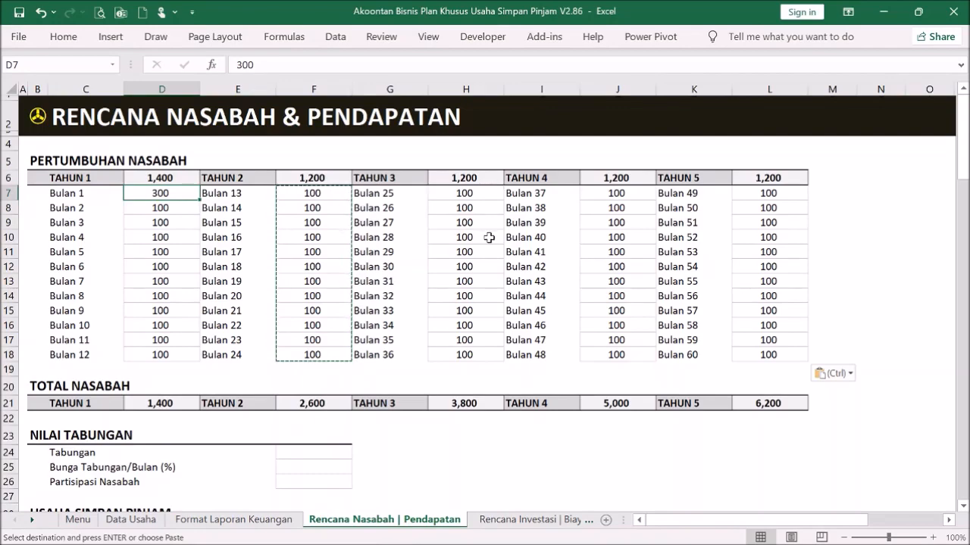
Review the Nilai Tabungan and Usaha Simpan Pinjam input sections against the customer growth table.
scroll(491, 235, down, 4)
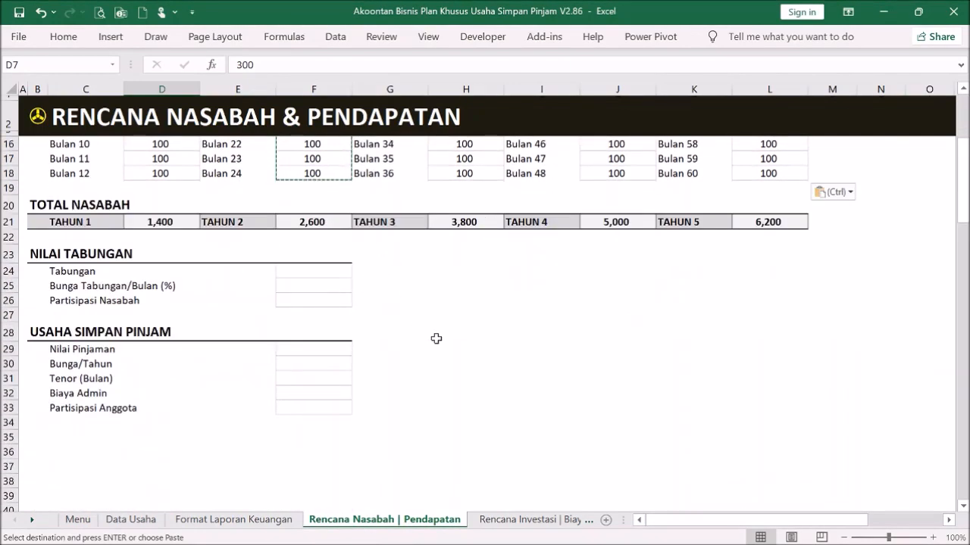
click(494, 316)
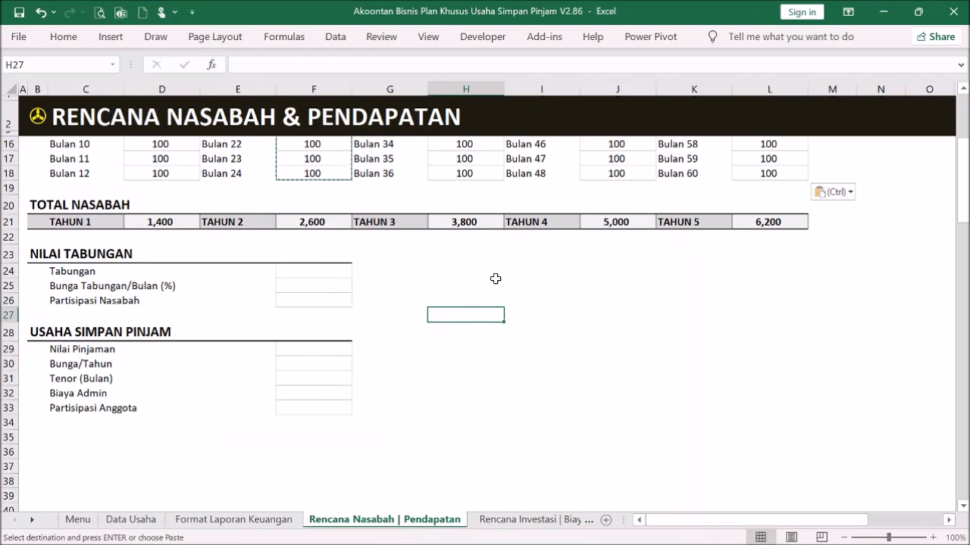
scroll(527, 301, up, 1)
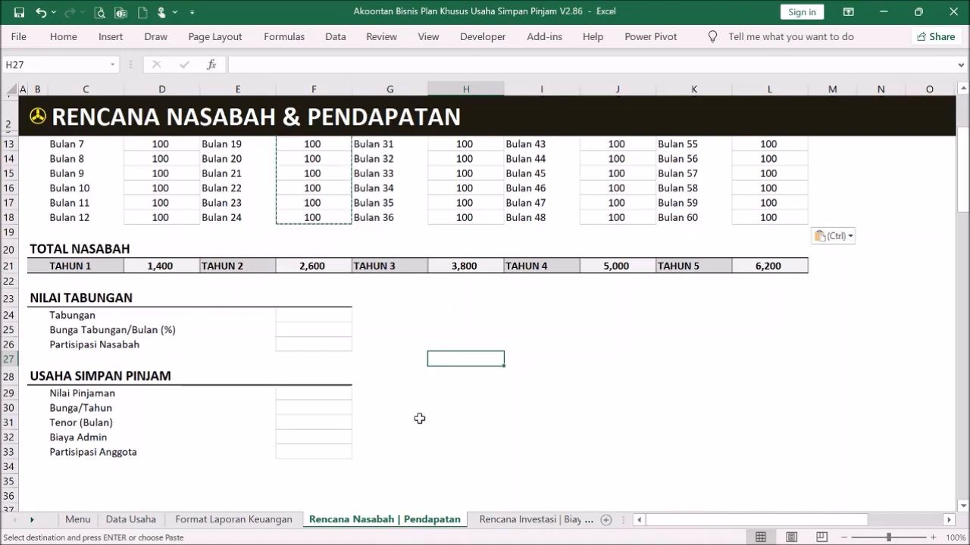
scroll(434, 414, up, 3)
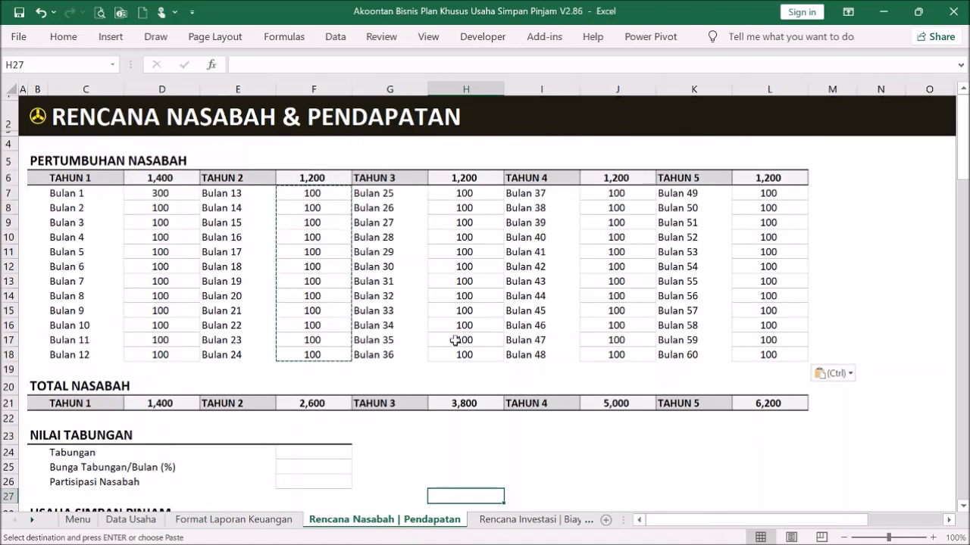
scroll(481, 382, down, 3)
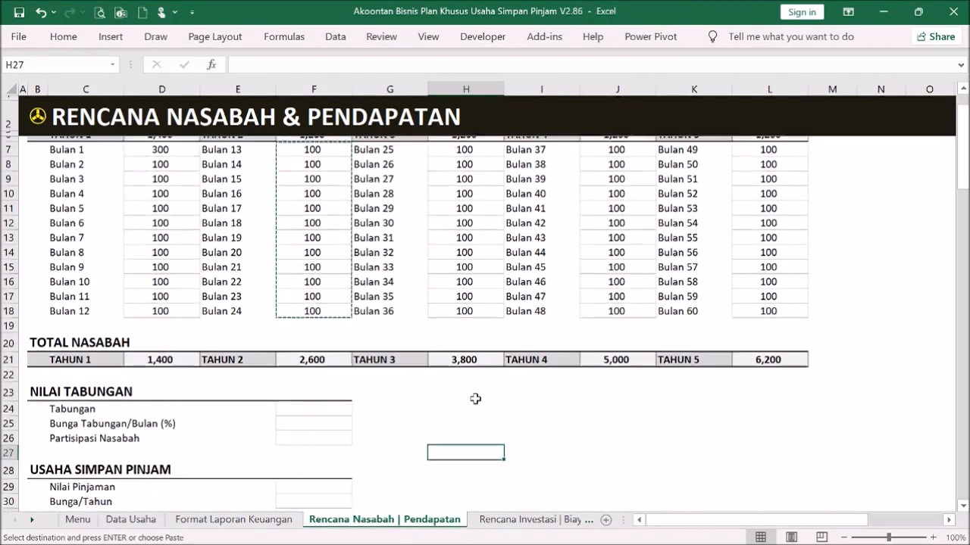
click(470, 408)
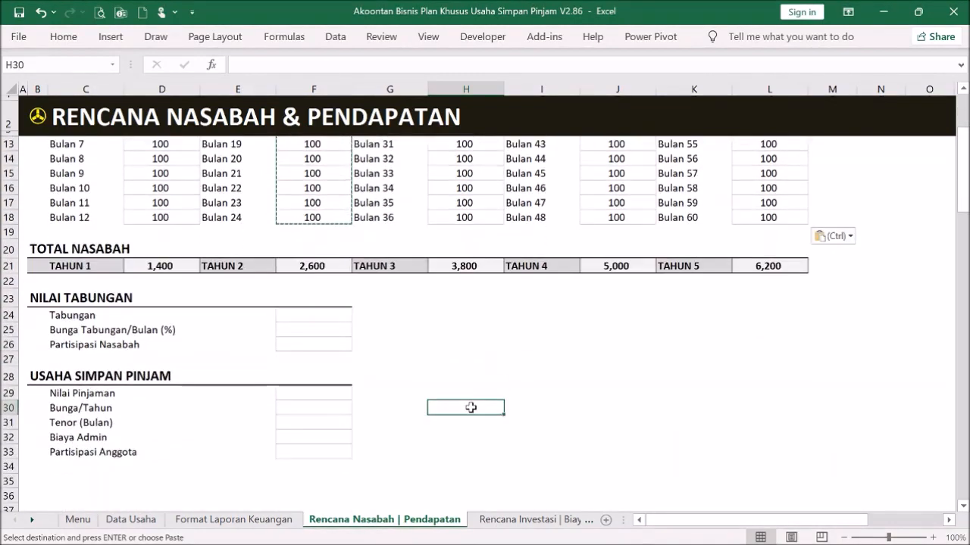
click(473, 395)
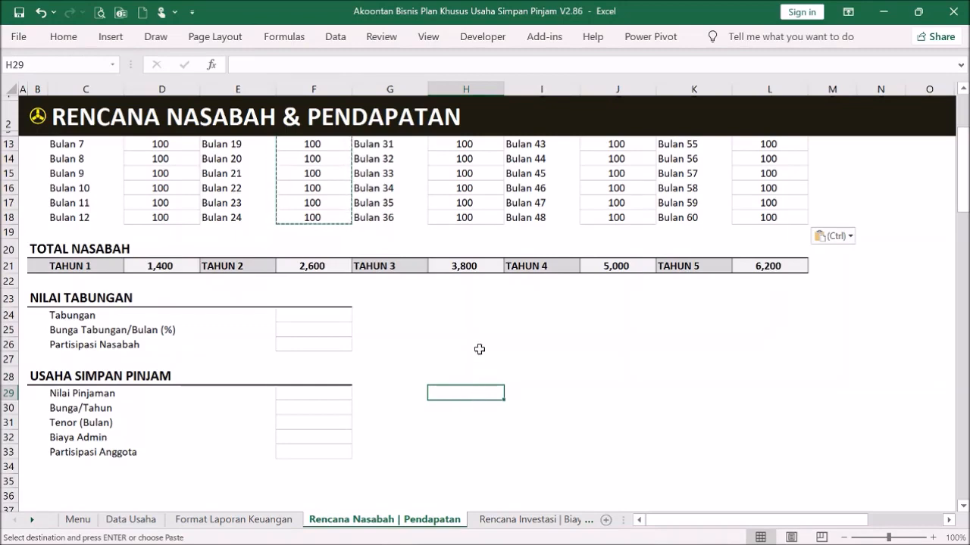
scroll(515, 325, down, 1)
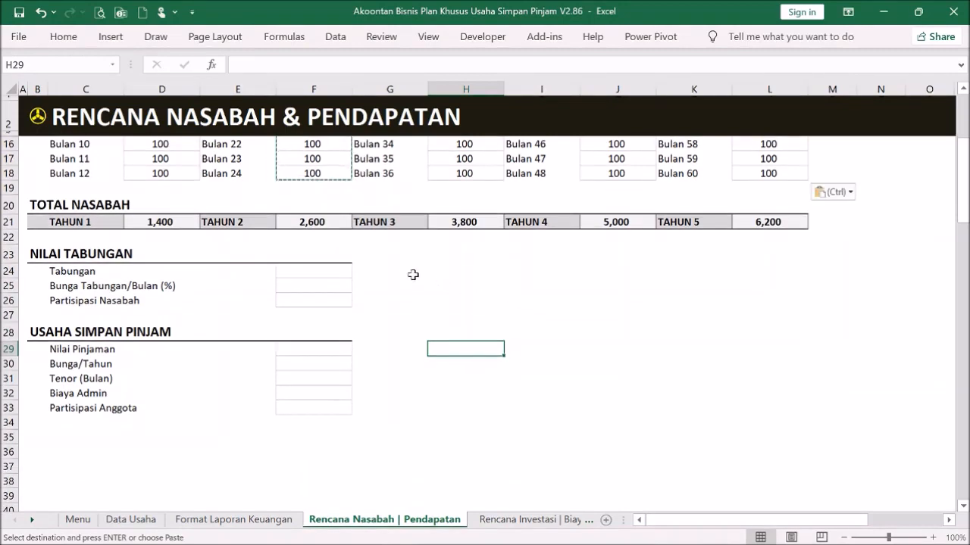
Examine the Tabungan, Bunga Tabungan/Bulan and Partisipasi Nasabah input cells under Nilai Tabungan alongside the customer growth figures.
click(334, 271)
scroll(621, 223, up, 4)
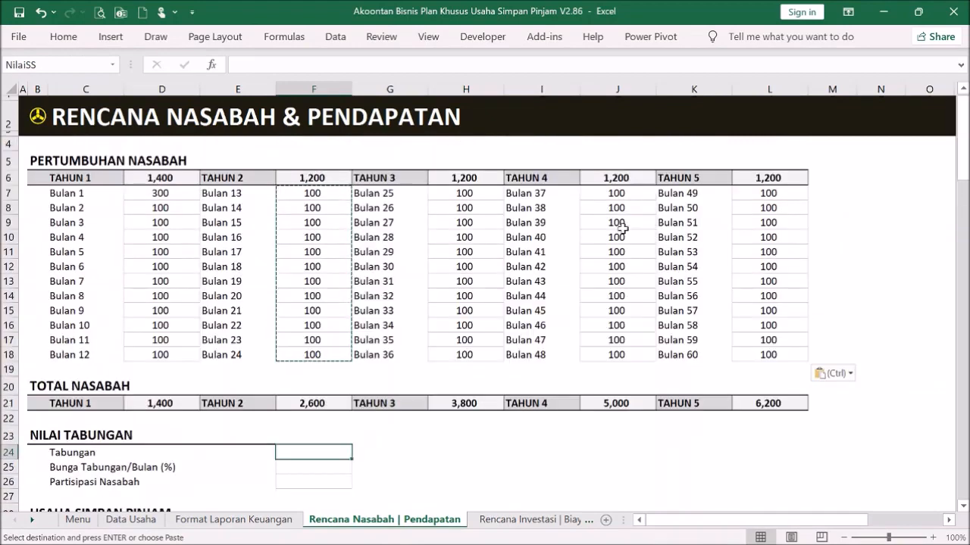
scroll(622, 223, down, 3)
click(339, 327)
click(347, 344)
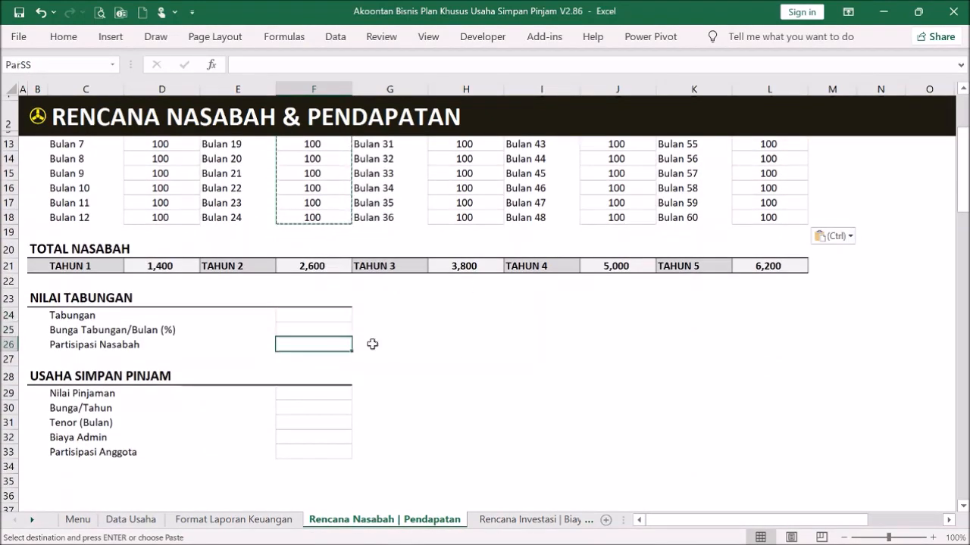
click(479, 358)
click(422, 316)
click(461, 321)
click(482, 332)
click(483, 342)
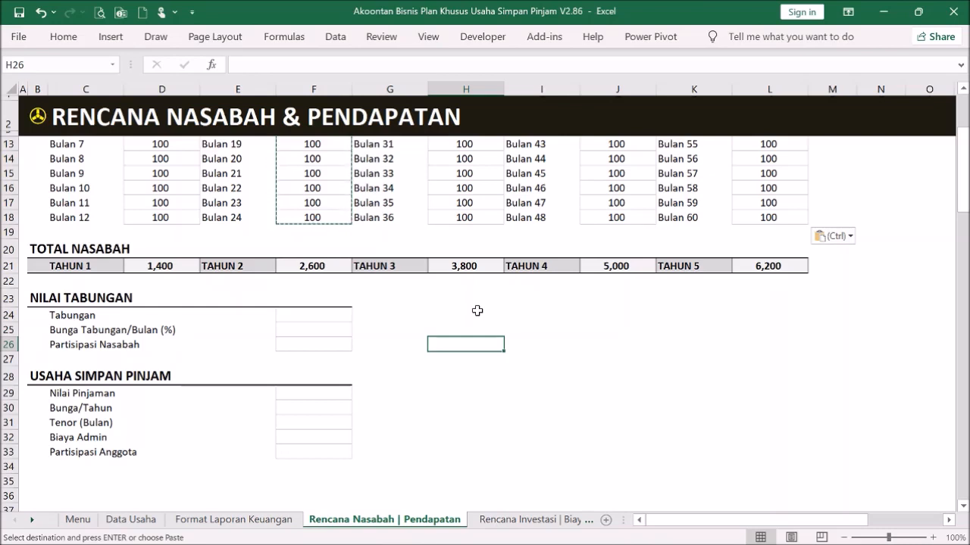
Enter 200,000 as the Tabungan amount under Nilai Tabungan.
click(319, 313)
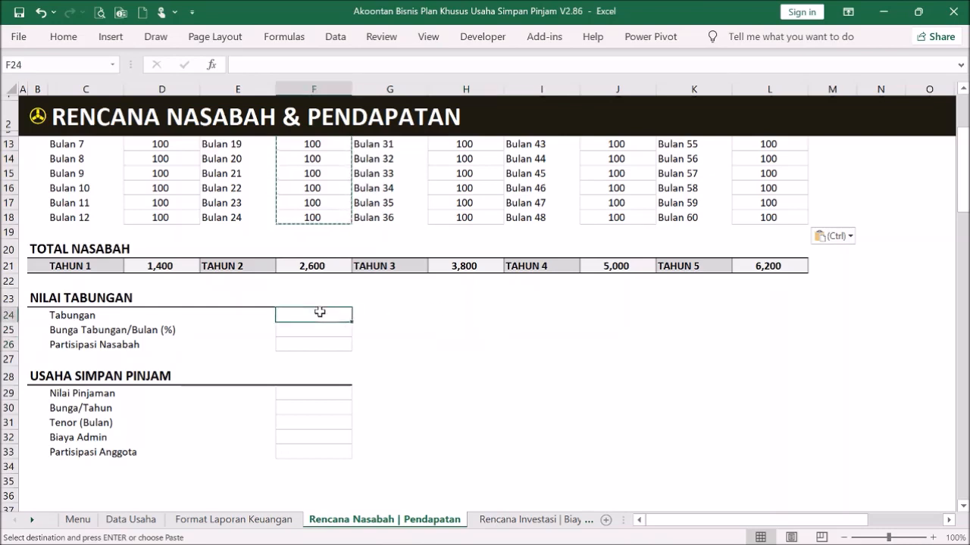
scroll(459, 347, up, 1)
scroll(459, 348, down, 1)
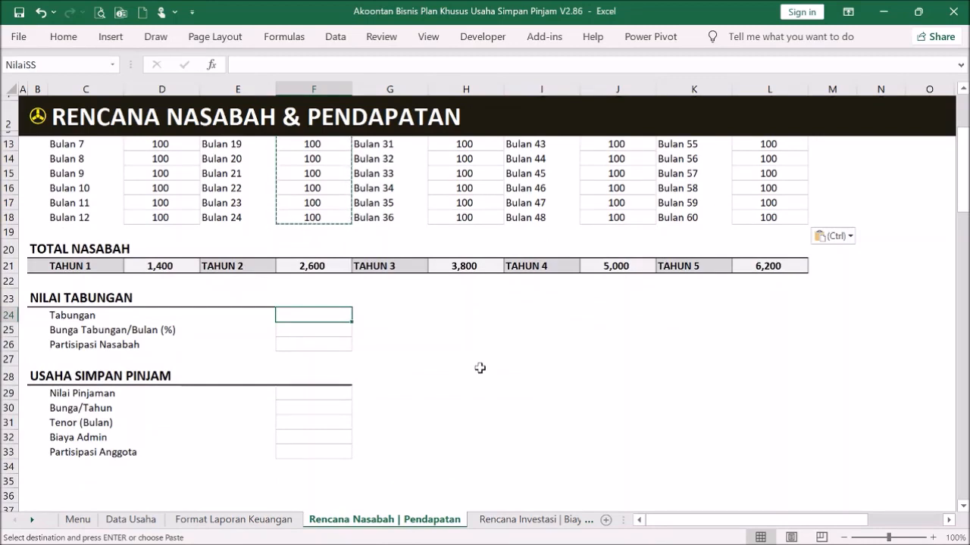
text(2000)
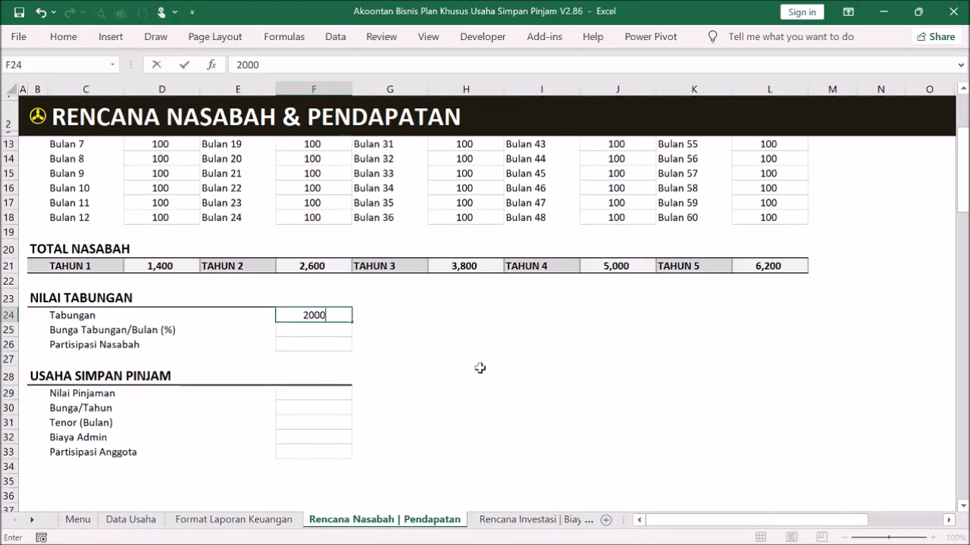
text(00)
key(Return)
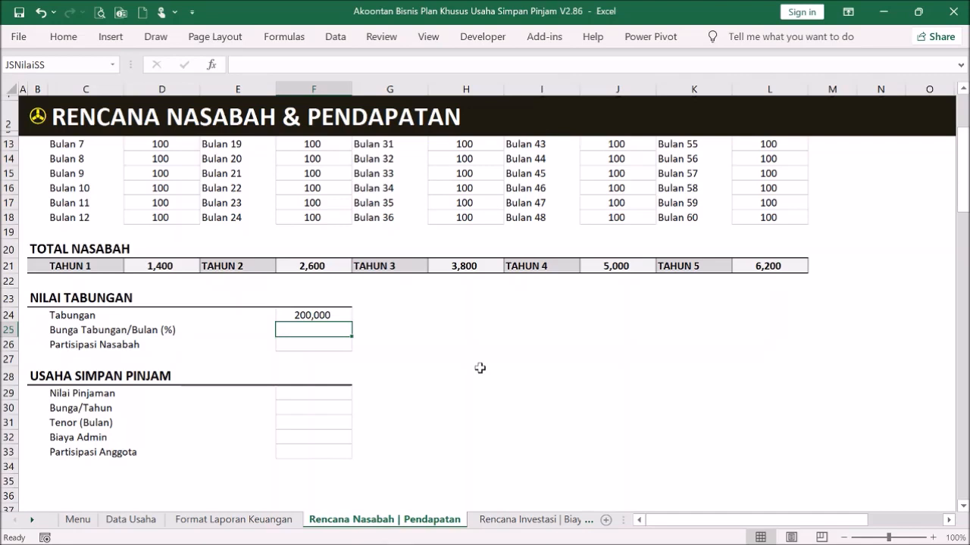
Set Bunga Tabungan/Bulan to 0.3% and Partisipasi Nasabah to 30% under Nilai Tabungan.
text(0.)
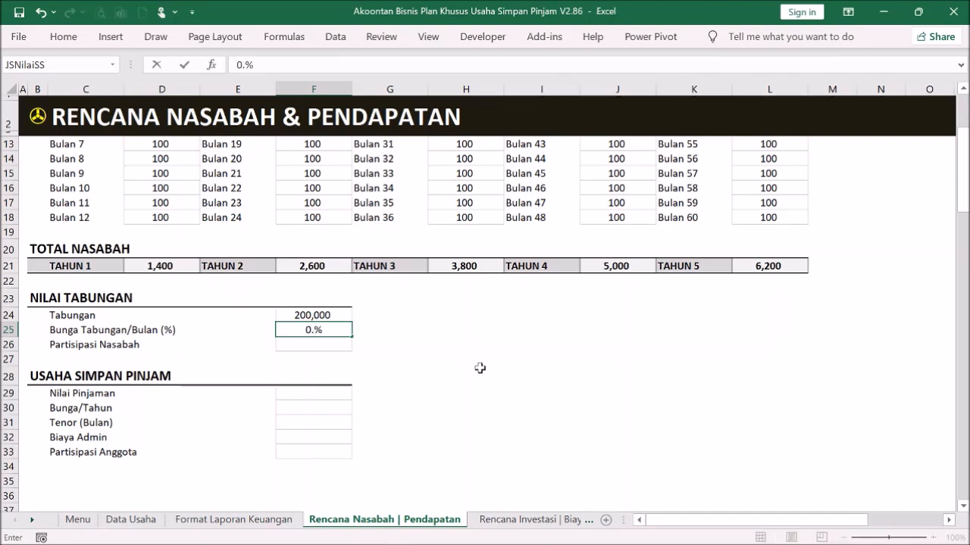
text(3)
key(Return)
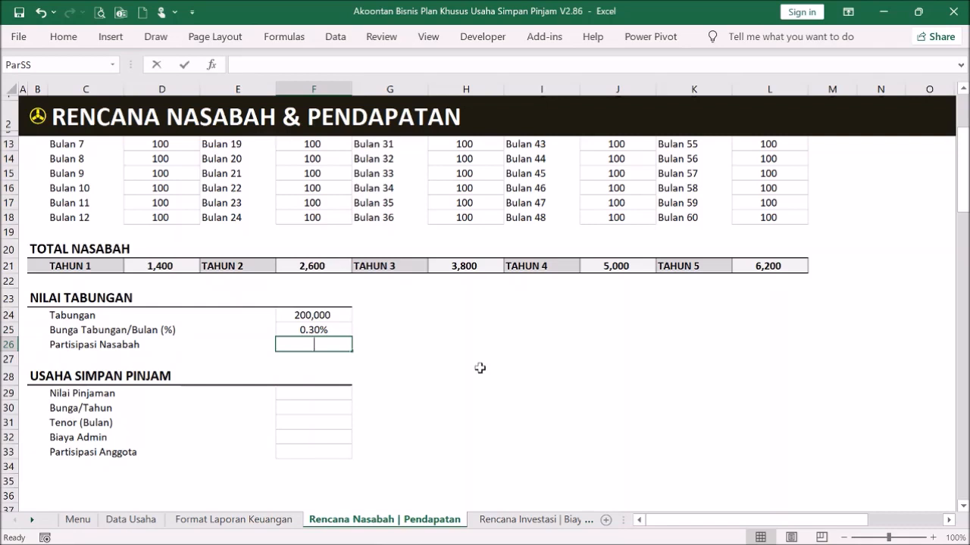
text(30)
key(Return)
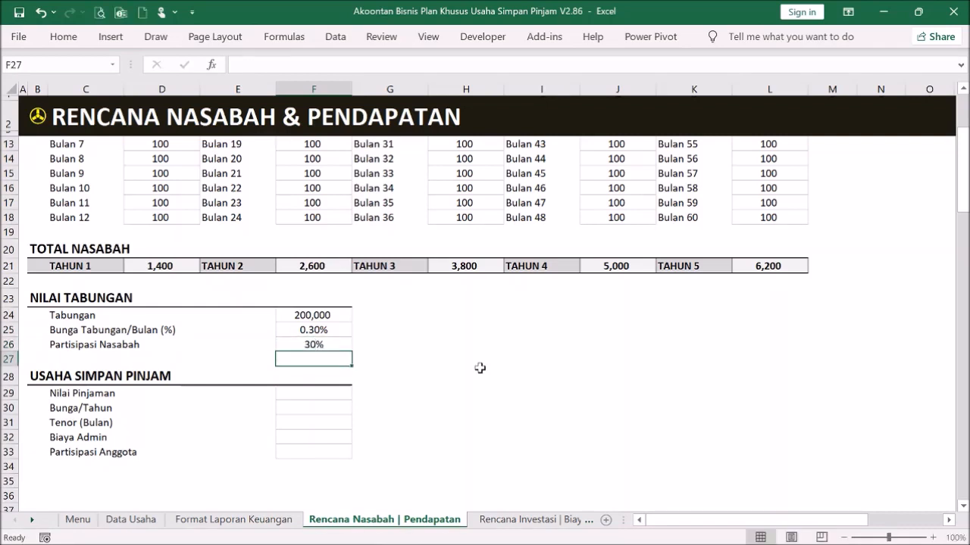
Fill in the Usaha Simpan Pinjam loan terms: Nilai Pinjaman 1,000,000, Bunga/Tahun 12% and Tenor 12 months.
click(331, 392)
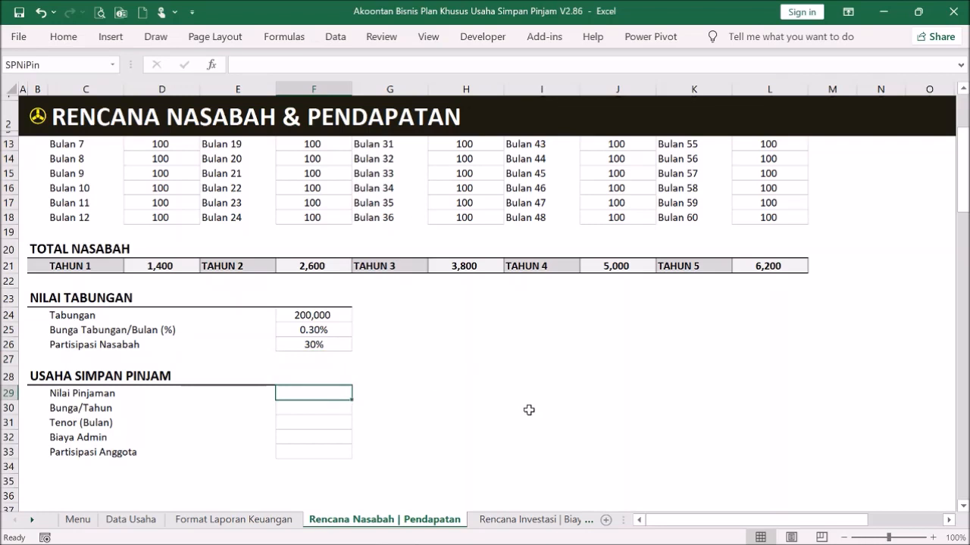
text(1000000)
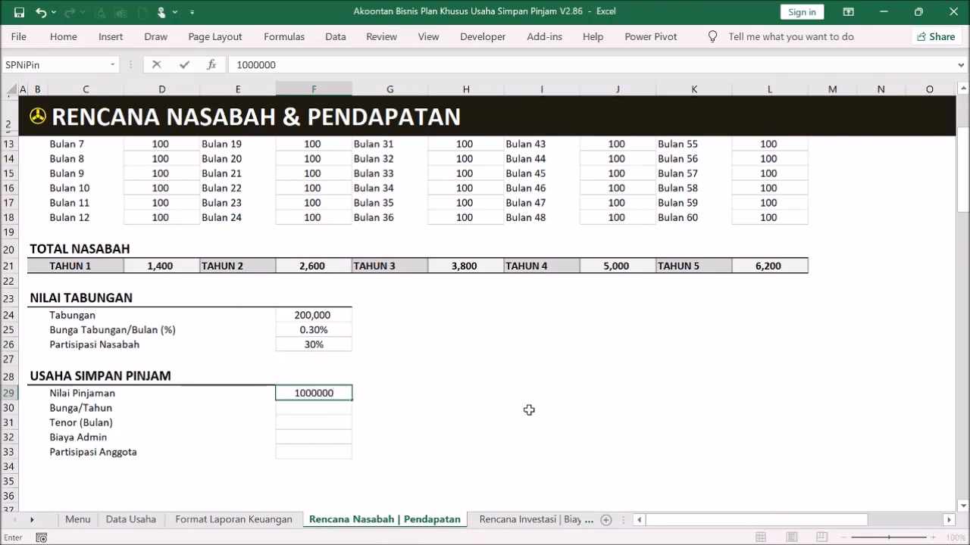
key(Return)
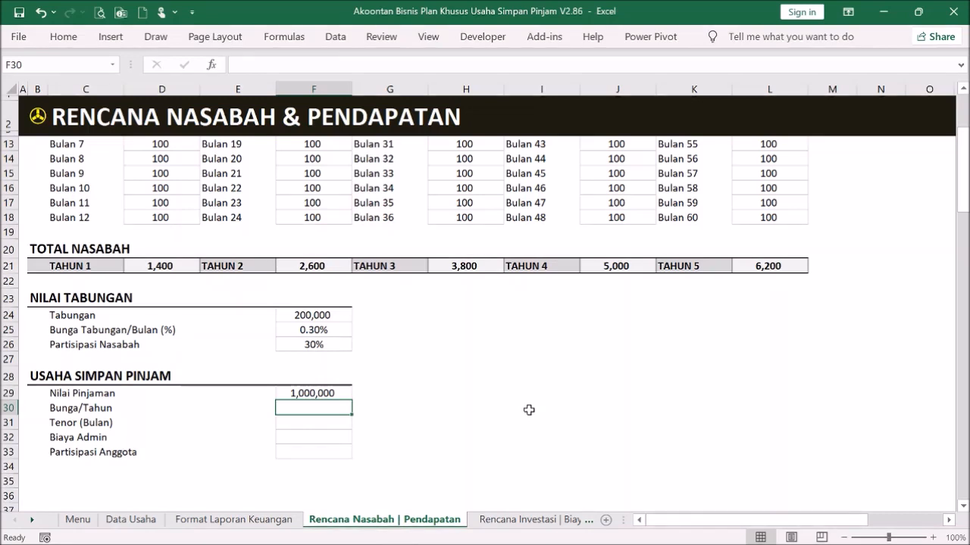
text(12)
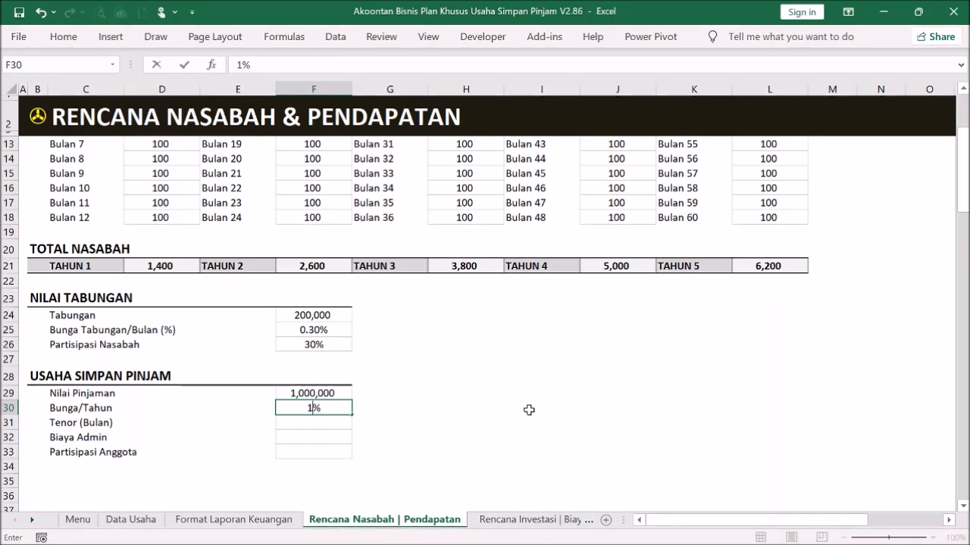
key(Return)
text(12)
key(Return)
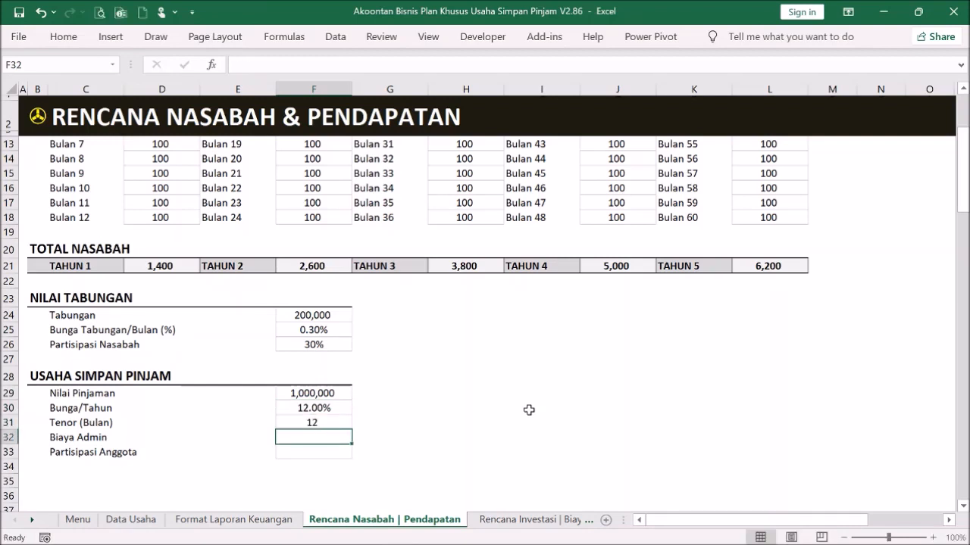
Set the Biaya Admin for Usaha Simpan Pinjam to 25,000.
text(1)
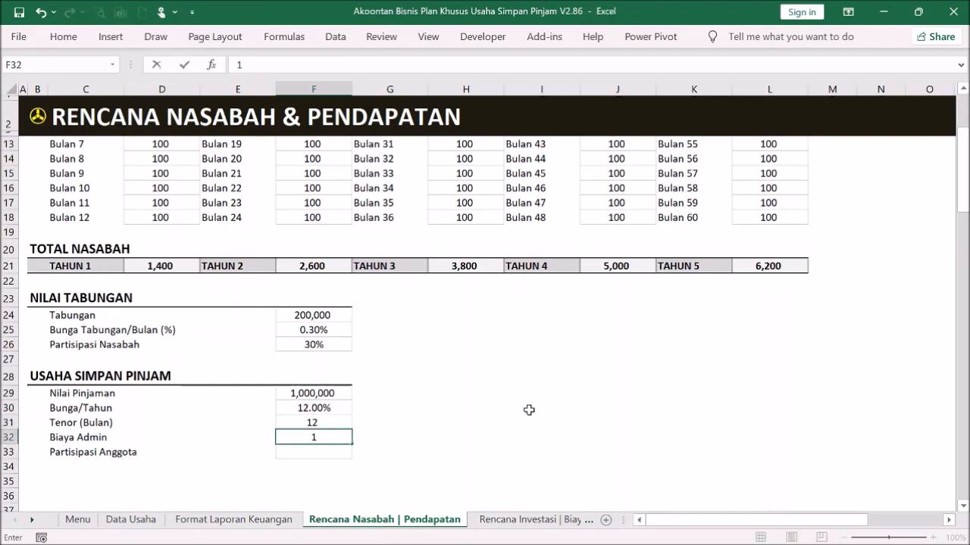
key(BackSpace)
text(200000)
key(Return)
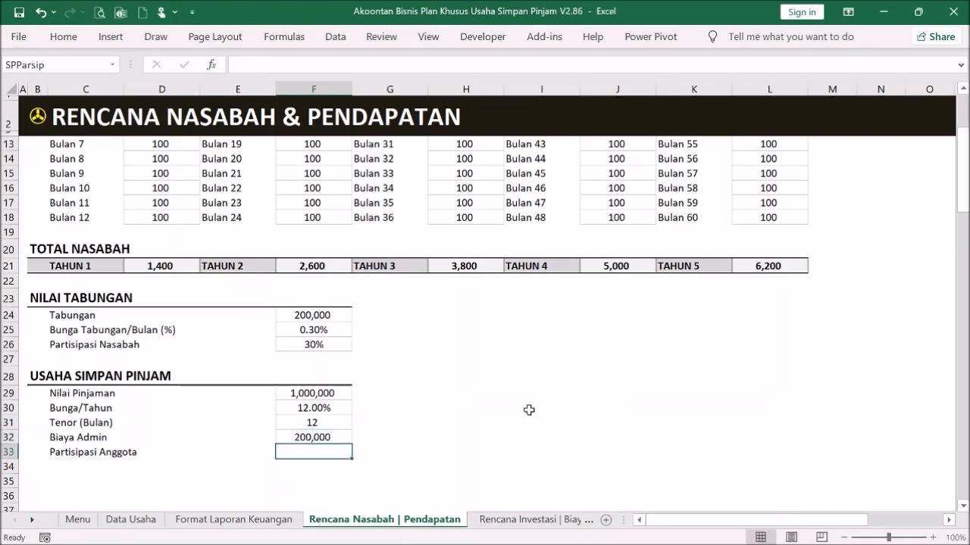
click(333, 437)
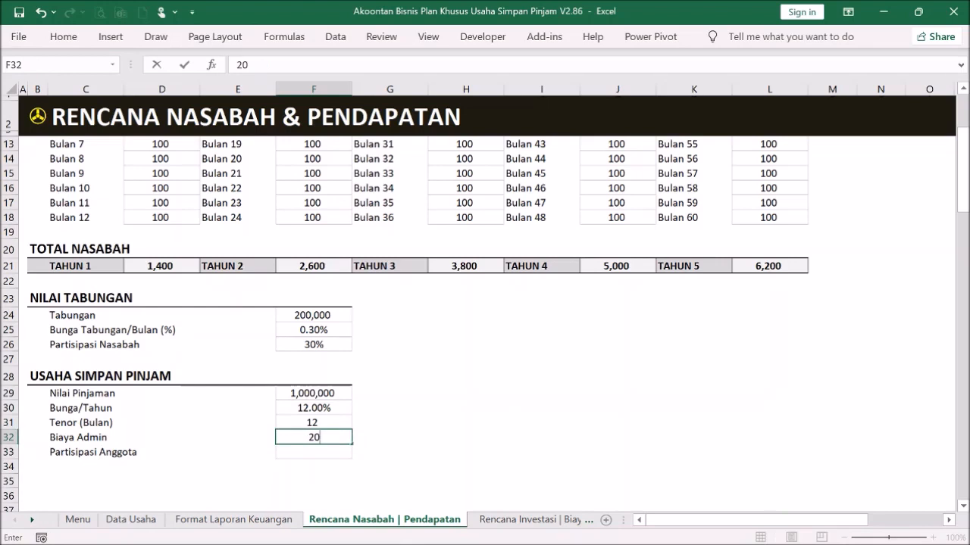
text(5000)
key(Return)
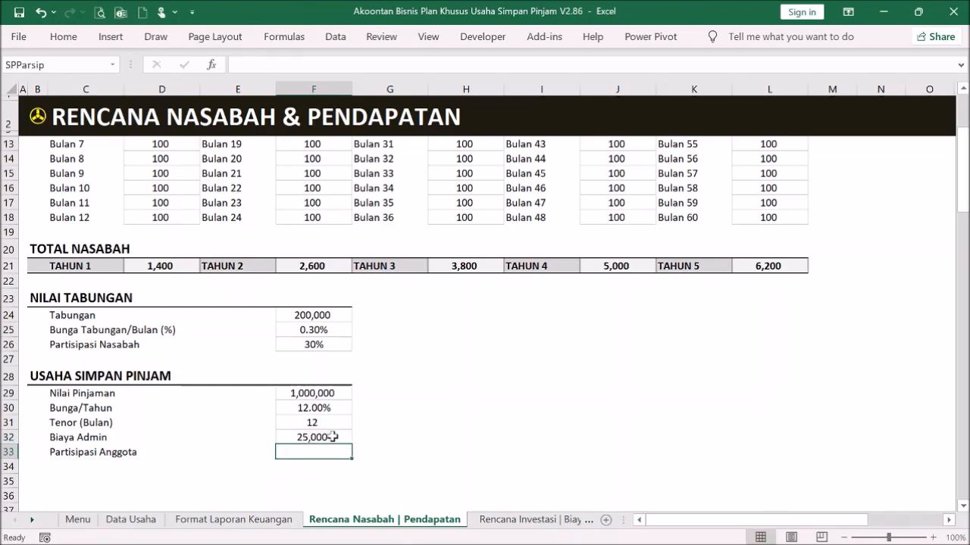
Set Partisipasi Anggota to 100% under Usaha Simpan Pinjam and check it against the customer growth table.
text(50)
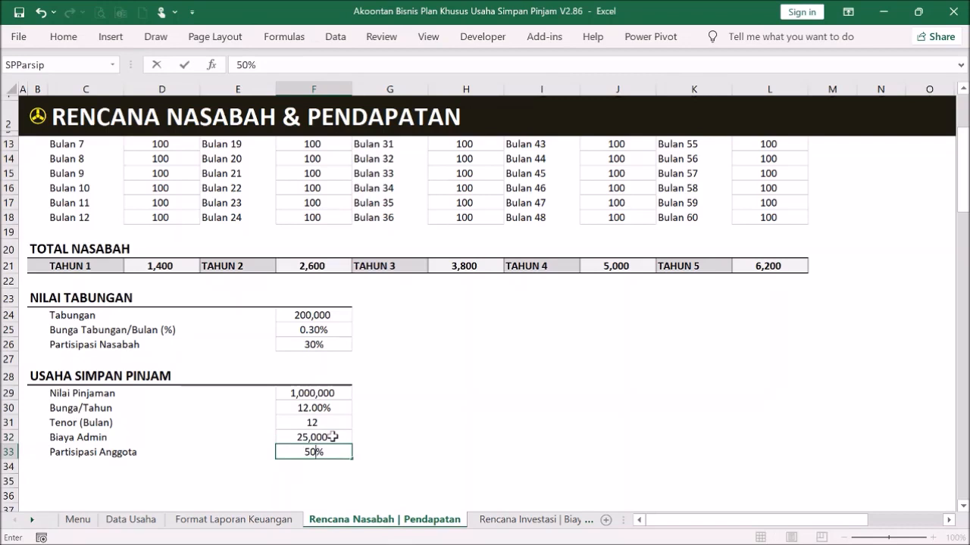
key(Return)
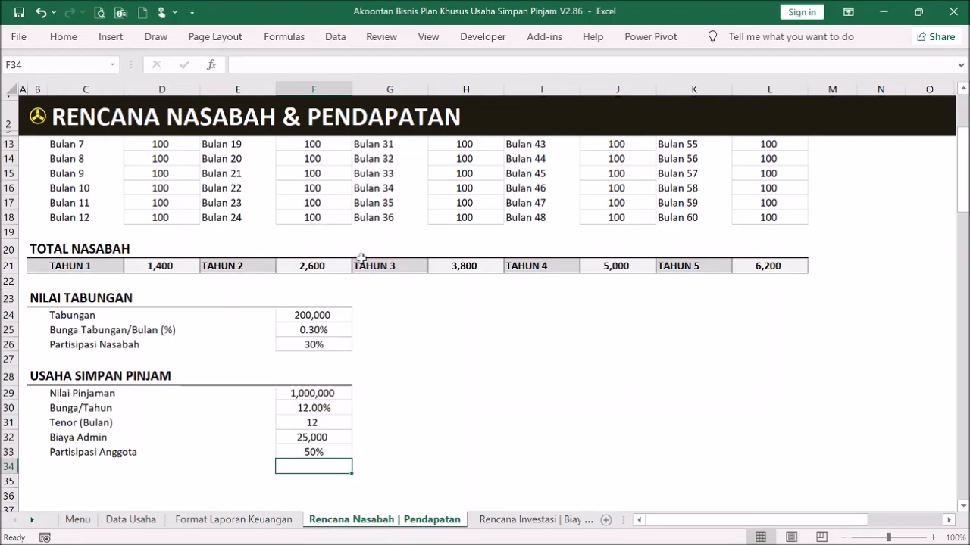
click(317, 452)
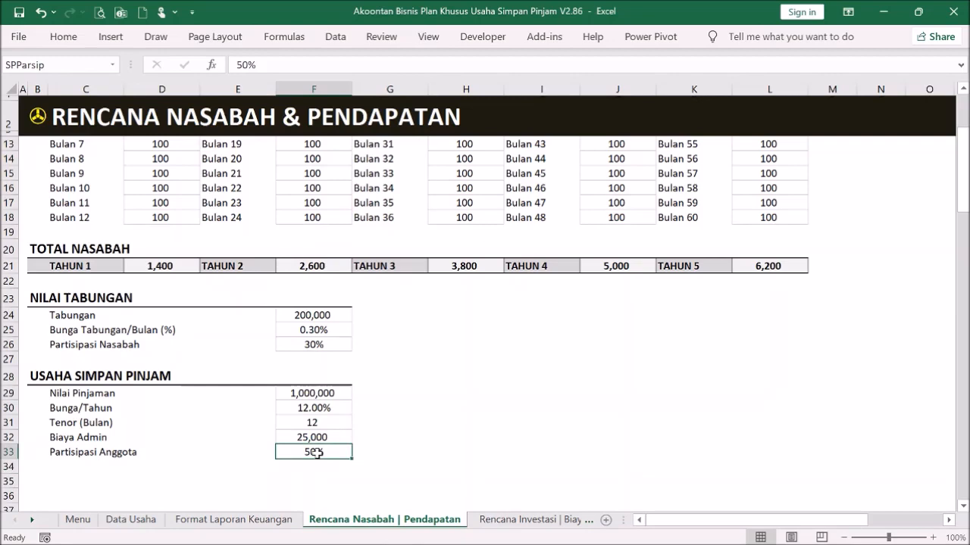
text(100)
key(Return)
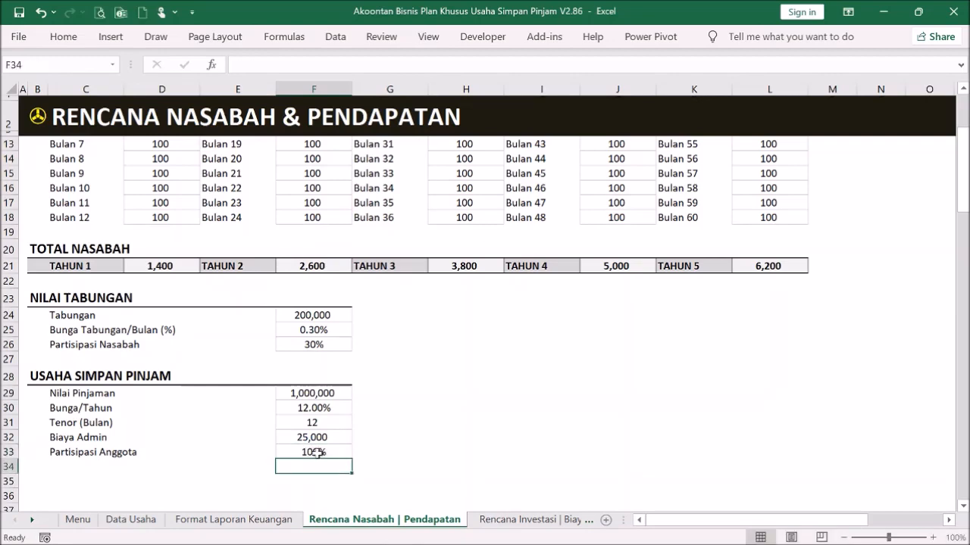
click(409, 413)
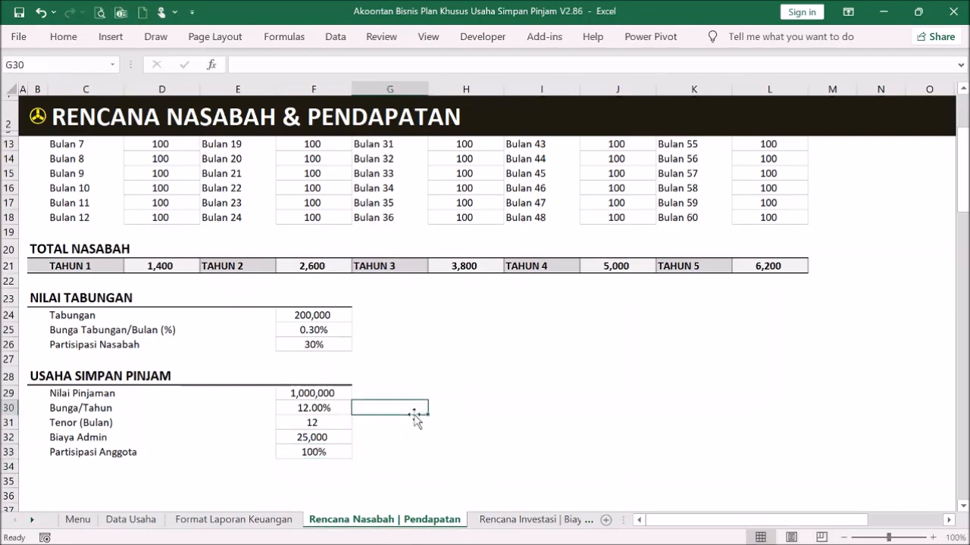
click(333, 450)
scroll(470, 405, up, 3)
scroll(470, 408, down, 3)
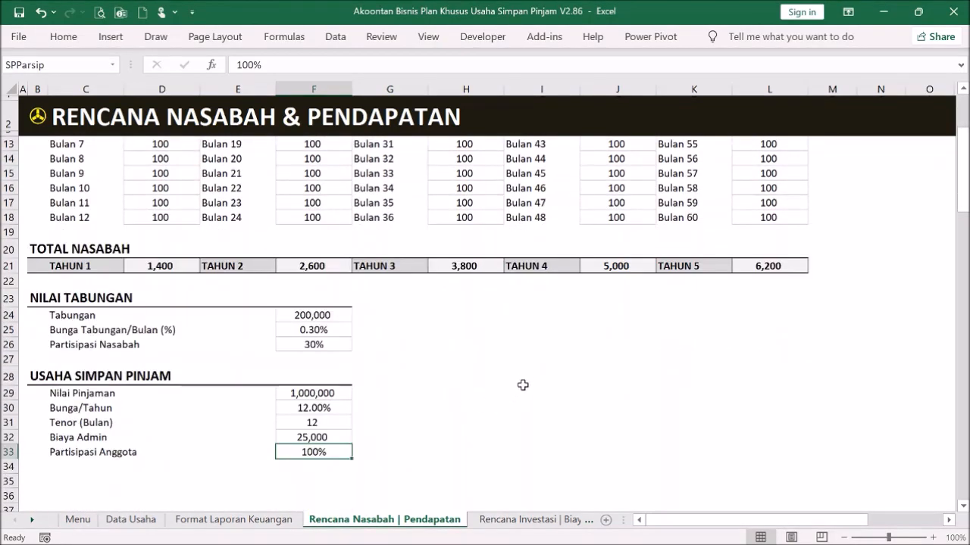
scroll(525, 376, up, 3)
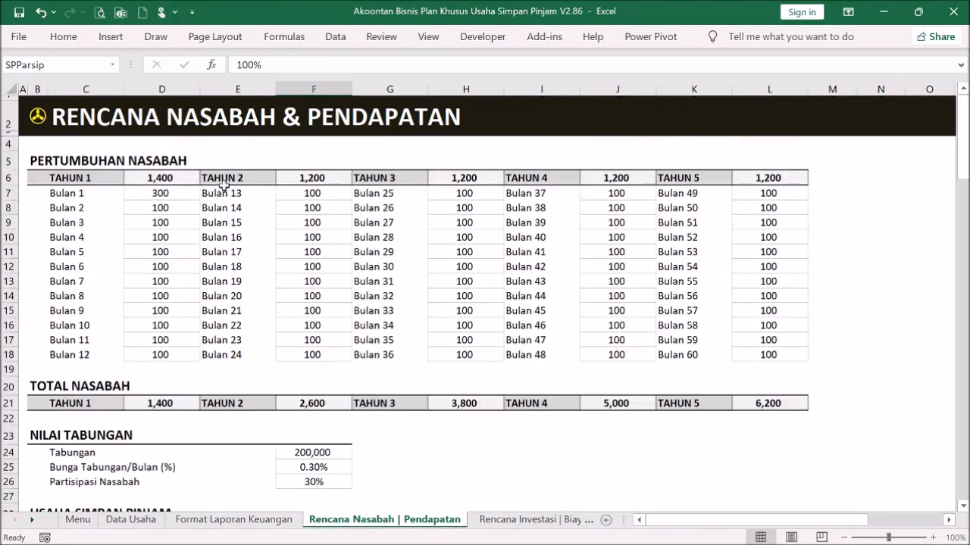
Return to the main menu, open the Penerimaan | Pengeluaran projection and review its monthly cash receipts and expenses.
click(38, 117)
click(37, 117)
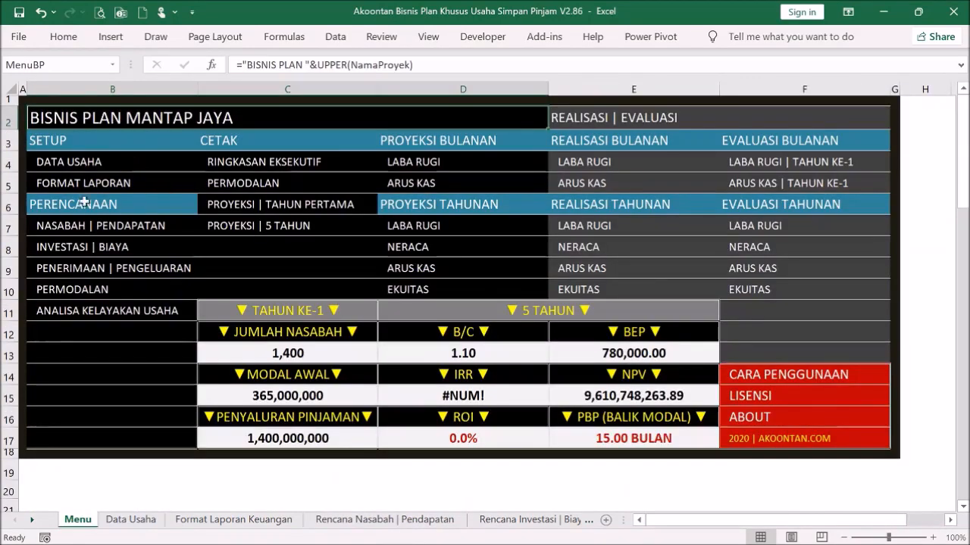
click(138, 270)
scroll(432, 311, down, 2)
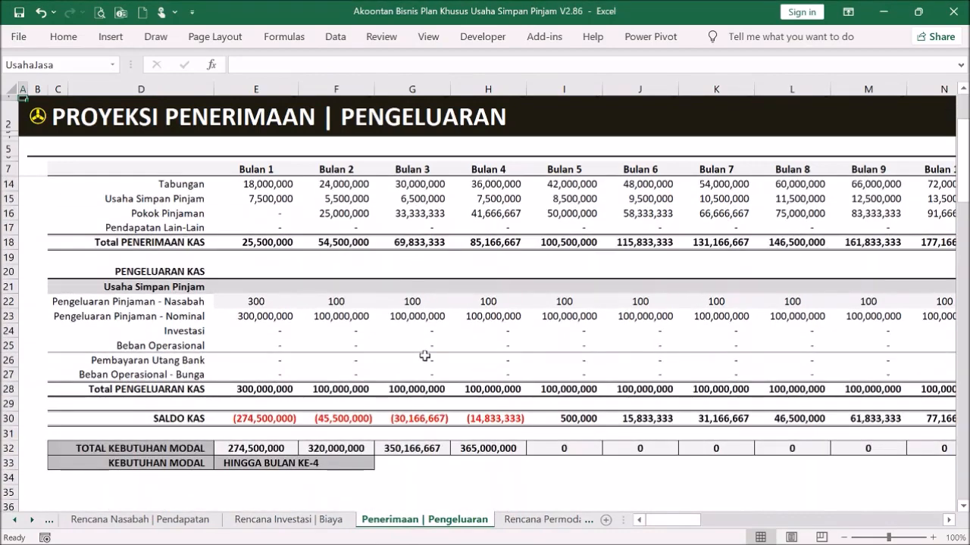
scroll(424, 356, up, 2)
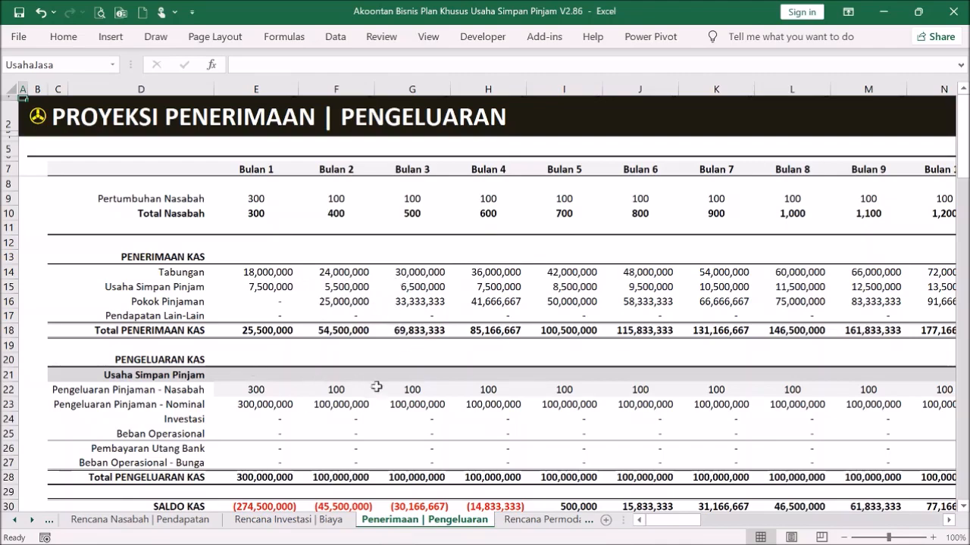
scroll(378, 382, down, 3)
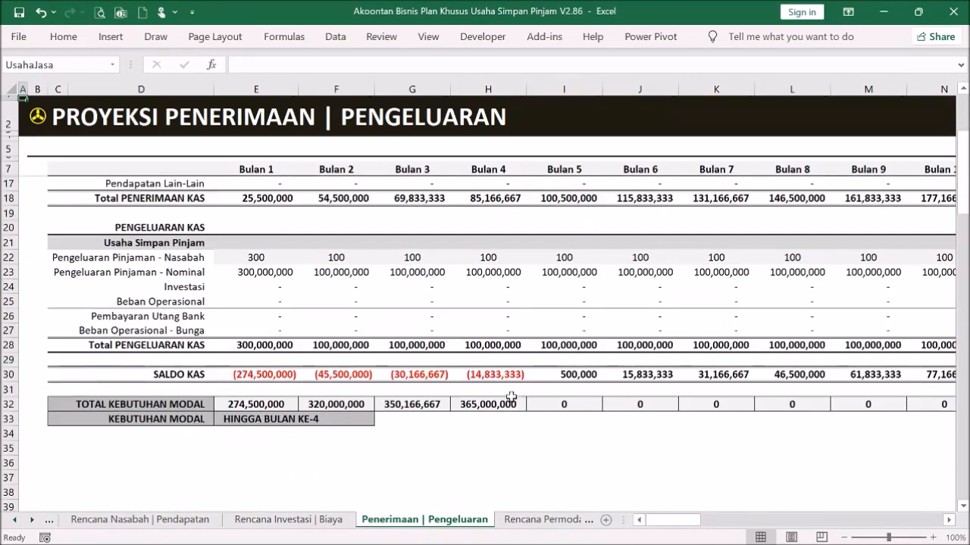
Inspect the Total Kebutuhan Modal values for Bulan 1 through Bulan 4, including the Bulan 4 formula.
click(515, 401)
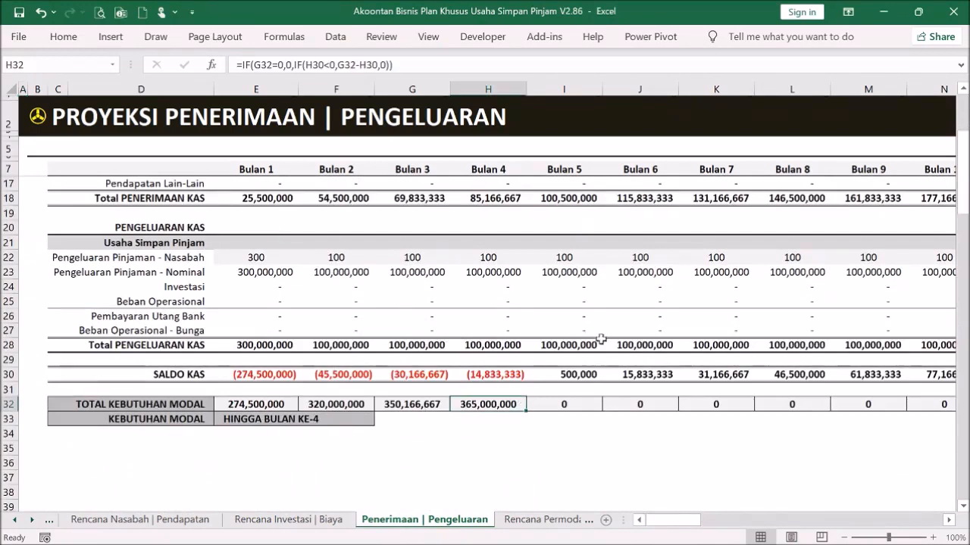
scroll(546, 263, up, 3)
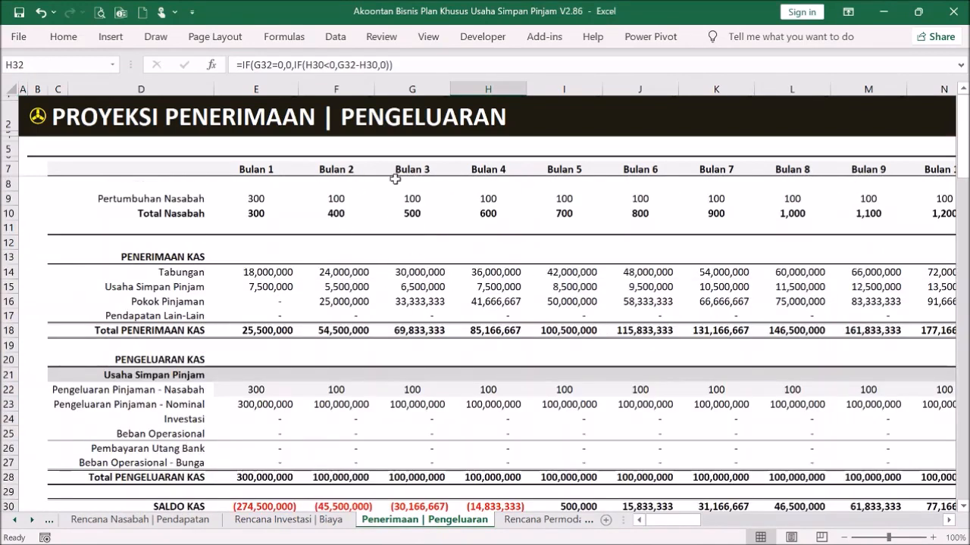
scroll(577, 388, down, 2)
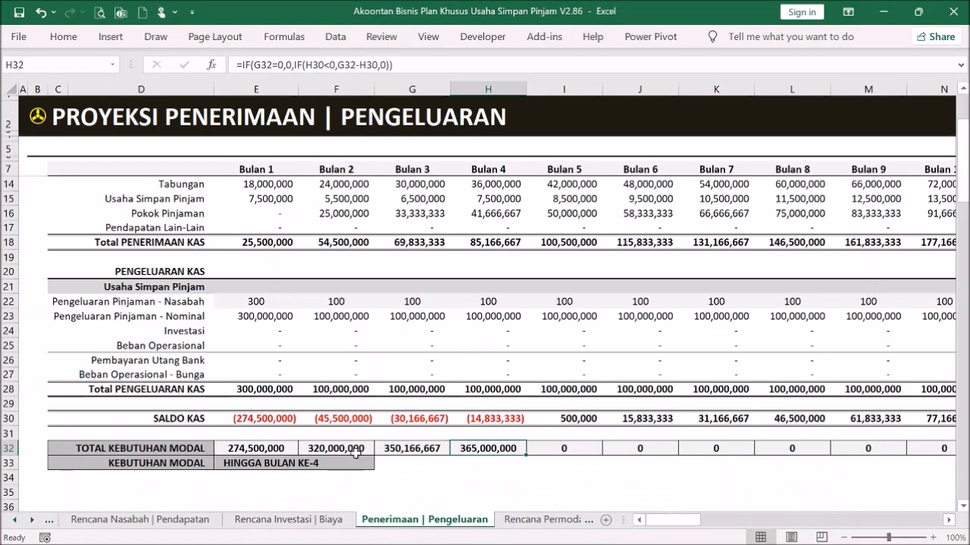
drag(290, 447, 473, 448)
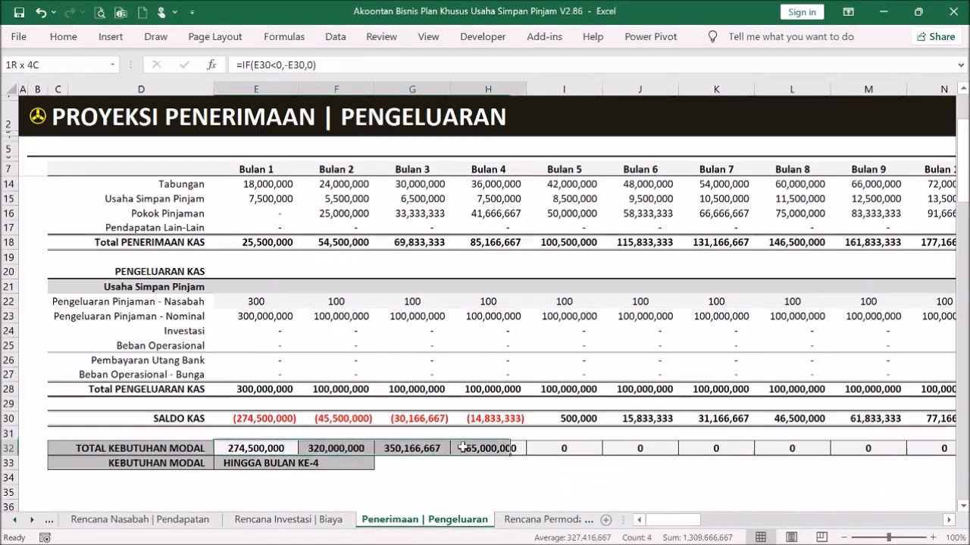
click(473, 463)
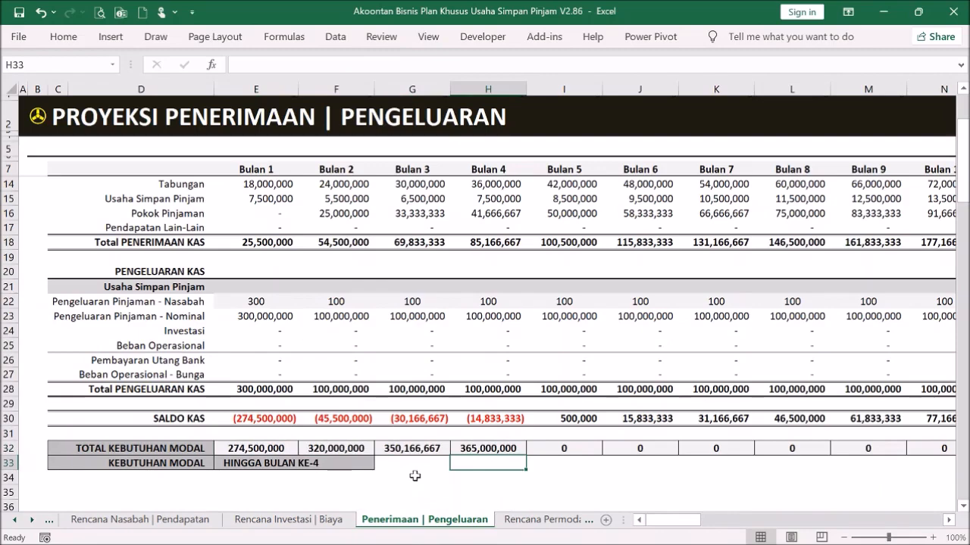
Examine the Penerimaan Kas rows for Bulan 1 to Bulan 3 and the Bulan 4 Pokok Pinjaman formula.
scroll(414, 472, up, 2)
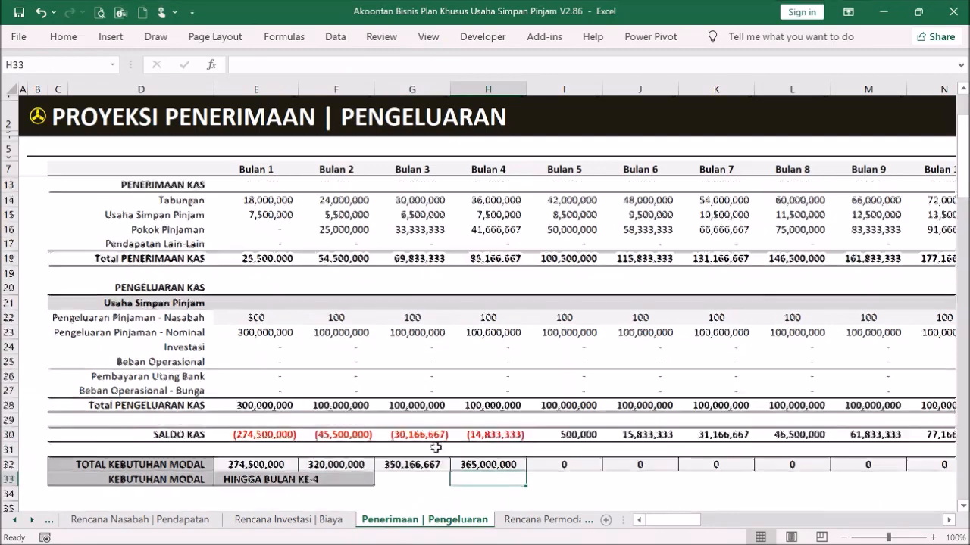
drag(240, 273, 438, 317)
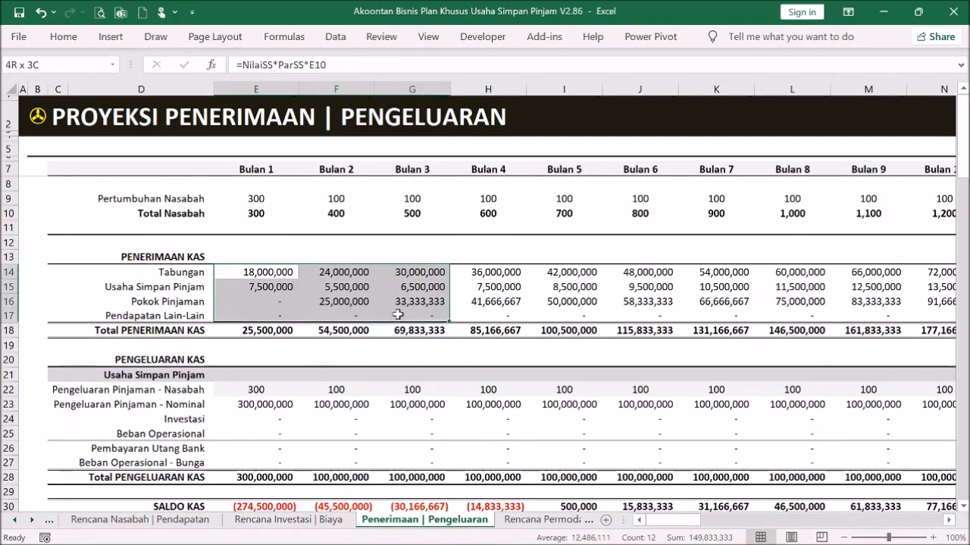
click(494, 303)
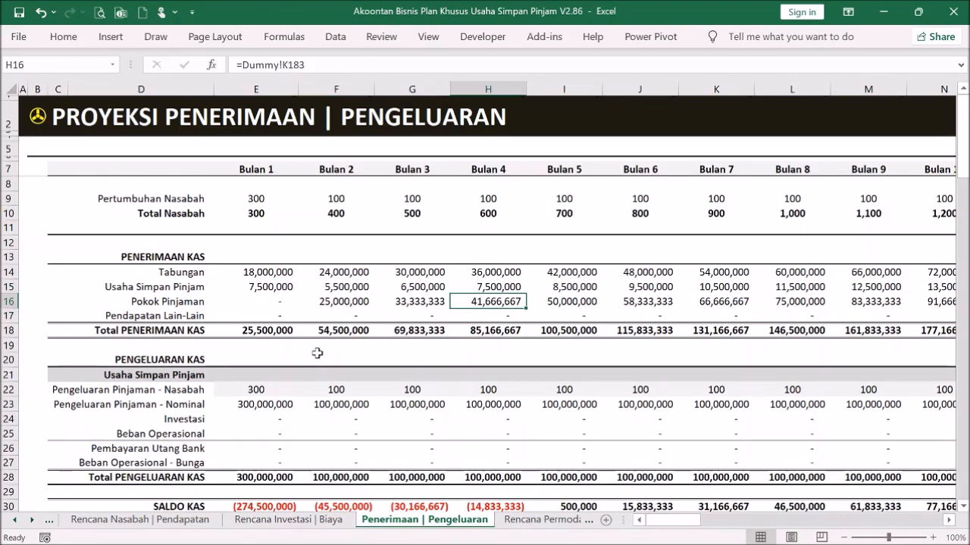
Examine the Pengeluaran Kas rows for Bulan 1 and Bulan 2, including the Pembayaran Utang Bank formulas.
scroll(318, 353, down, 1)
drag(226, 376, 354, 409)
click(313, 402)
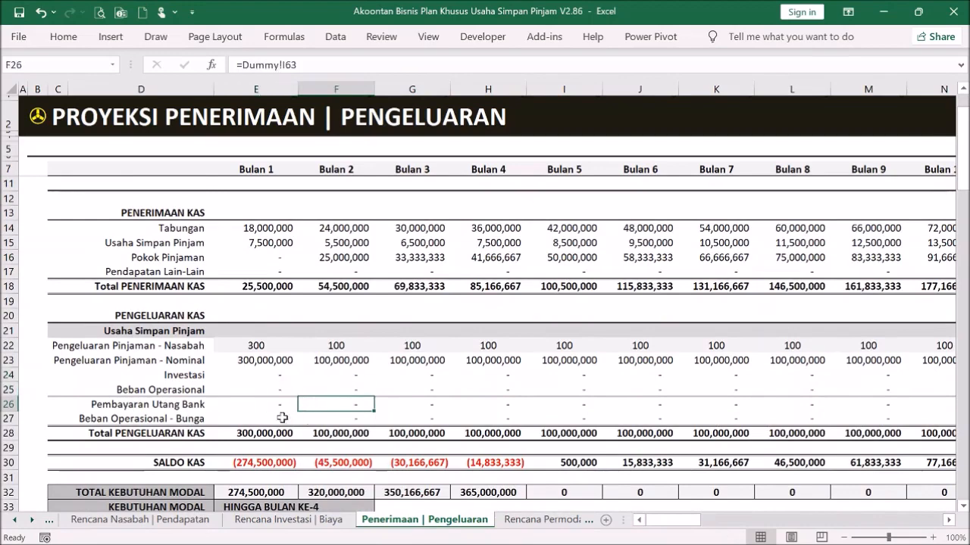
click(225, 403)
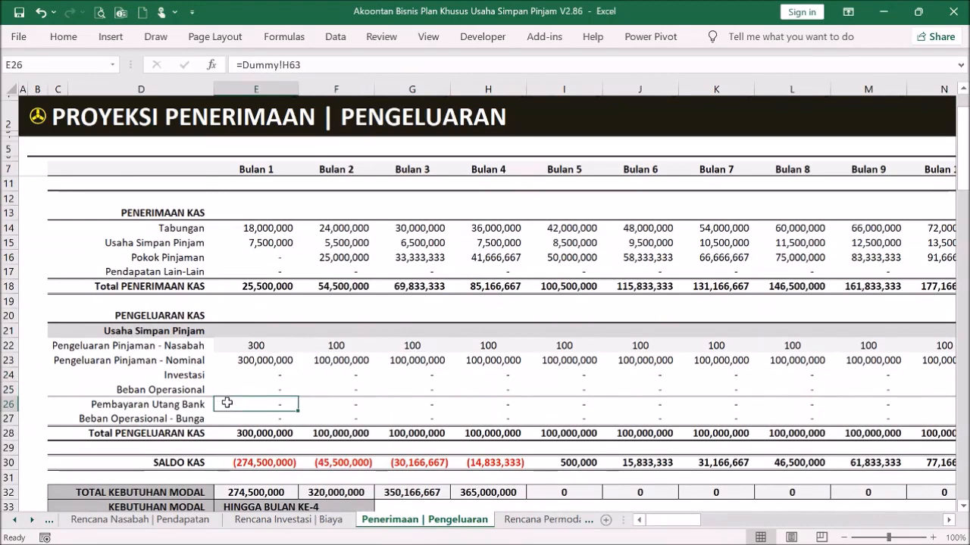
scroll(415, 333, up, 1)
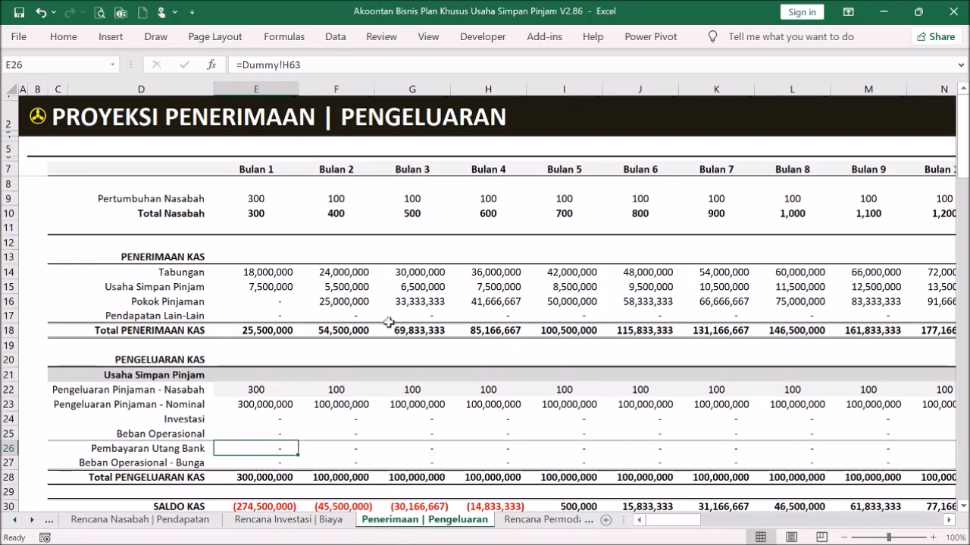
Open the Investasi | Biaya plan from the main menu and enter Komputer as the first asset.
click(42, 121)
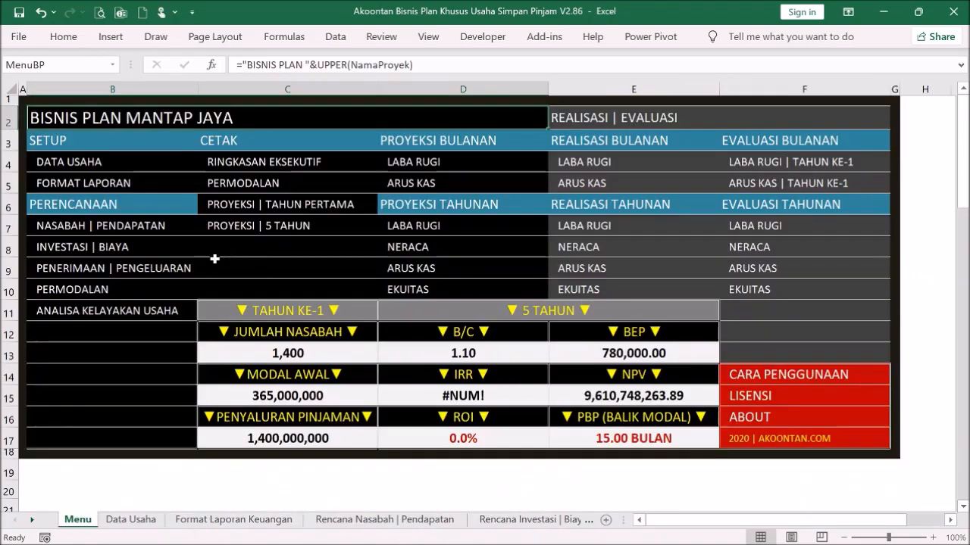
click(144, 248)
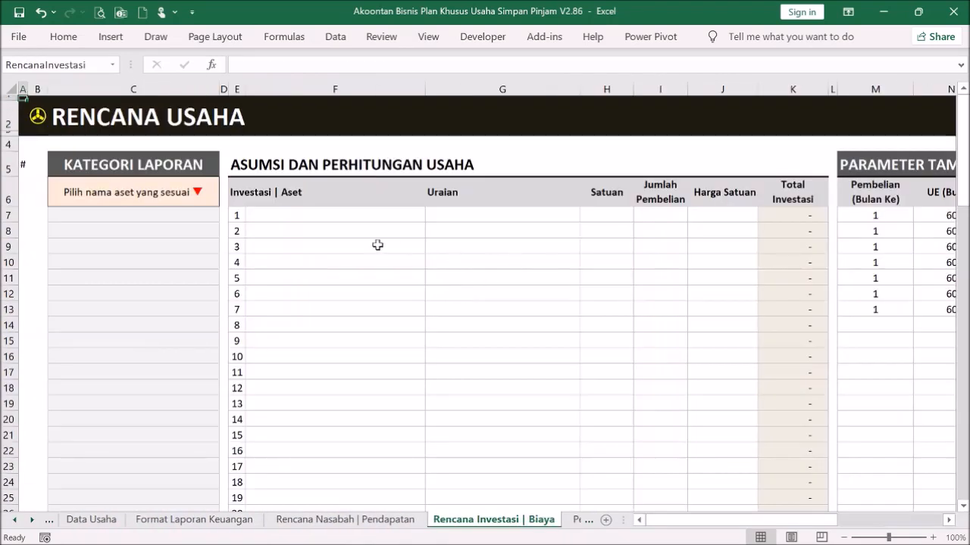
click(354, 215)
text(Komputerr)
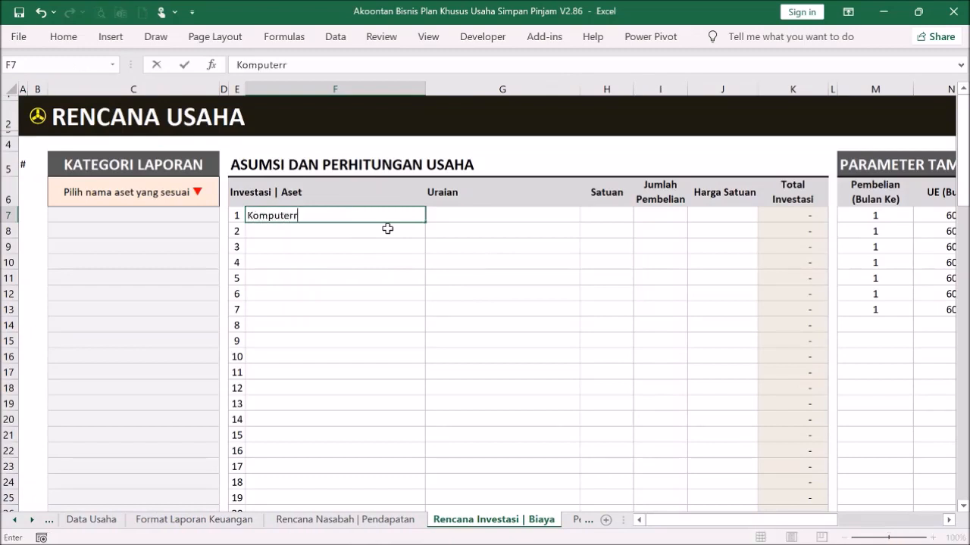
key(Return)
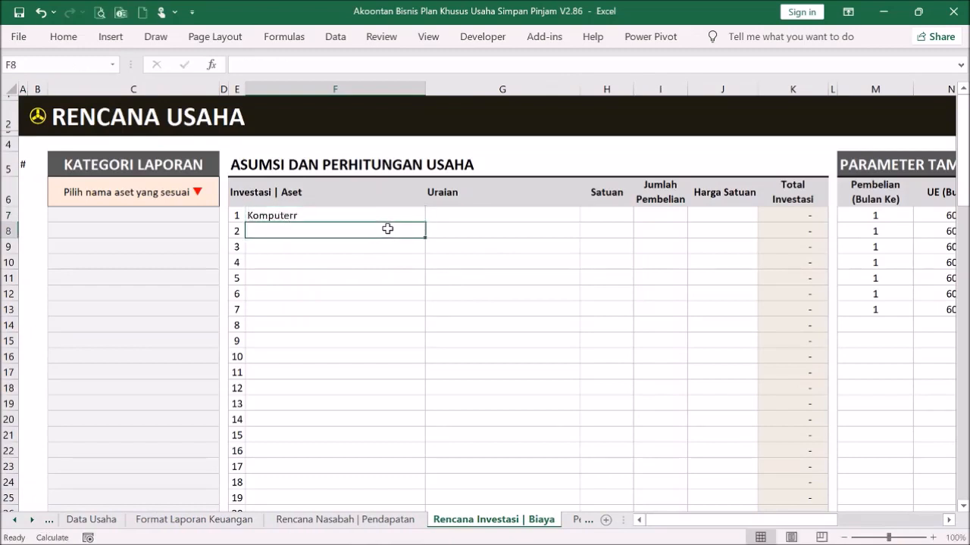
click(385, 215)
click(289, 64)
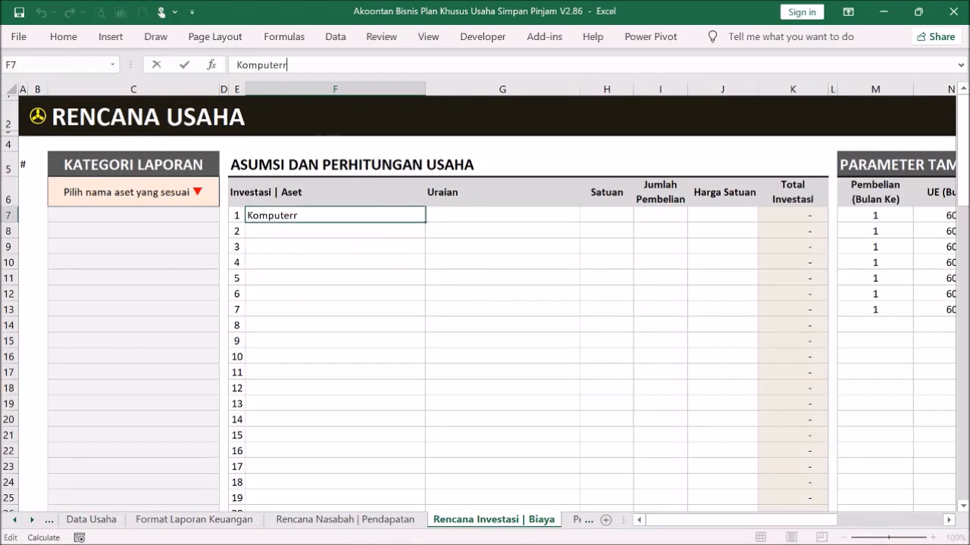
key(BackSpace)
key(Return)
Add Motor and Meja Kursi as the second and third assets in the Investasi | Aset list.
text(Motor)
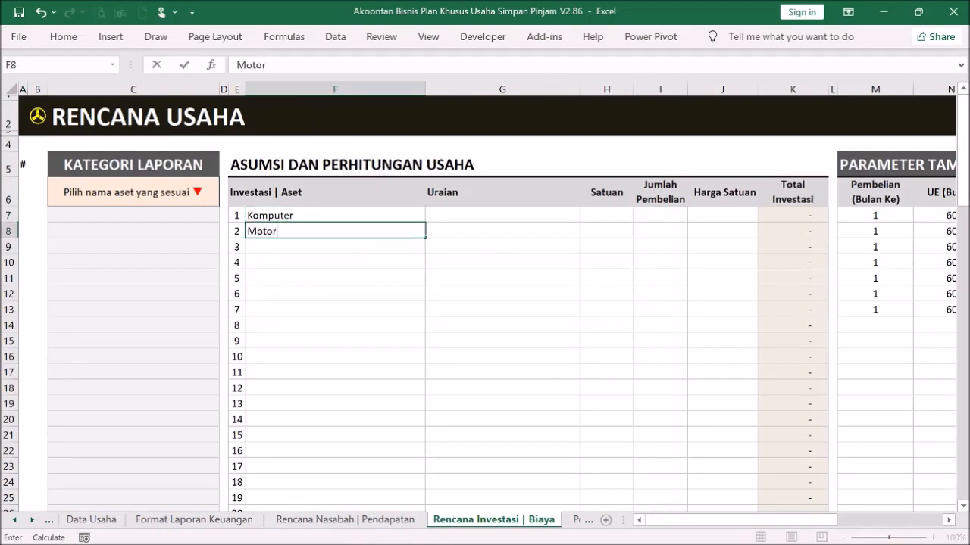
key(Return)
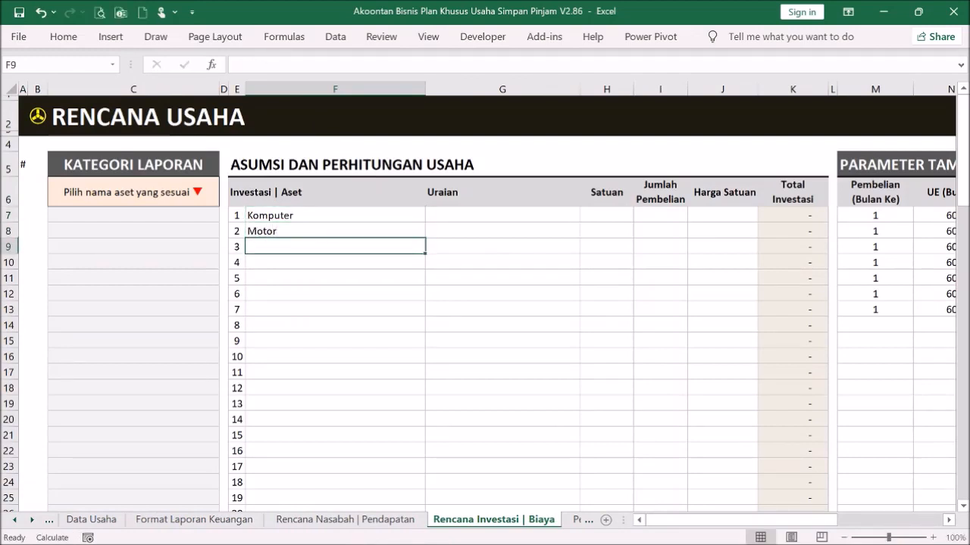
text(Meja Kursi)
key(Return)
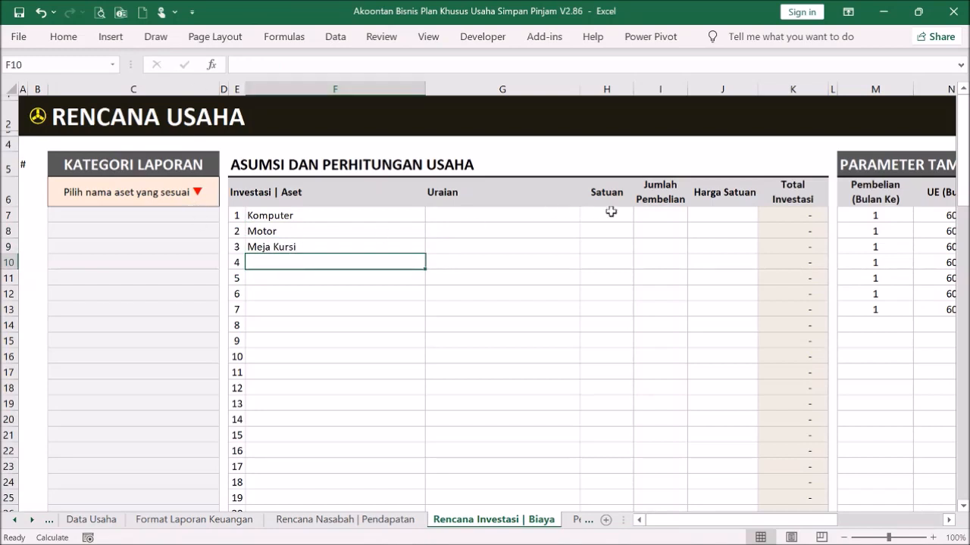
Set Harga Satuan to 5,000,000 for Komputer, 10,000,000 for Motor and 1,000,000 for Meja Kursi.
click(720, 217)
text(5000000)
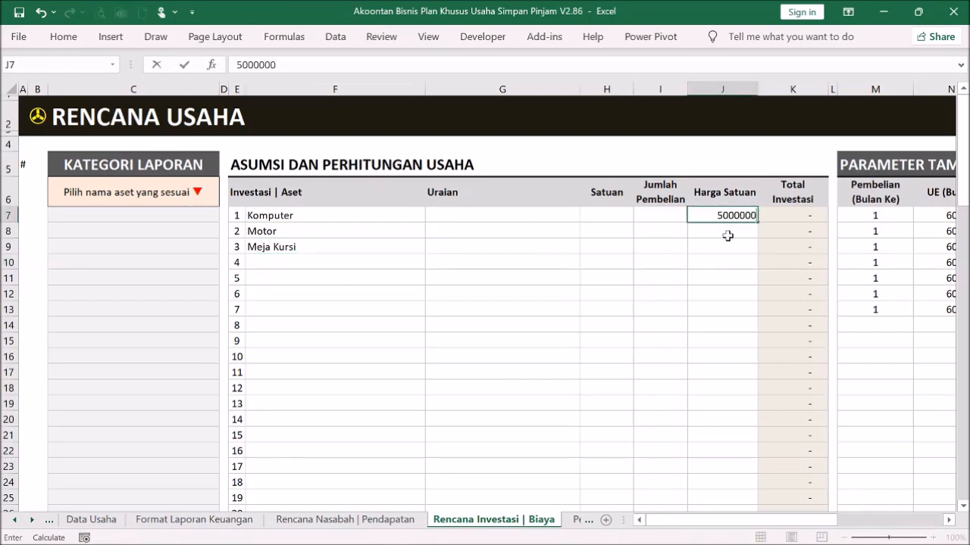
key(Return)
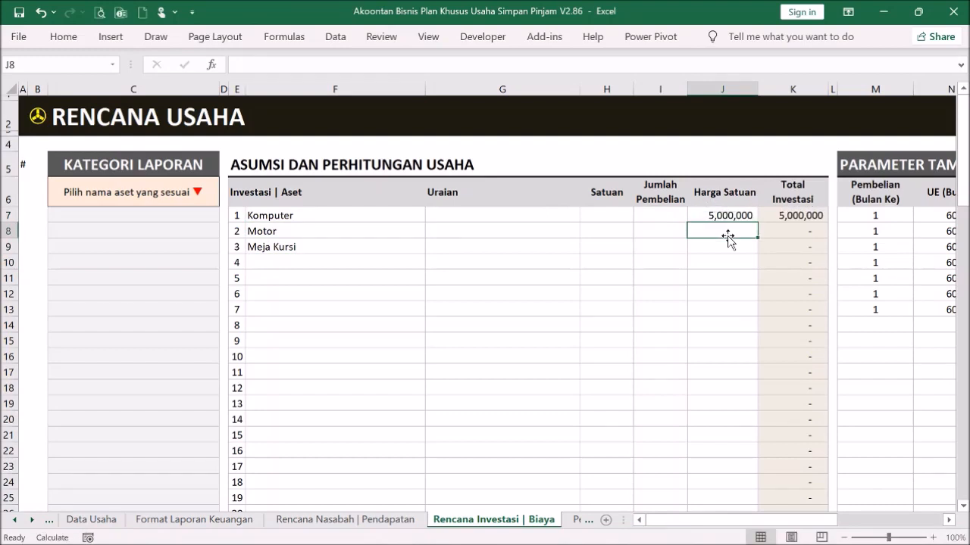
text(10,000,000)
key(Return)
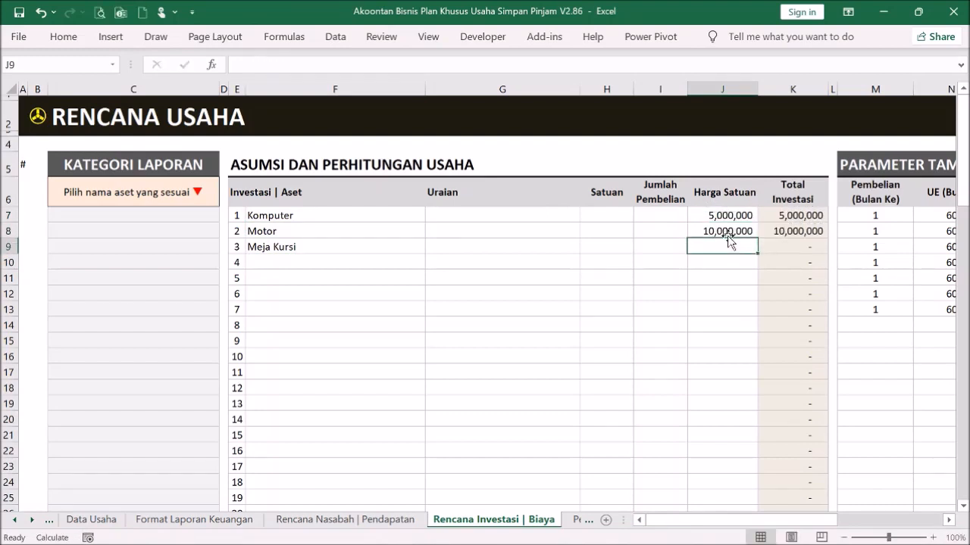
text(1000000)
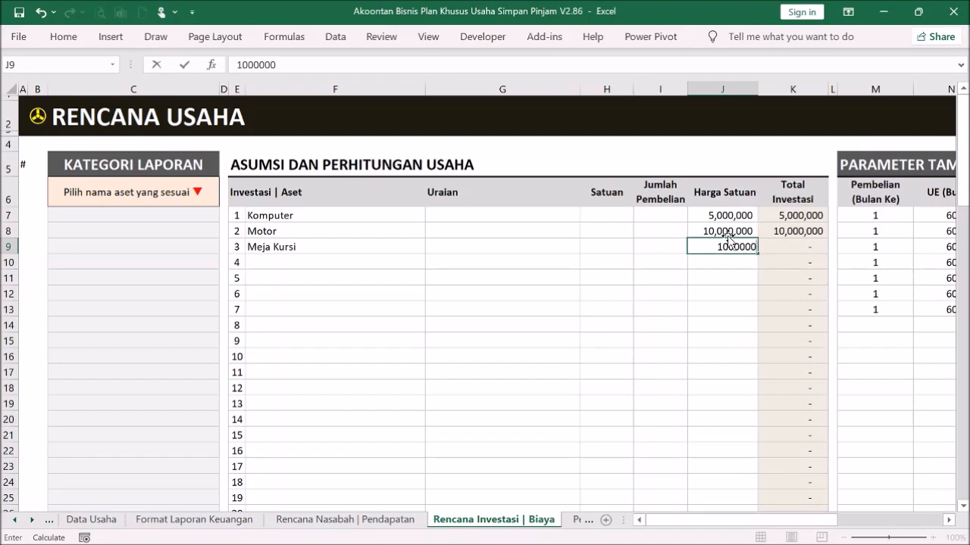
key(Return)
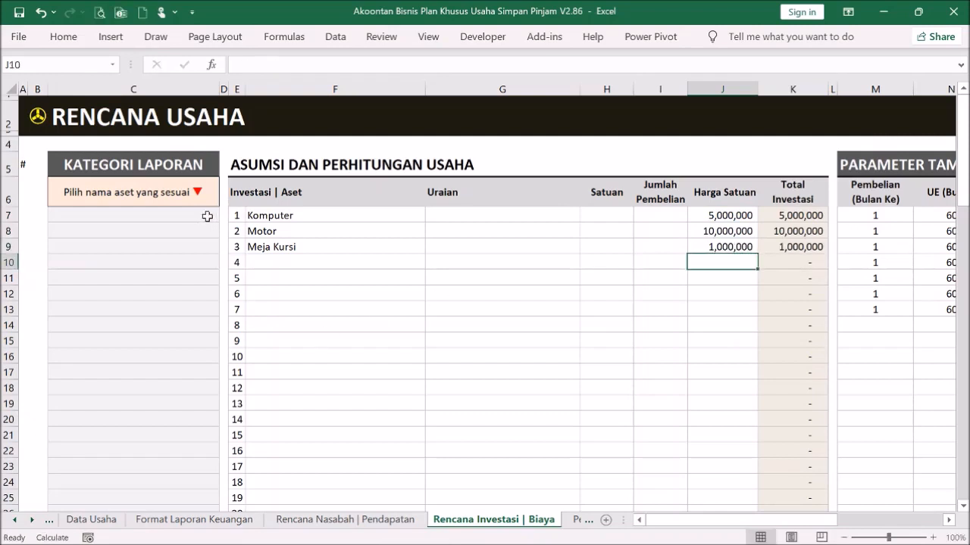
Assign the report categories Perangkat Elektronik to Komputer, Kendaraan Bermotor to Motor and Furnitur to Meja Kursi.
click(208, 217)
click(224, 216)
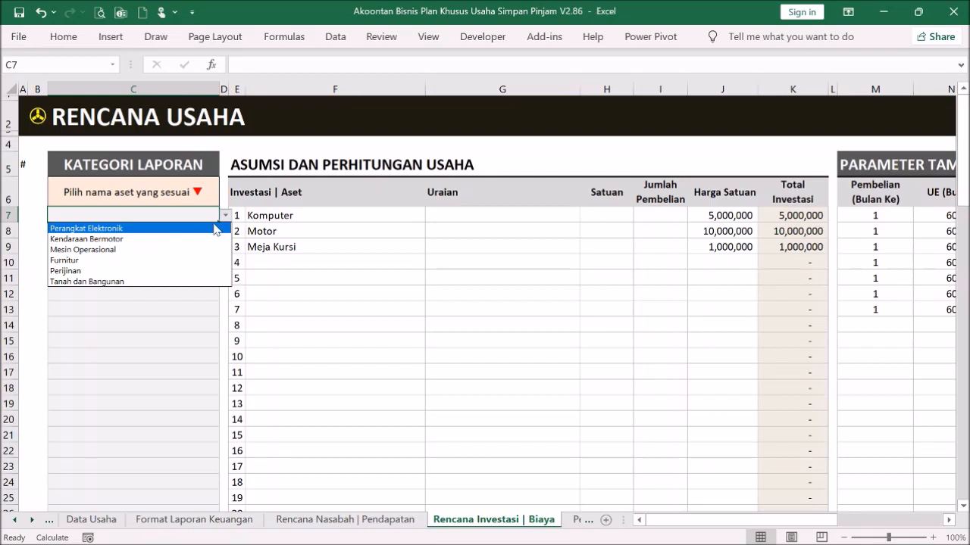
click(213, 229)
click(195, 231)
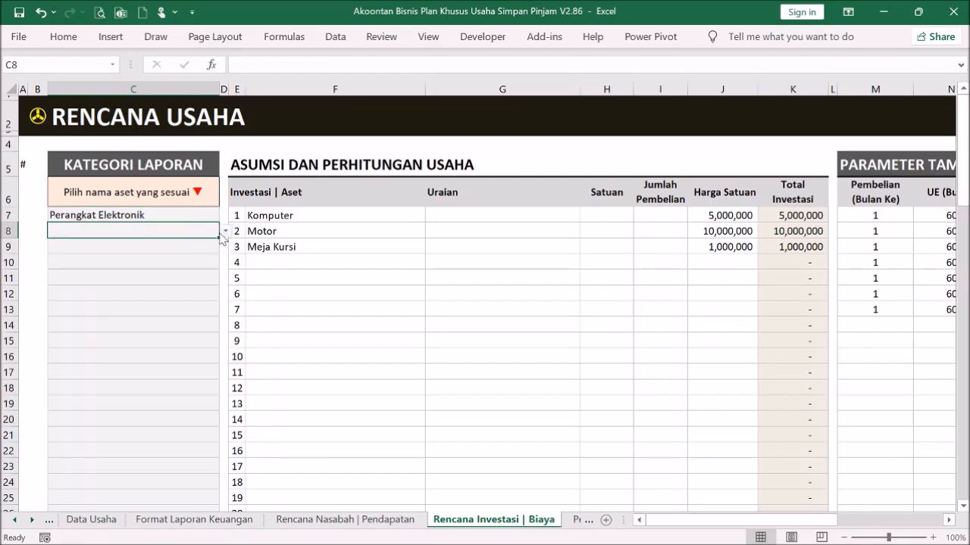
click(224, 232)
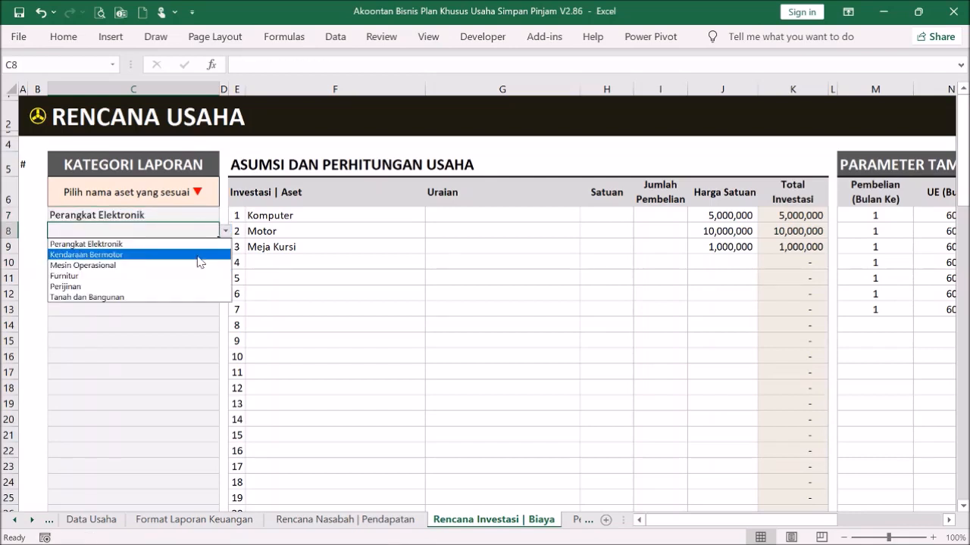
click(200, 255)
click(201, 246)
click(224, 246)
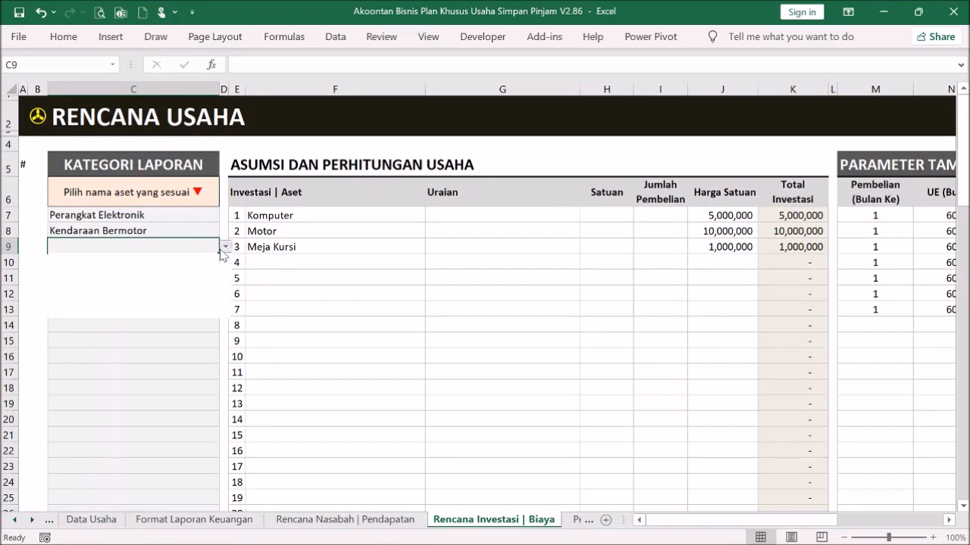
click(178, 291)
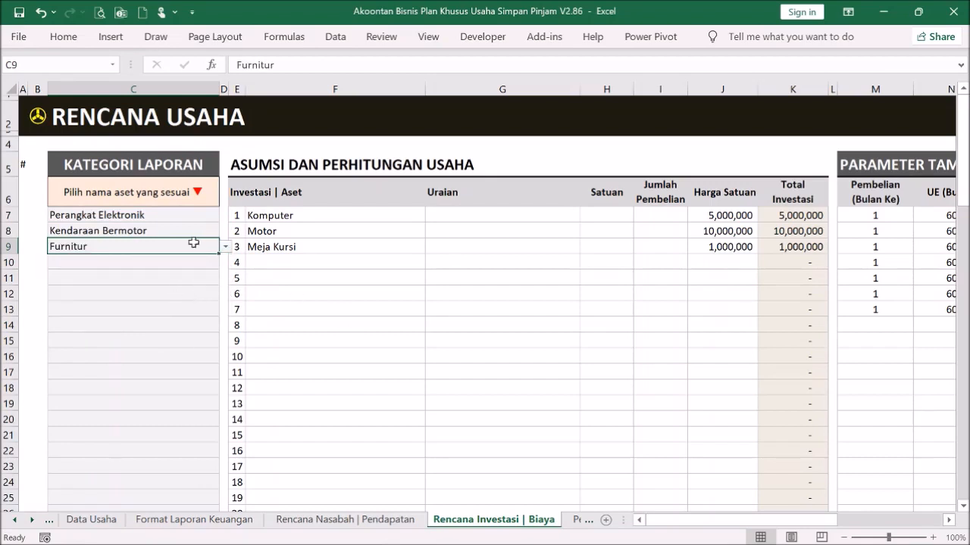
Review the report category options available for the Komputer row.
click(206, 217)
click(225, 217)
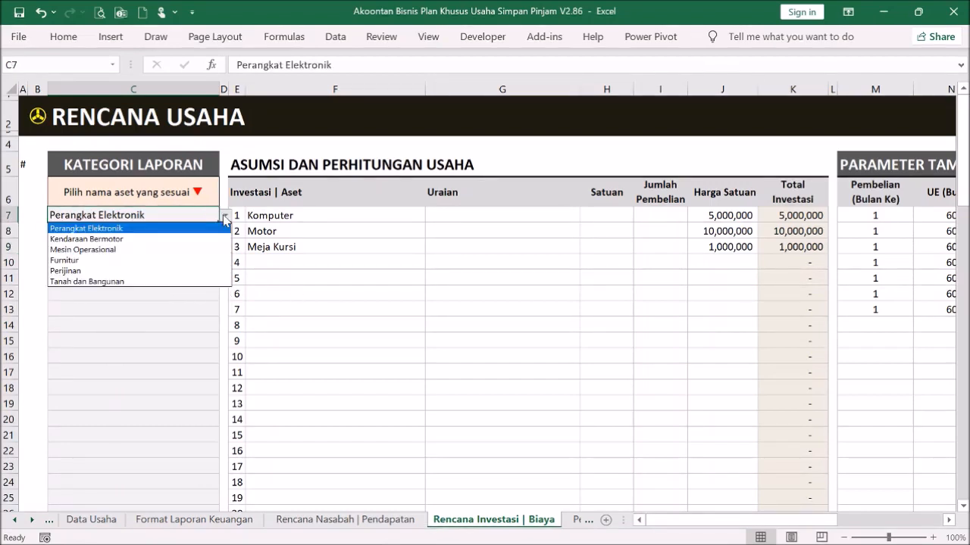
click(225, 217)
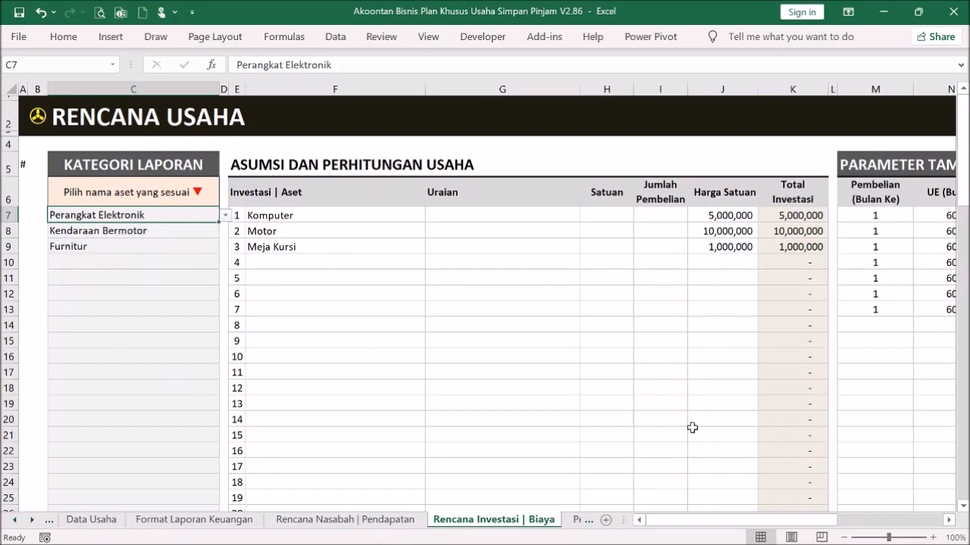
Clear the prefilled Parameter Tambahan values for assets 1 through 7.
drag(682, 522, 681, 522)
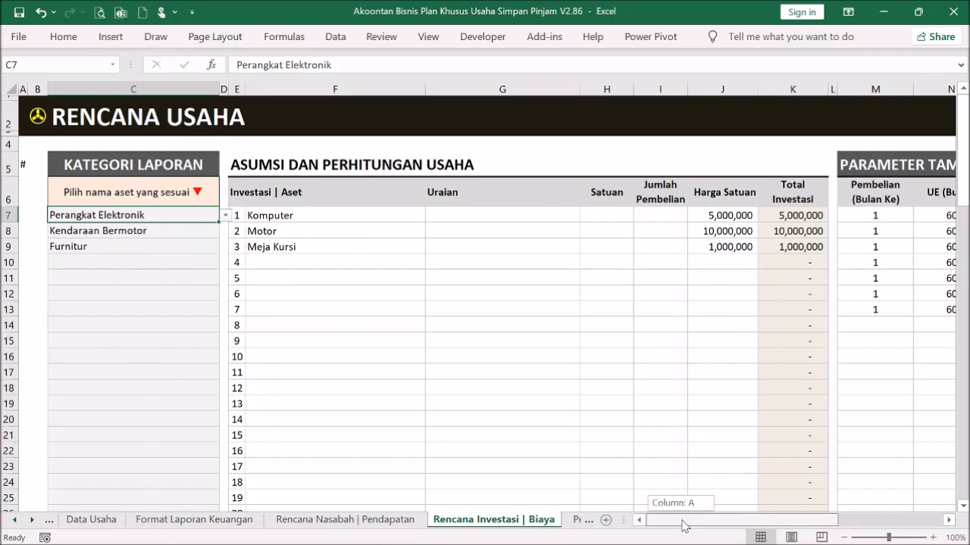
drag(682, 521, 733, 520)
drag(692, 212, 817, 310)
key(Delete)
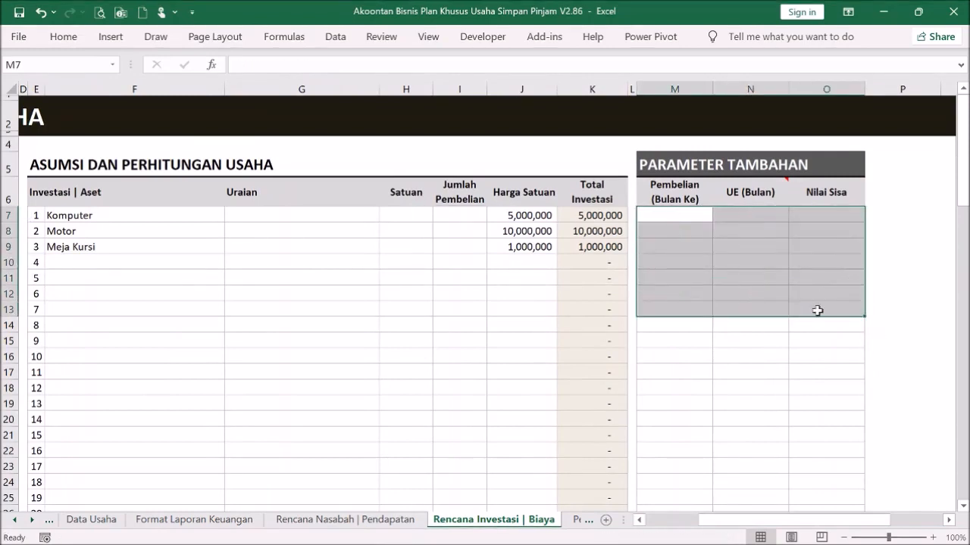
click(677, 274)
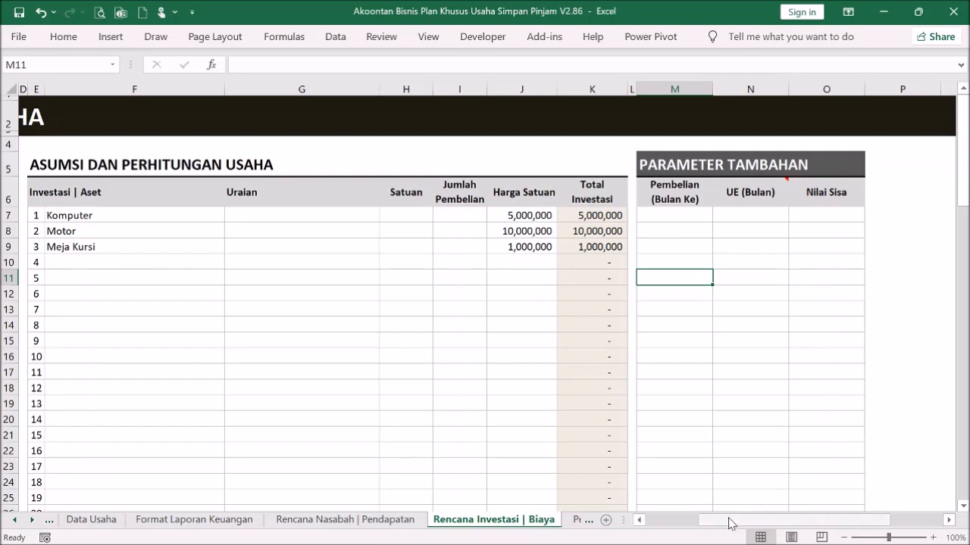
Set Pembelian (Bulan Ke) to 1 for Komputer, Motor and Meja Kursi.
click(693, 216)
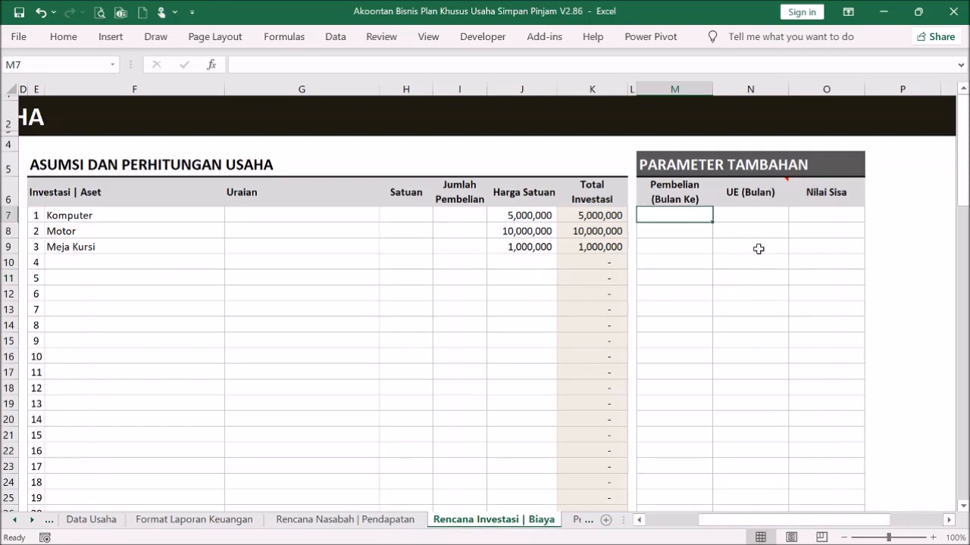
text(1)
key(Return)
text(1)
key(Return)
text(1)
key(Return)
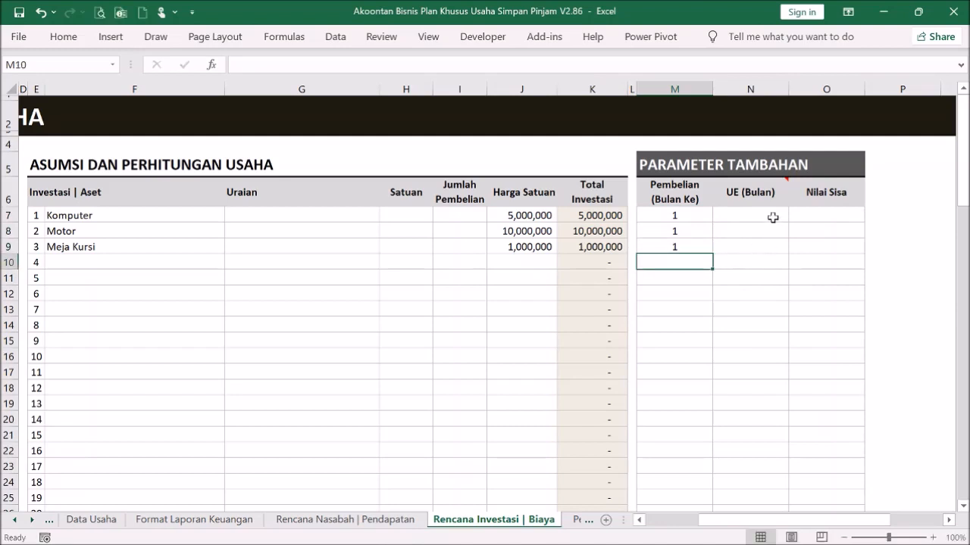
Set UE (Bulan) to 60 for Komputer, Motor and Meja Kursi.
click(772, 217)
text(60)
key(Return)
text(60)
key(Return)
text(60)
key(Return)
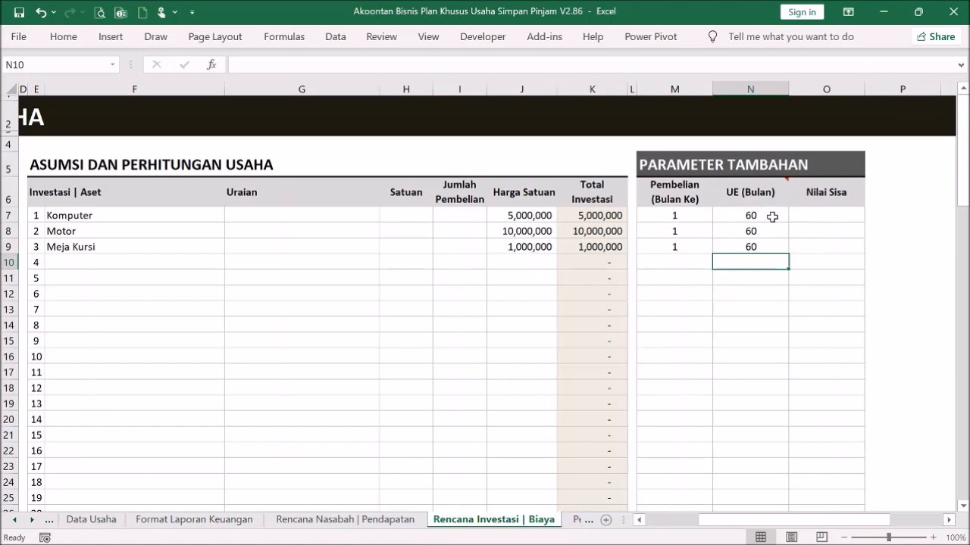
click(828, 211)
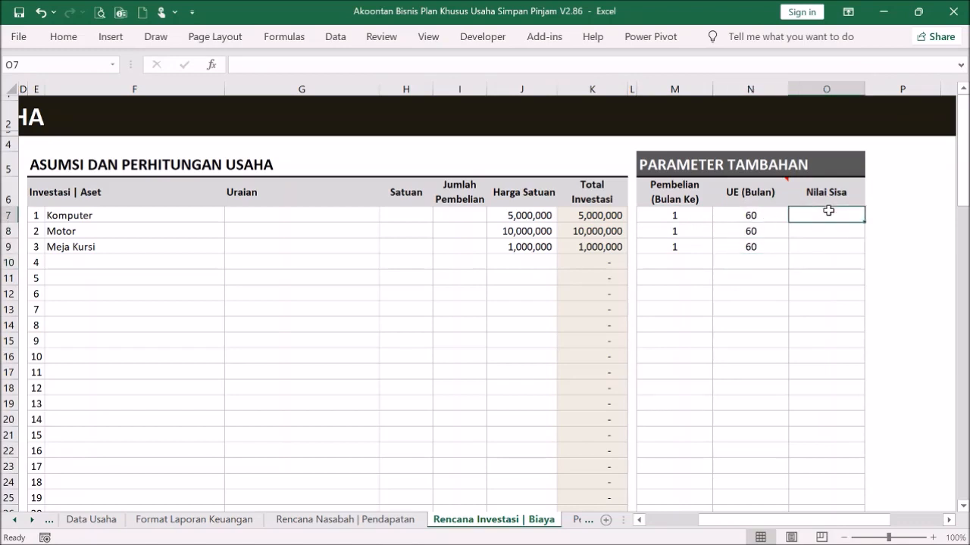
text(100000)
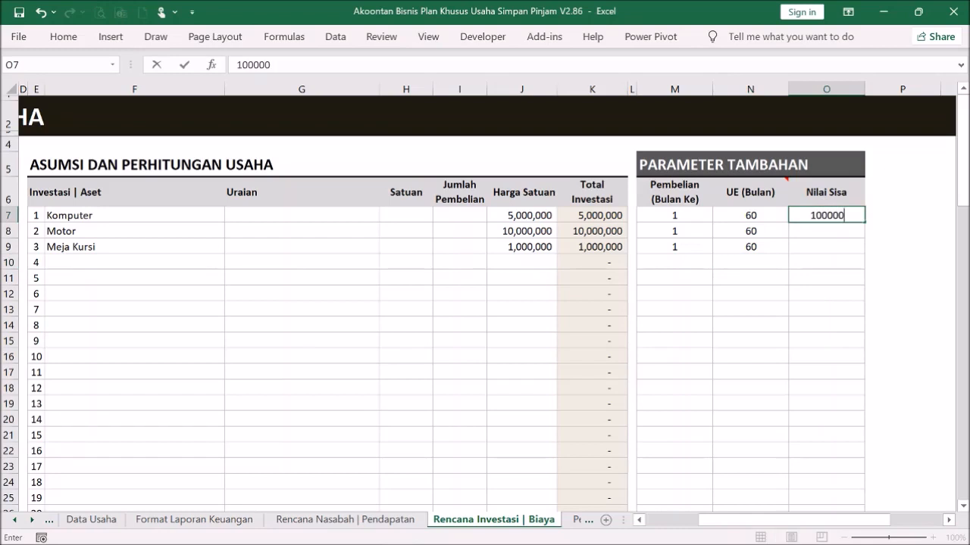
key(Return)
Set Nilai Sisa to 1,000,000 for Komputer, 5,000,000 for Motor and 0 for Meja Kursi.
click(828, 212)
text(1,000,0)
text(00)
key(Return)
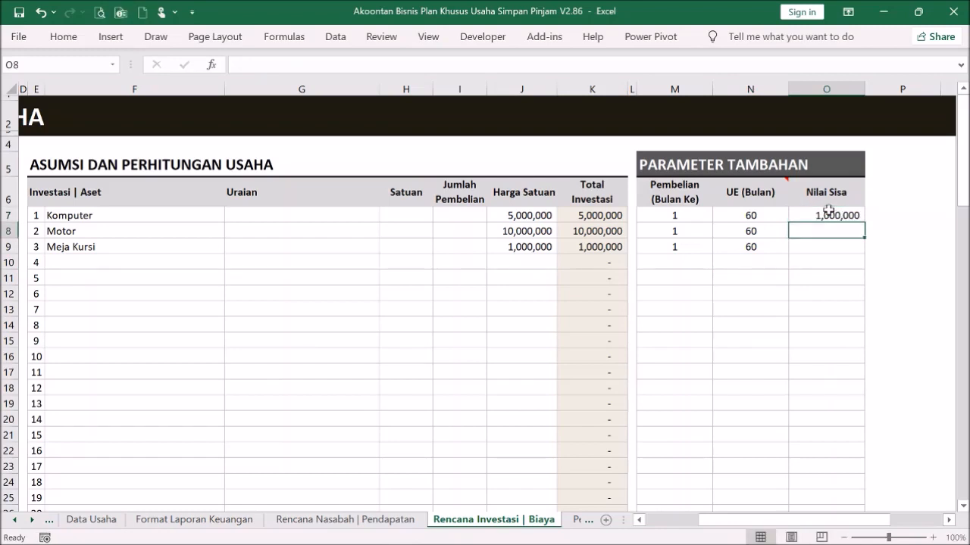
text(5000000)
key(Return)
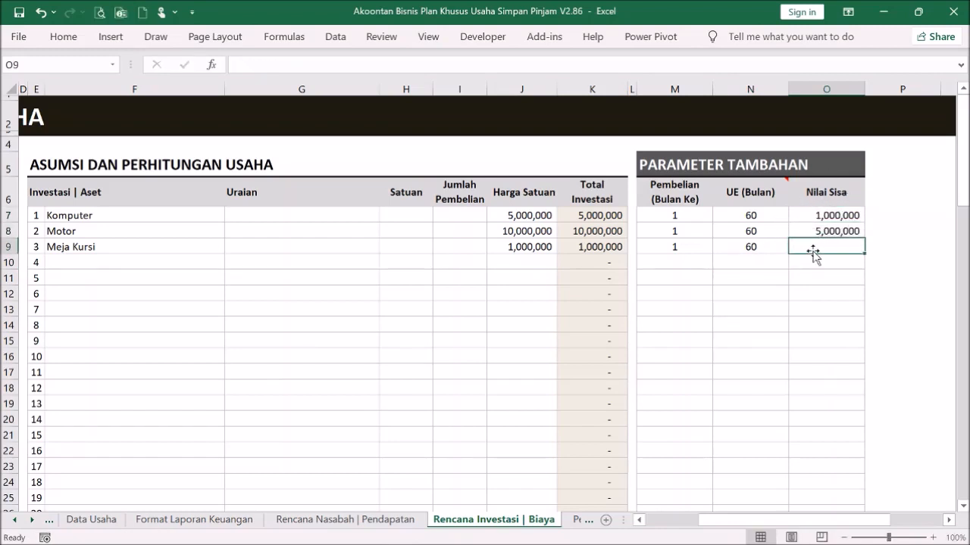
text(0)
click(826, 279)
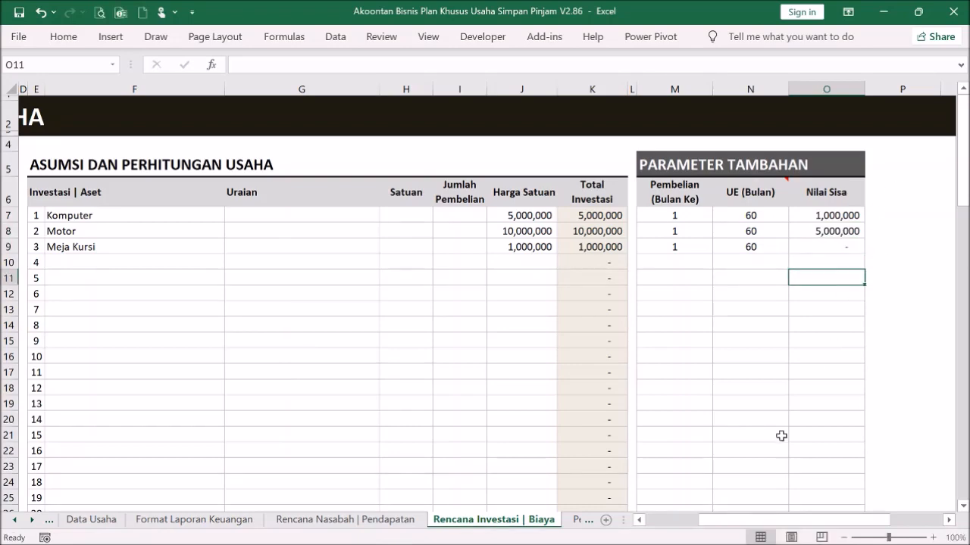
Enter Sewa Kantor as the first item in the Investasi | Non Aset table.
drag(801, 519, 746, 519)
scroll(565, 389, down, 2)
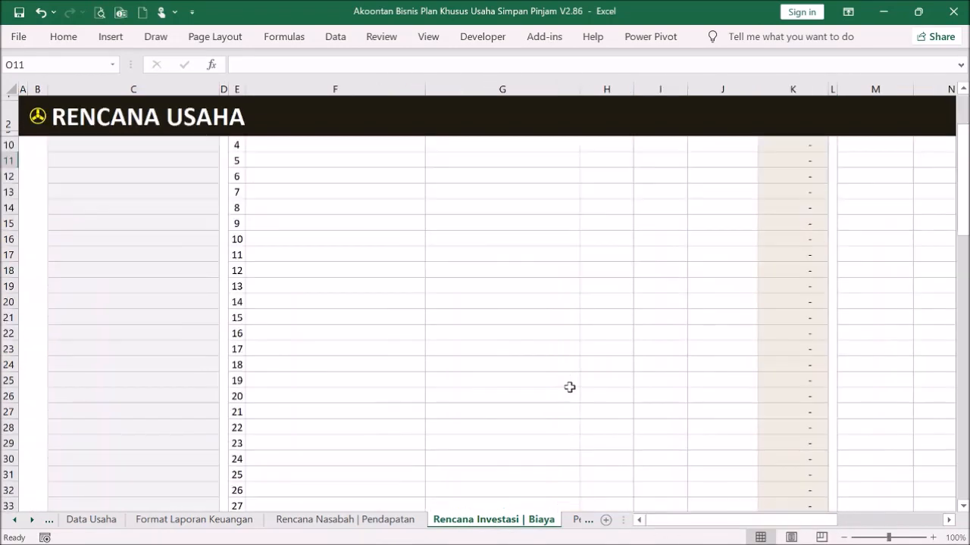
scroll(570, 387, down, 9)
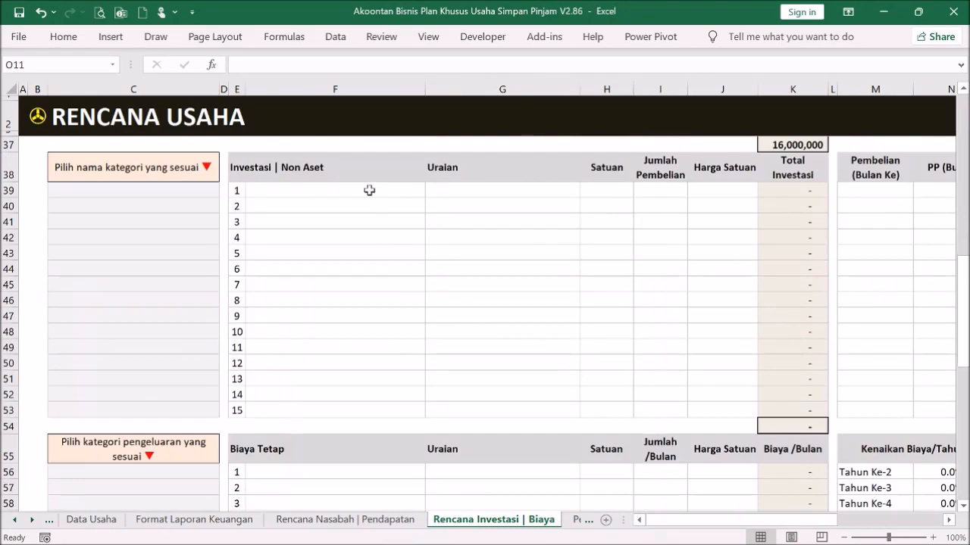
click(370, 191)
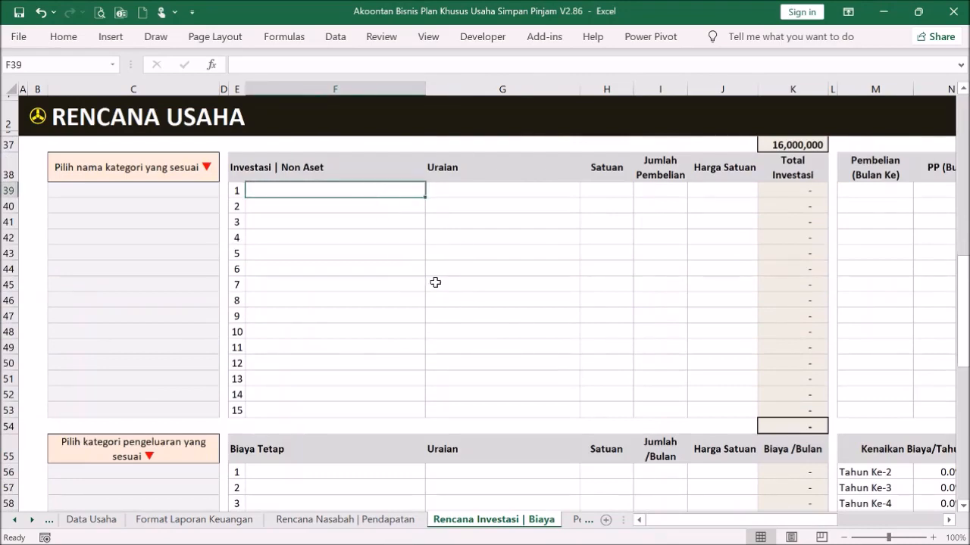
scroll(435, 283, up, 1)
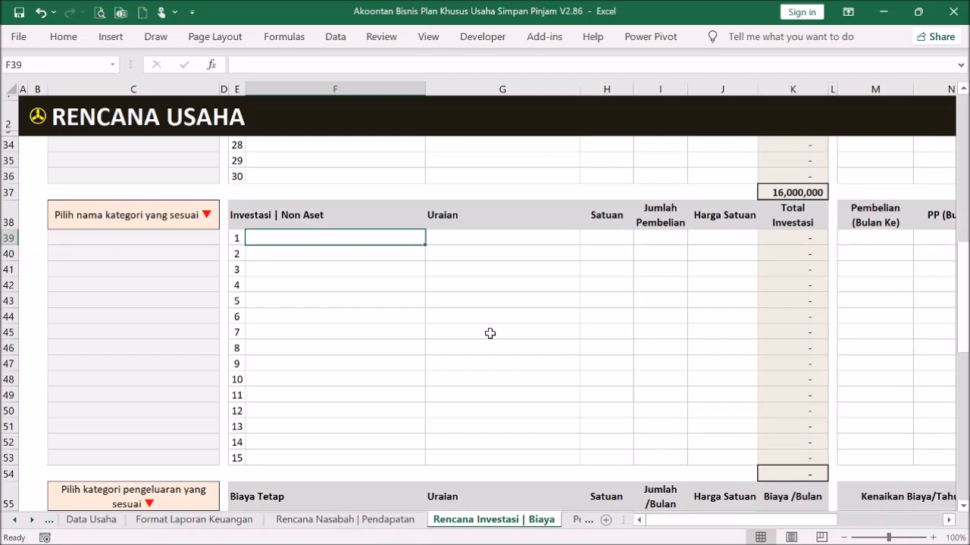
text(Sewa Kantor)
key(Return)
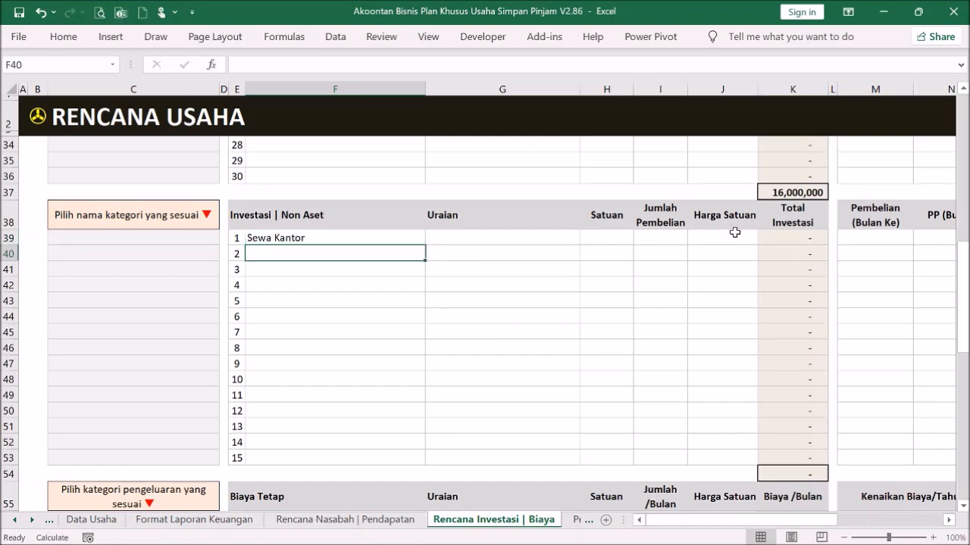
Set the Harga Satuan of Sewa Kantor to 12,000,000.
scroll(727, 237, up, 10)
scroll(723, 241, down, 7)
scroll(723, 241, down, 4)
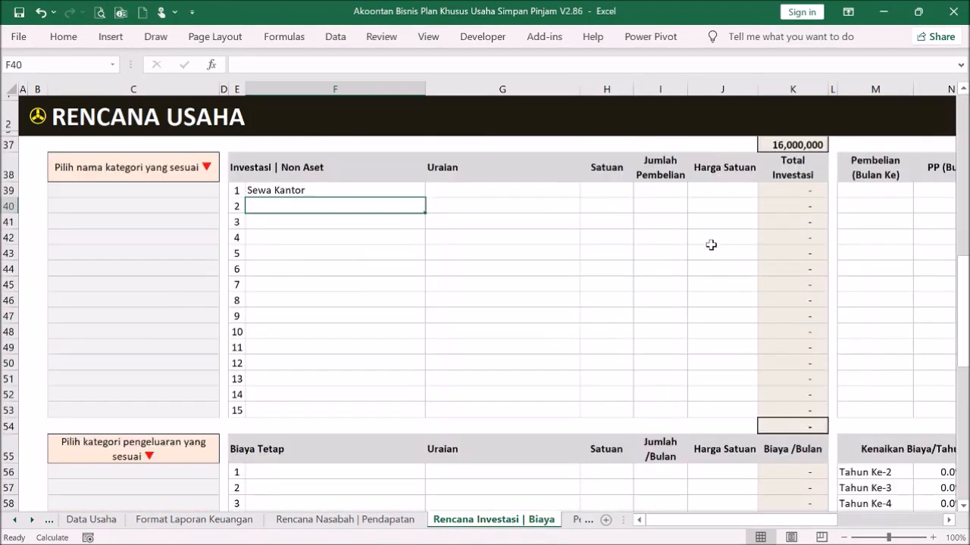
scroll(709, 244, up, 2)
drag(611, 286, 647, 283)
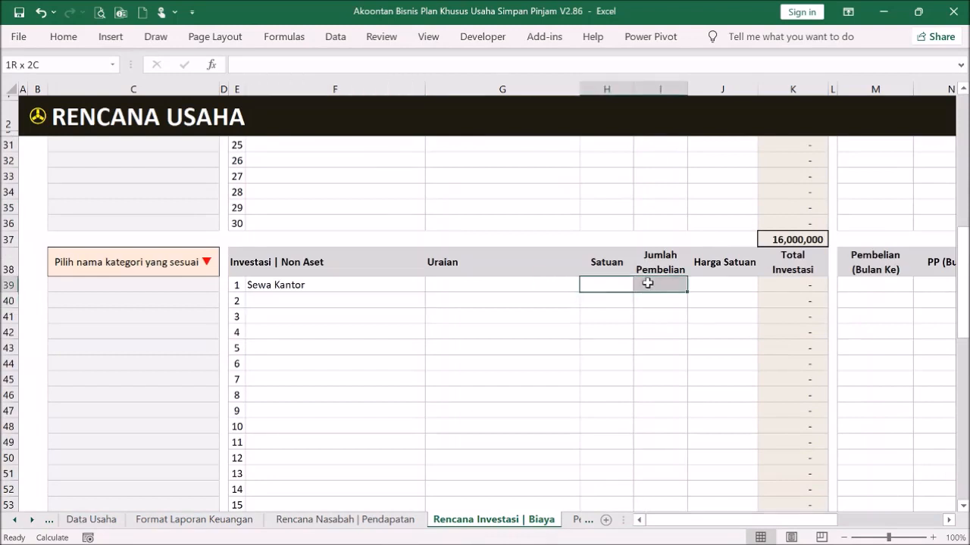
click(725, 283)
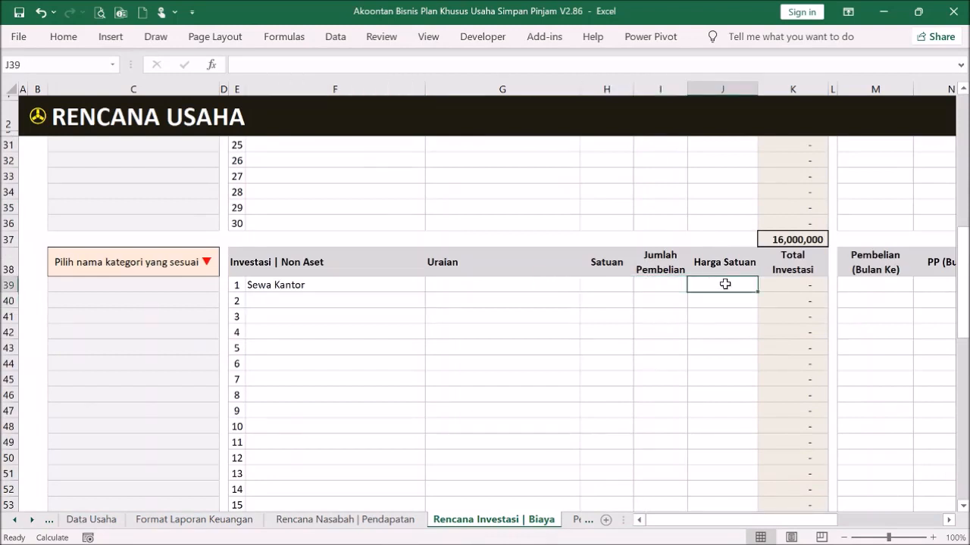
text(12,000,)
text(000000)
key(Return)
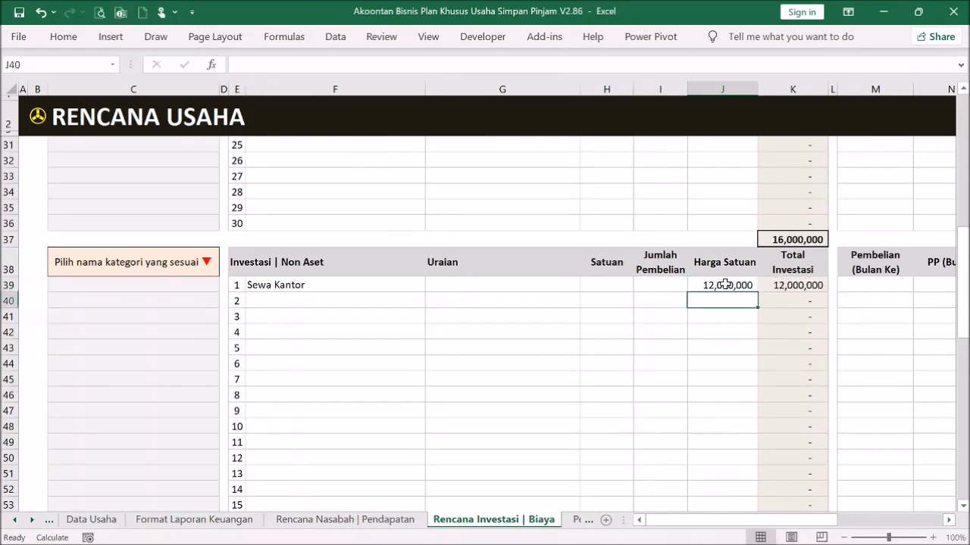
Set Pembelian (Bulan Ke) to 1 and PP (Bulan) to 12 for Sewa Kantor.
click(879, 286)
text(1)
key(Return)
drag(813, 519, 848, 519)
click(922, 289)
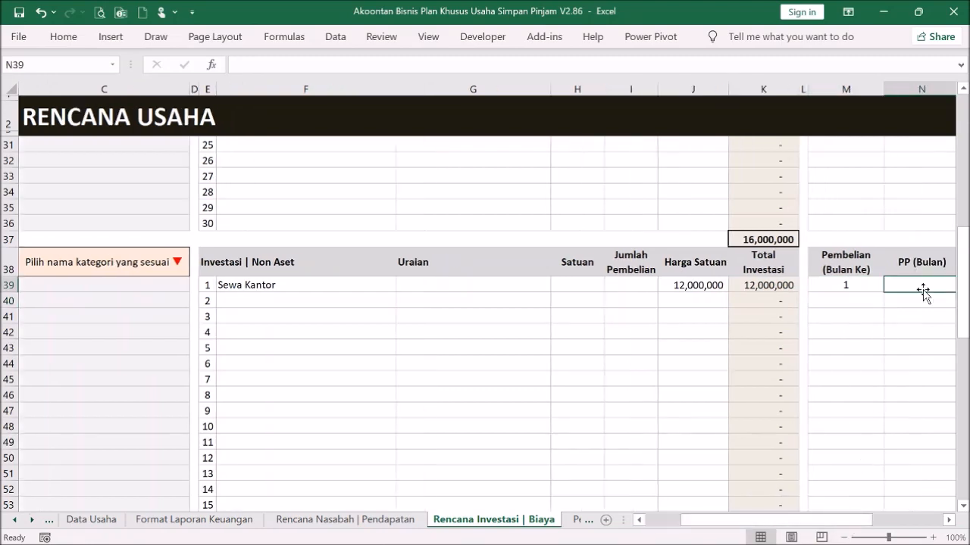
text(12)
key(Return)
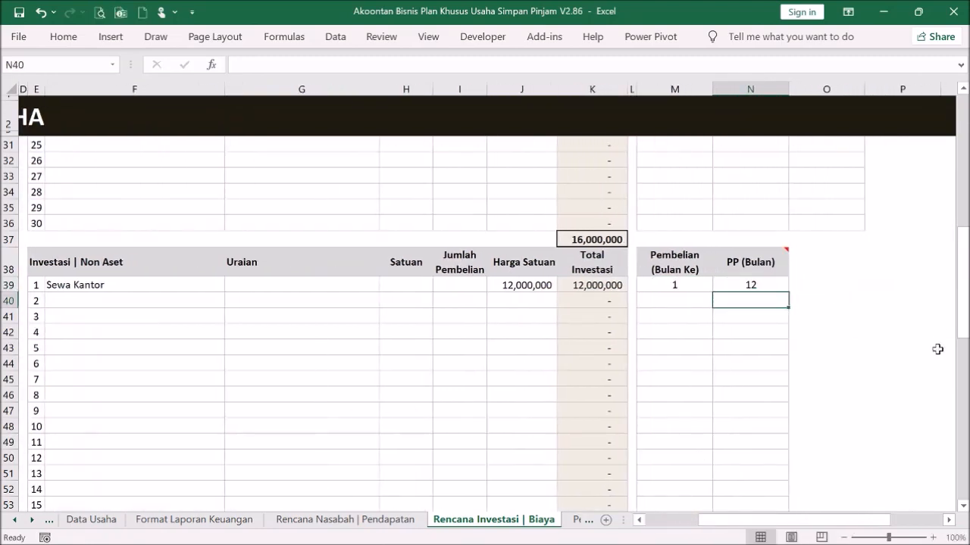
Assign the category Beban Sewa Tempat to Sewa Kantor.
drag(878, 520, 826, 520)
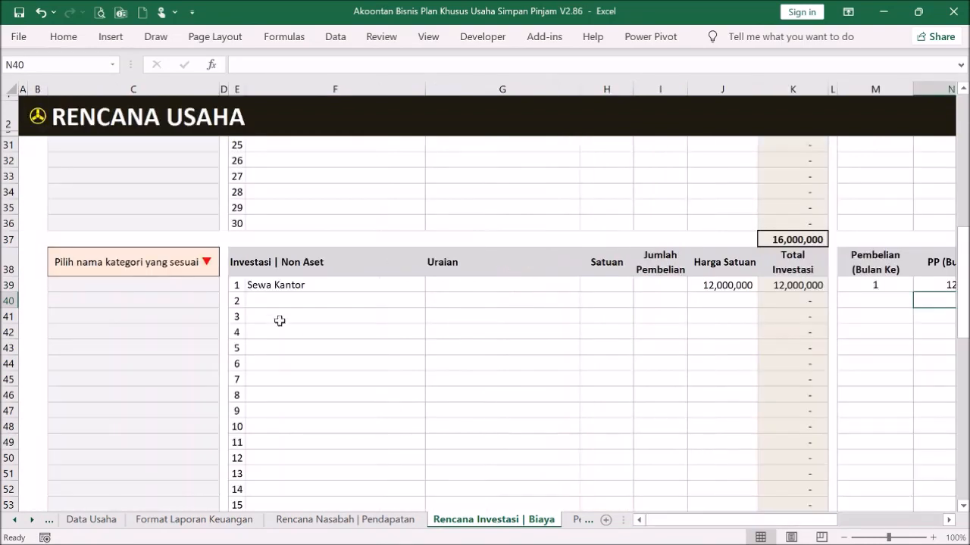
click(188, 288)
click(225, 286)
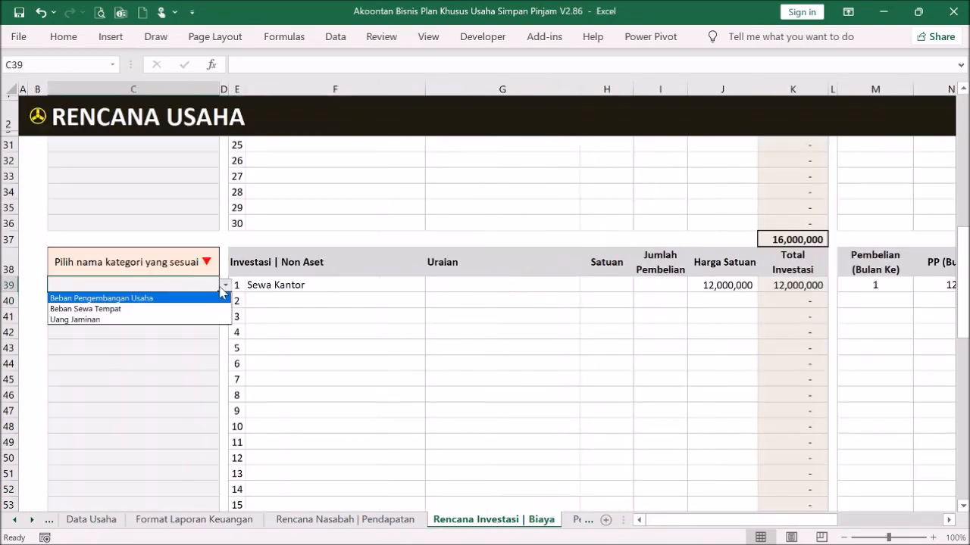
click(208, 308)
click(353, 344)
List Karyawan, Direksi, Listrik, Air and Internet as the first five Biaya Tetap items.
scroll(721, 293, down, 3)
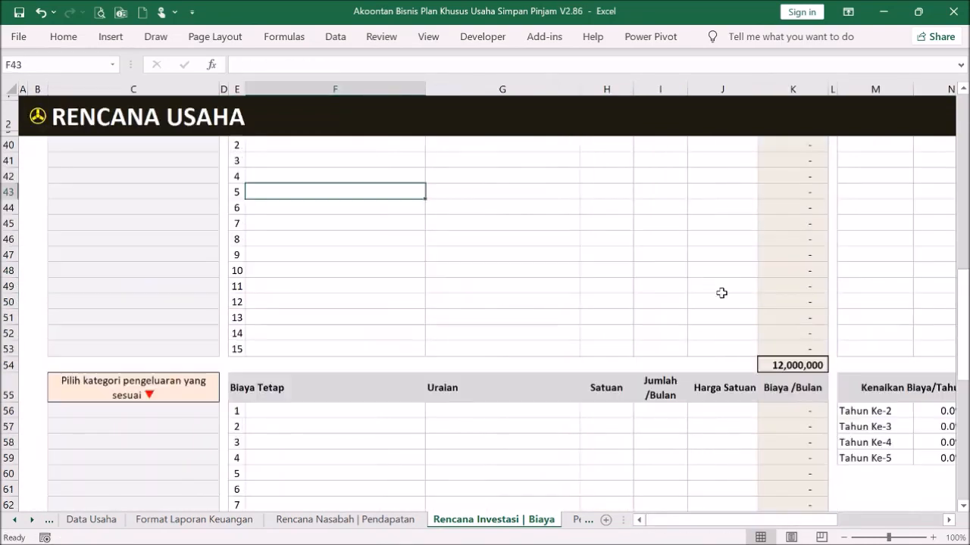
scroll(716, 294, down, 3)
click(350, 272)
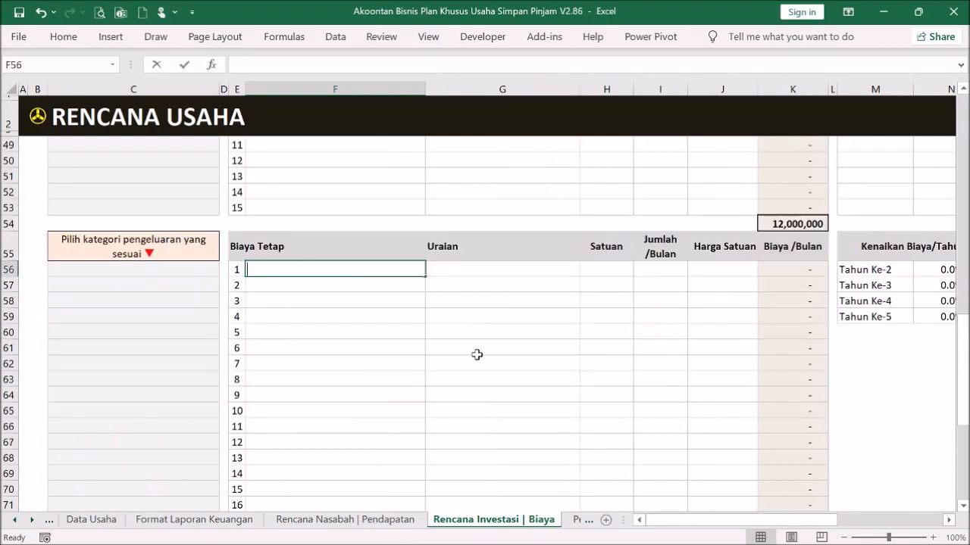
text(Karyawan)
key(Return)
text(Direksi)
key(Return)
text(Listrik)
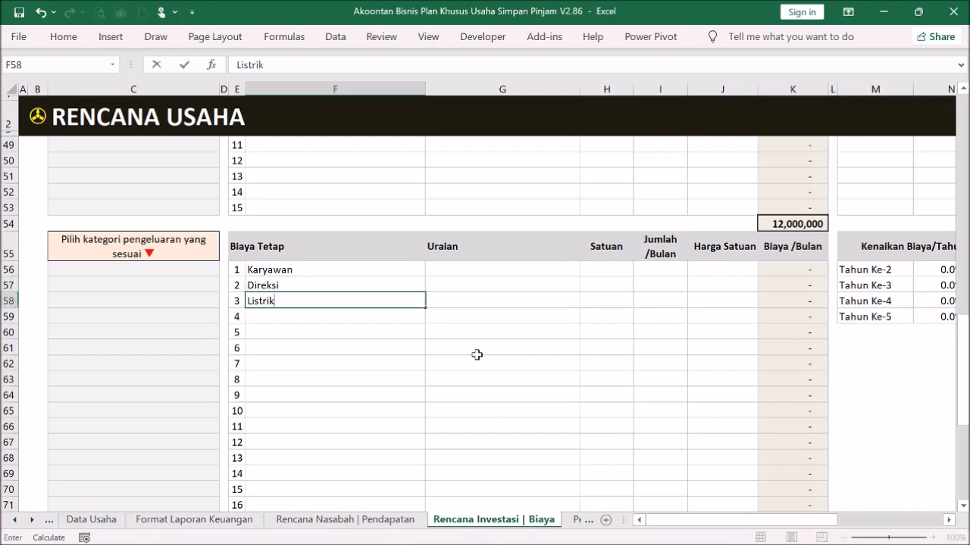
key(Return)
text(Air)
key(Return)
text(Internet)
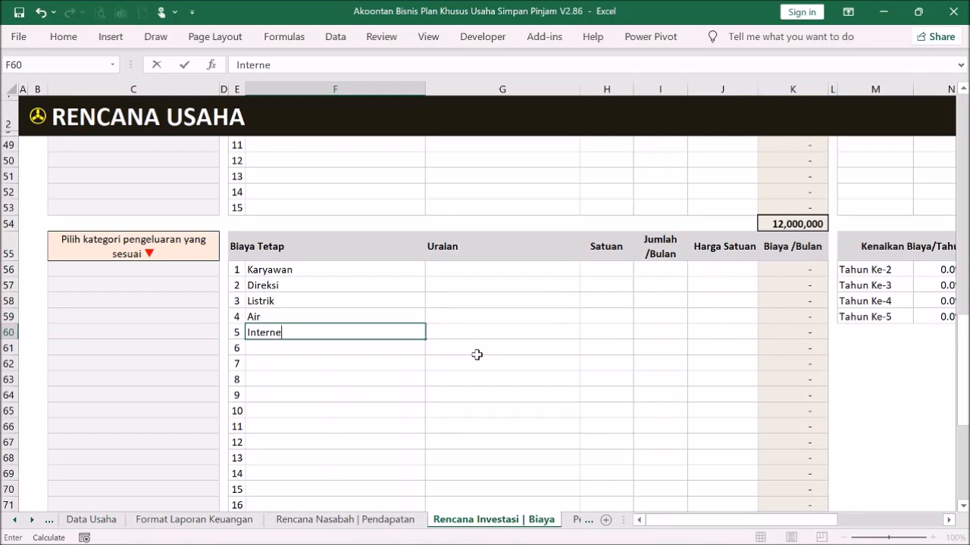
key(Return)
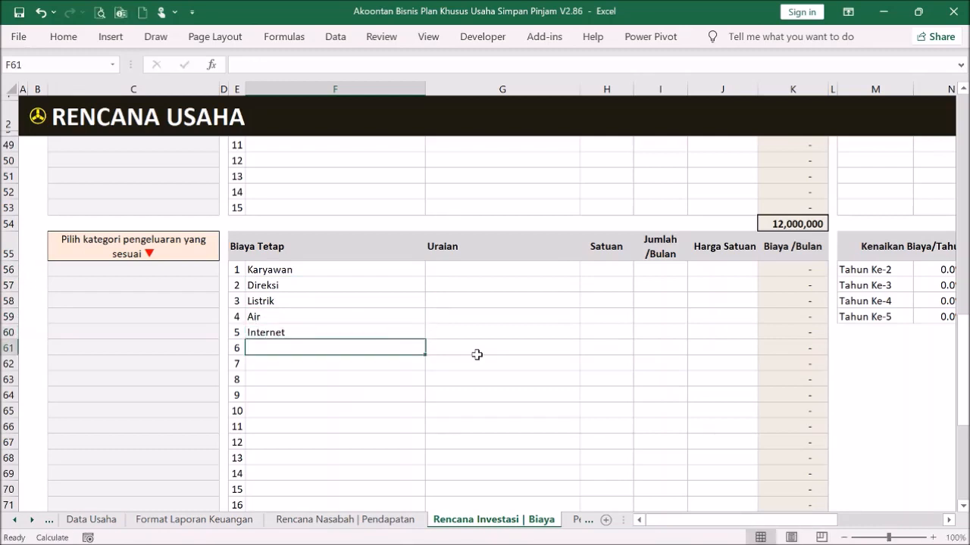
Add Bensin and ATK as Biaya Tetap items 6 and 7.
text(Tben)
key(BackSpace)
key(BackSpace)
key(BackSpace)
key(BackSpace)
text(Ensi)
key(Return)
text(ATK)
key(Return)
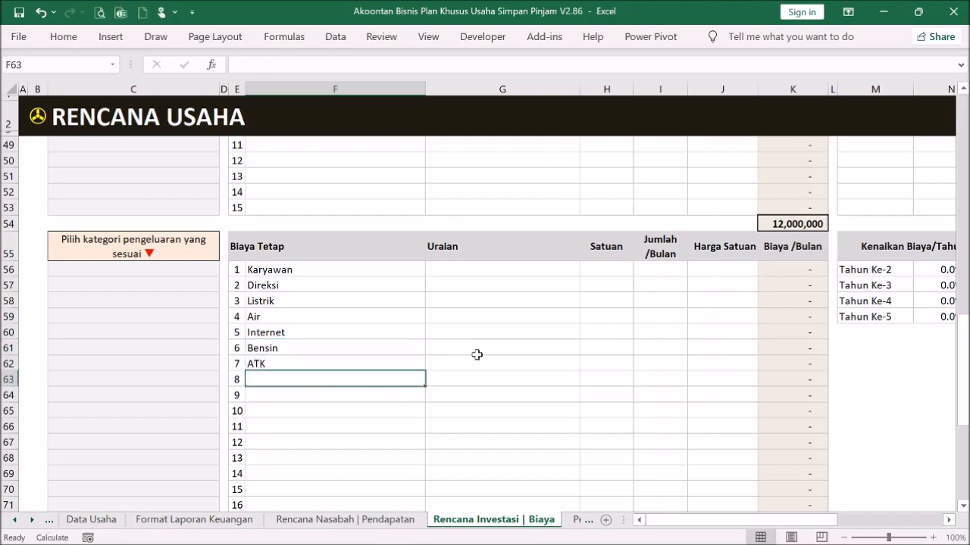
Set the Satuan of Karyawan and Direksi to Orang.
click(616, 274)
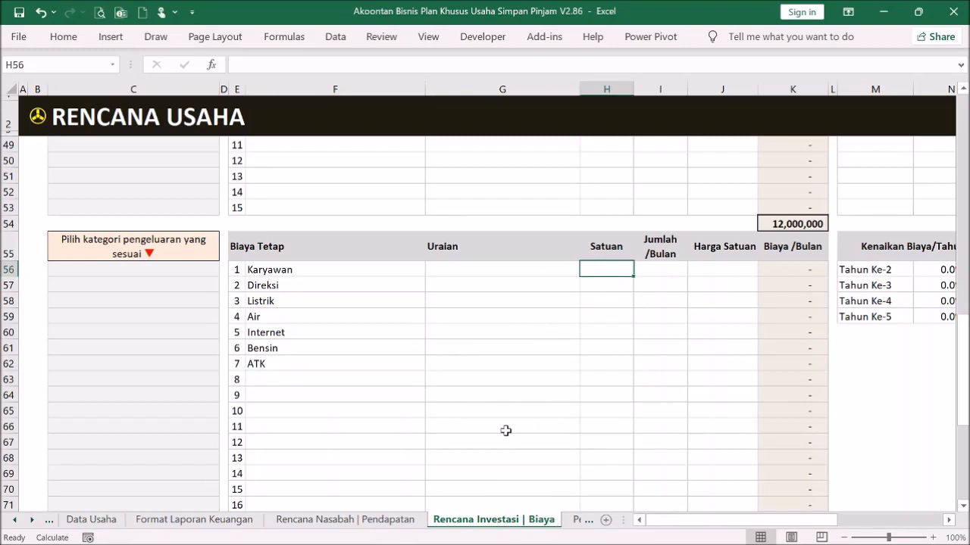
text(Orang)
key(Return)
text(Orang)
key(Return)
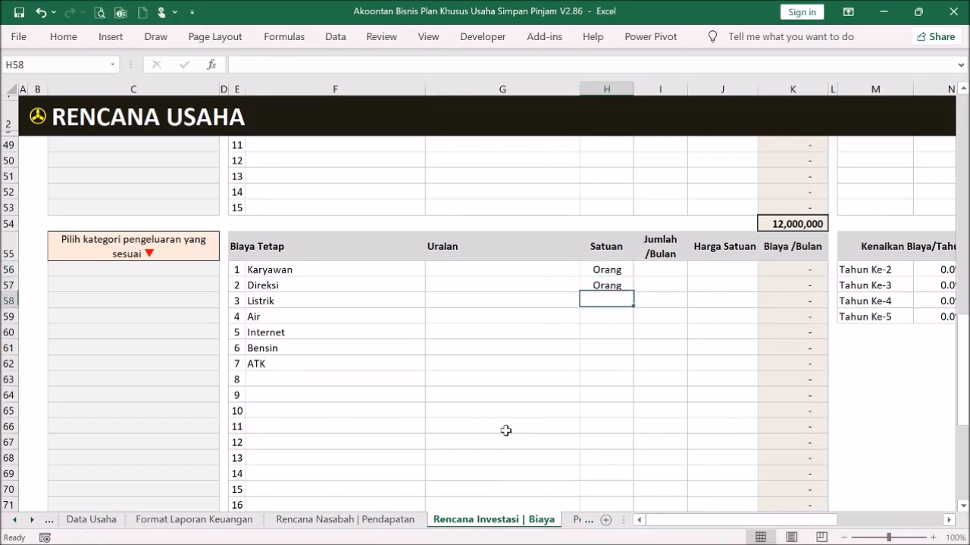
Set Jumlah /Bulan to 3 for Karyawan and 2 for Direksi.
click(672, 271)
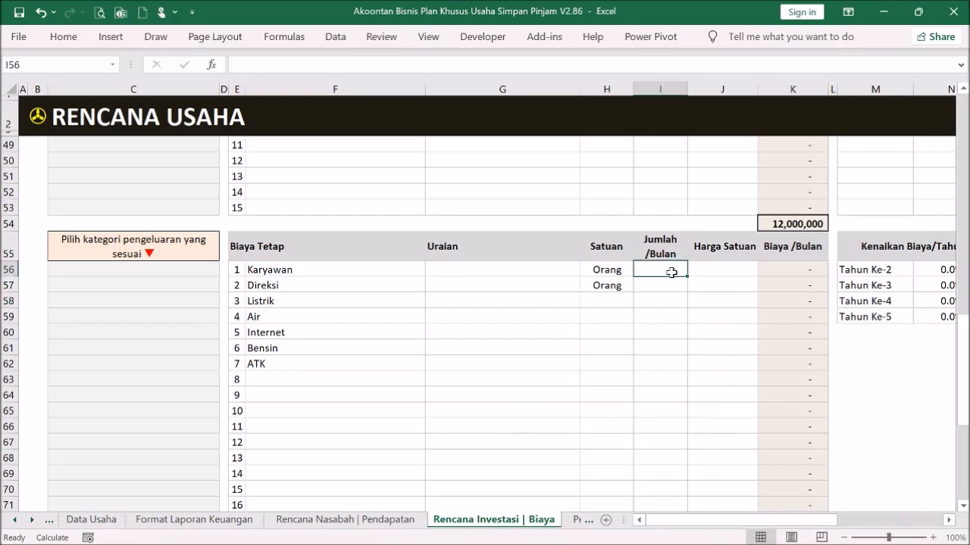
text(3)
key(Return)
text(2)
key(Return)
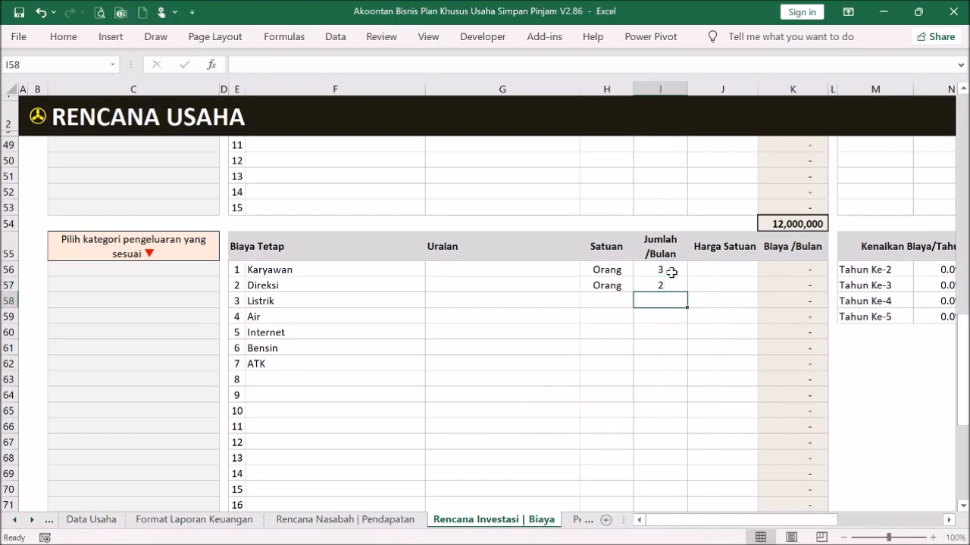
Set Harga Satuan to 1,500,000 for Karyawan and 3,000,000 for Direksi.
click(717, 272)
text(1,50)
text(0,000)
key(Return)
text(30000)
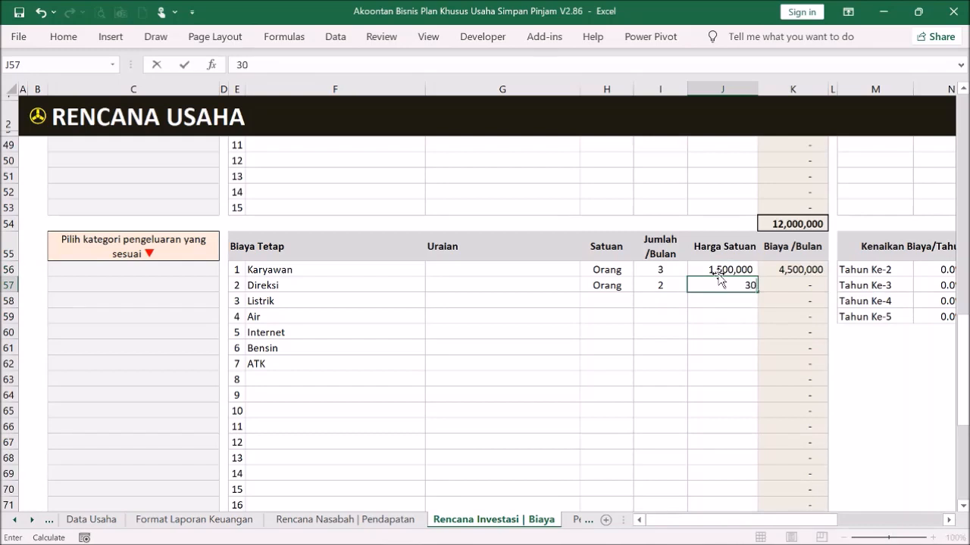
key(Return)
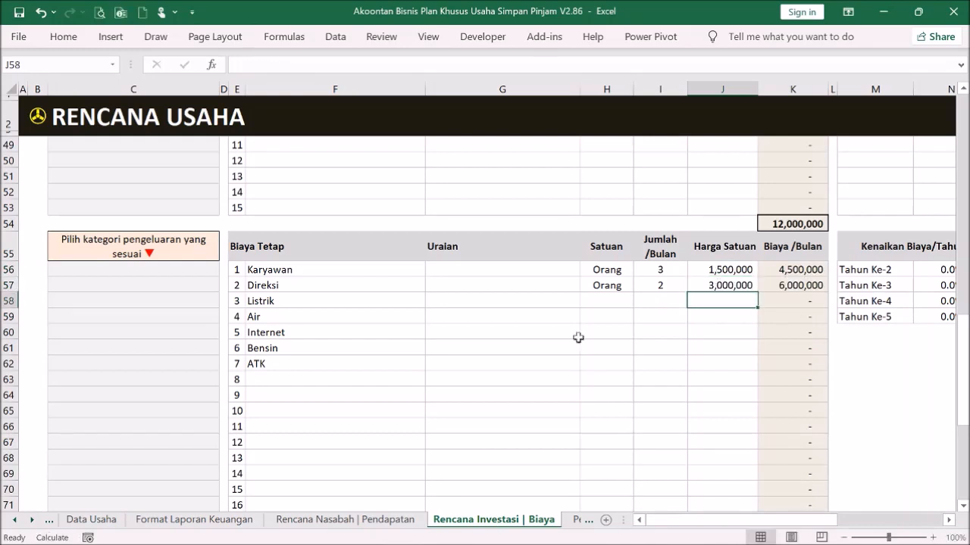
Set Harga Satuan to 500,000 for Listrik, Bensin and ATK, and to 200,000 for Air and Internet.
text(500,00)
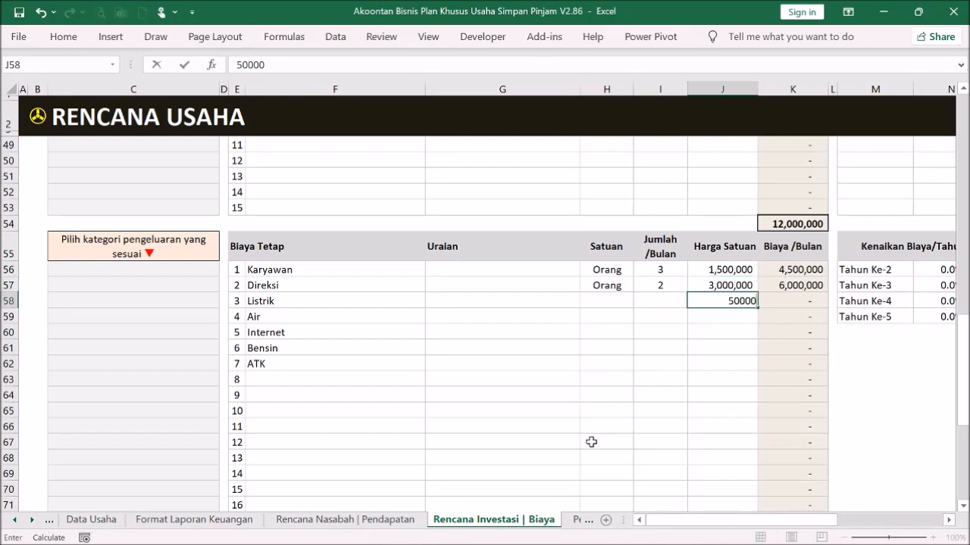
text(0)
key(Return)
text(20000)
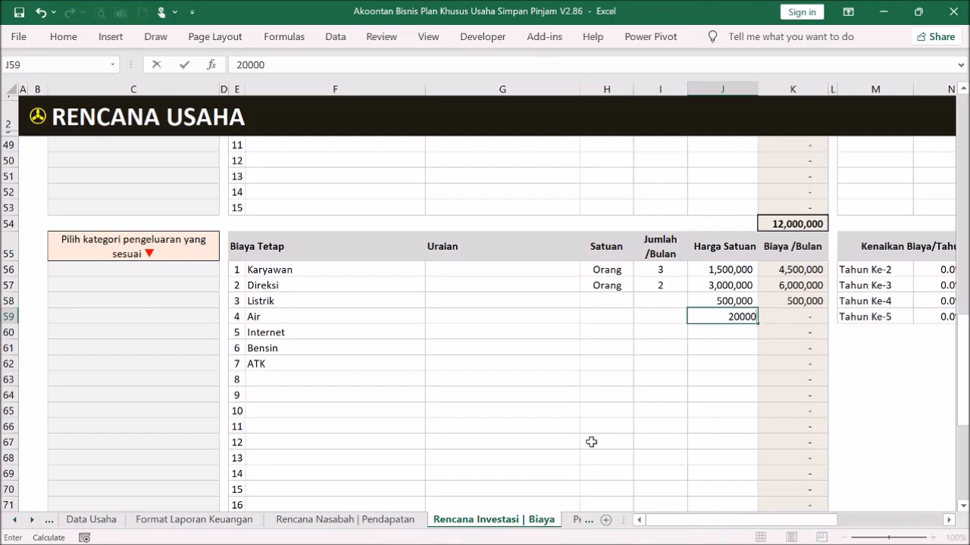
key(Return)
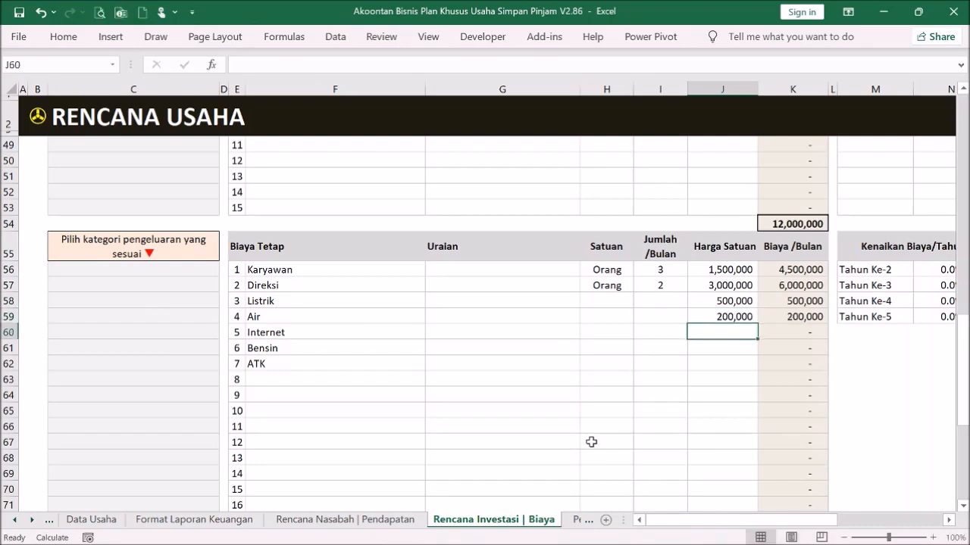
text(200,000)
key(Return)
text(500,000)
key(Return)
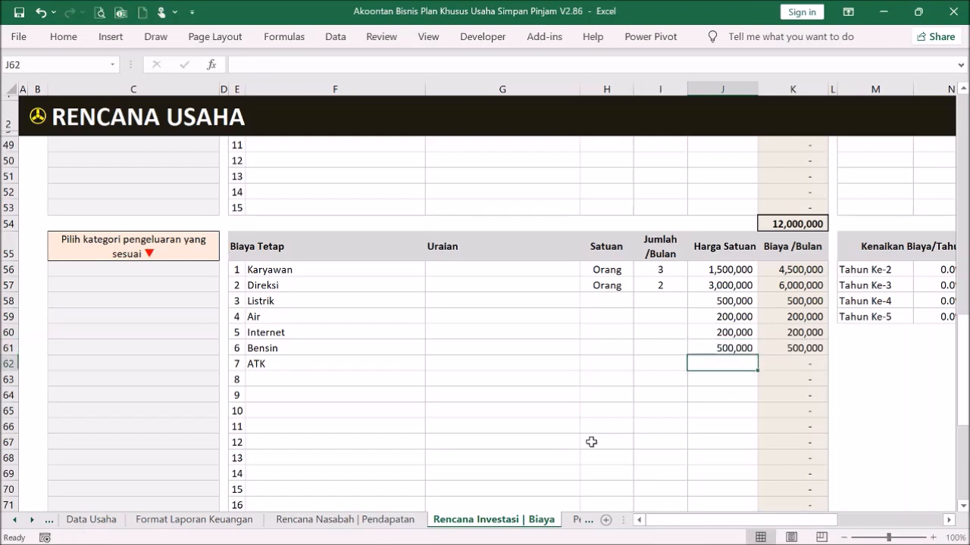
text(500000)
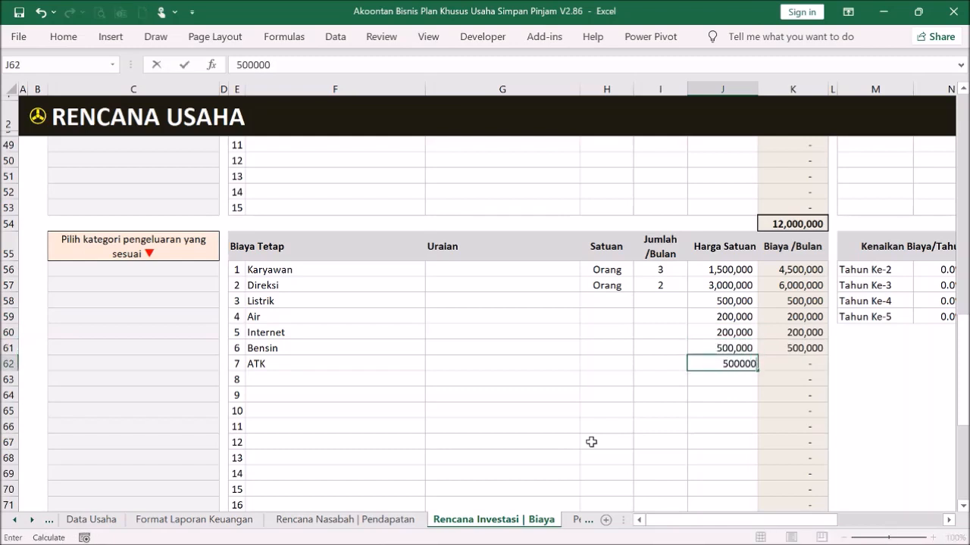
key(Return)
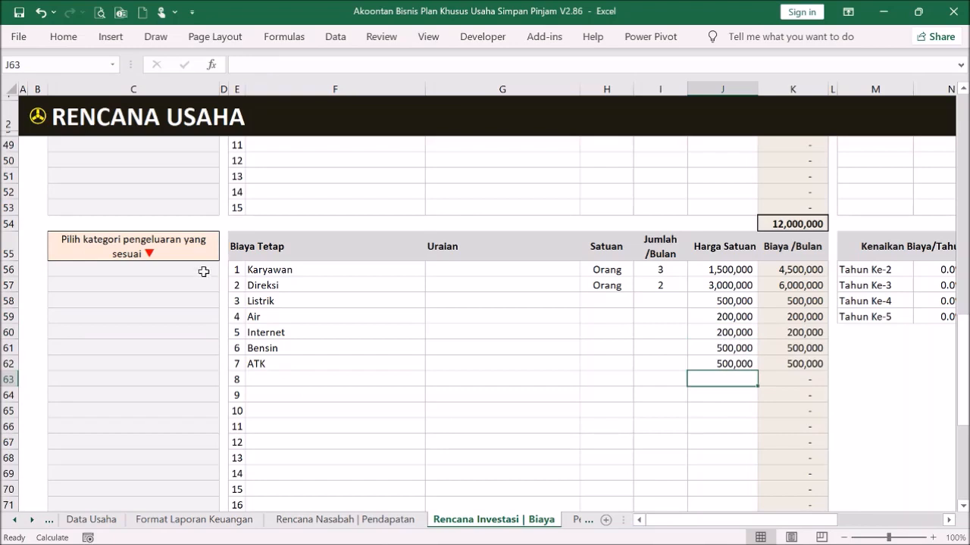
Assign the expense category Beban Gaji Karyawan to Karyawan and Direksi.
click(203, 271)
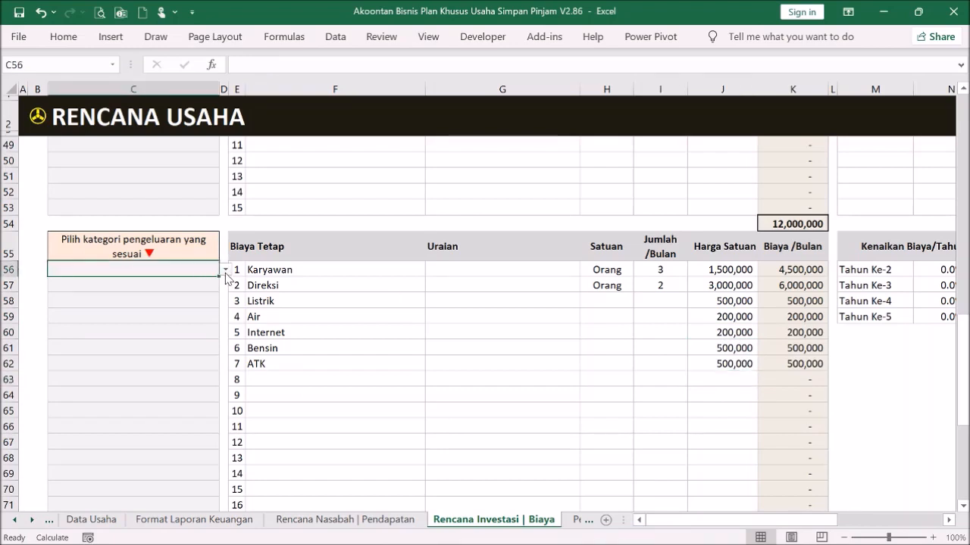
click(225, 270)
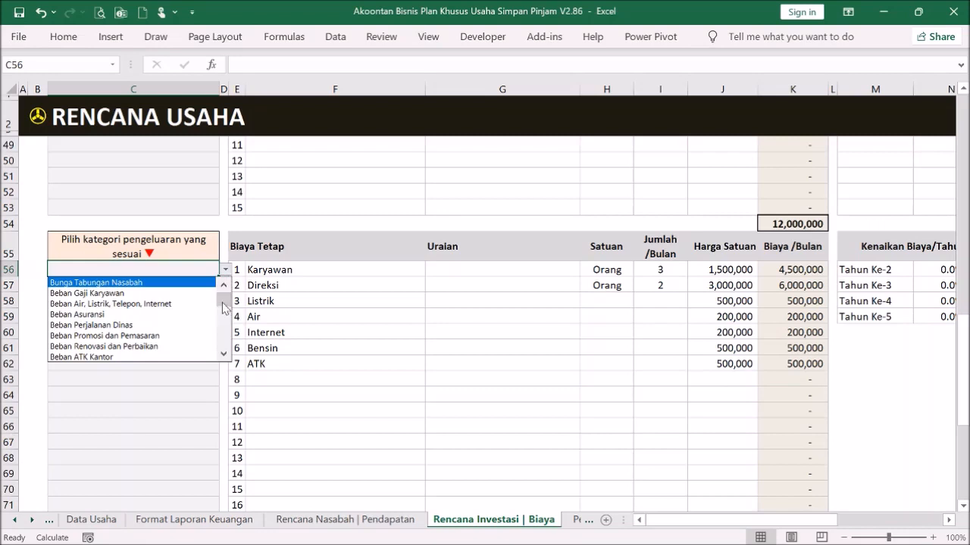
click(198, 292)
click(196, 282)
click(225, 285)
click(202, 308)
Assign the expense category Beban Air, Listrik, Telepon, Internet to the Listrik, Air and Internet rows.
click(198, 301)
click(225, 301)
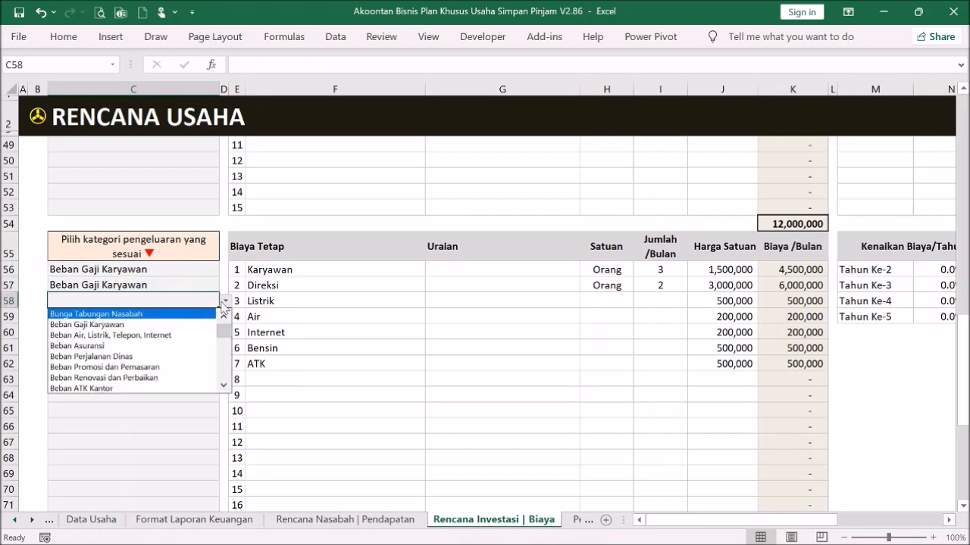
click(185, 335)
drag(220, 311, 210, 342)
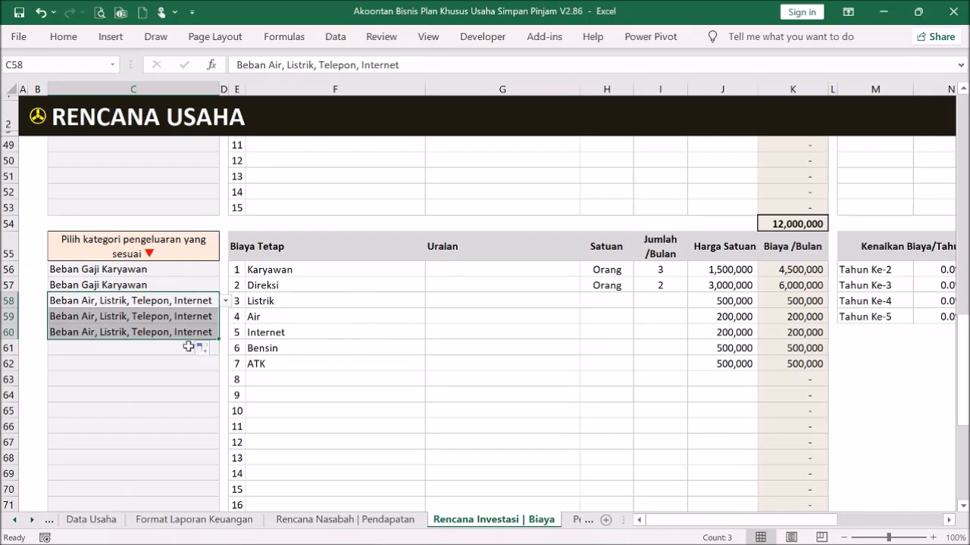
Assign the expense category Beban Operasional Lain to the Bensin row of the fixed costs.
click(198, 347)
click(225, 348)
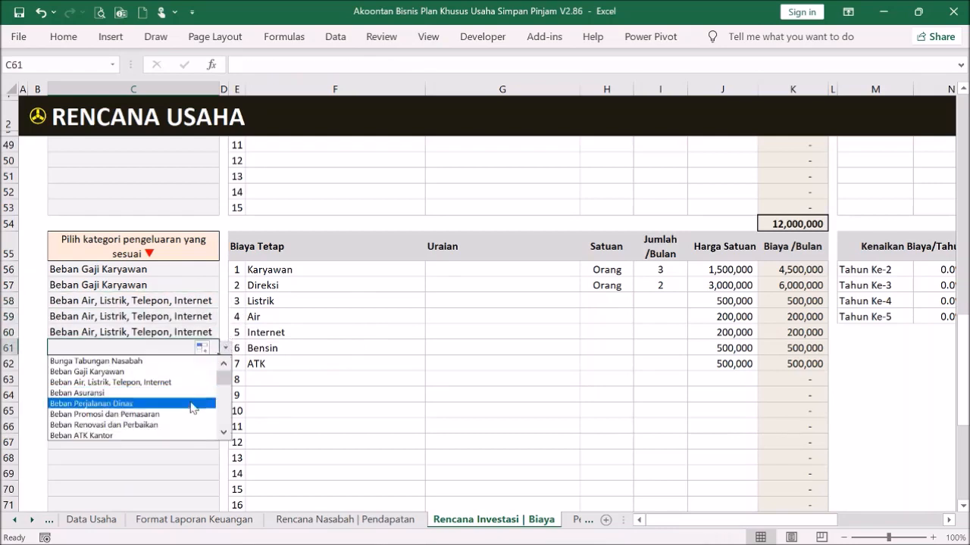
click(226, 426)
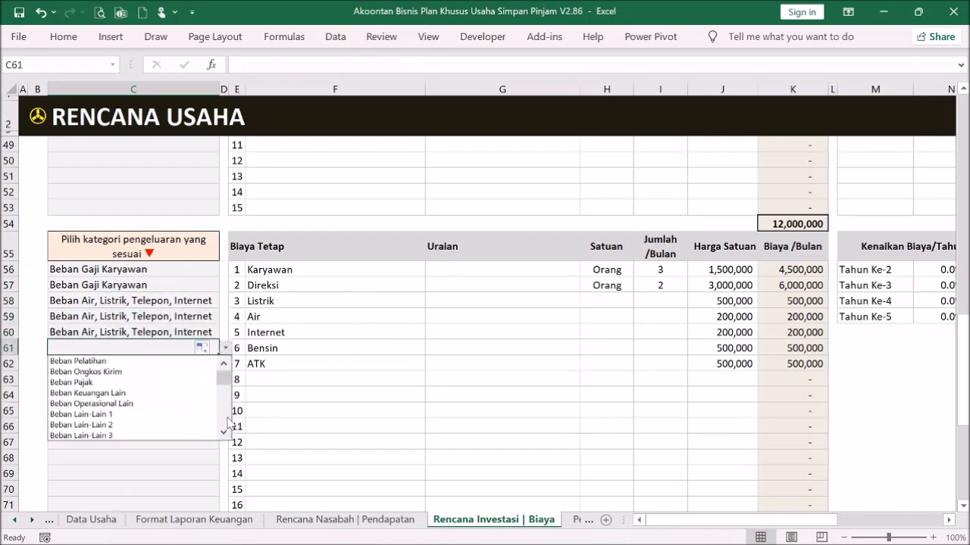
click(195, 404)
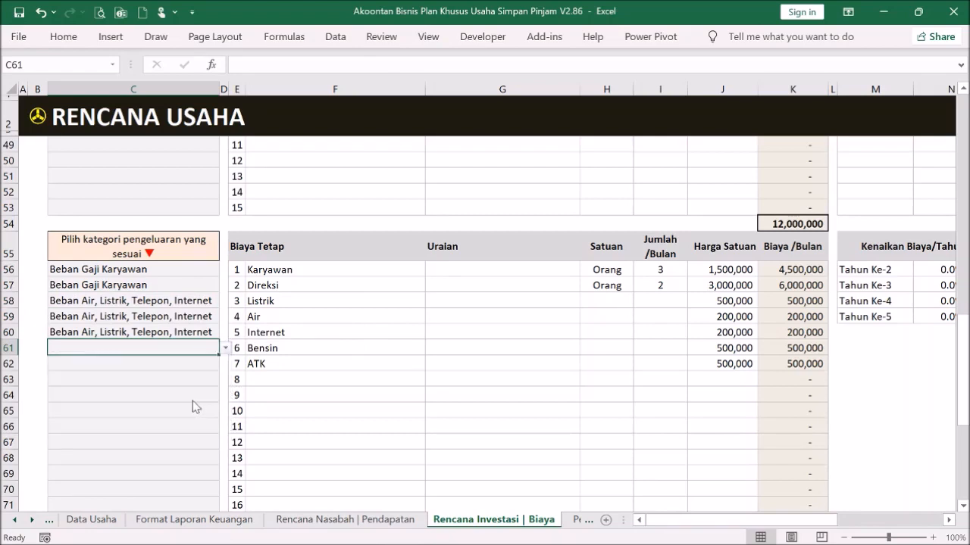
Assign the expense category Beban ATK Kantor to the ATK row of the fixed costs.
click(156, 363)
click(225, 364)
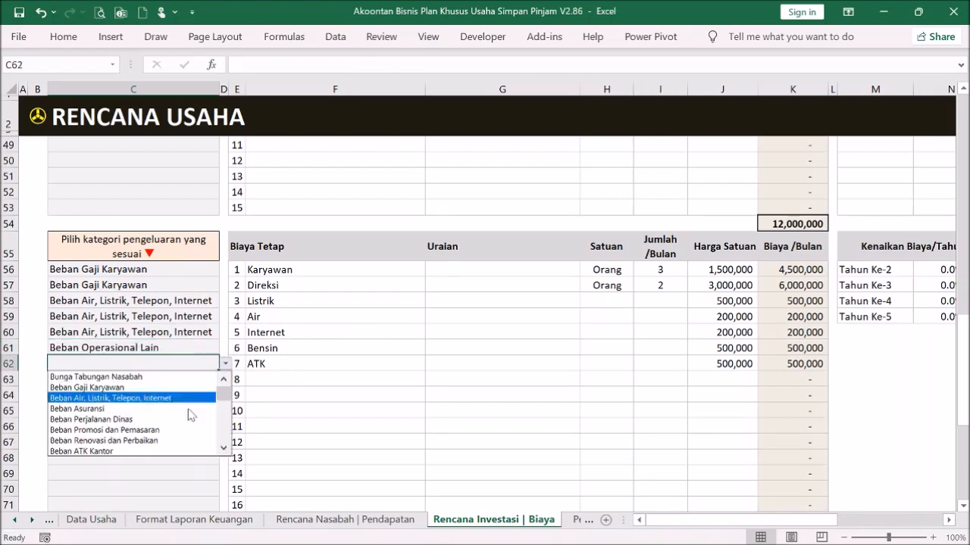
click(114, 451)
click(296, 410)
click(328, 378)
click(429, 353)
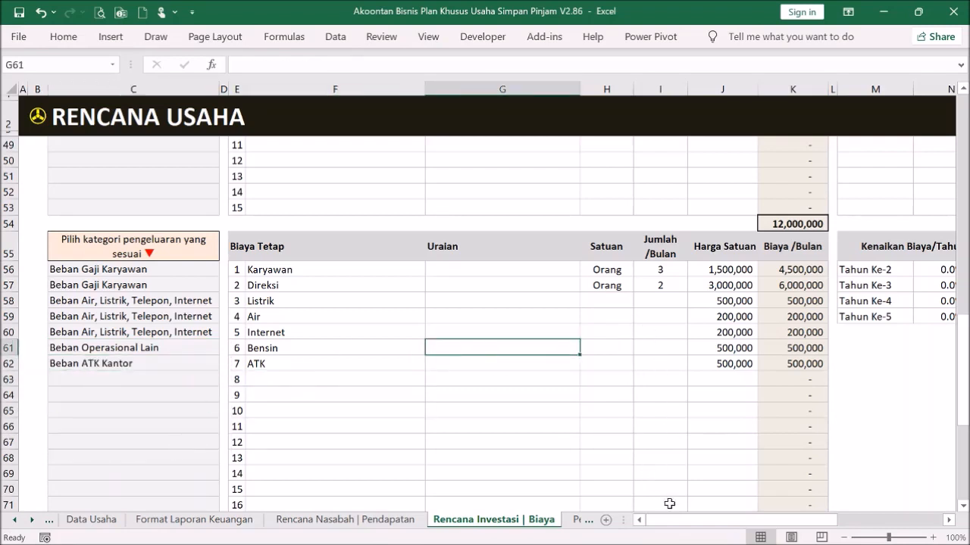
Look through the expense categories offered for the ATK row and check the empty fixed-cost row below it.
click(201, 366)
click(226, 366)
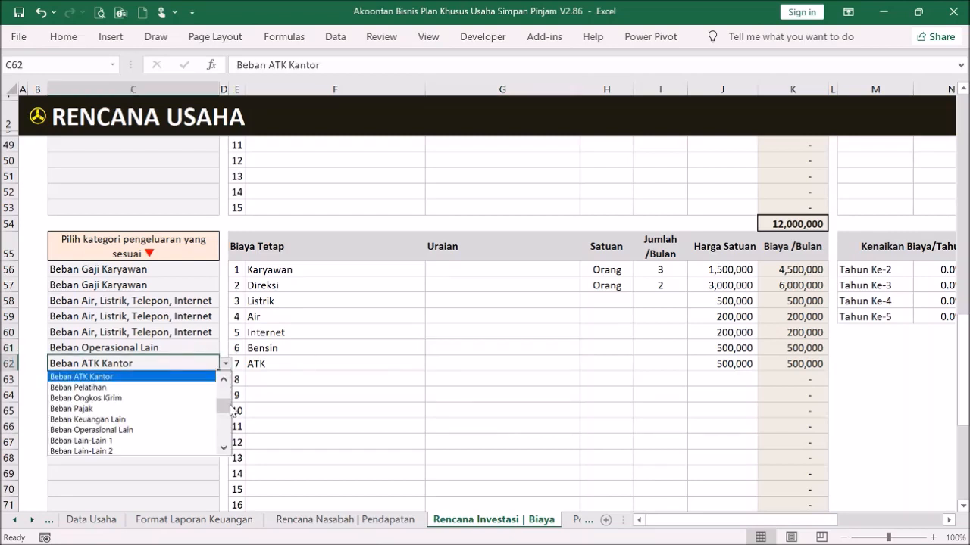
scroll(226, 405, up, 3)
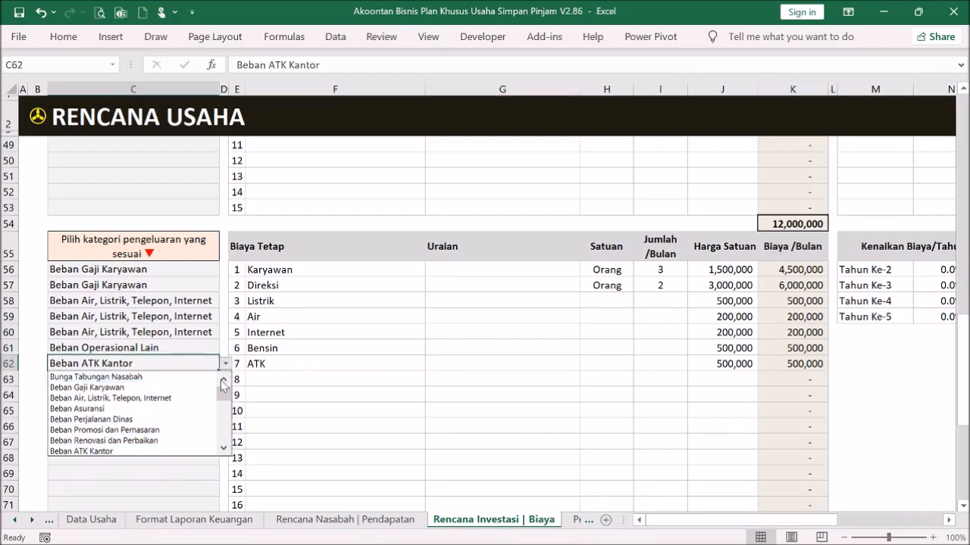
drag(225, 393, 218, 474)
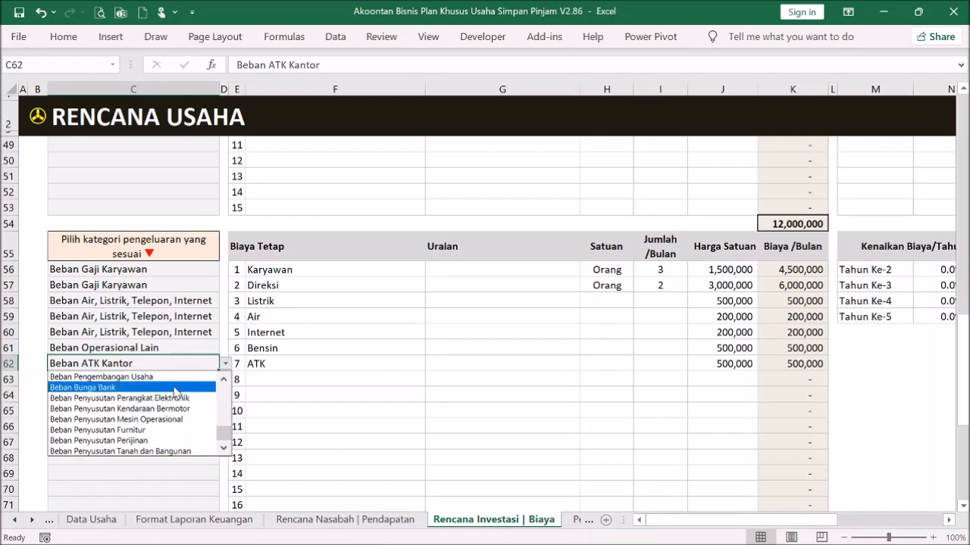
click(332, 382)
click(336, 395)
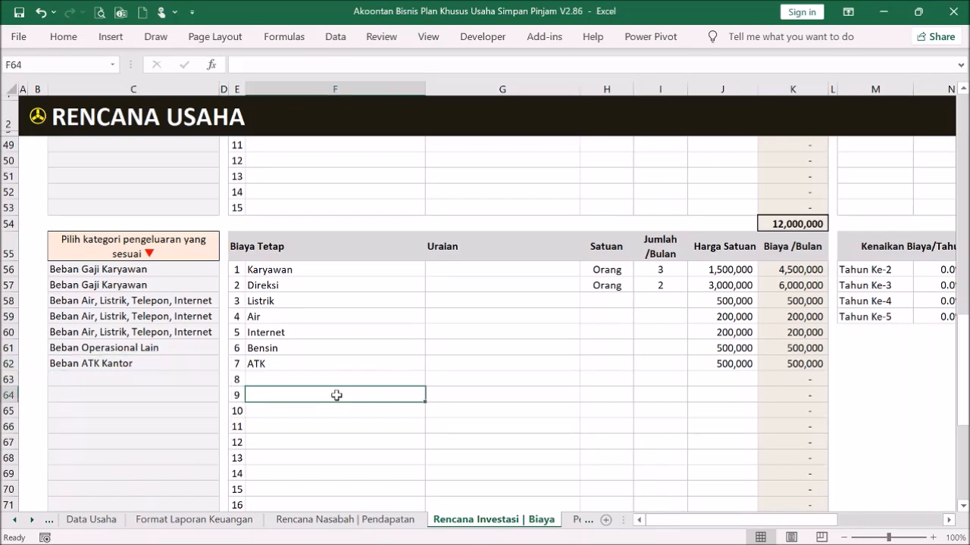
click(336, 378)
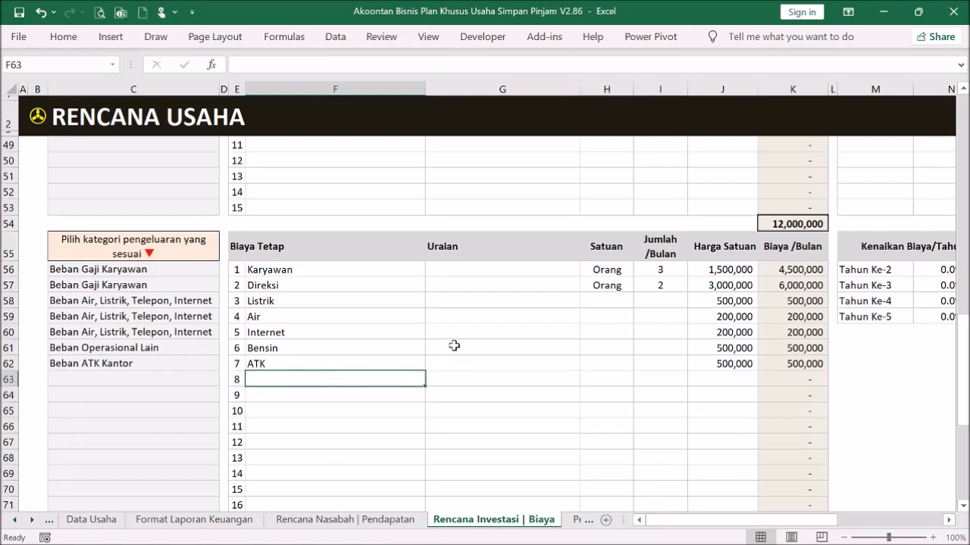
click(209, 383)
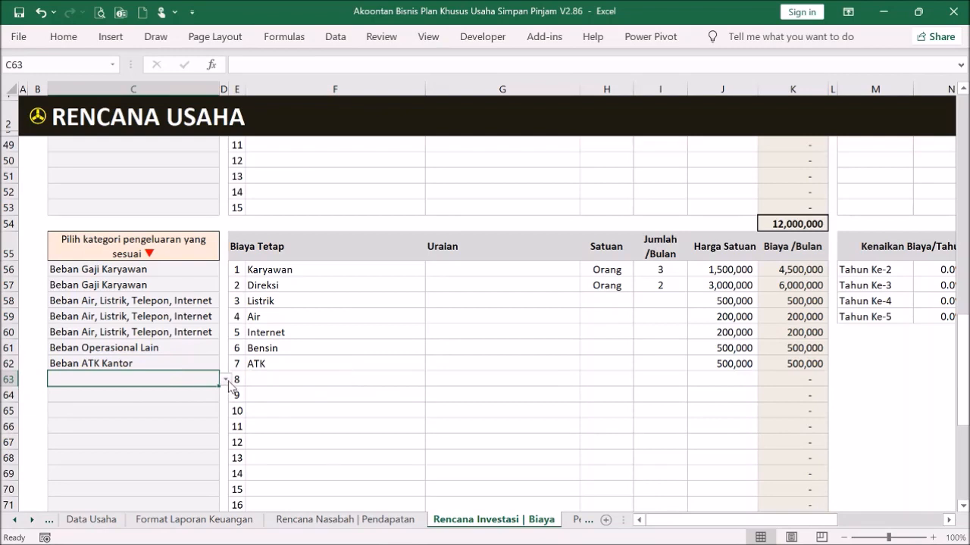
click(347, 362)
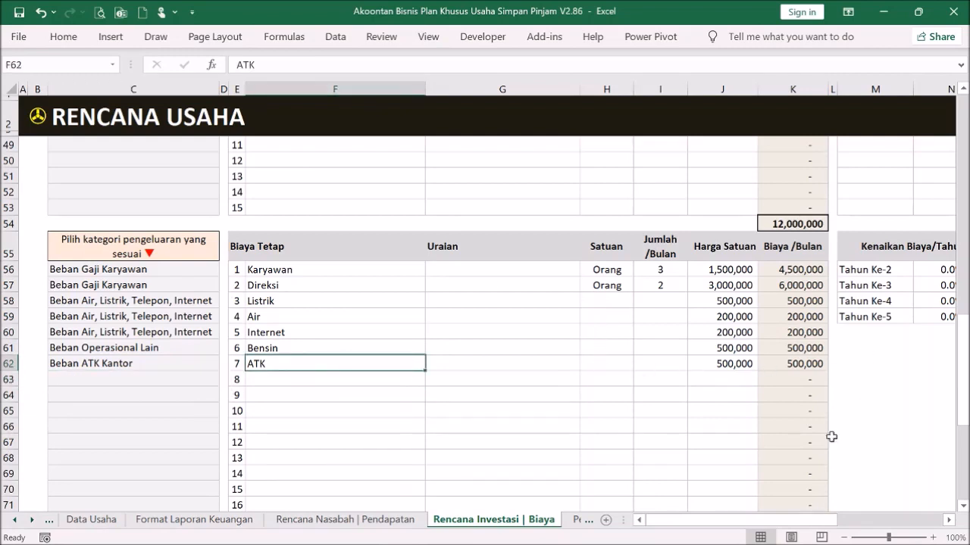
Examine the Kenaikan Biaya/Tahun percentages for Tahun Ke-2 to Tahun Ke-5 beside the fixed costs.
drag(814, 521, 932, 512)
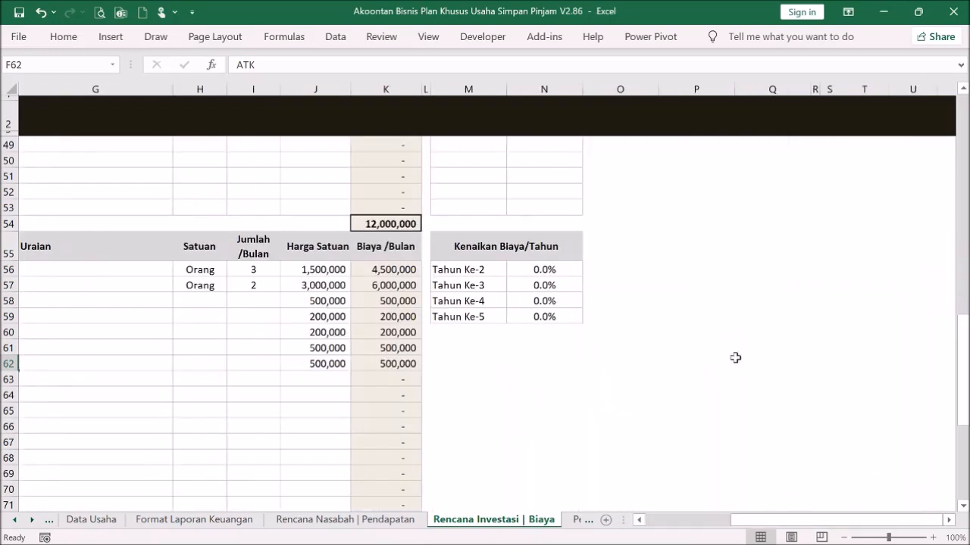
drag(573, 269, 578, 316)
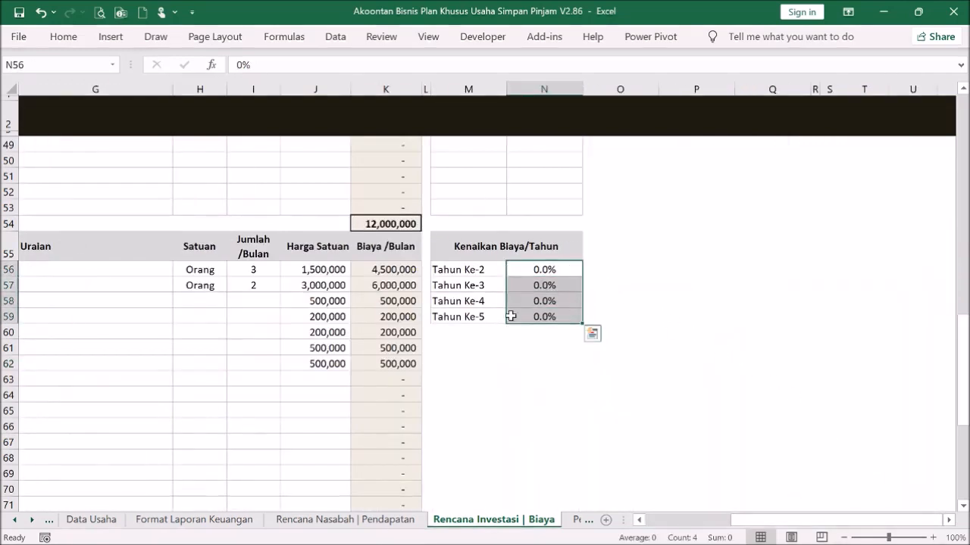
click(558, 286)
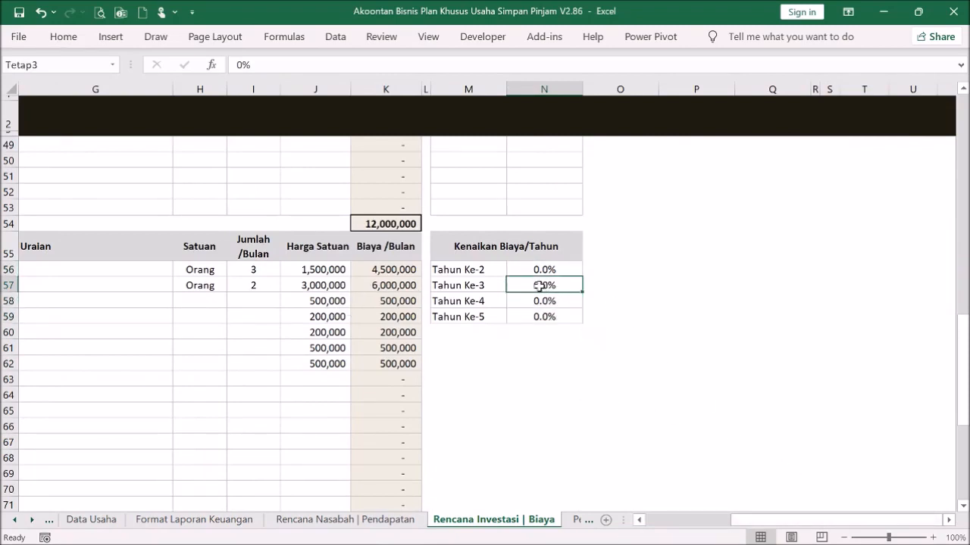
drag(544, 270, 539, 316)
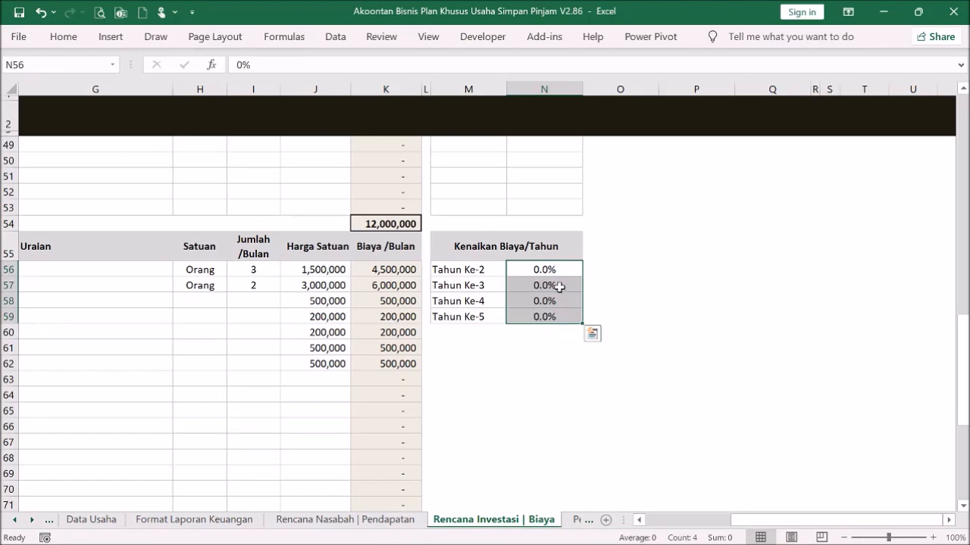
click(554, 279)
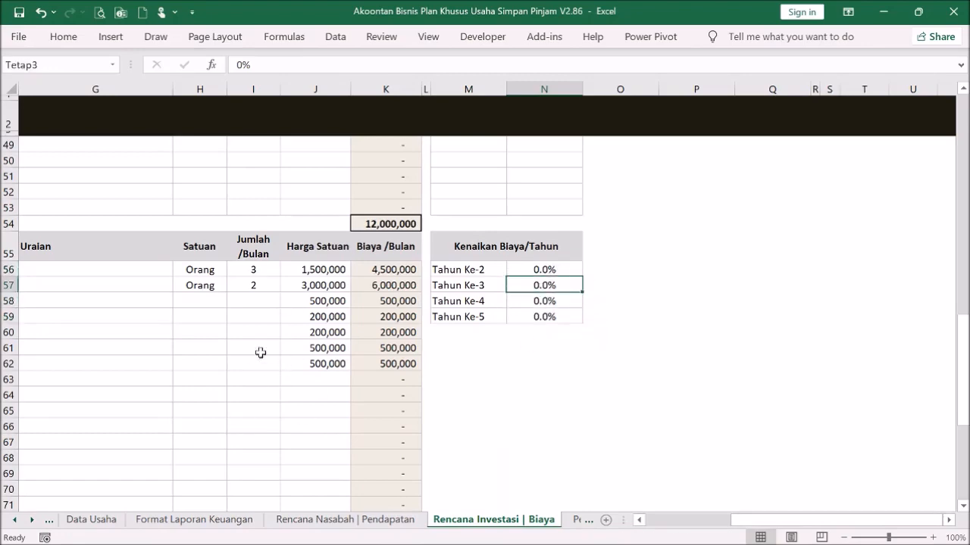
Open the Penerimaan | Pengeluaran projection and examine Investasi, Beban Operasional, the bank debt rows and the Bulan 5 Total Kebutuhan Modal.
drag(824, 520, 716, 463)
drag(961, 296, 960, 144)
click(38, 116)
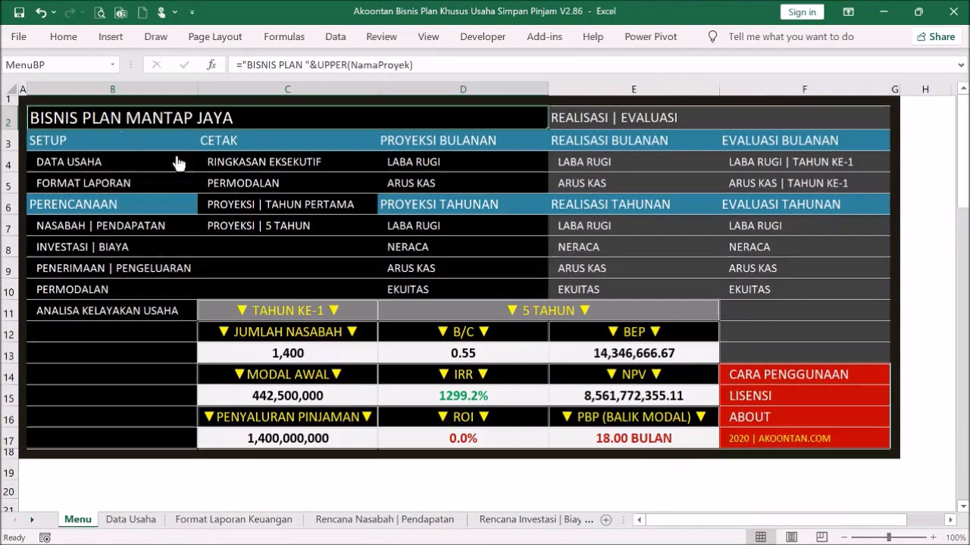
click(161, 273)
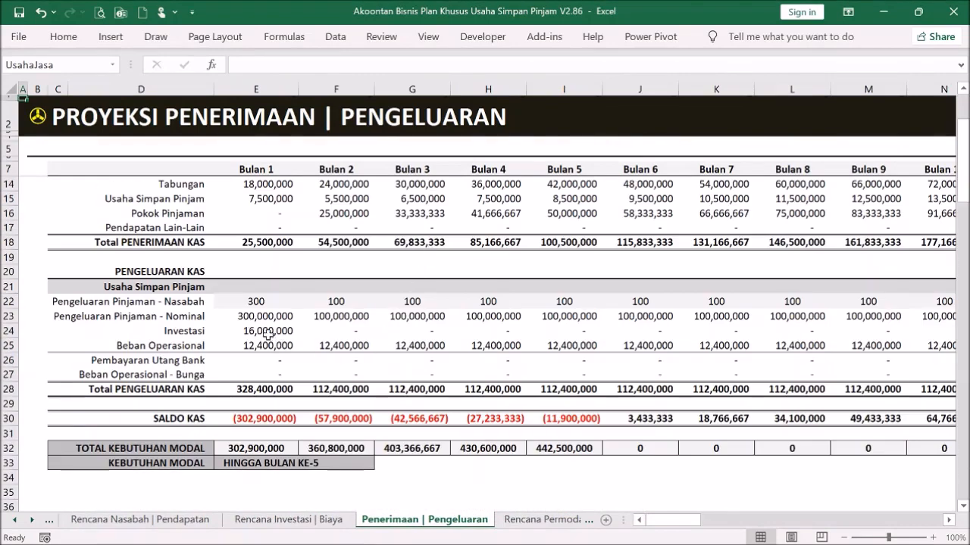
click(278, 330)
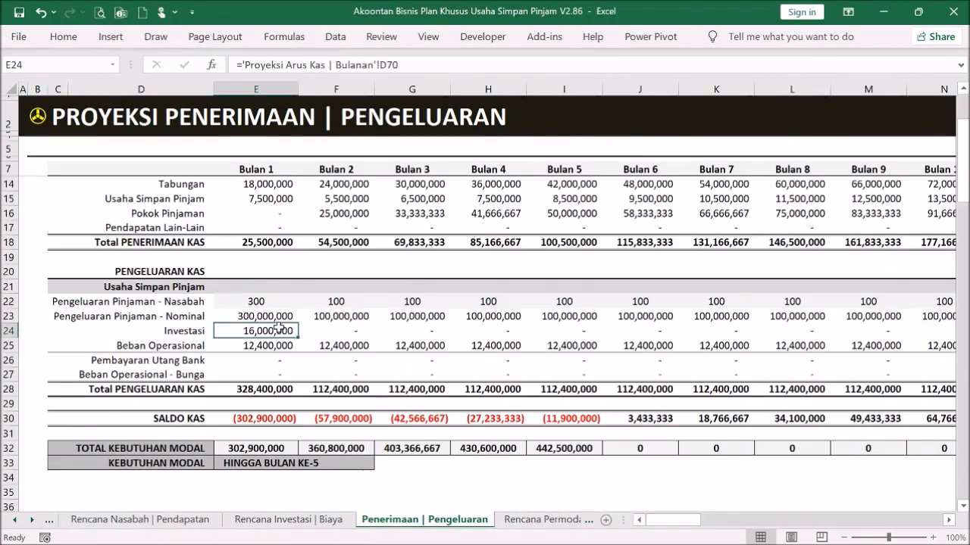
click(278, 346)
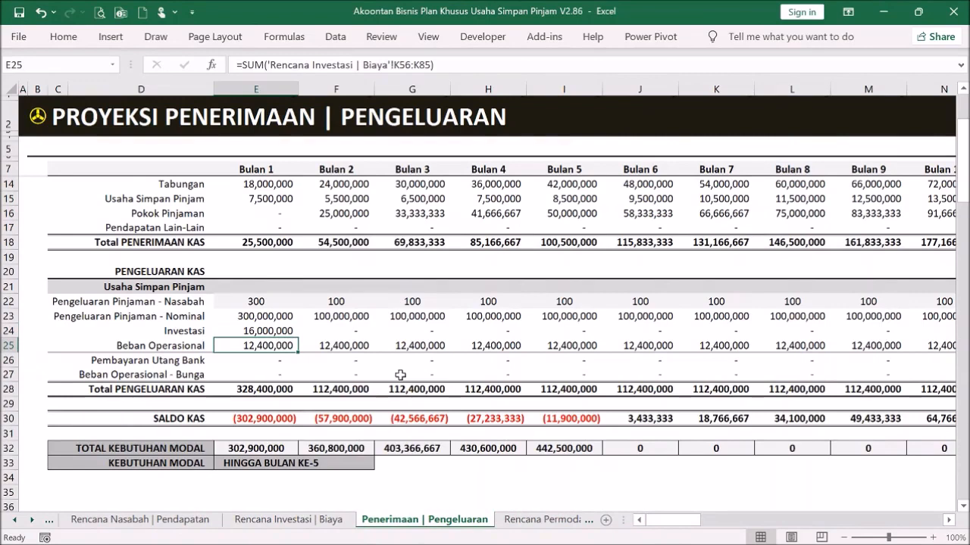
drag(286, 362, 287, 375)
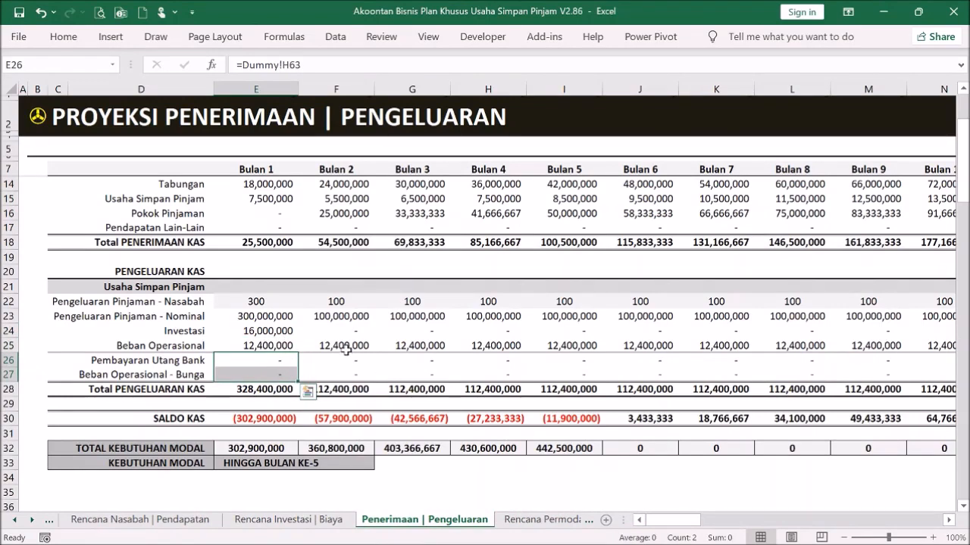
drag(352, 357, 349, 372)
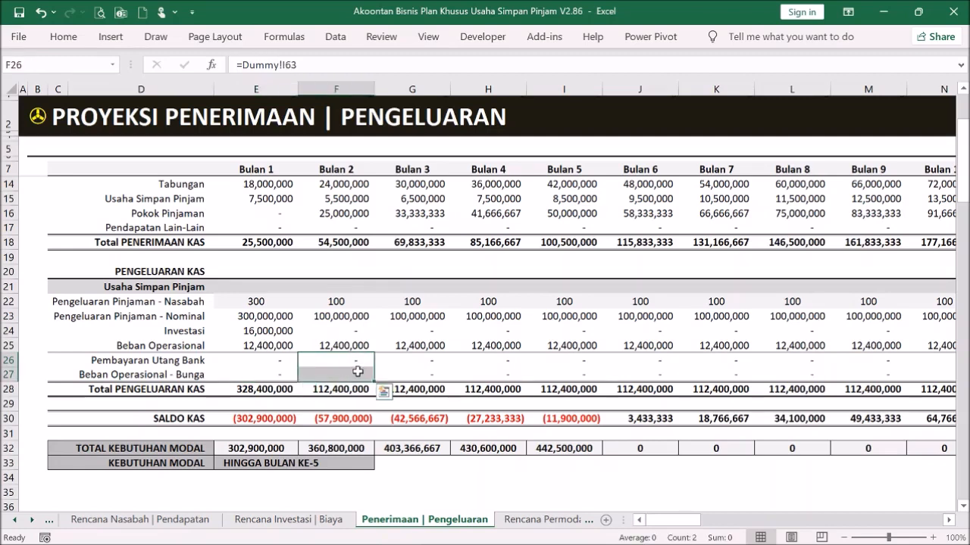
click(564, 449)
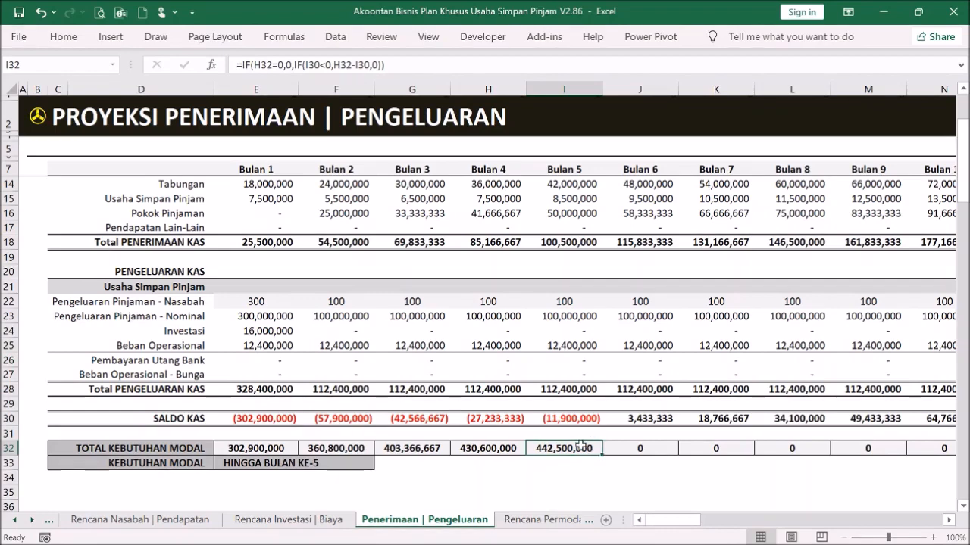
Open the Permodalan plan and examine the total capital requirement and its Kelebihan/Kekurangan amount.
scroll(544, 341, up, 2)
click(35, 121)
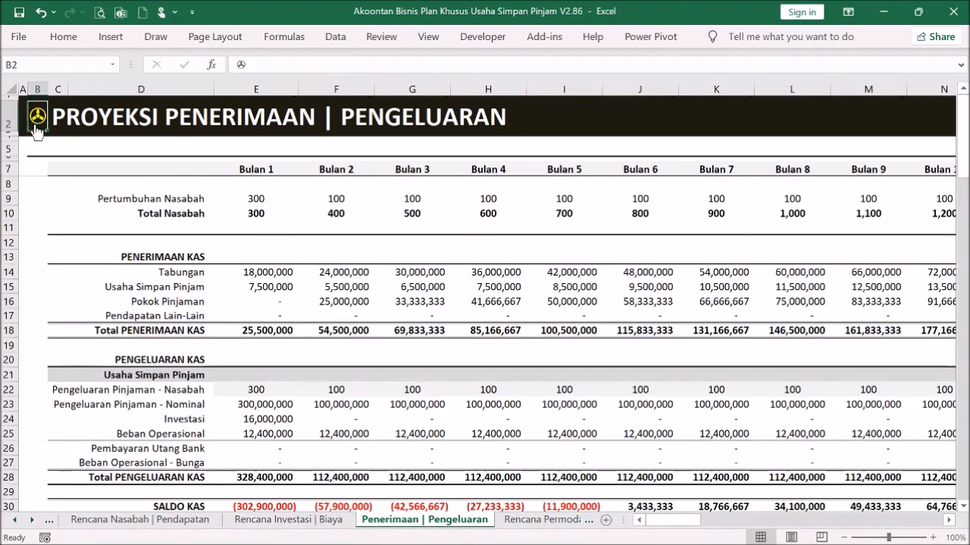
click(110, 292)
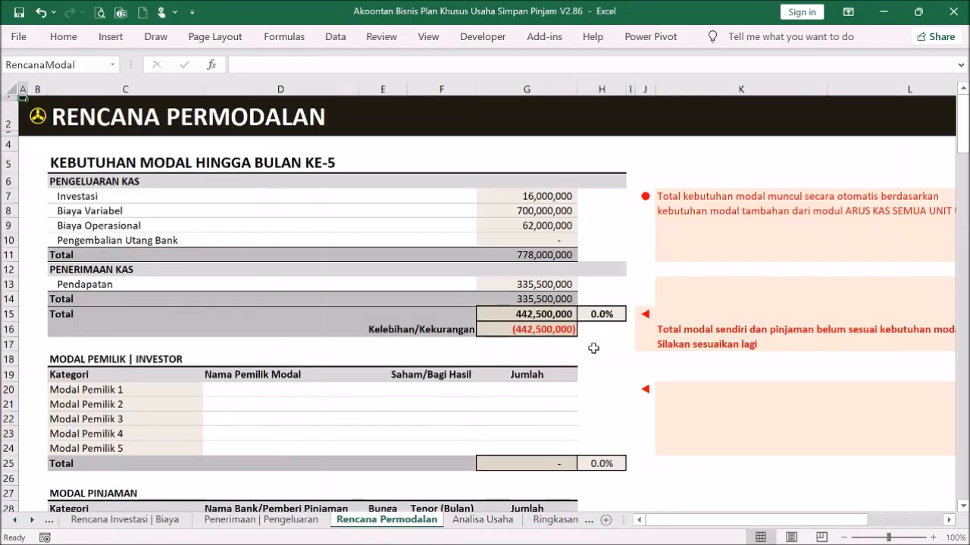
click(559, 327)
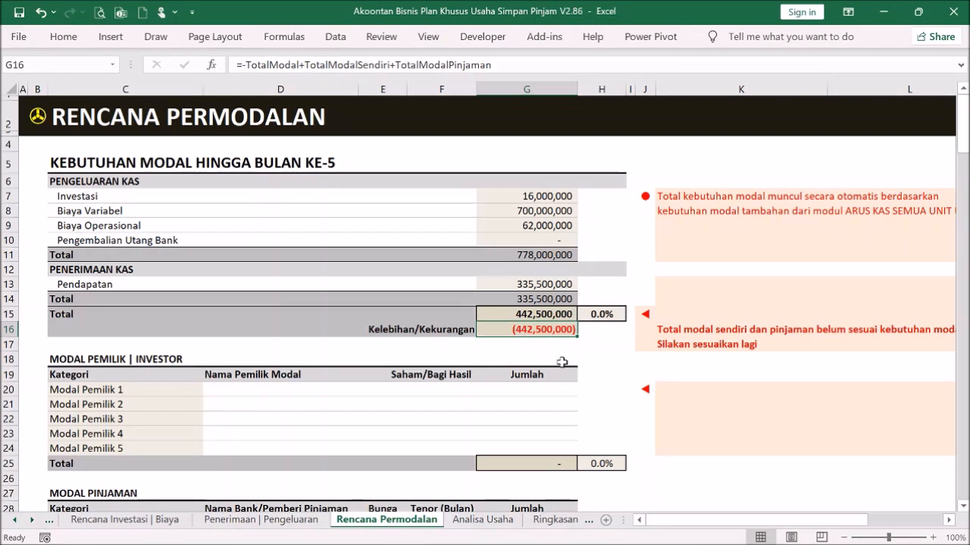
click(536, 315)
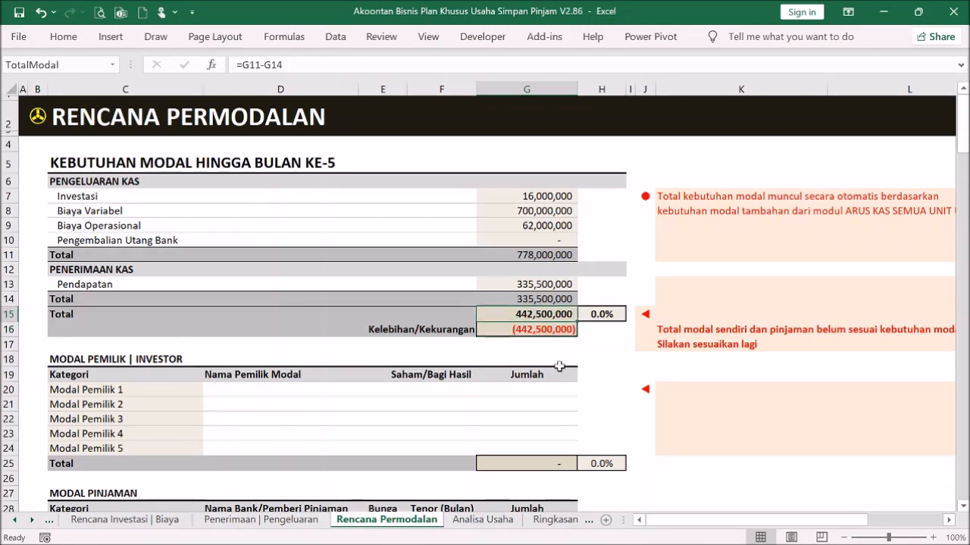
click(507, 329)
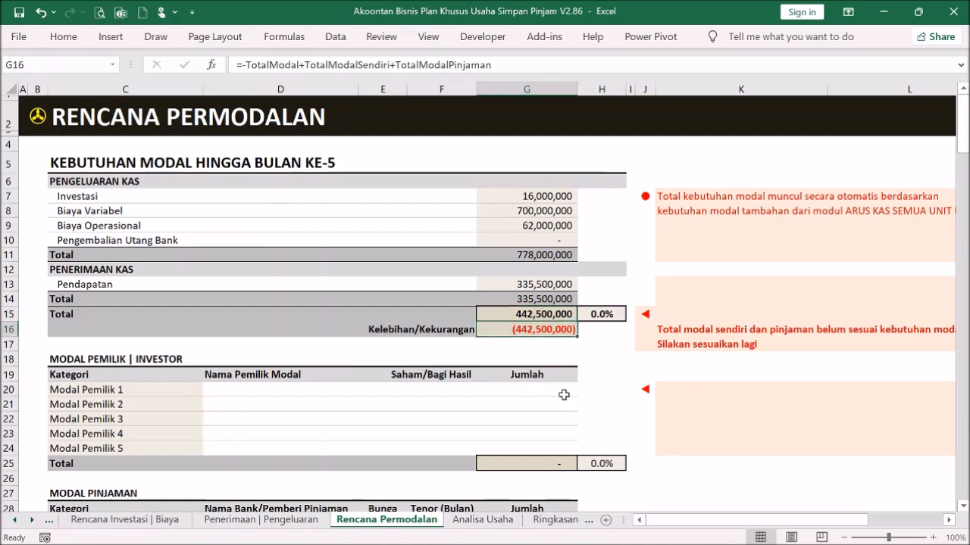
Open the monthly Arus Kas projection and examine the monthly cash change and the opening and closing balances.
click(38, 116)
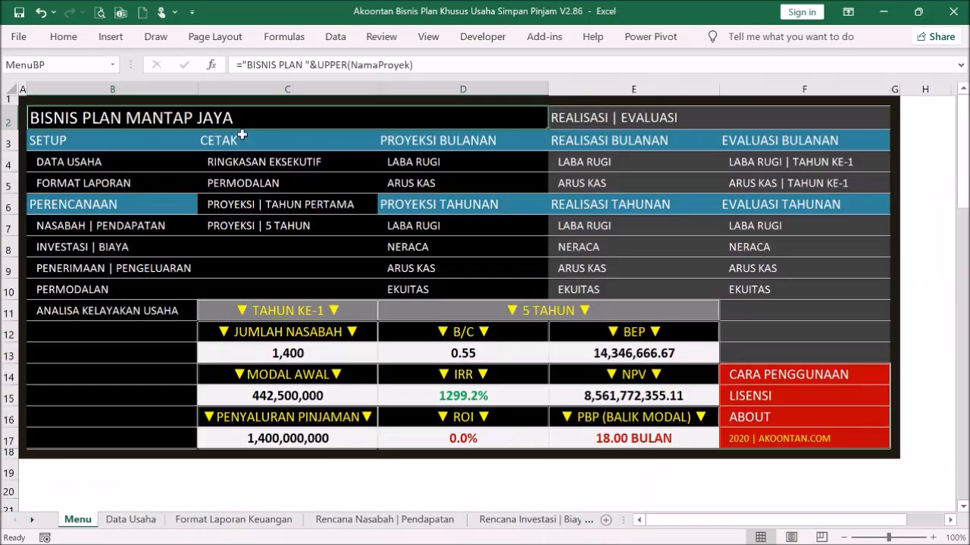
click(431, 184)
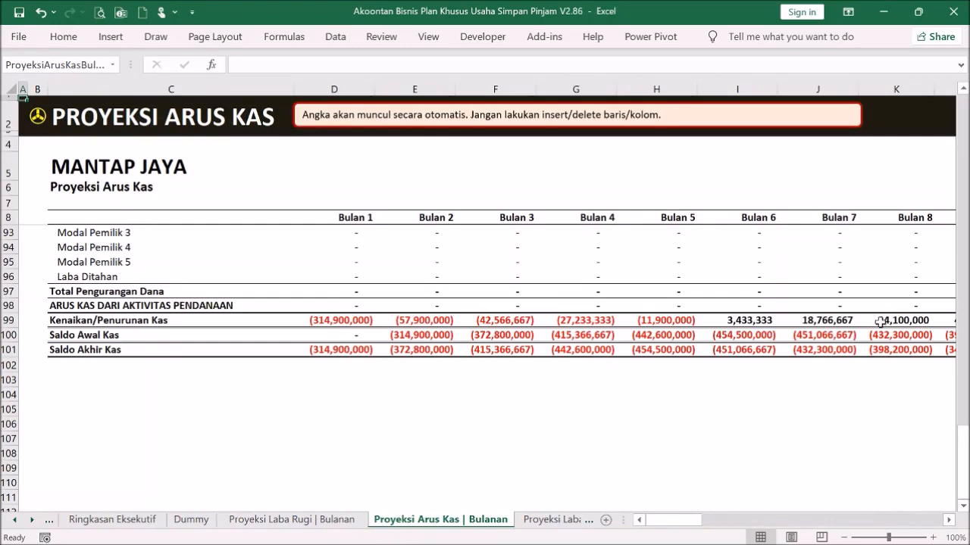
drag(680, 521, 656, 521)
Open the Permodalan plan and enter BRI as the lender for Utang Bank 1 under Modal Pinjaman.
click(35, 121)
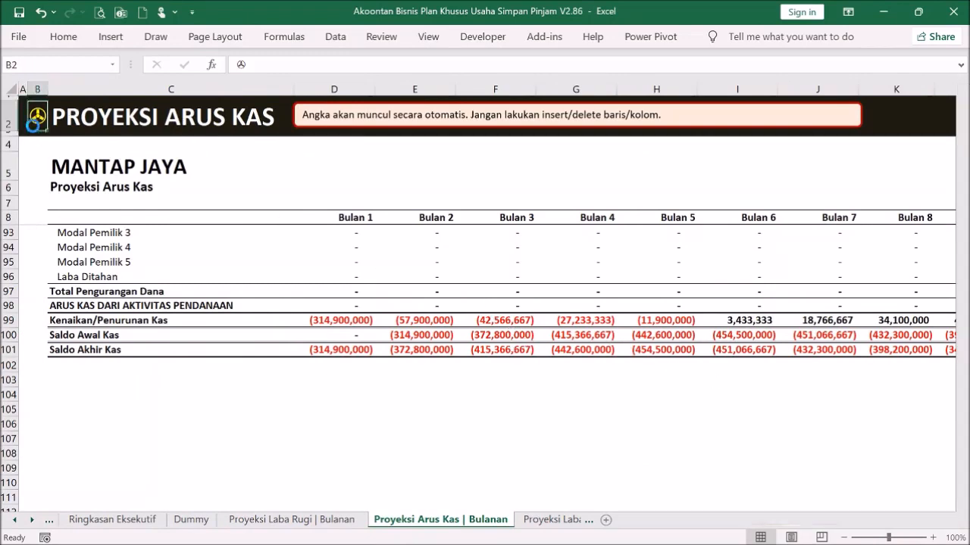
click(155, 291)
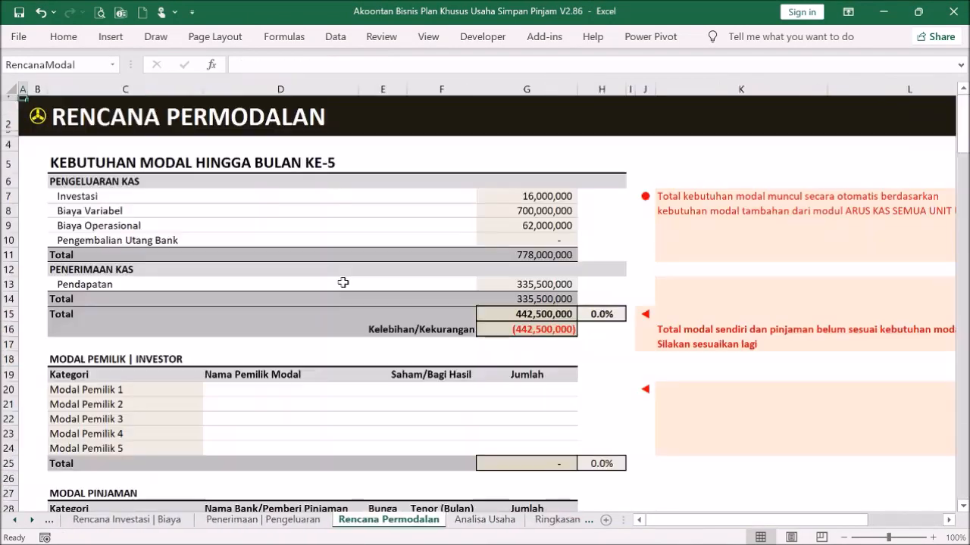
scroll(344, 281, down, 2)
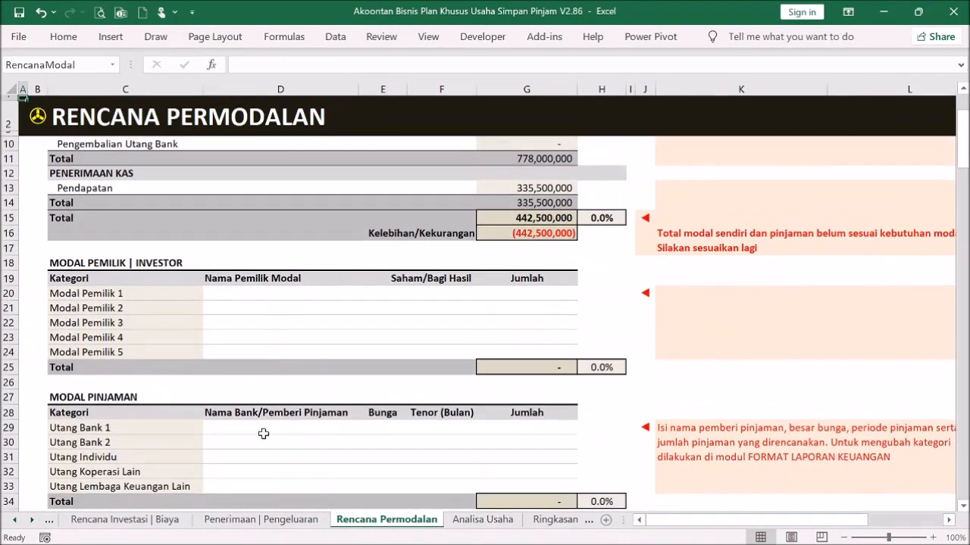
click(262, 435)
text(BRI)
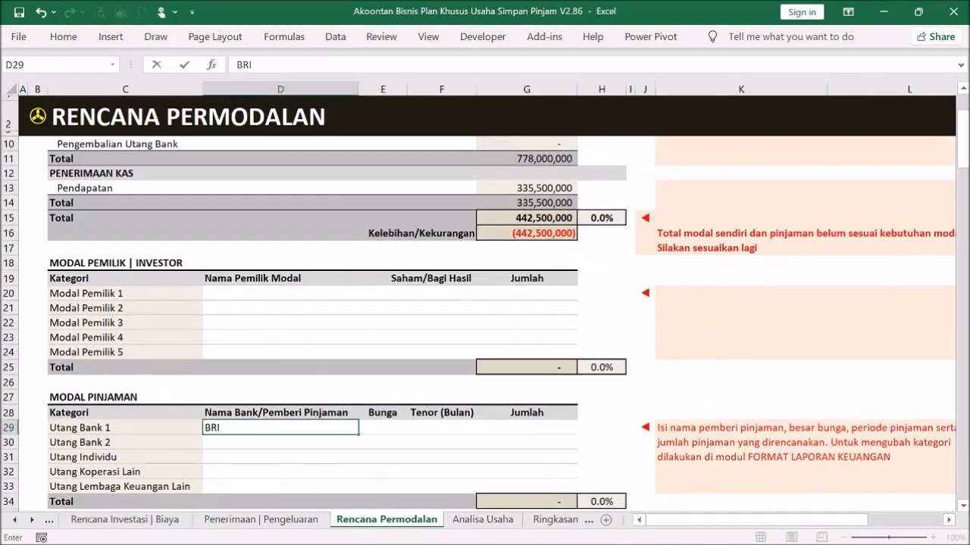
click(264, 440)
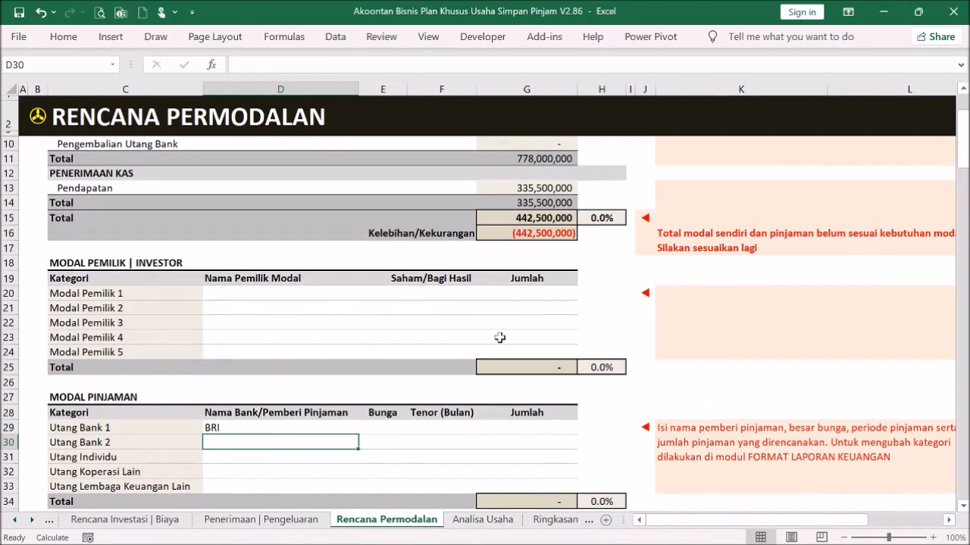
Set the Utang Bank 1 loan's Bunga to 4% and its Tenor to 24 months.
click(392, 426)
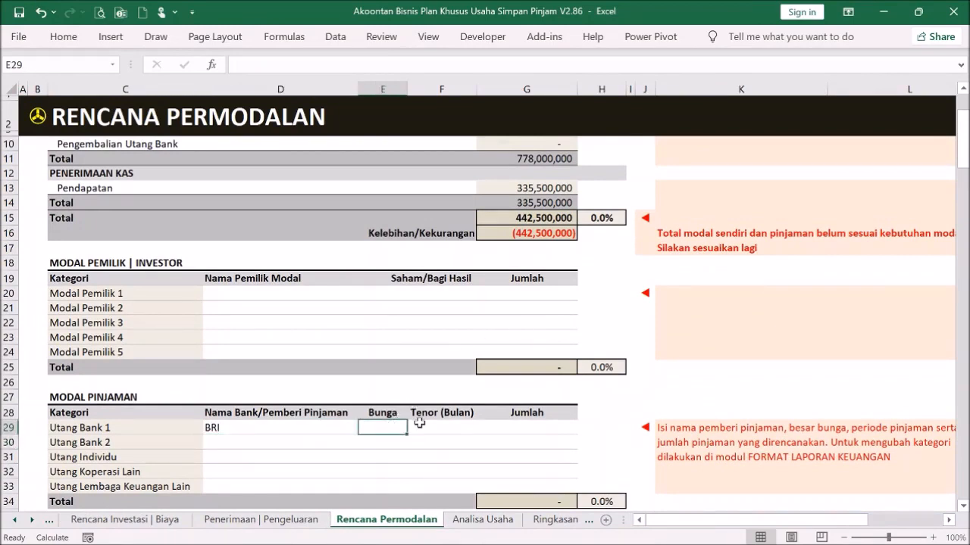
text(4)
key(Return)
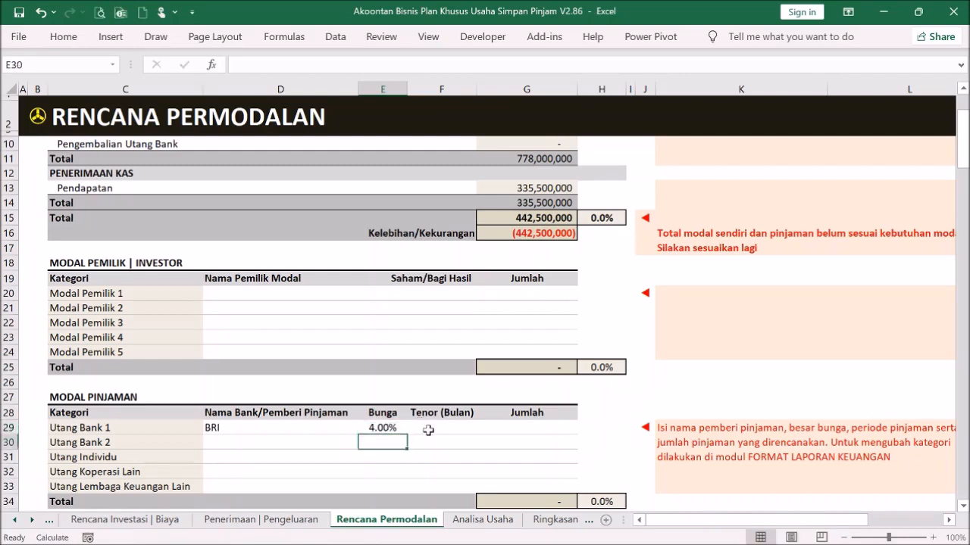
click(428, 429)
text(24)
key(Return)
Try a Jumlah of 200,000,000 for the Utang Bank 1 loan and undo the entry to compare the capital requirement.
click(498, 428)
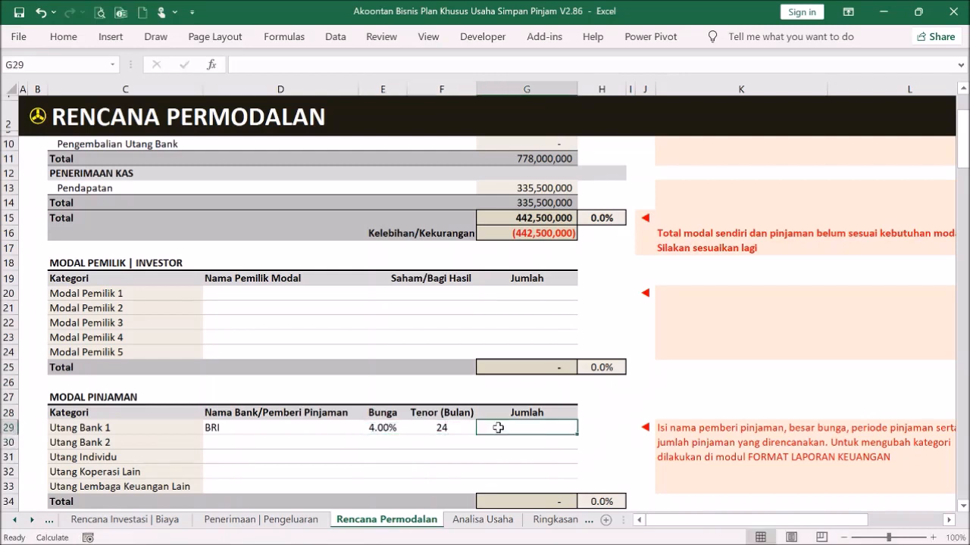
text(200,000,)
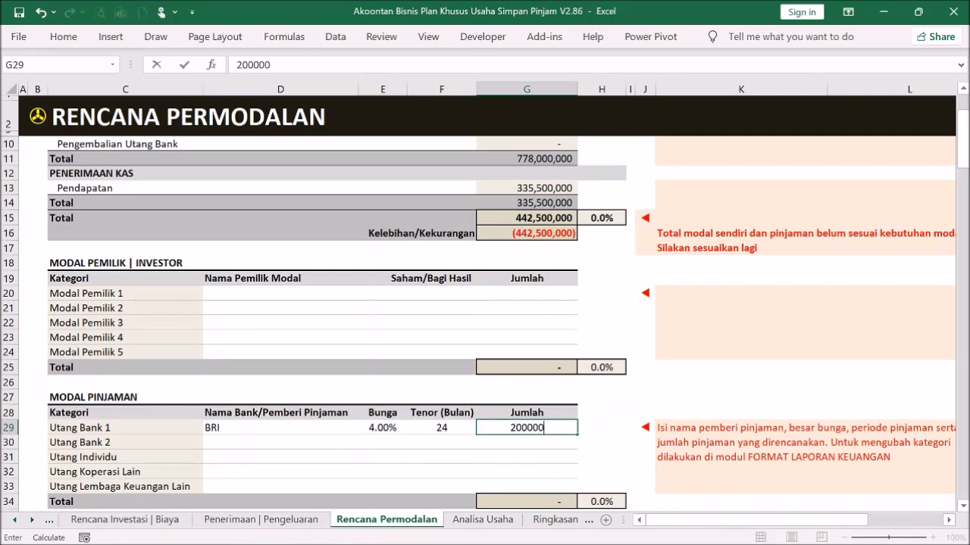
text(000)
key(Return)
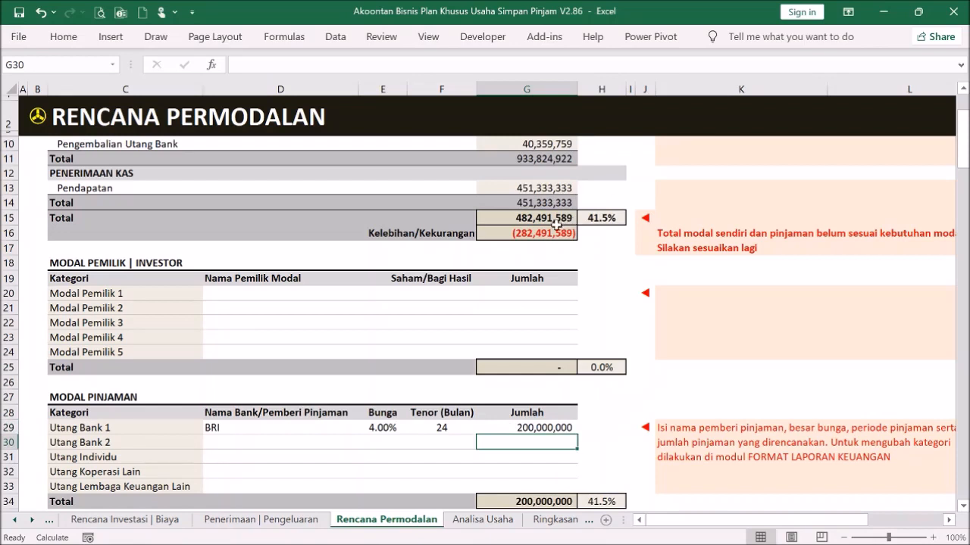
key(ctrl+z)
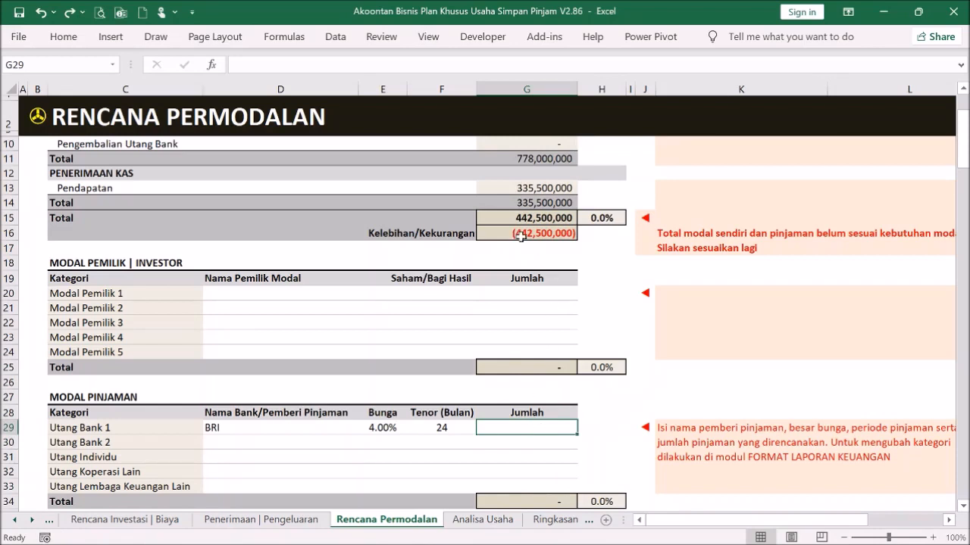
Enter 200,000,000 as the Jumlah of the BRI loan in the Utang Bank 1 row.
text(200)
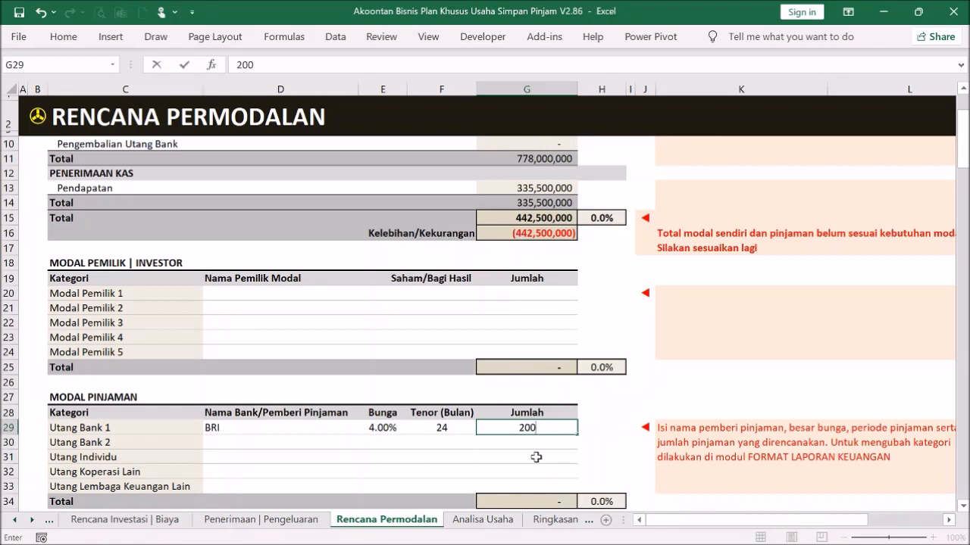
text(,000,000000)
key(Return)
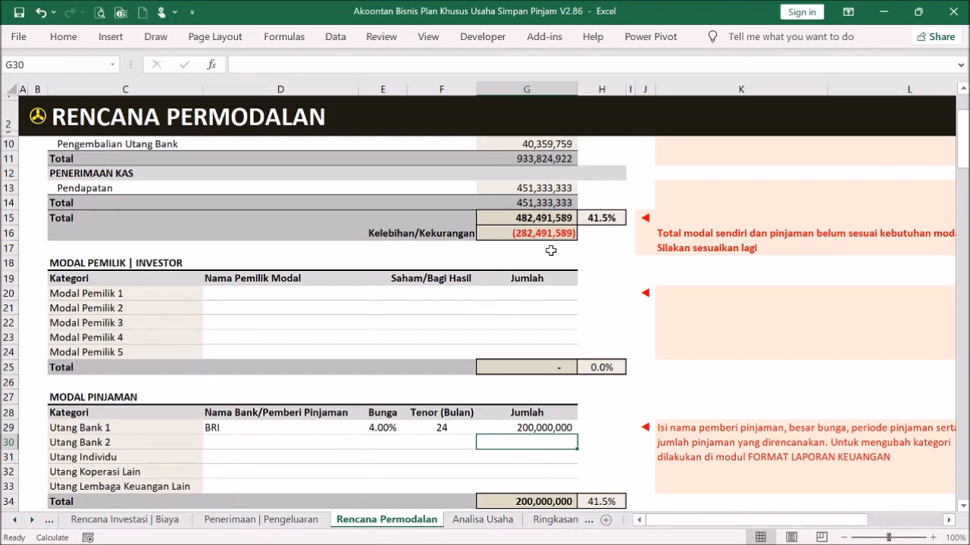
Open the Penerimaan | Pengeluaran projection and examine the monthly Pembayaran Utang Bank and Beban Operasional - Bunga rows.
click(43, 127)
click(43, 127)
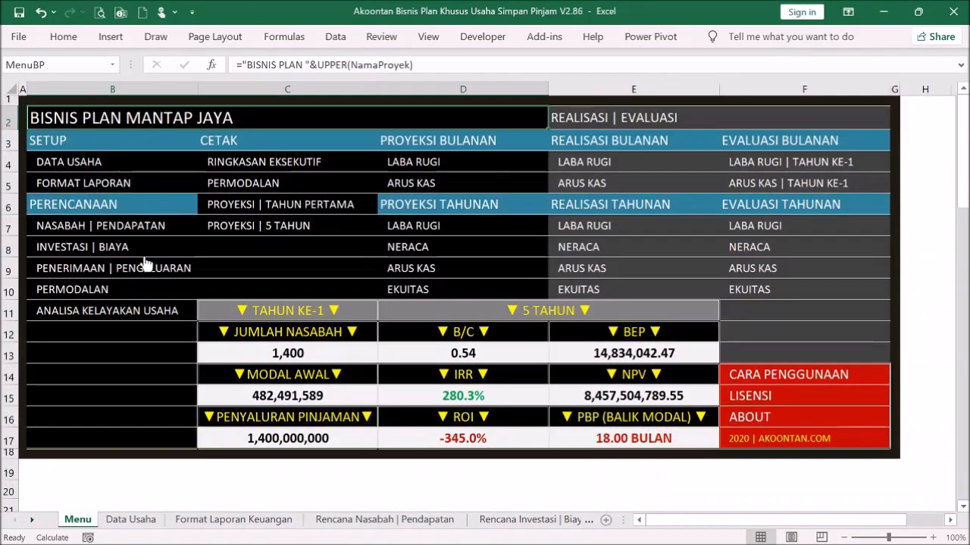
click(200, 268)
scroll(342, 300, down, 2)
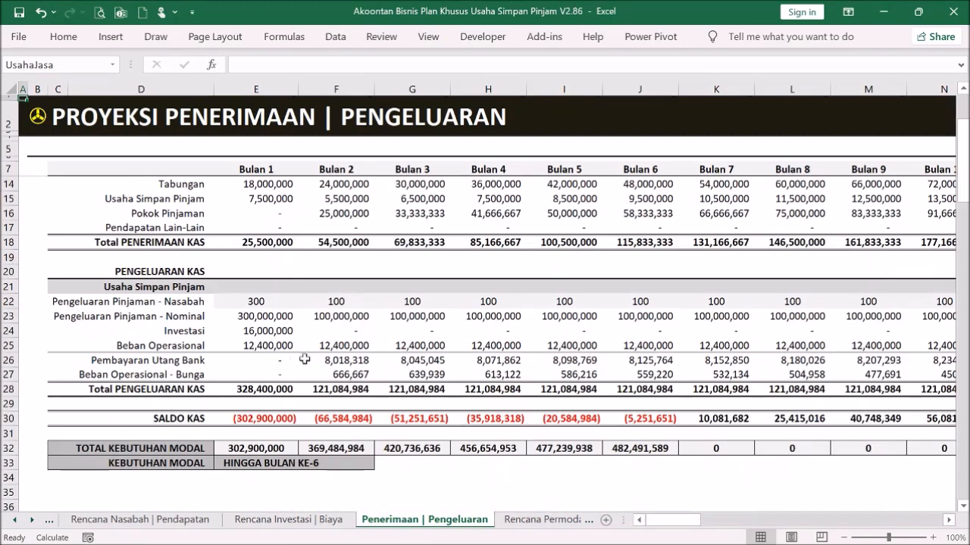
drag(263, 359, 567, 371)
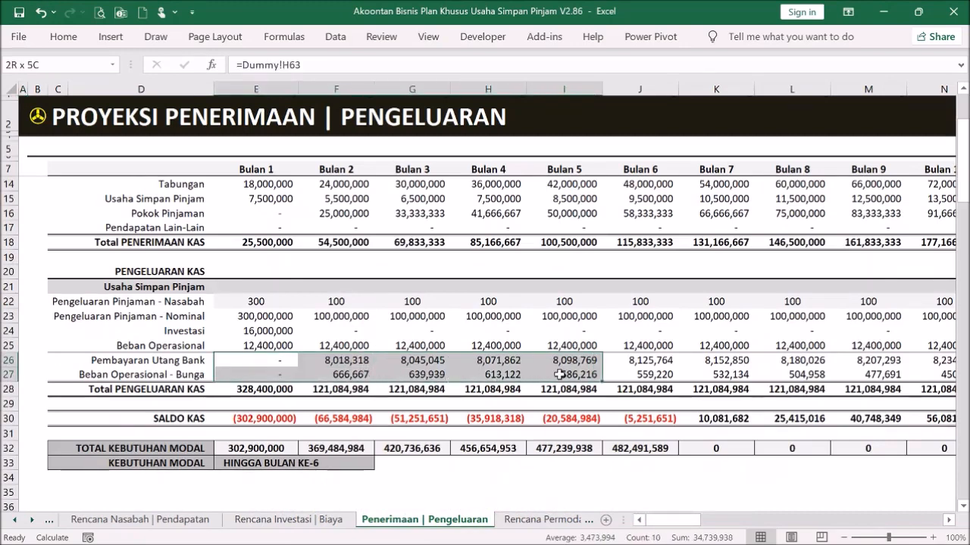
click(635, 374)
scroll(640, 297, up, 2)
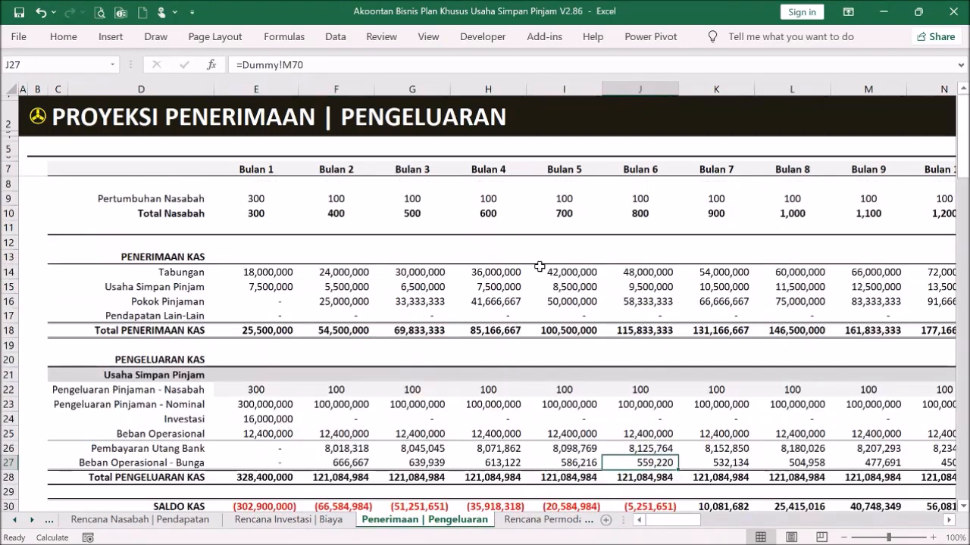
Return to the Permodalan plan and enter the first capital owner's name for Modal Pemilik 1.
click(29, 119)
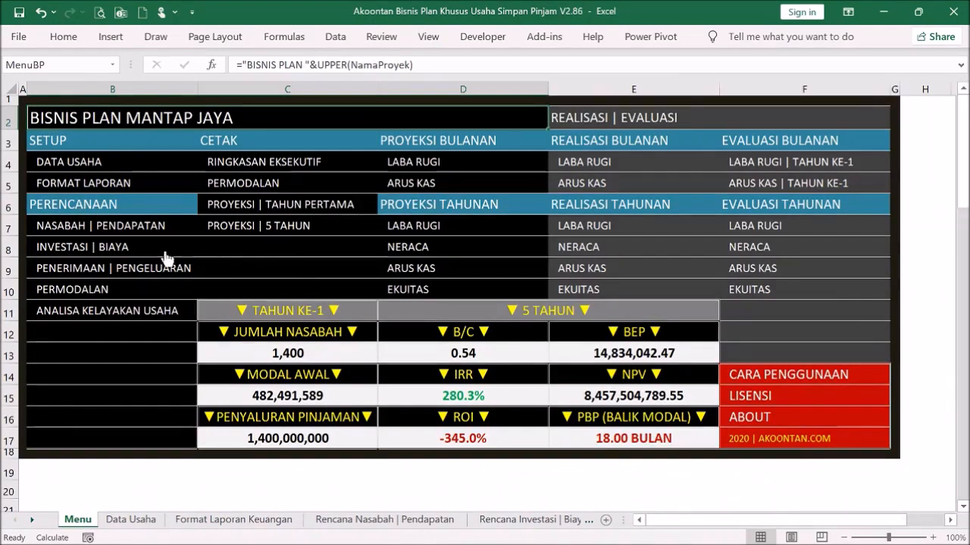
click(117, 289)
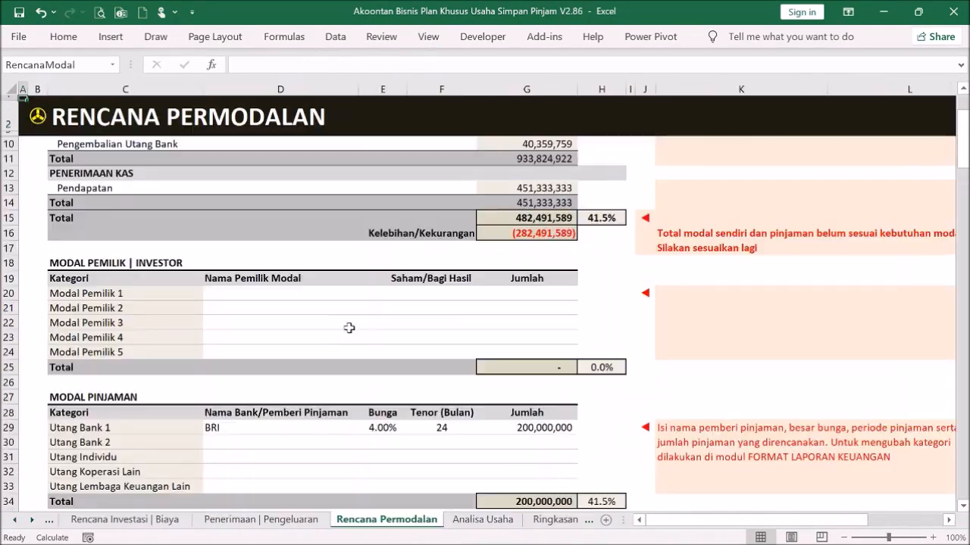
scroll(366, 324, up, 3)
scroll(366, 324, down, 3)
scroll(334, 325, up, 2)
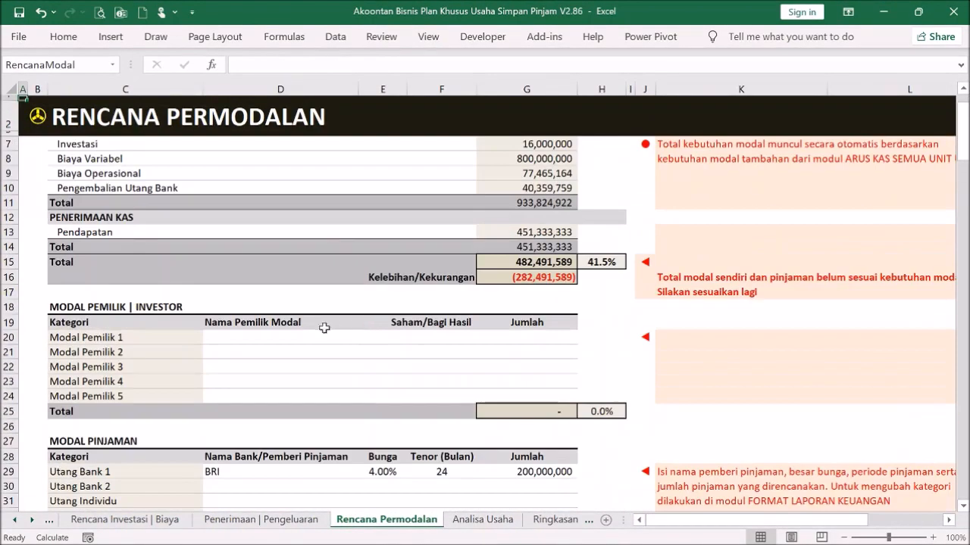
click(297, 336)
text(Pak Bos)
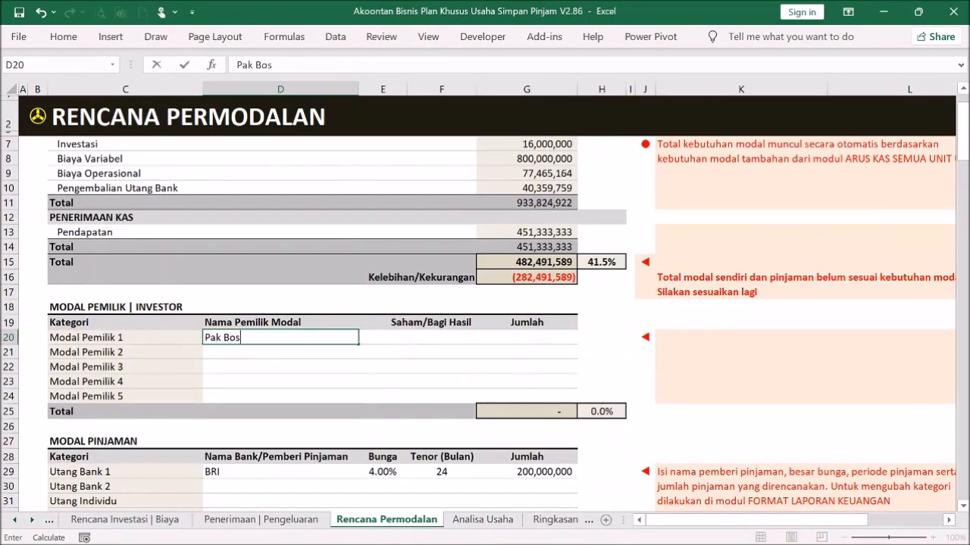
key(Return)
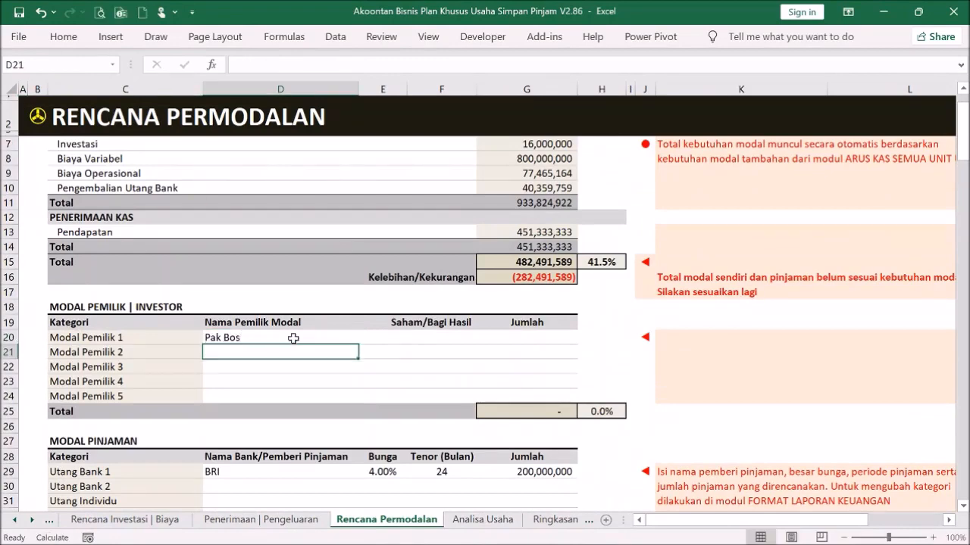
Set the Jumlah contributed by Modal Pemilik 1 to 200,000,000.
click(524, 342)
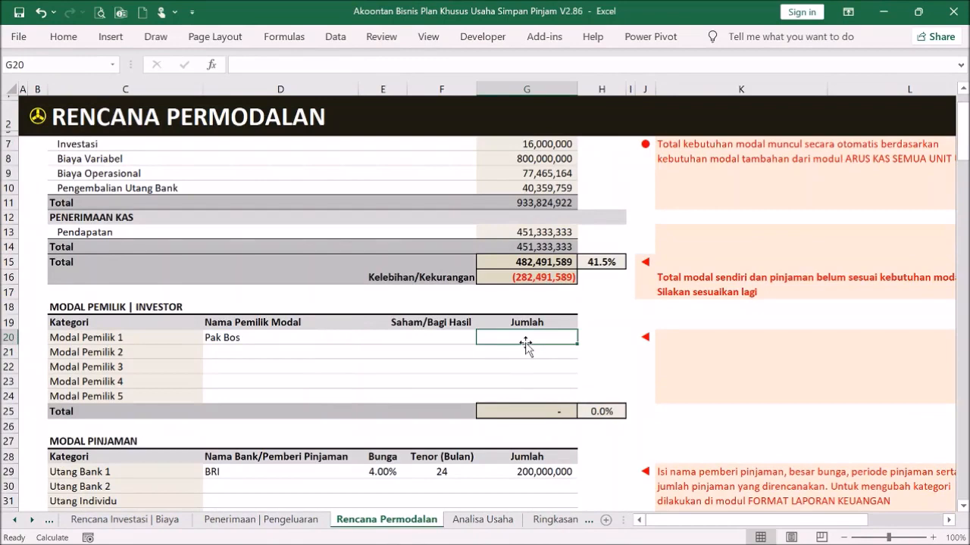
text(1)
text(200000000)
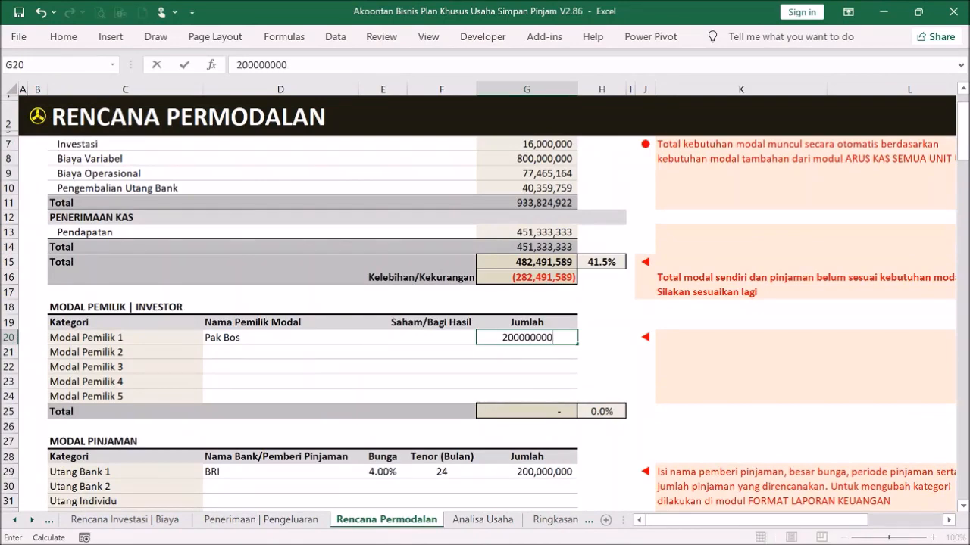
key(Return)
Enter the second capital owner's name for Modal Pemilik 2.
click(274, 352)
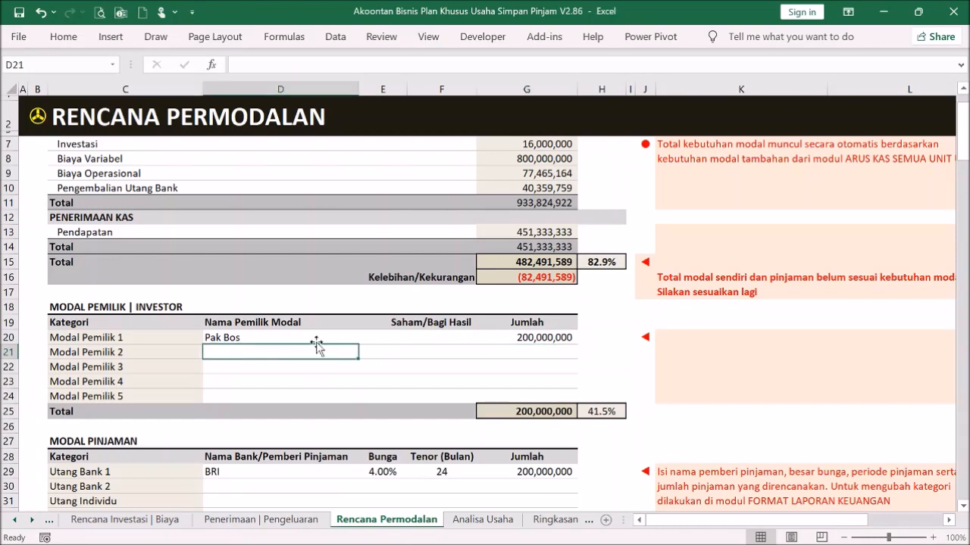
text(Bu Bos)
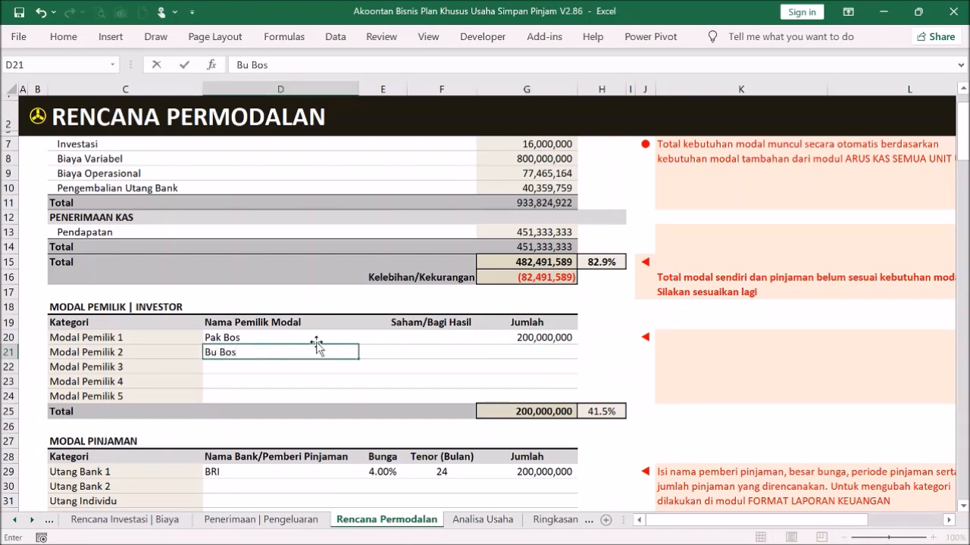
key(Return)
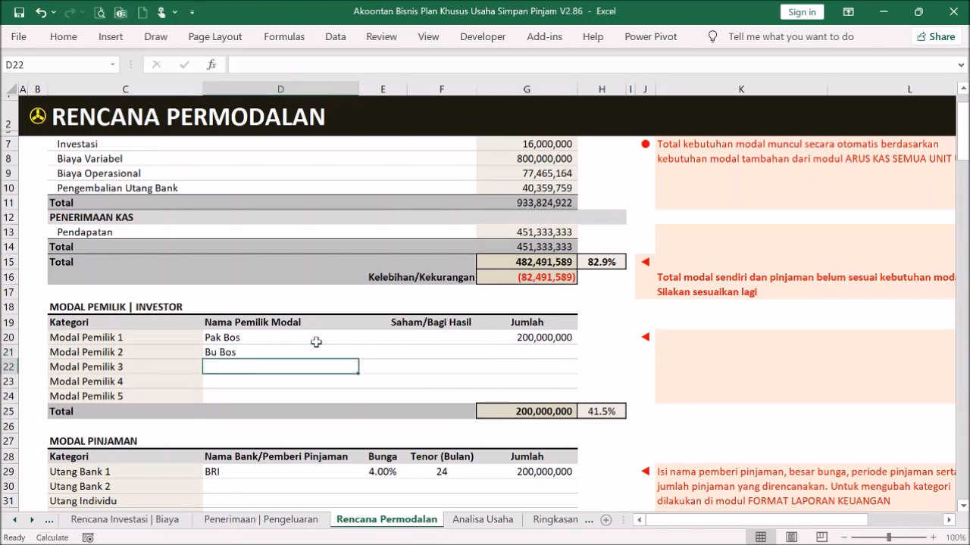
Set the Jumlah contributed by Modal Pemilik 2 to 10,000,000.
click(516, 347)
text(10,000,000)
key(Return)
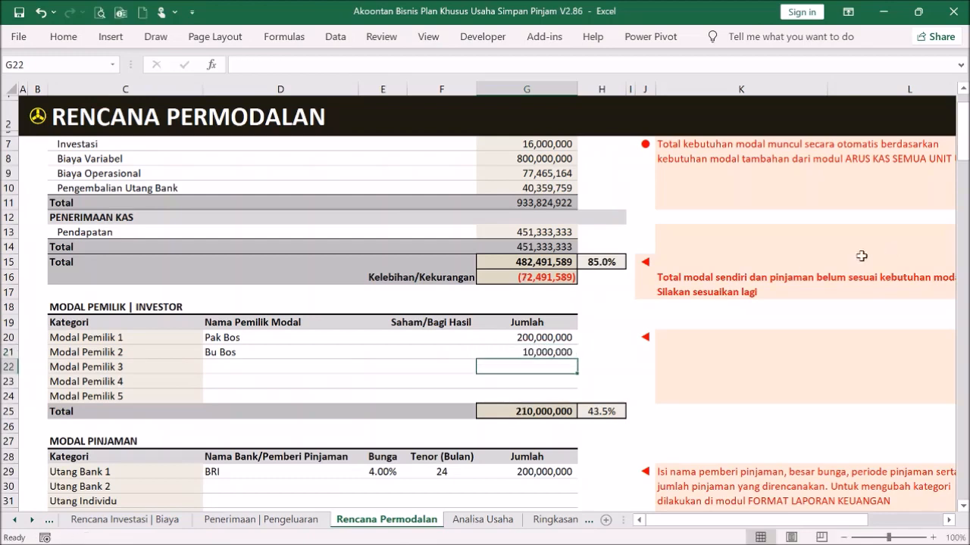
Correct the Jumlah contributed by Modal Pemilik 2 to 100,000,000.
click(566, 342)
click(559, 353)
text(100000000)
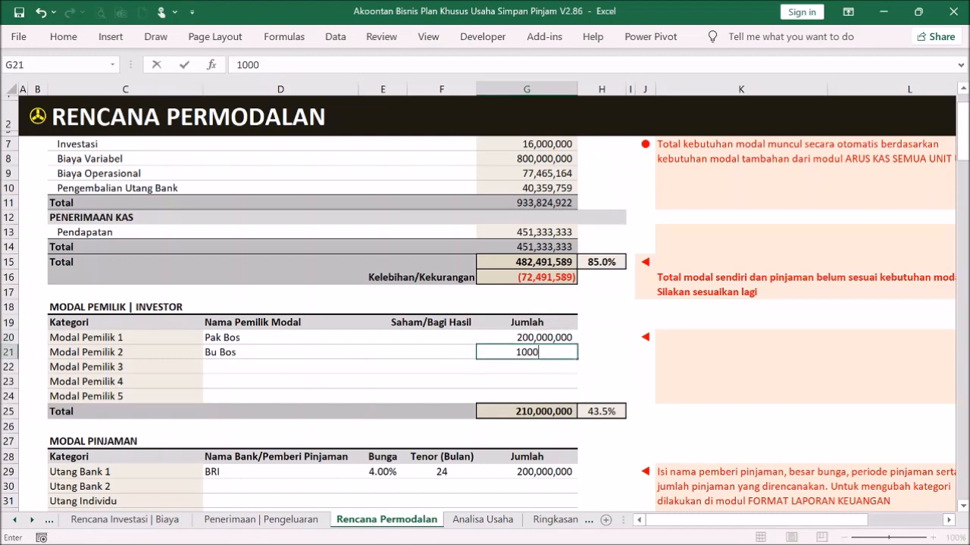
key(Return)
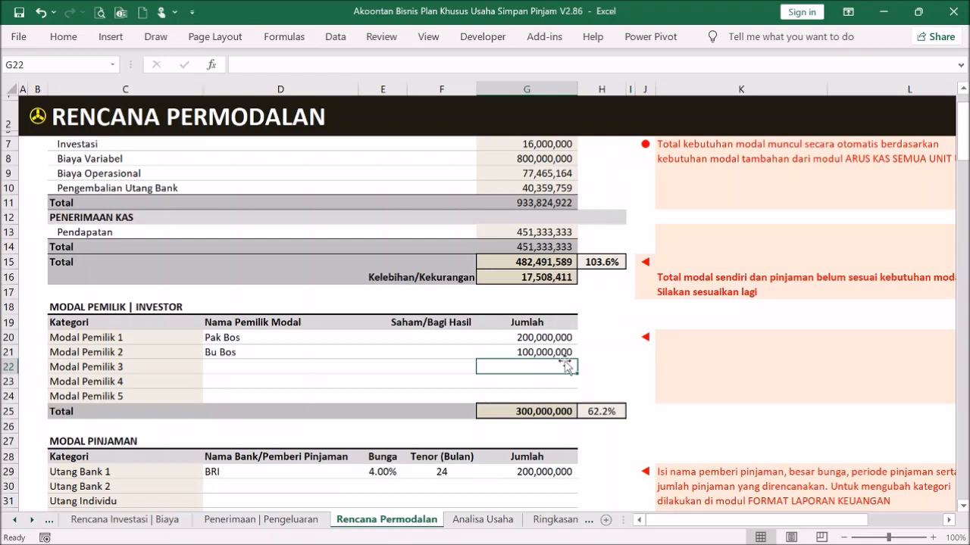
Set the Saham/Bagi Hasil share to 50% for both Modal Pemilik 1 and Modal Pemilik 2.
click(438, 341)
click(462, 356)
click(471, 341)
click(458, 356)
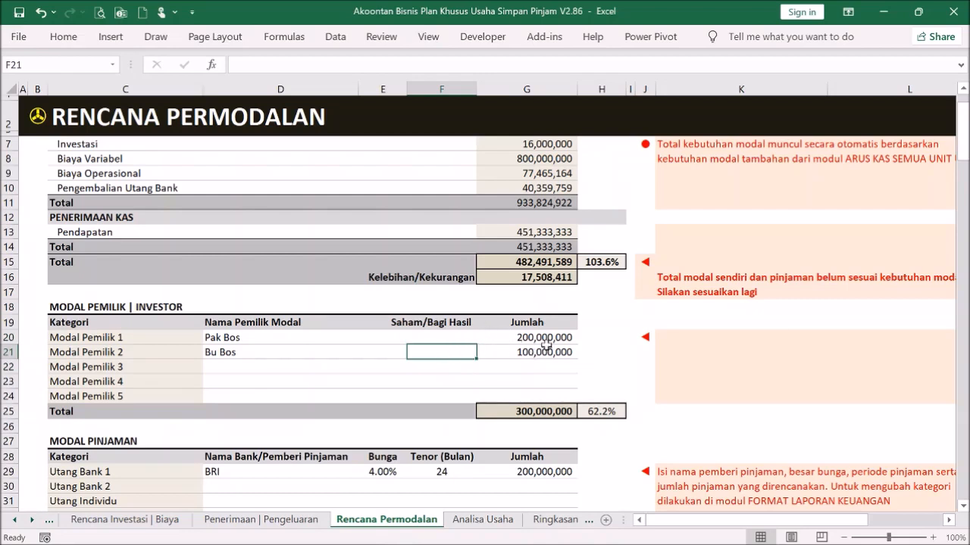
click(443, 339)
mouse_move(445, 344)
mouse_down()
mouse_move(440, 350)
mouse_move(458, 340)
mouse_up()
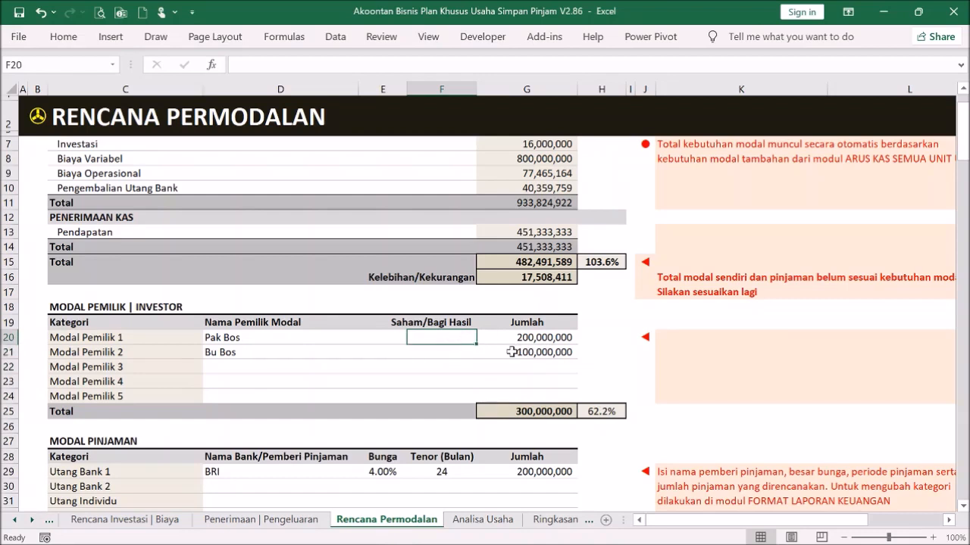
text(50)
key(Return)
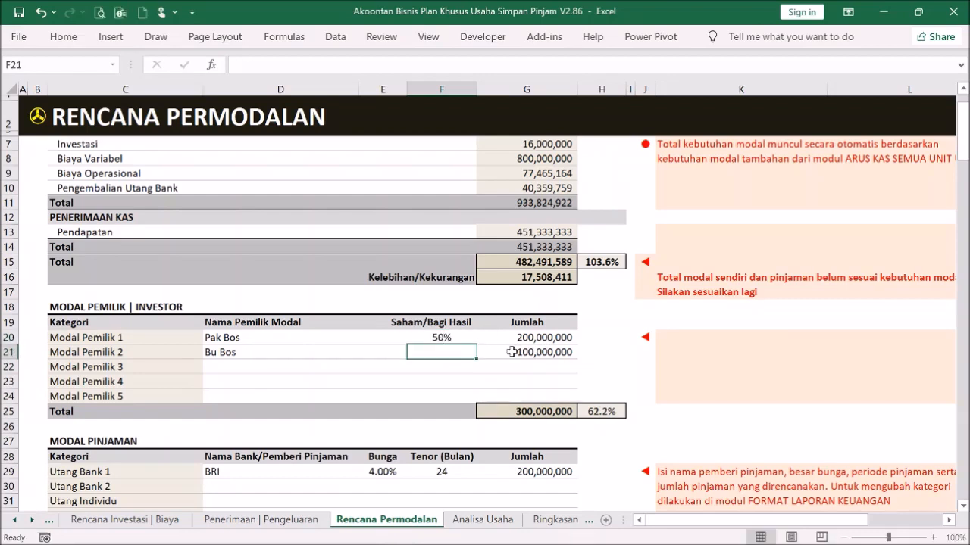
text(50)
key(Return)
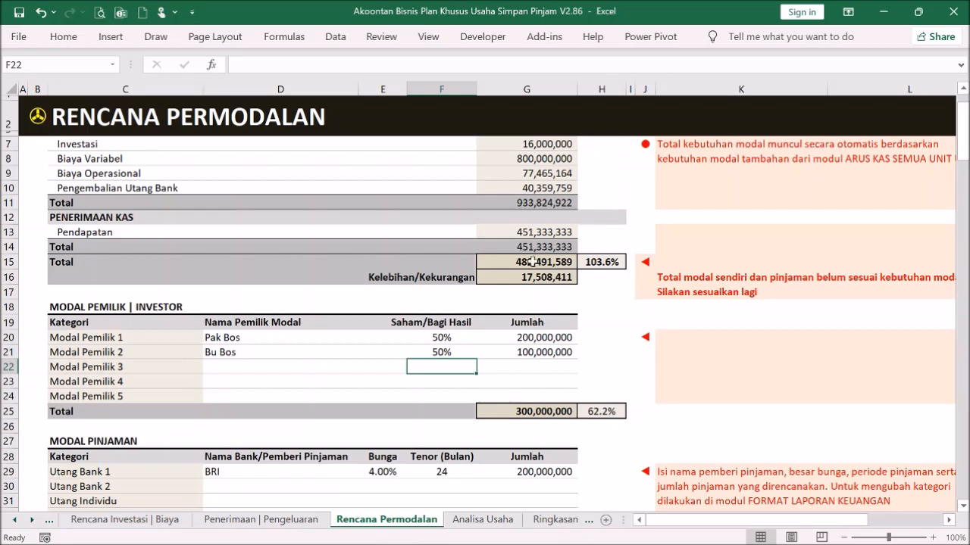
key(Up)
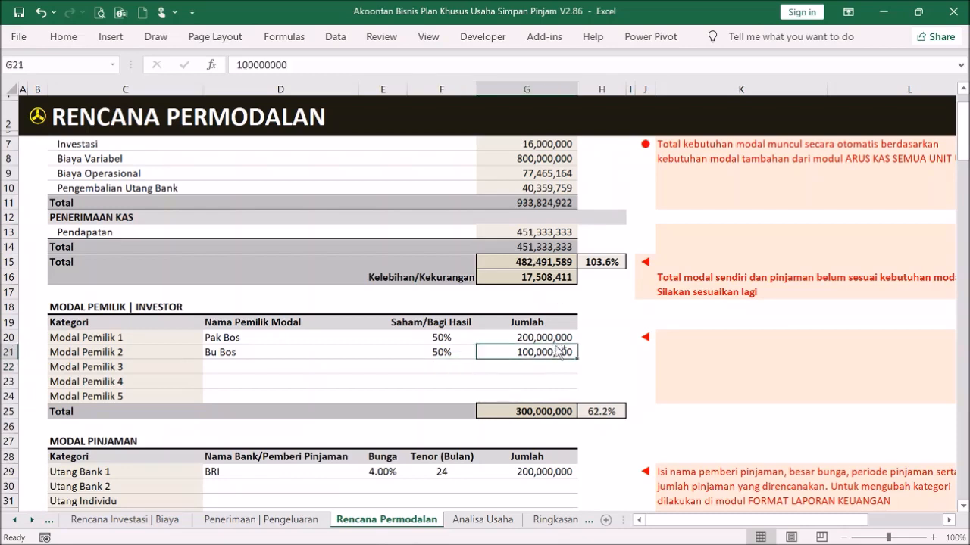
Undo the 50% Saham/Bagi Hasil shares and the last change to the Jumlah of Modal Pemilik 2.
key(Delete)
key(ctrl+z)
key(ctrl+z)
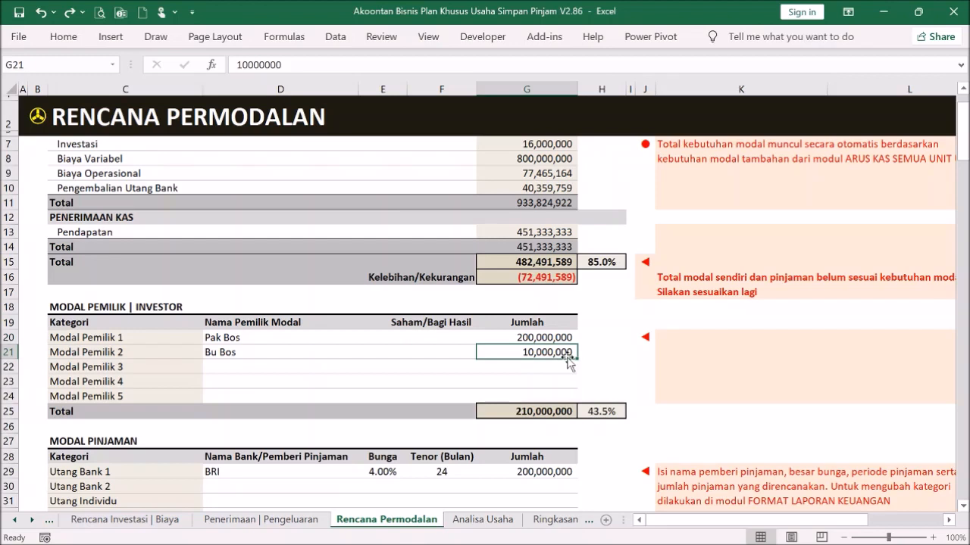
Set the Jumlah contributed by Modal Pemilik 2 to 82,491,589.
double_click(566, 353)
text(82)
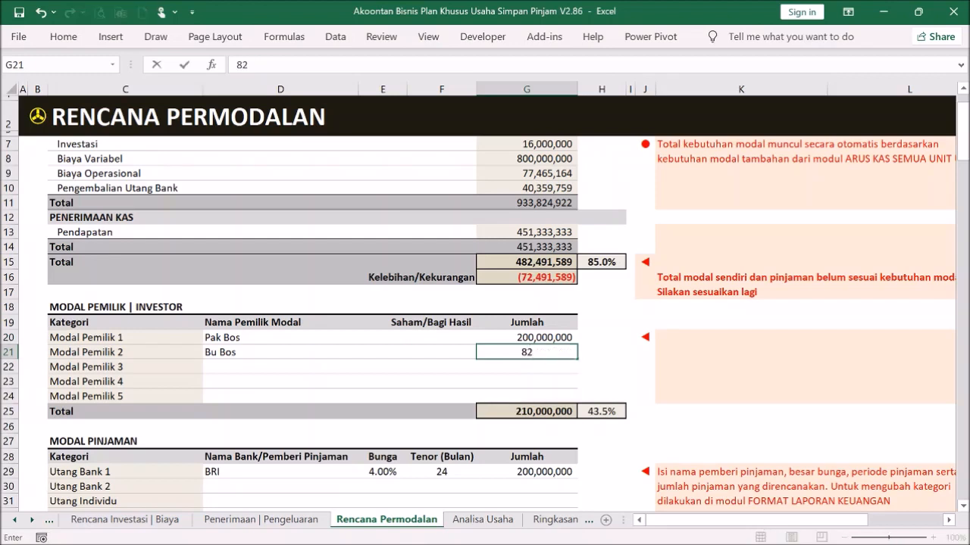
text(491589)
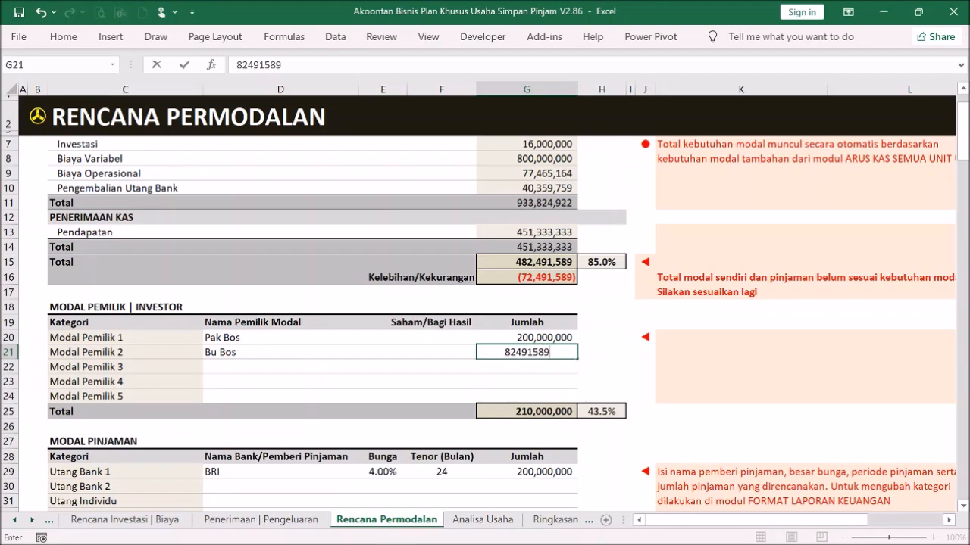
key(Return)
Check the Kelebihan/Kekurangan balance against the owner capital and loan tables in Rencana Permodalan.
click(570, 277)
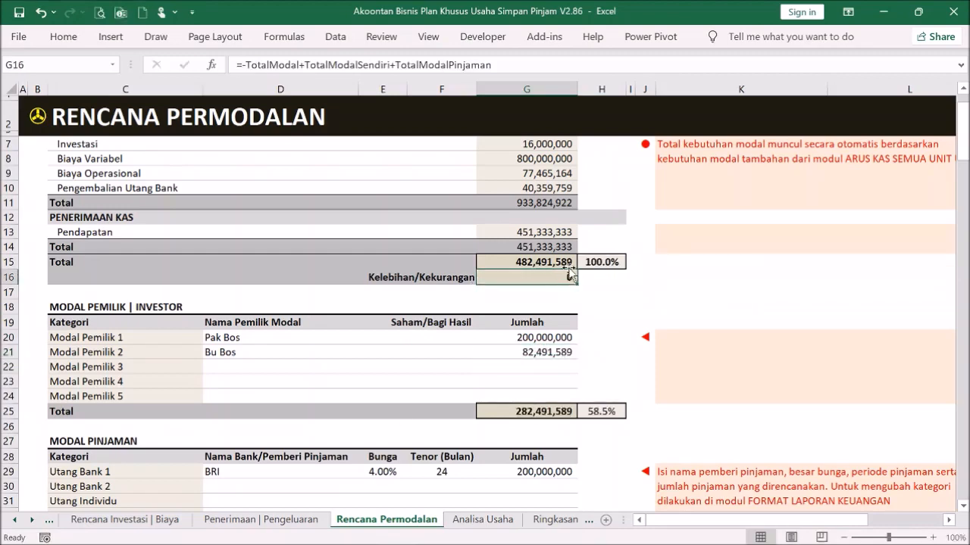
scroll(569, 277, up, 1)
drag(544, 389, 550, 404)
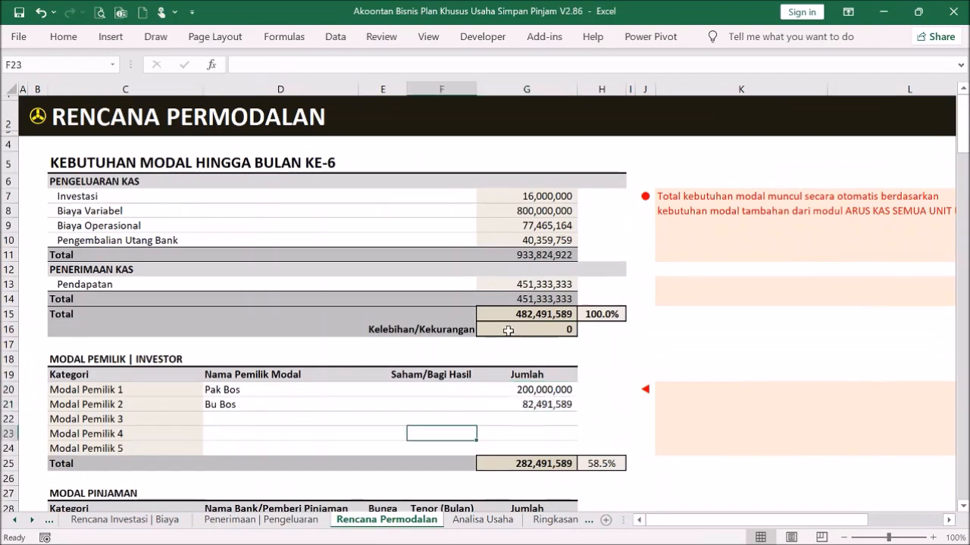
scroll(508, 330, down, 3)
click(489, 414)
scroll(559, 361, up, 3)
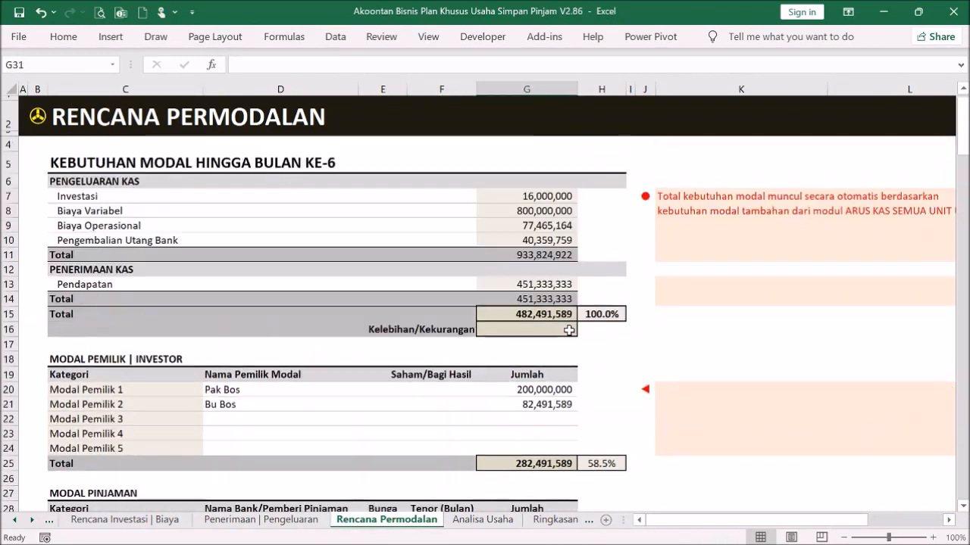
Open the Ringkasan Eksekutif from the workbook's main menu and review its five-year summary.
click(41, 121)
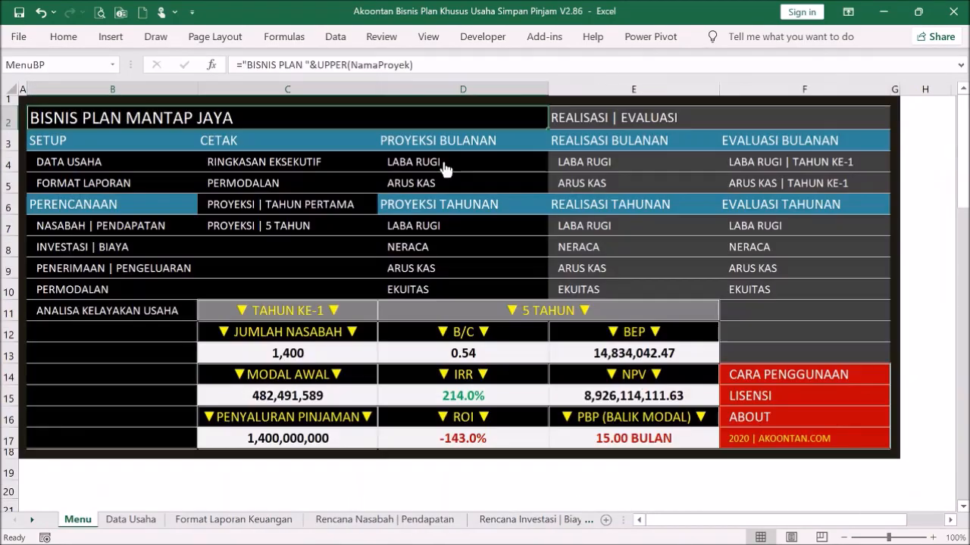
click(277, 162)
scroll(362, 297, down, 5)
scroll(362, 297, up, 6)
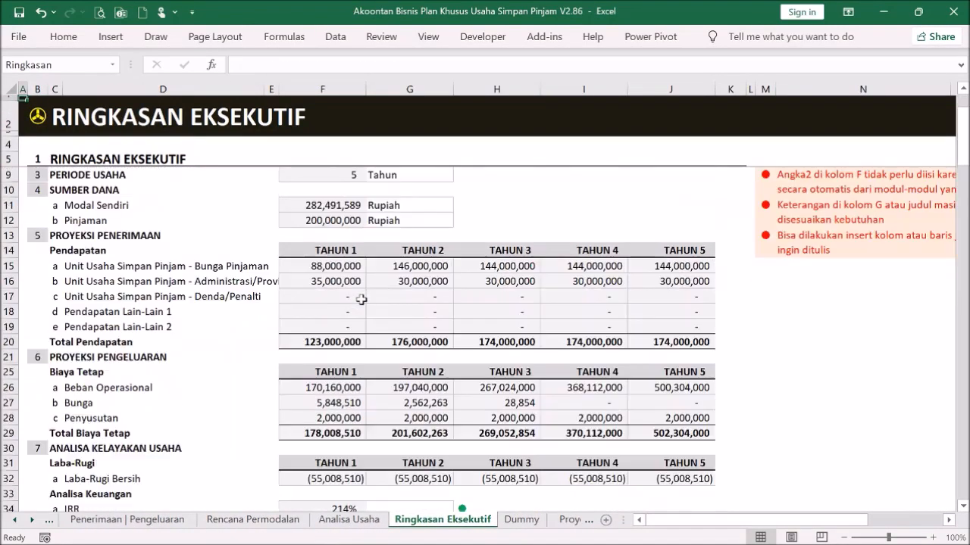
Open the yearly Proyeksi Laba Rugi from the main menu and examine Laba/Rugi Bersih for all five years.
click(37, 116)
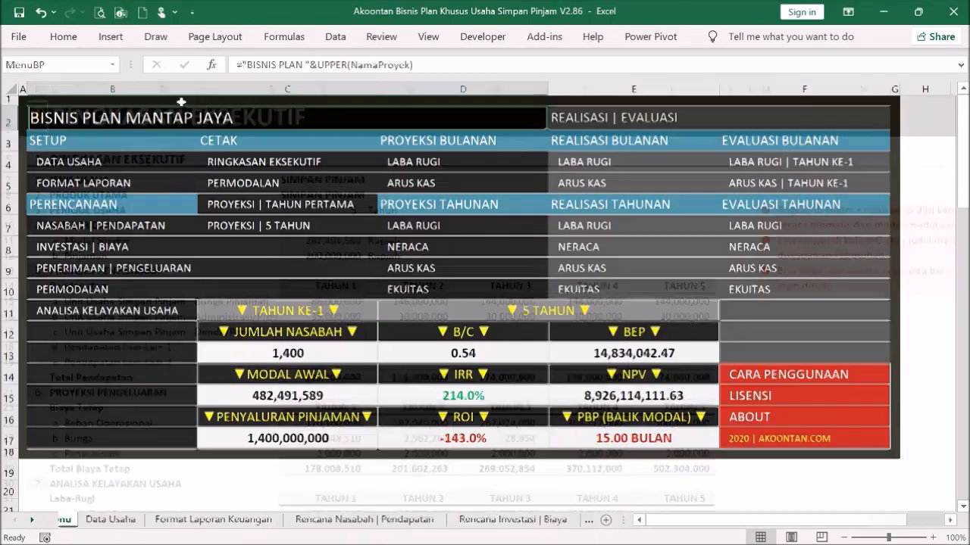
click(434, 236)
scroll(500, 288, down, 12)
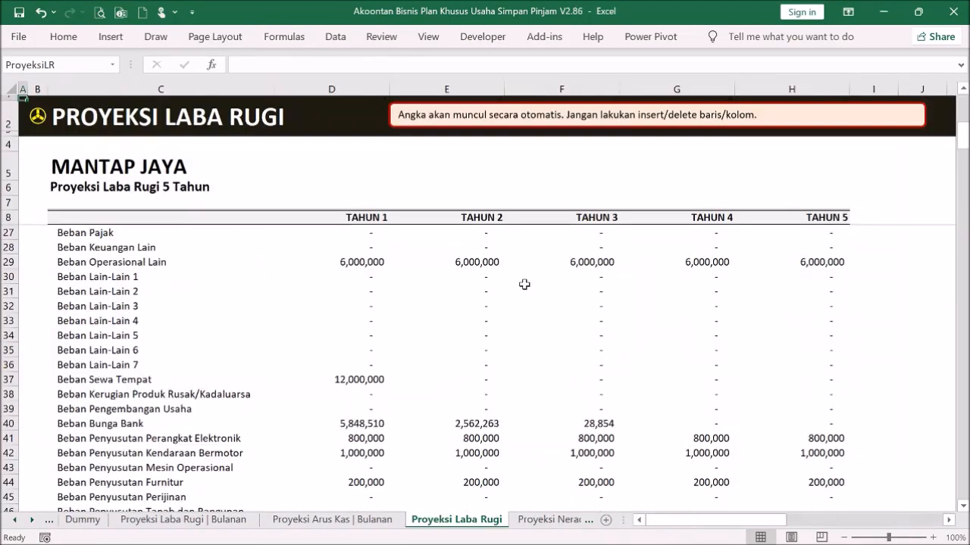
scroll(515, 281, up, 1)
drag(334, 320, 772, 314)
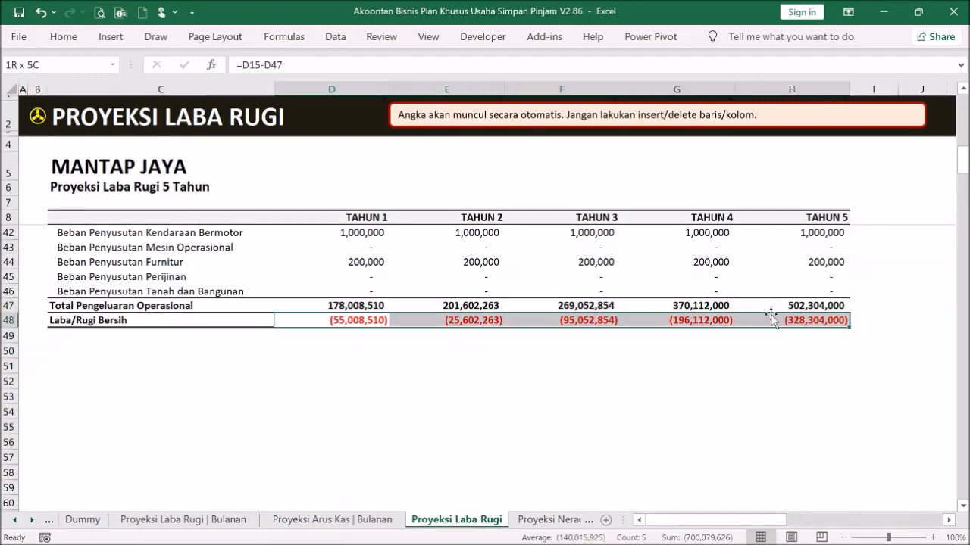
click(357, 320)
Compare Total Pendapatan with Total Pengeluaran Operasional for Tahun 1 in the Proyeksi Laba Rugi.
scroll(438, 293, up, 5)
scroll(438, 293, up, 6)
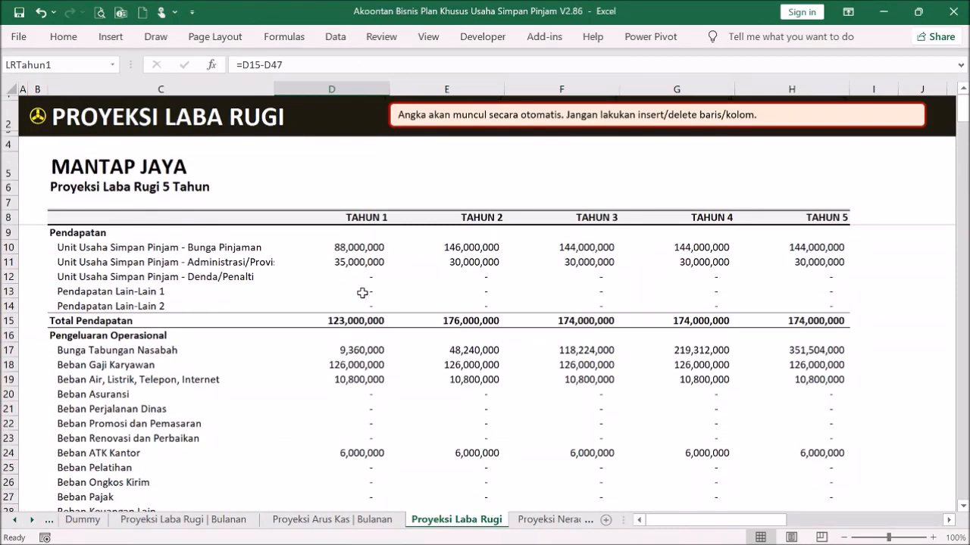
click(338, 319)
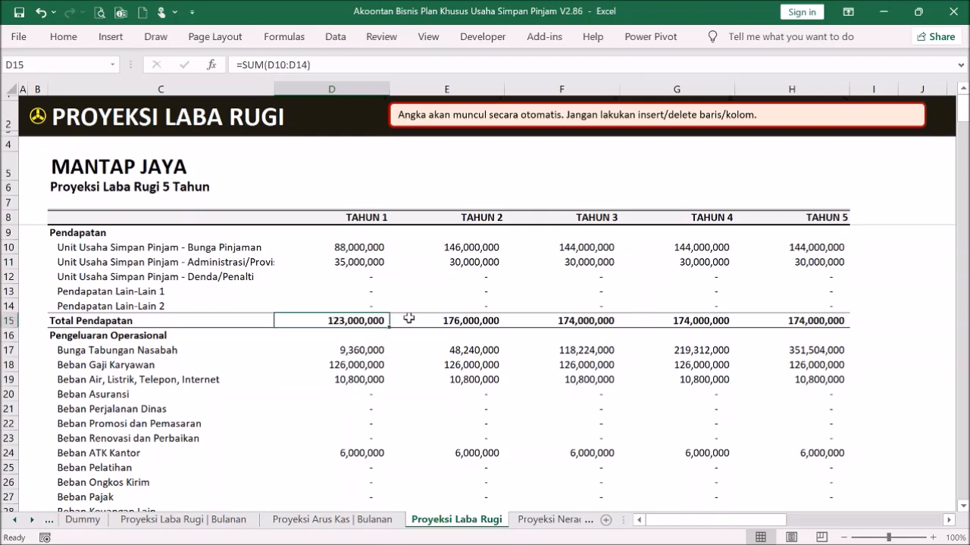
scroll(427, 361, down, 8)
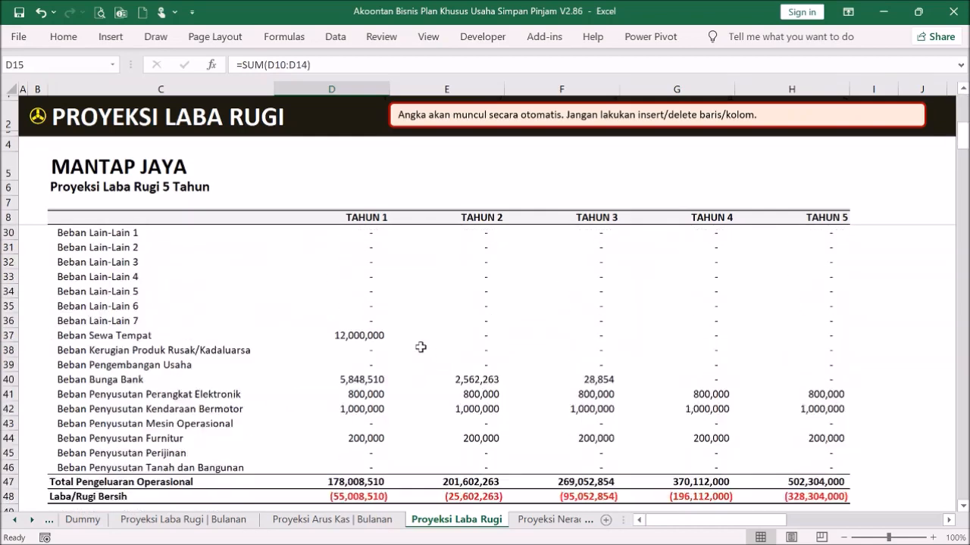
scroll(405, 321, up, 8)
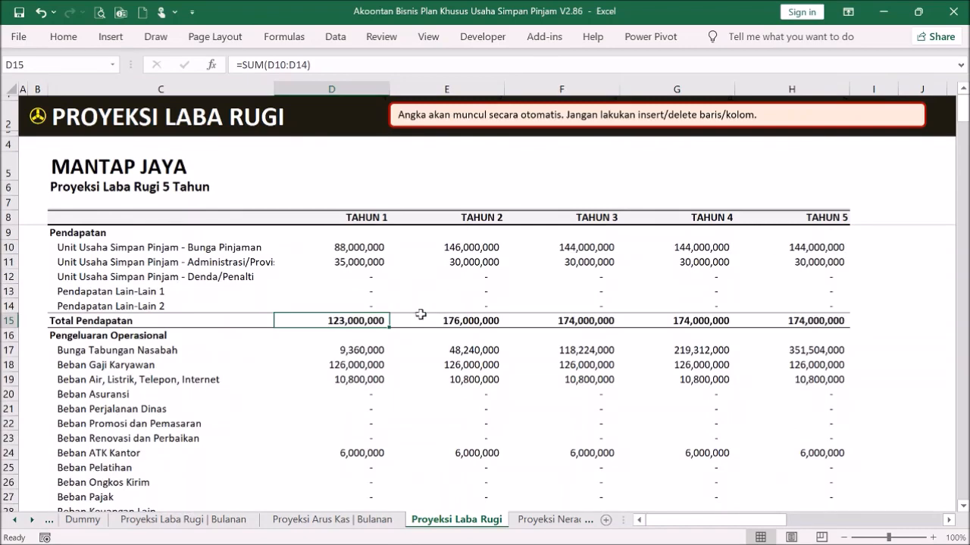
scroll(415, 322, down, 9)
click(379, 396)
scroll(503, 351, up, 5)
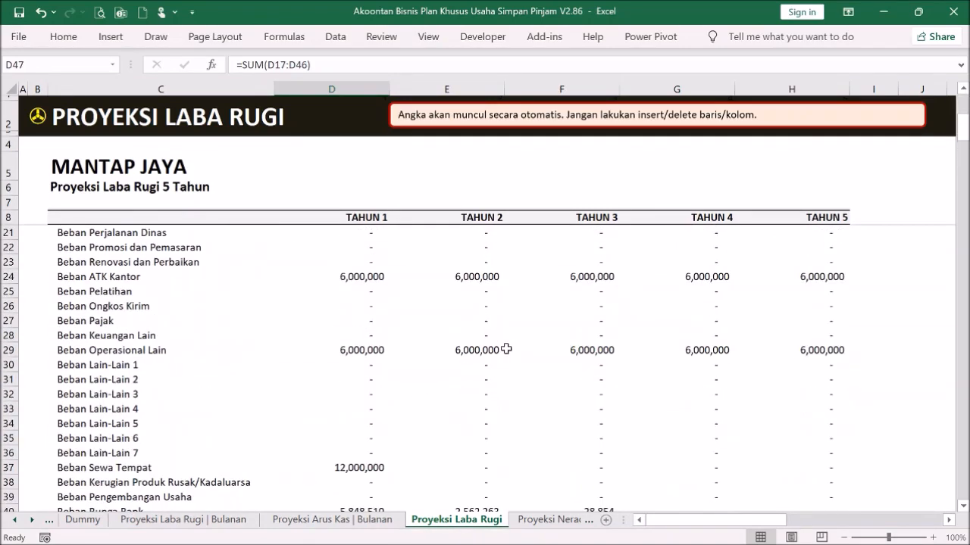
scroll(505, 350, up, 4)
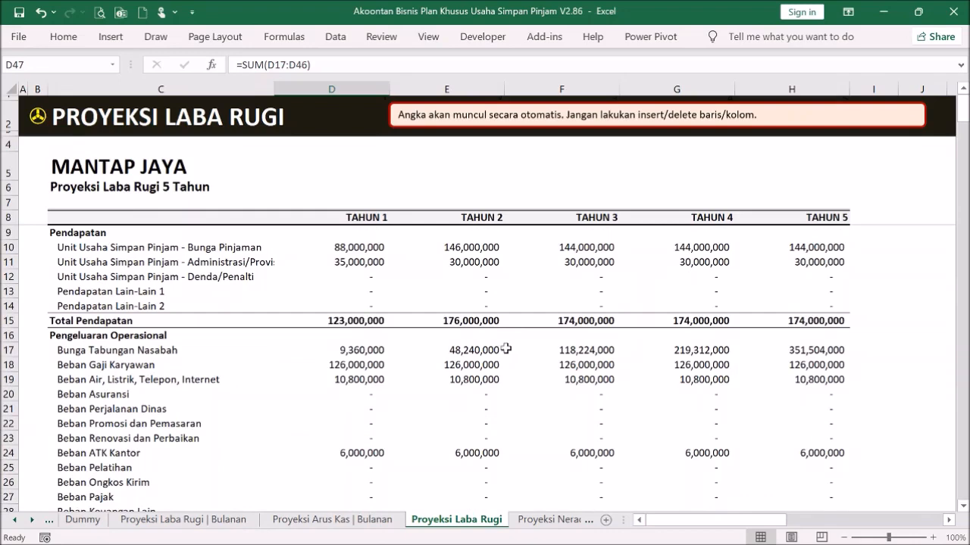
Examine the operating expense rows of the Proyeksi Laba Rugi, particularly Bunga Tabungan Nasabah for Tahun 2.
scroll(492, 271, down, 9)
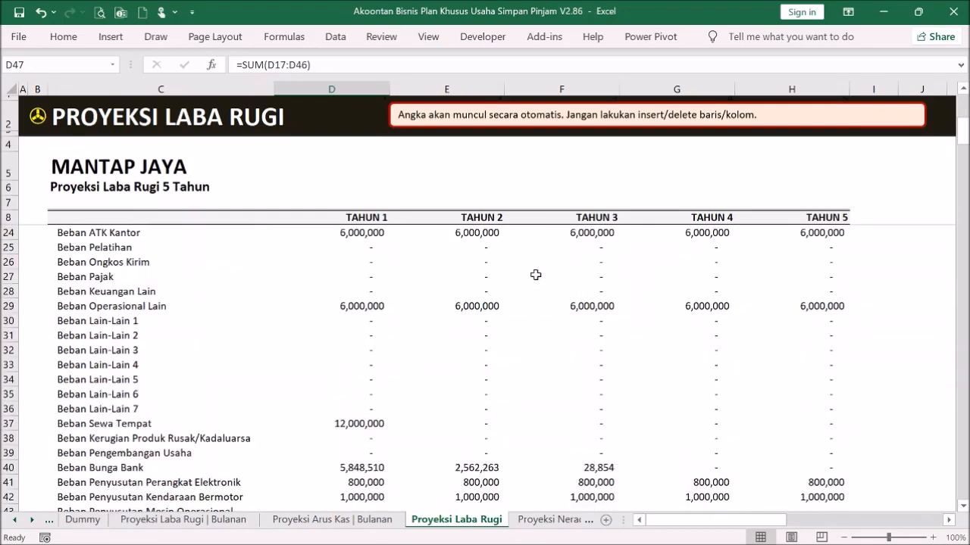
scroll(575, 365, up, 8)
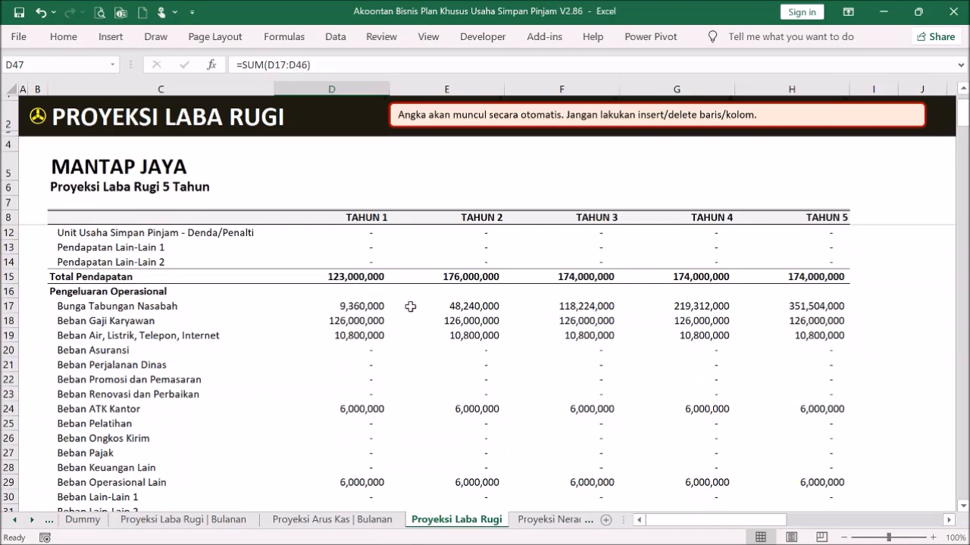
click(501, 304)
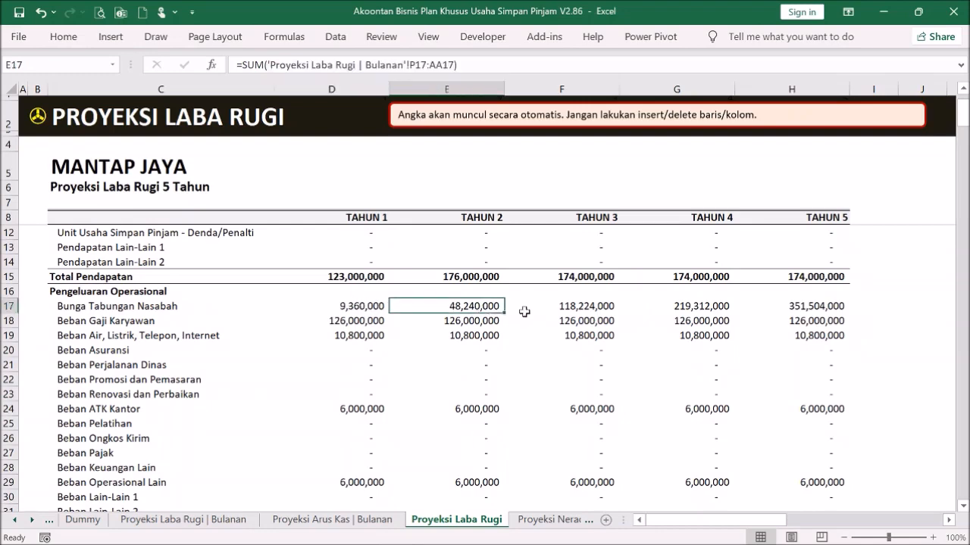
scroll(523, 309, up, 1)
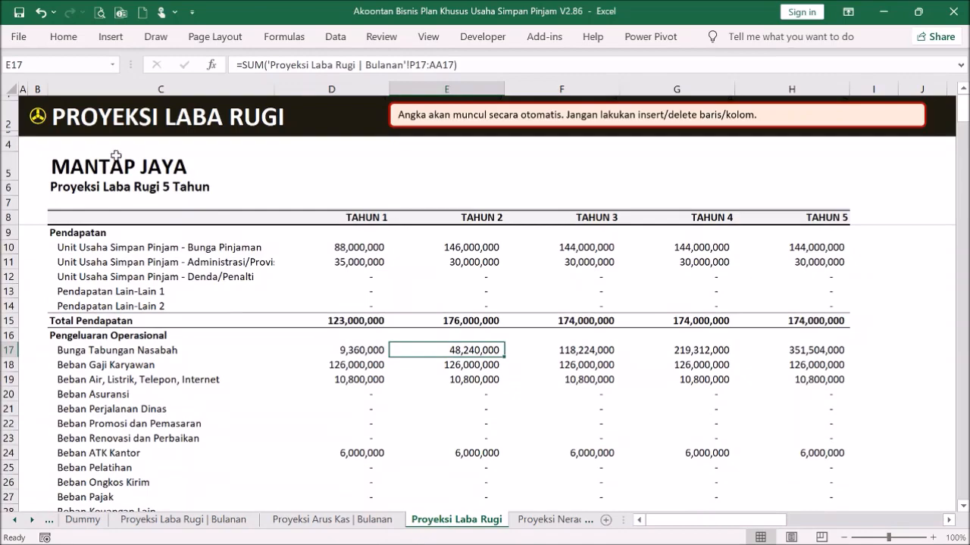
Set Nilai Pinjaman under Usaha Simpan Pinjam to 2,000,000 in the Rencana Nasabah & Pendapatan module.
click(36, 120)
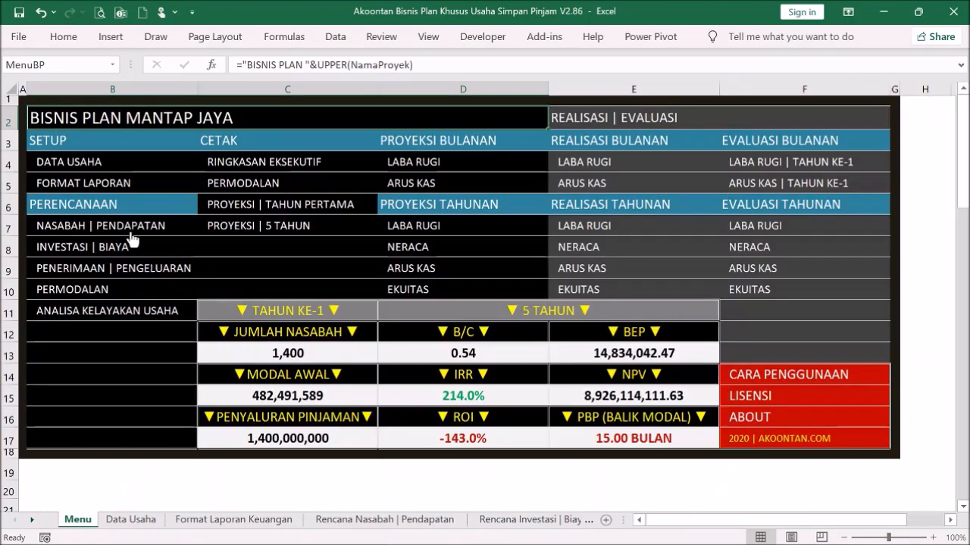
click(159, 225)
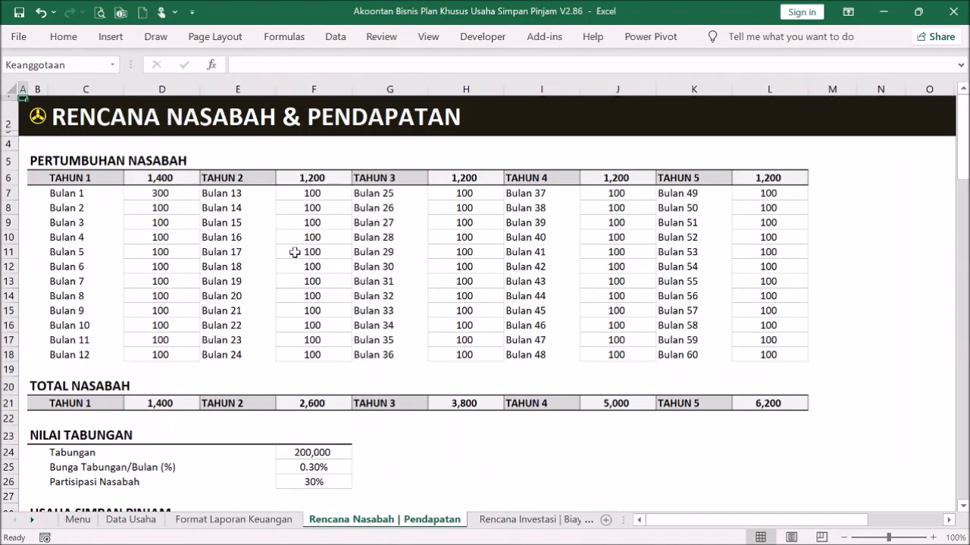
scroll(295, 252, down, 3)
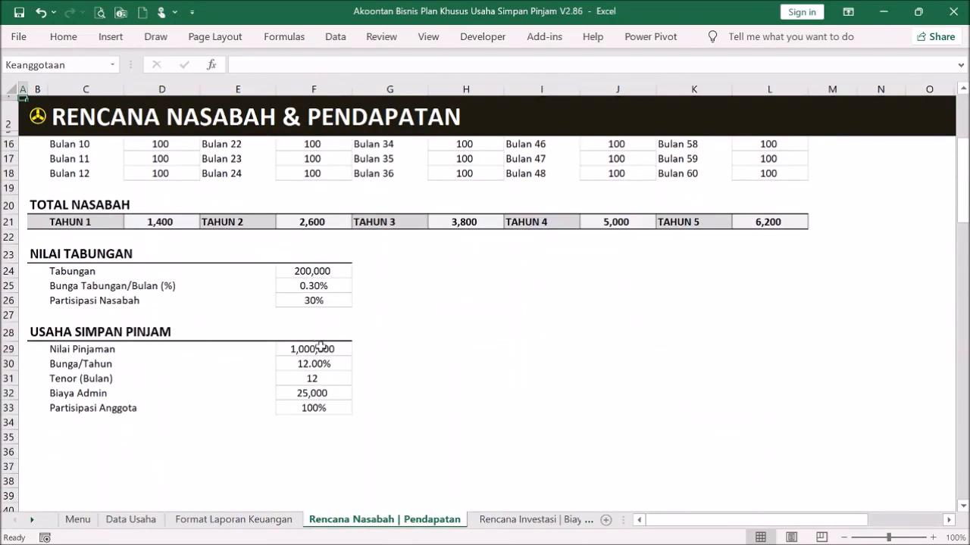
click(320, 347)
double_click(312, 347)
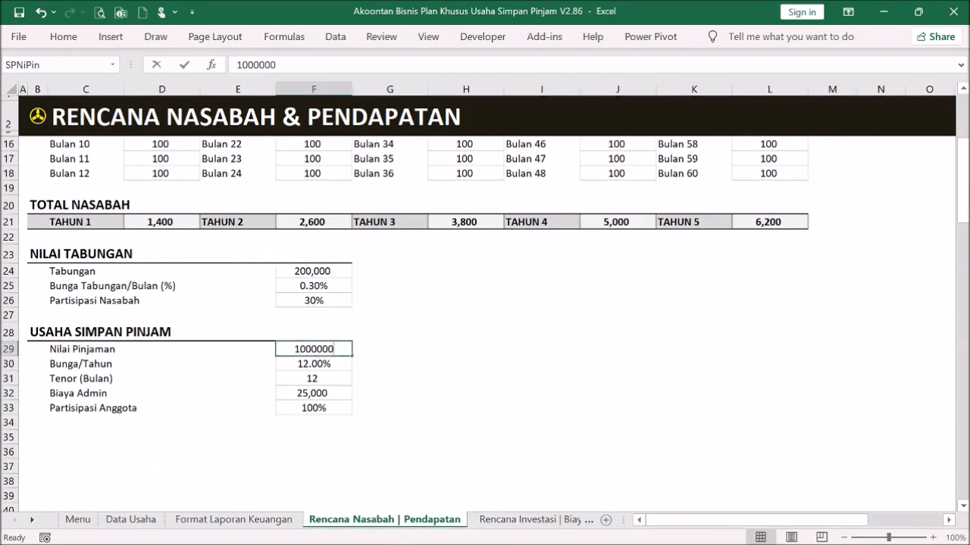
text(2,000,00)
text(0)
key(Return)
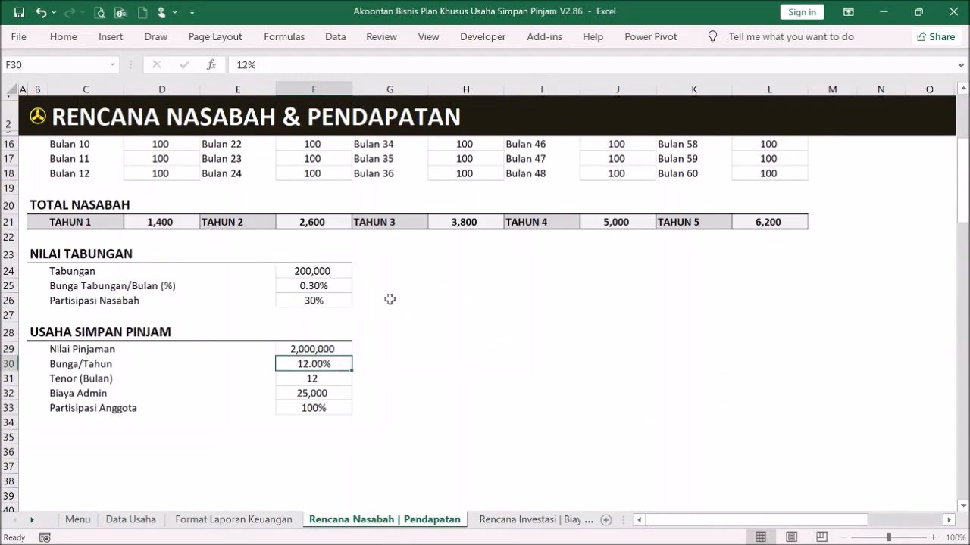
Return to Rencana Permodalan through the main menu and check the recalculated Kelebihan/Kekurangan.
scroll(388, 300, up, 4)
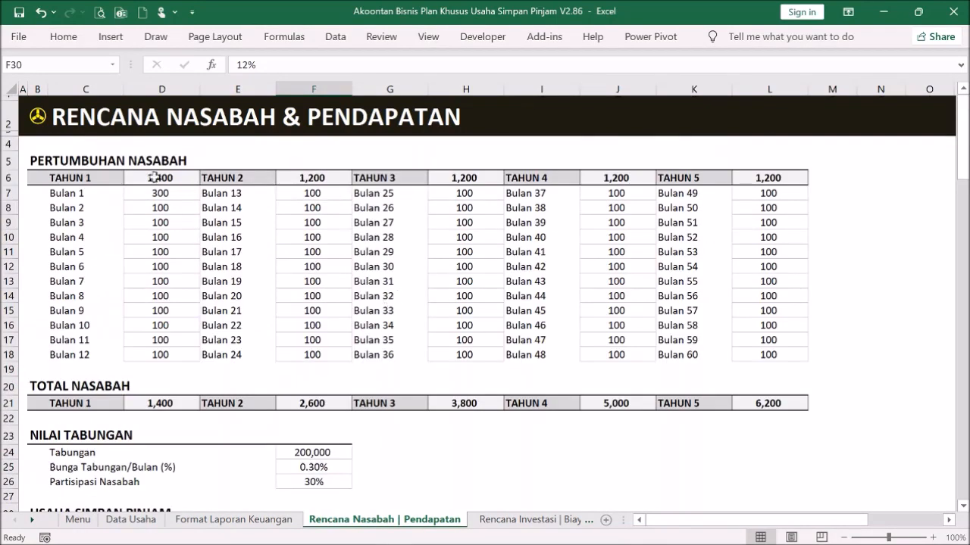
click(37, 115)
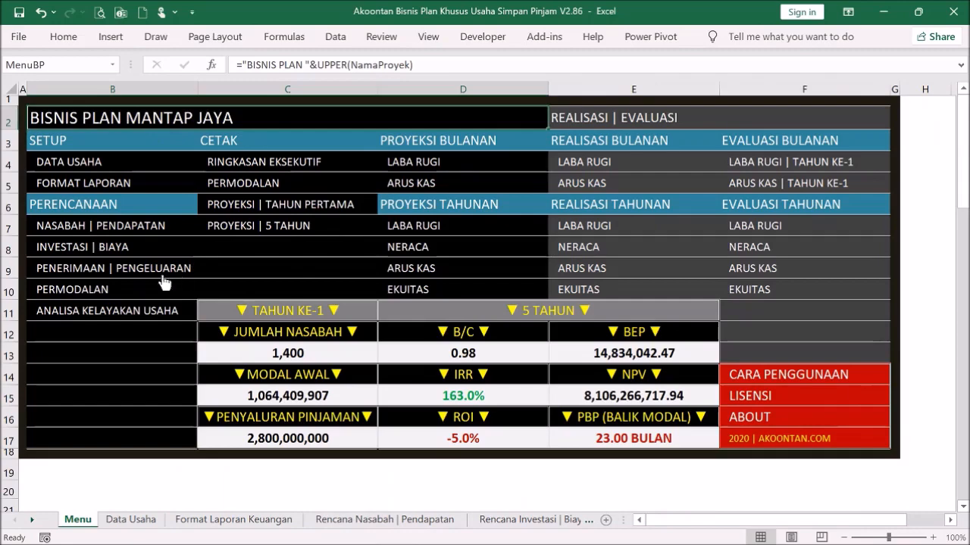
click(113, 292)
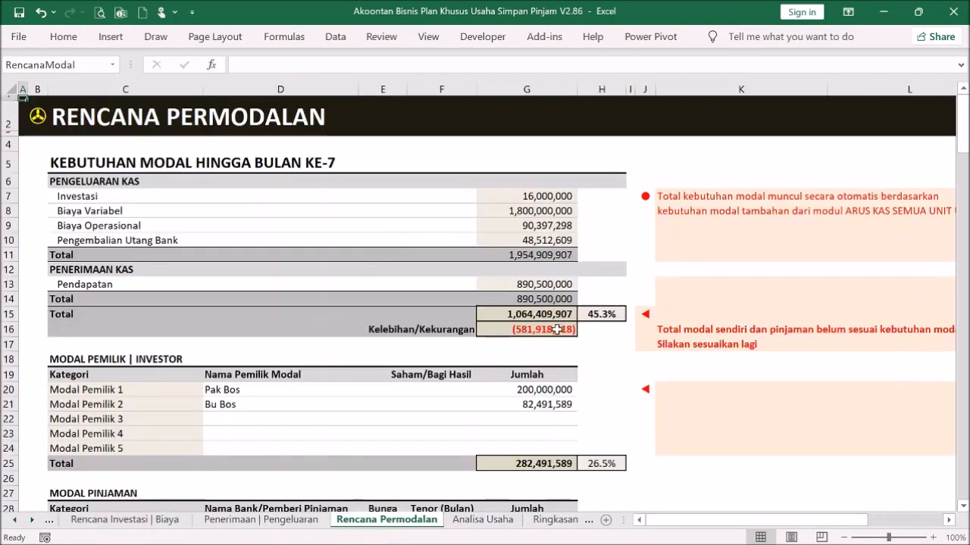
click(557, 330)
Reopen the yearly Proyeksi Laba Rugi and review the recalculated Laba/Rugi Bersih and Pendapatan.
click(37, 116)
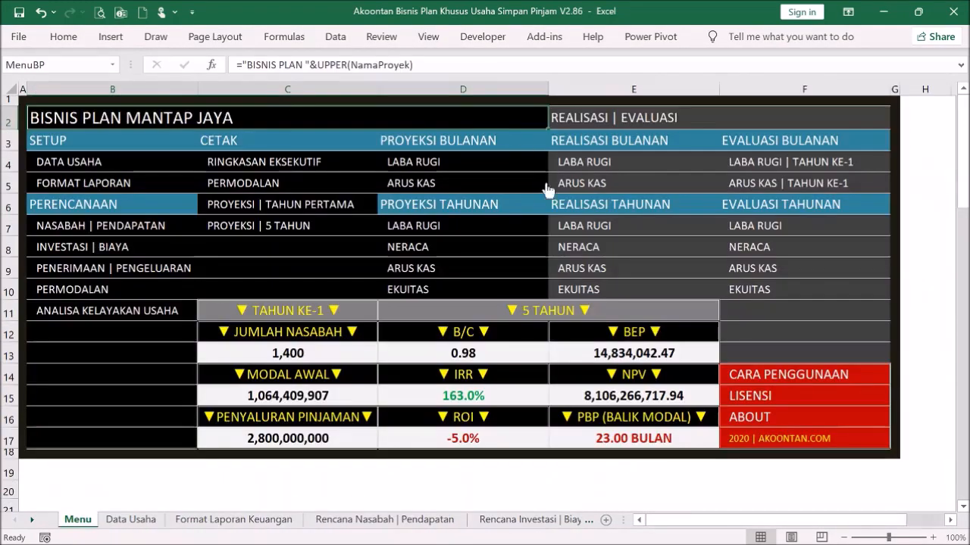
click(465, 229)
scroll(506, 248, down, 5)
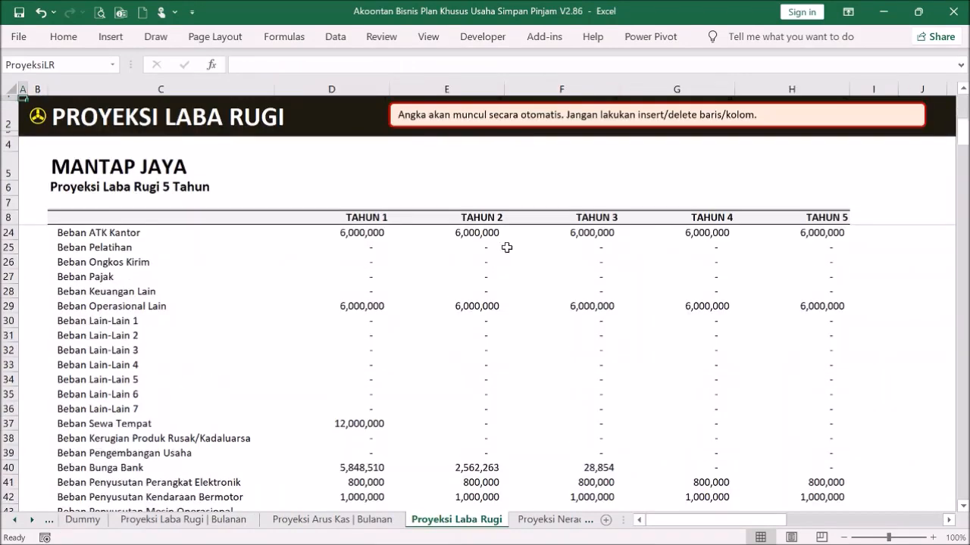
scroll(506, 246, down, 4)
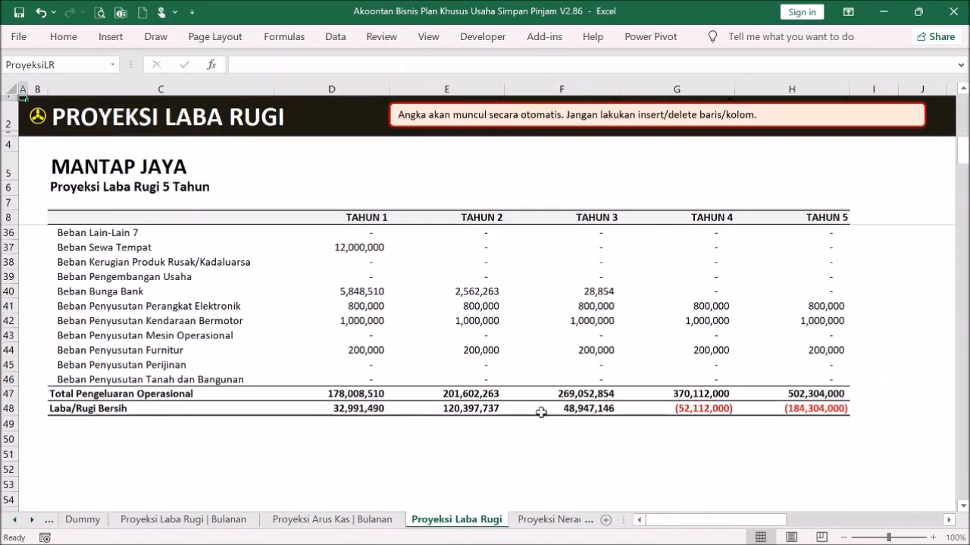
scroll(291, 341, up, 9)
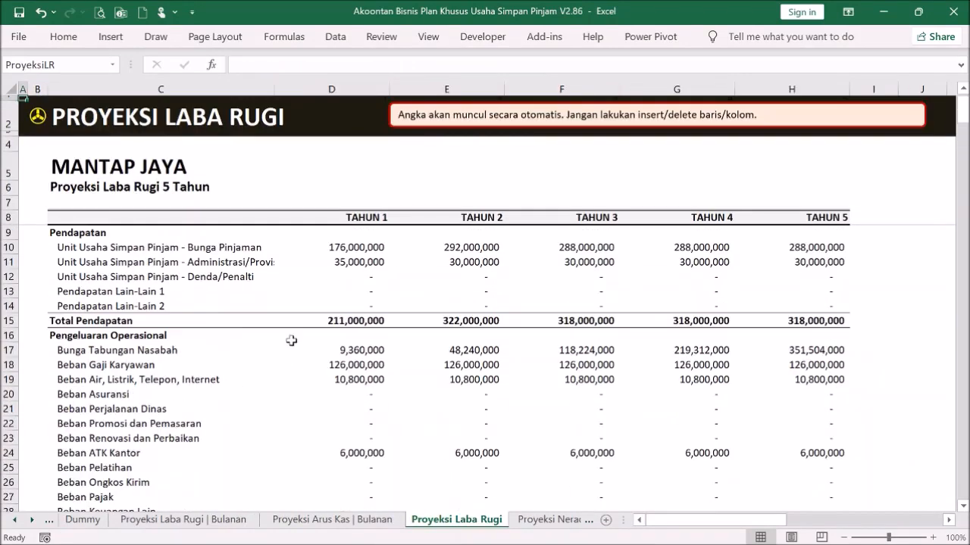
Open Rencana Permodalan from the main menu and set the Jumlah of Modal Pemilik 1 to 500,000,000.
click(47, 120)
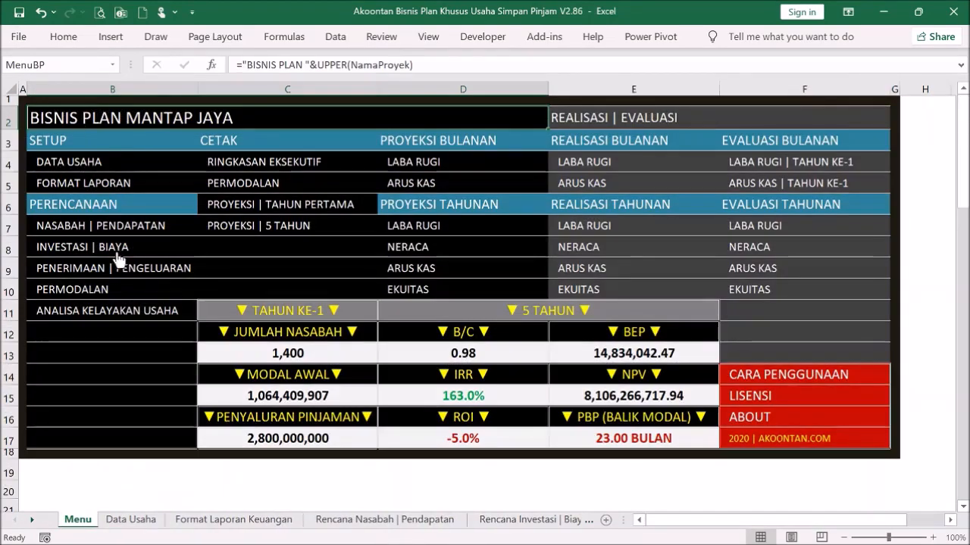
click(75, 289)
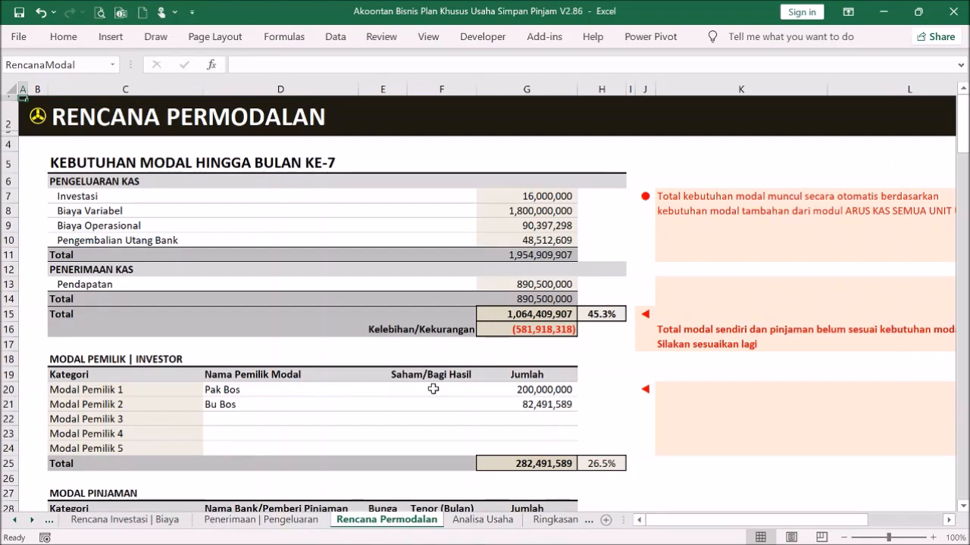
scroll(502, 356, down, 1)
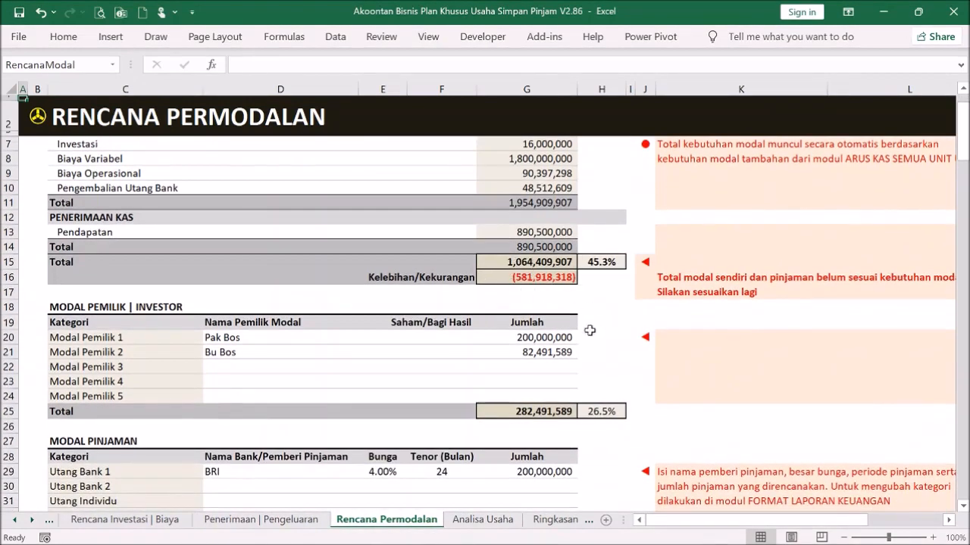
click(559, 338)
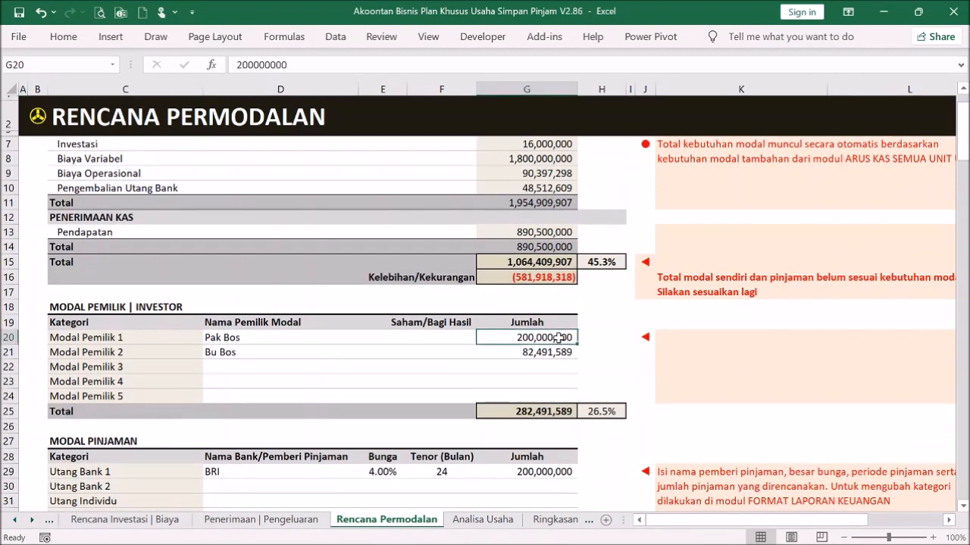
text(500000000)
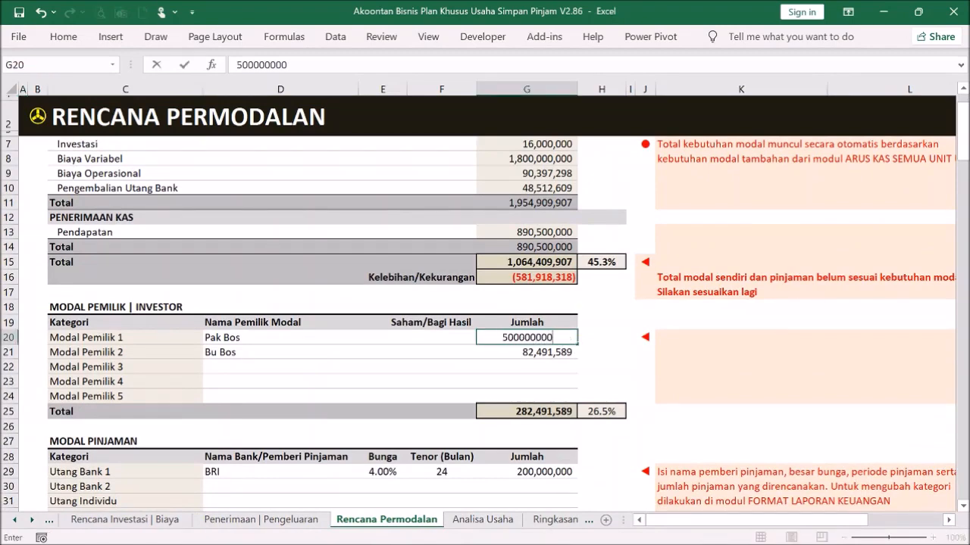
key(Return)
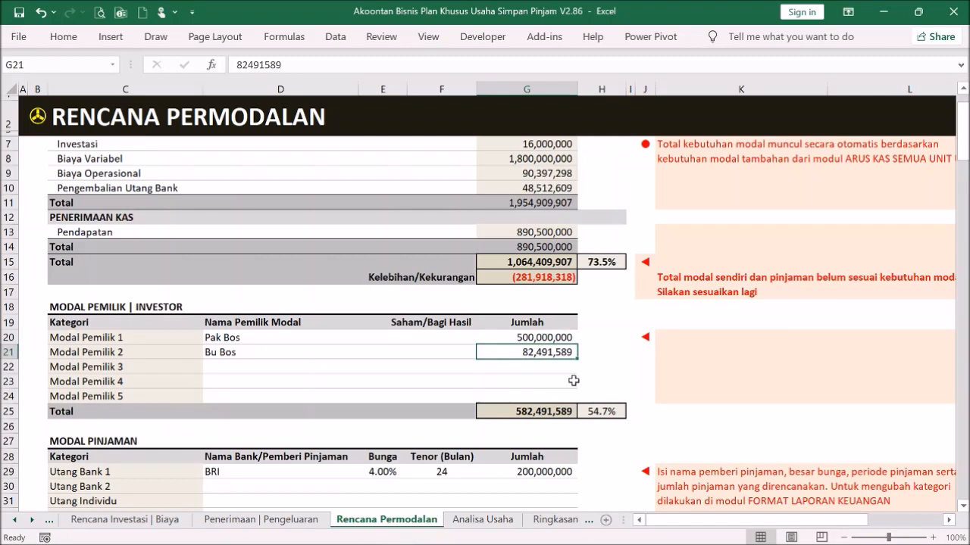
Clear the Jumlah of Modal Pemilik 2 and enter 364,409,907 to cover the remaining capital shortfall.
key(F2)
key(BackSpace)
key(BackSpace)
key(BackSpace)
key(BackSpace)
key(BackSpace)
key(BackSpace)
key(BackSpace)
key(BackSpace)
key(Return)
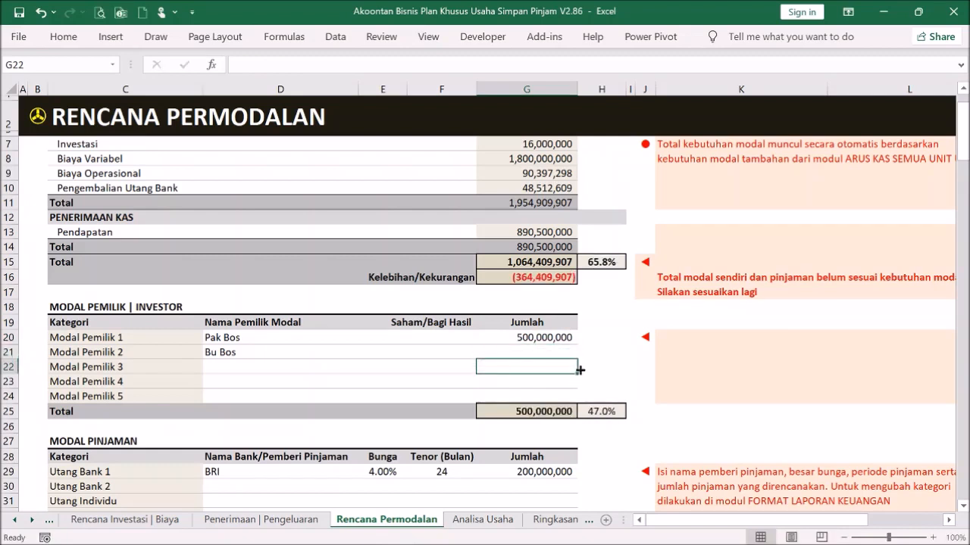
click(558, 353)
text(3)
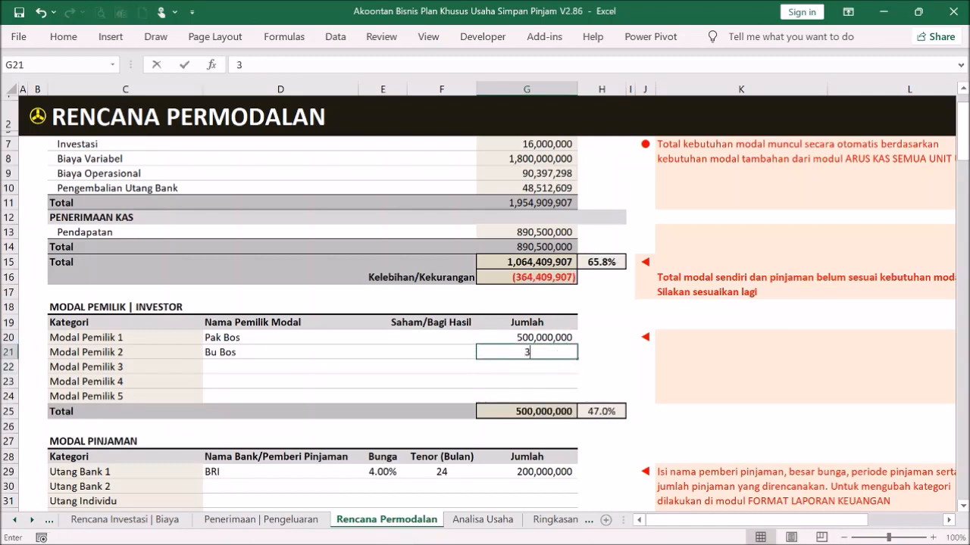
text(64,40)
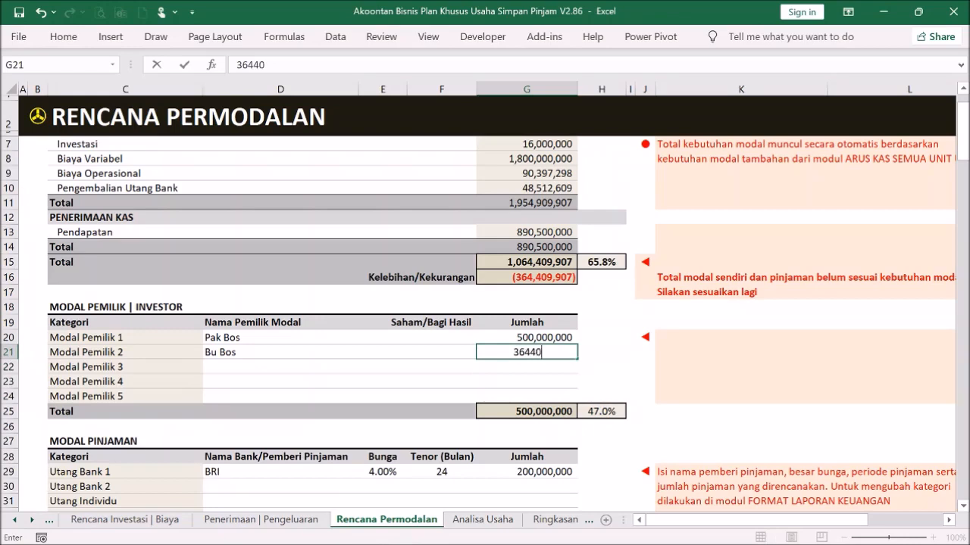
text(9,907)
key(Return)
scroll(567, 262, up, 1)
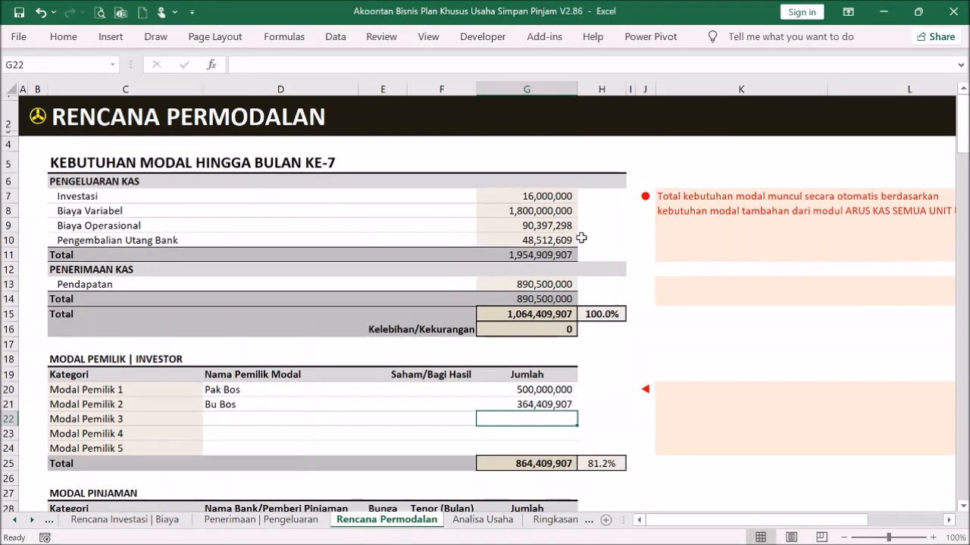
Open the Penerimaan | Pengeluaran module and examine Total Pengeluaran Kas, Total Kebutuhan Modal and the Kebutuhan Modal month.
click(37, 118)
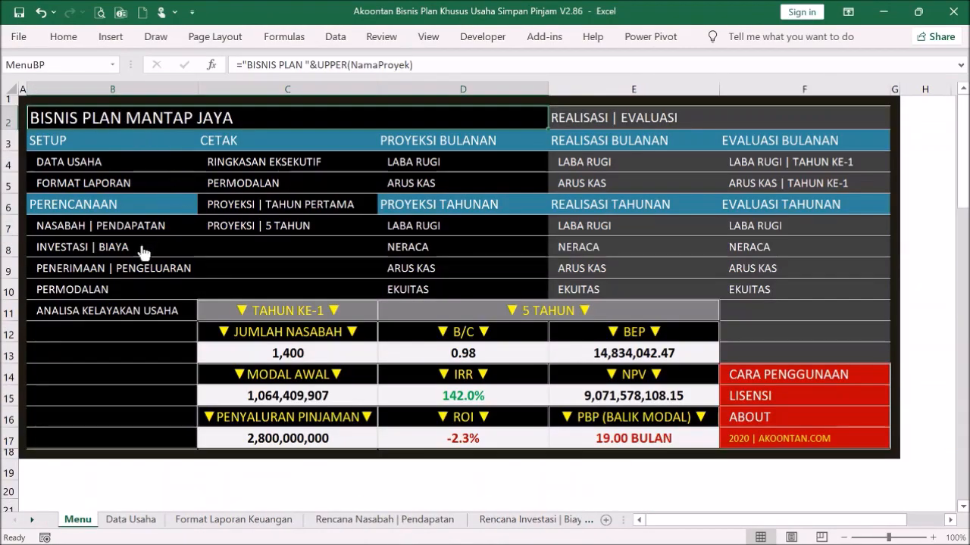
click(109, 268)
scroll(295, 251, down, 1)
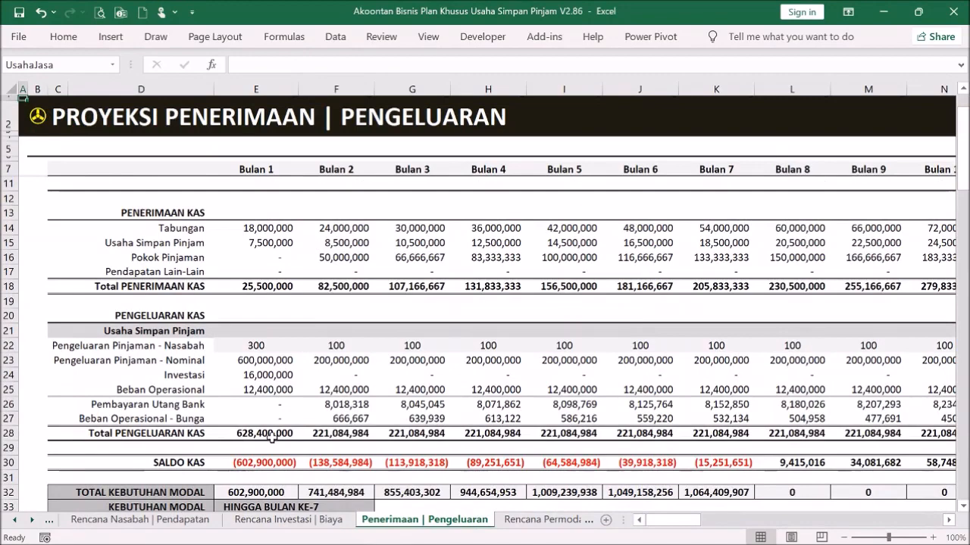
click(272, 435)
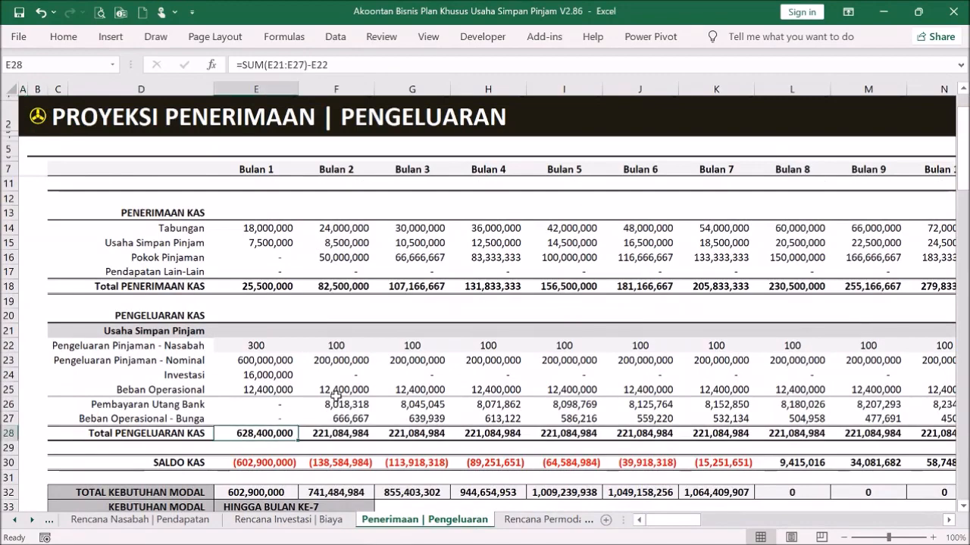
scroll(336, 395, down, 1)
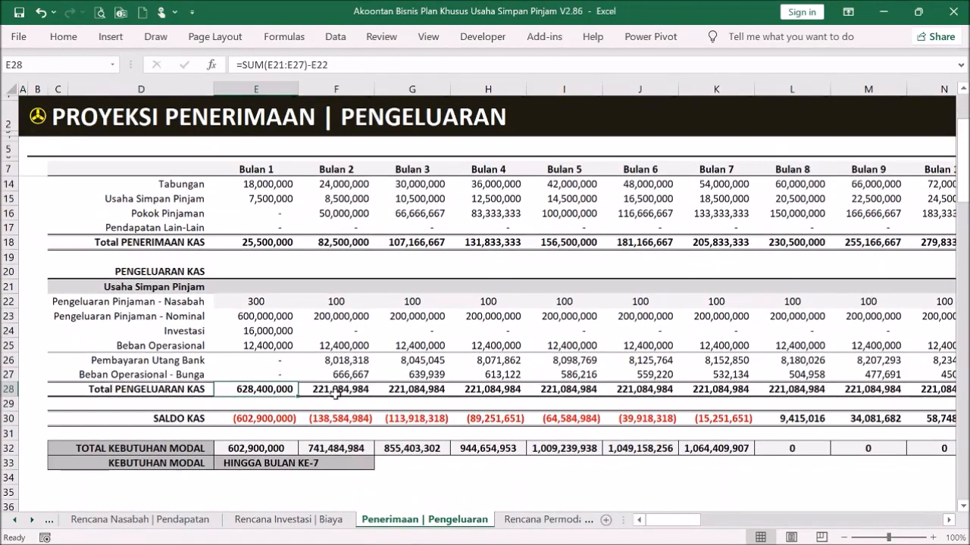
click(732, 446)
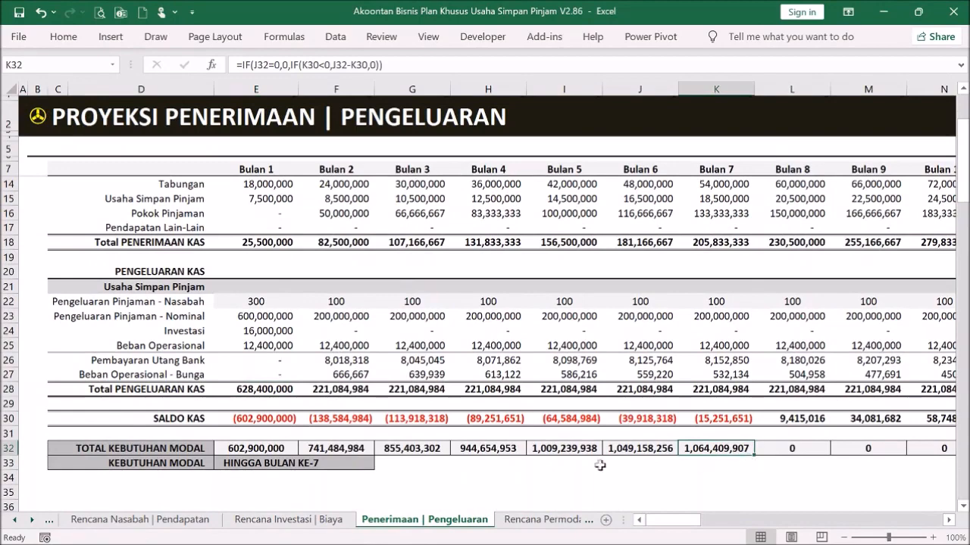
click(273, 465)
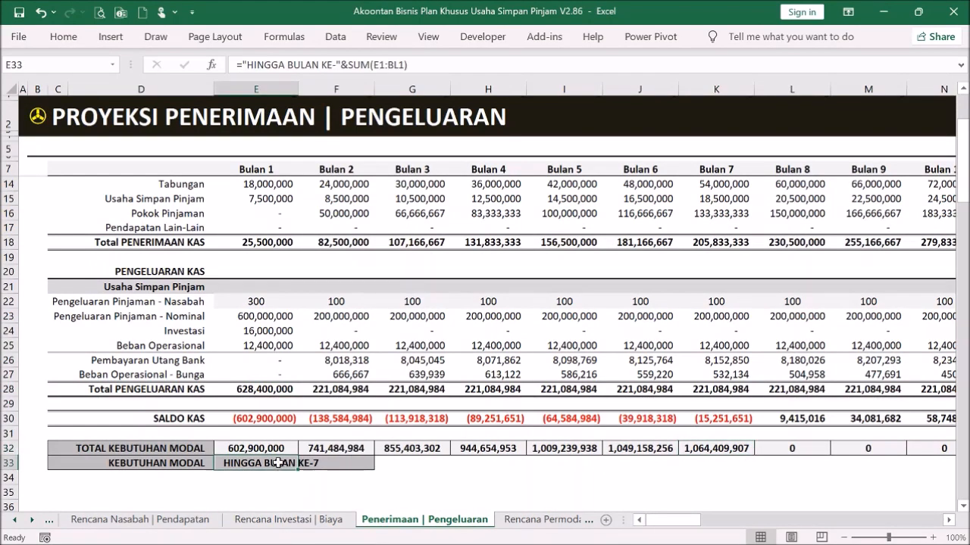
scroll(484, 432, up, 2)
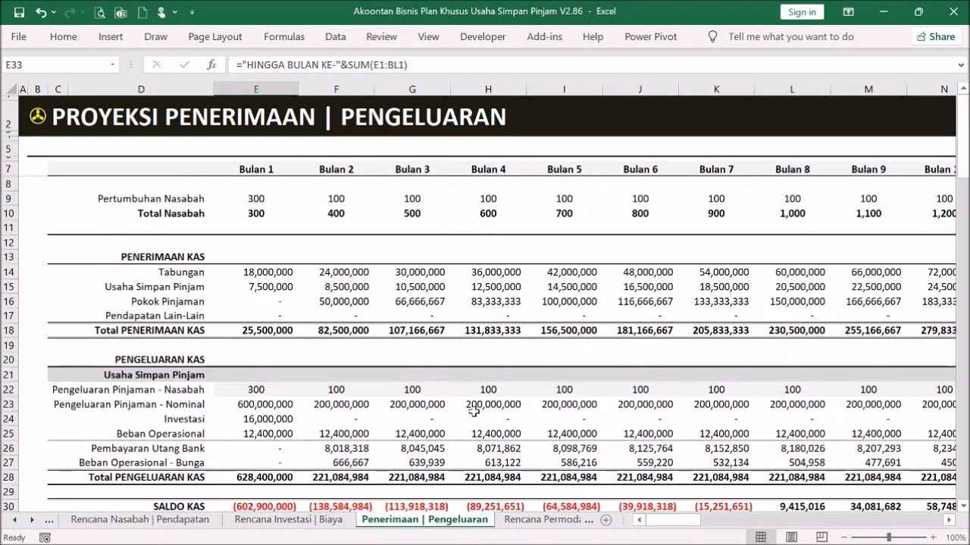
Return to Rencana Permodalan and review the Modal Pemilik and Modal Pinjaman tables.
click(53, 125)
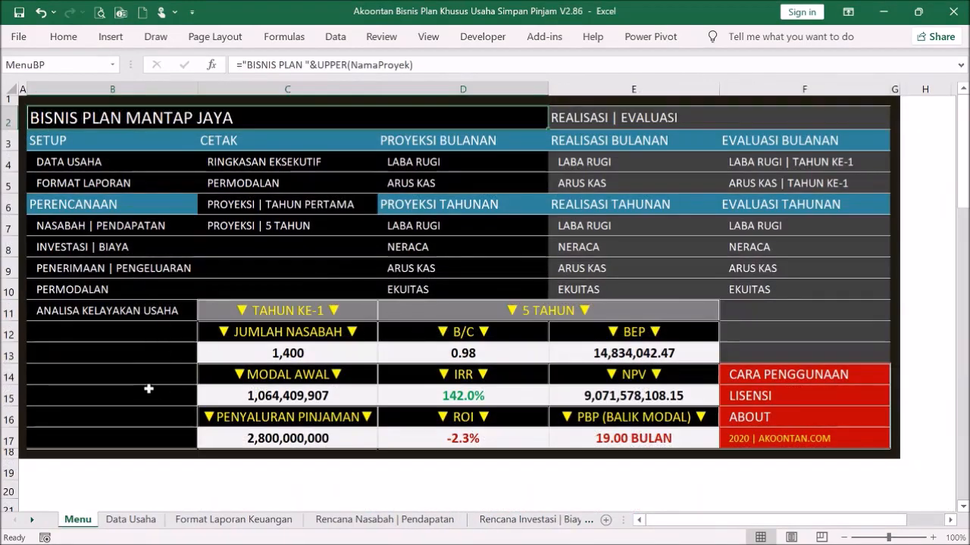
click(97, 290)
click(551, 419)
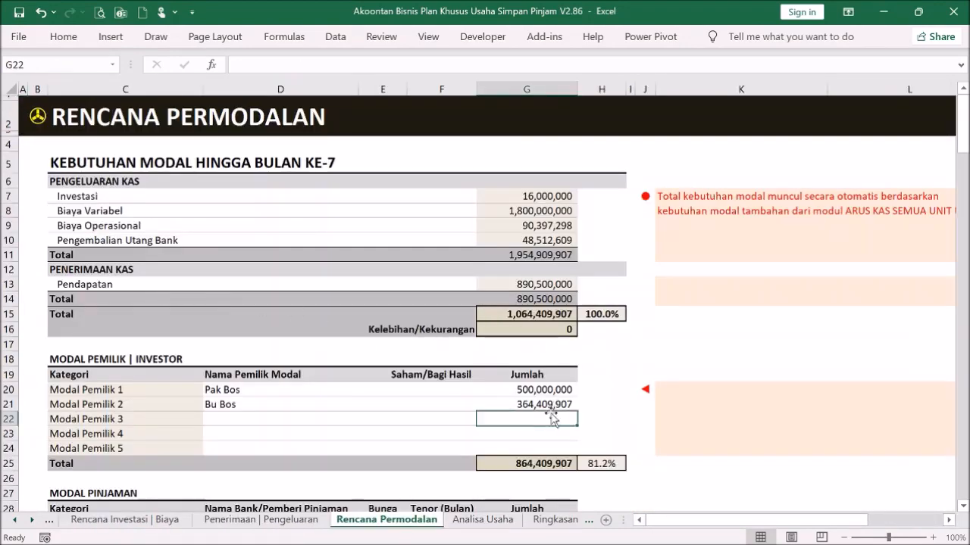
scroll(551, 419, down, 2)
scroll(536, 431, up, 2)
View the feasibility indicators on the main menu and recheck the capital sources in Rencana Permodalan.
click(37, 121)
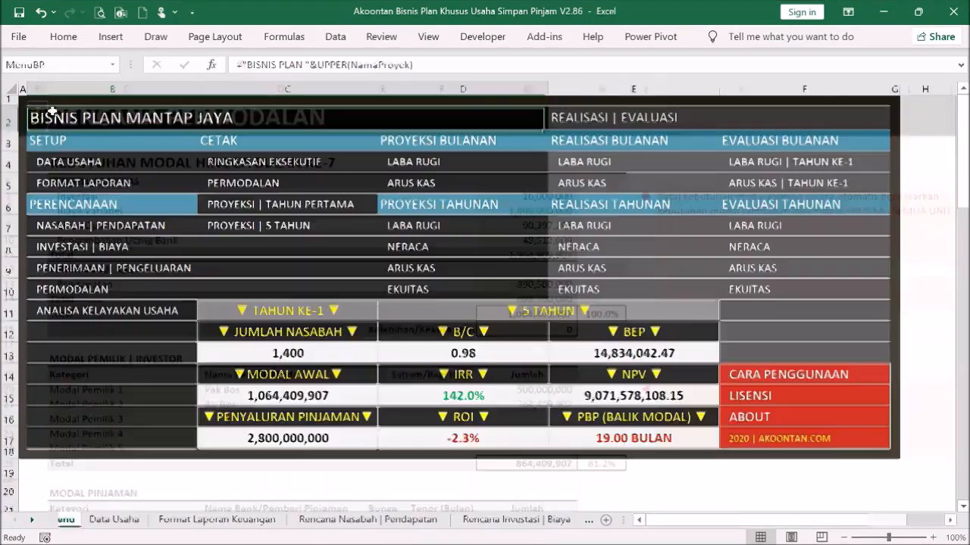
click(260, 486)
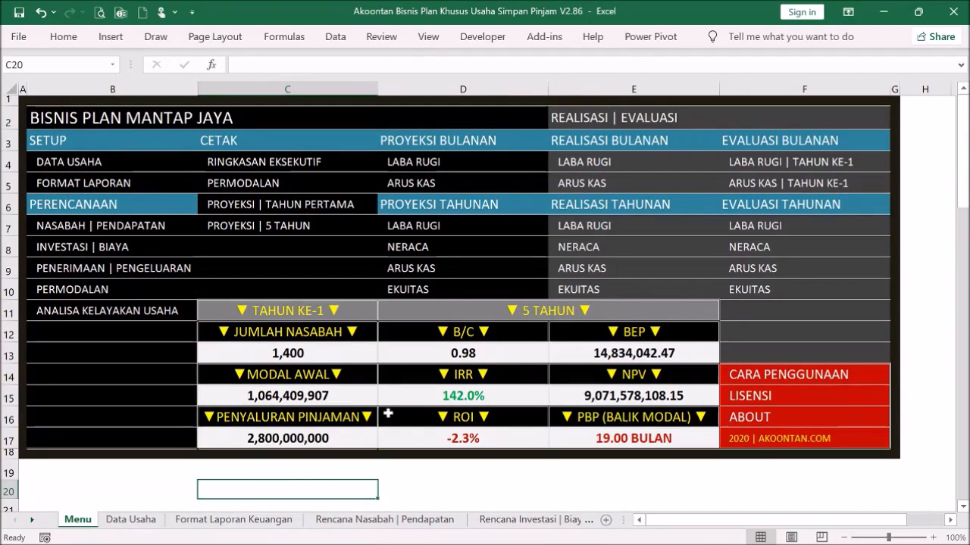
click(163, 290)
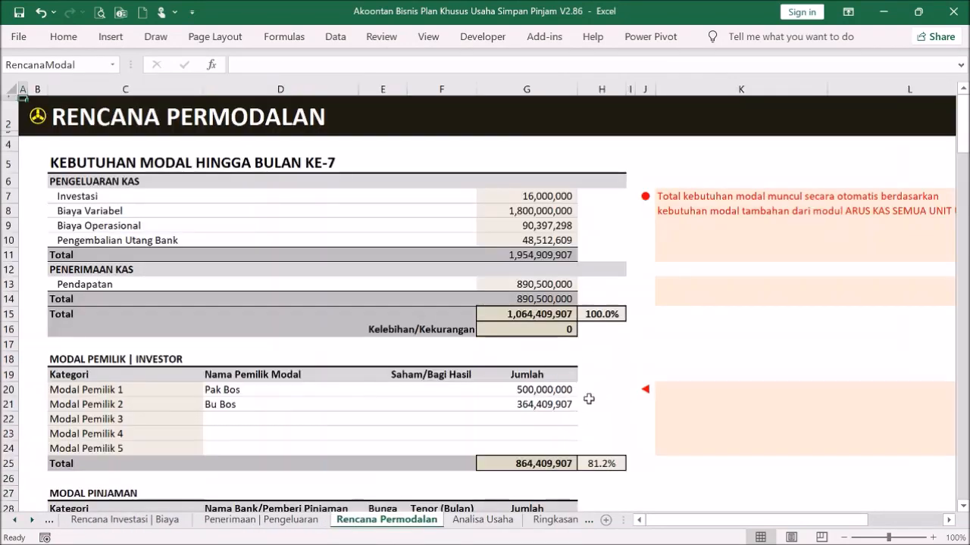
scroll(565, 390, down, 2)
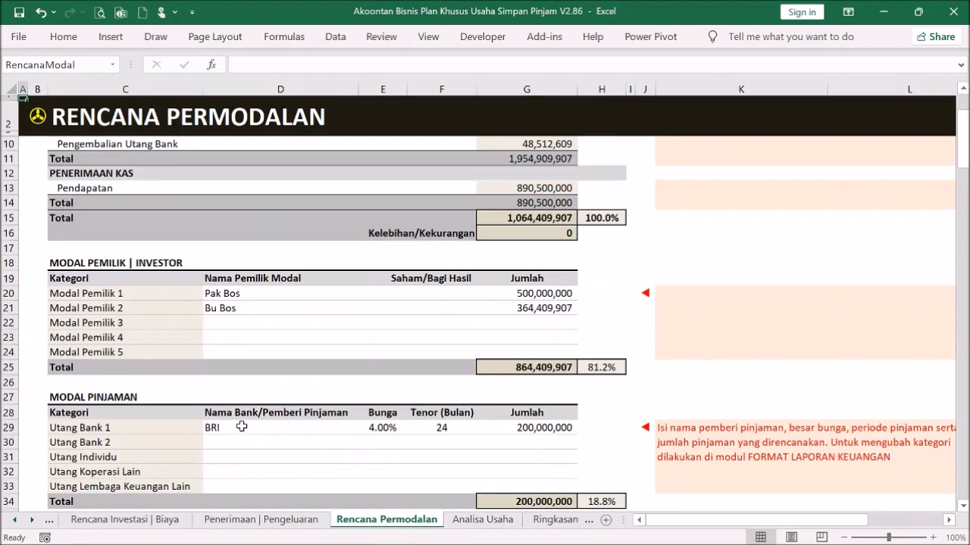
scroll(250, 426, up, 2)
Open Rencana Nasabah & Pendapatan and review the customer growth, Nilai Tabungan and Usaha Simpan Pinjam assumptions.
click(37, 118)
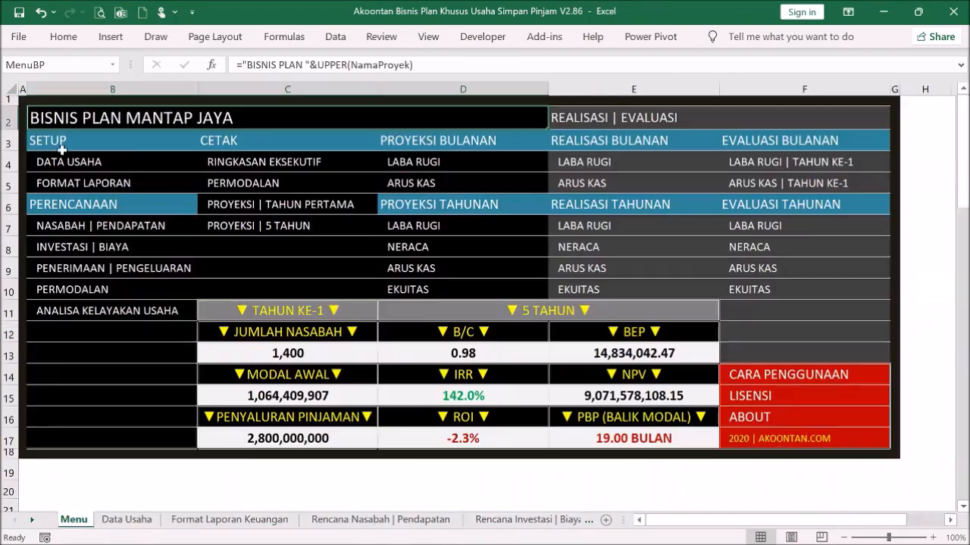
click(143, 226)
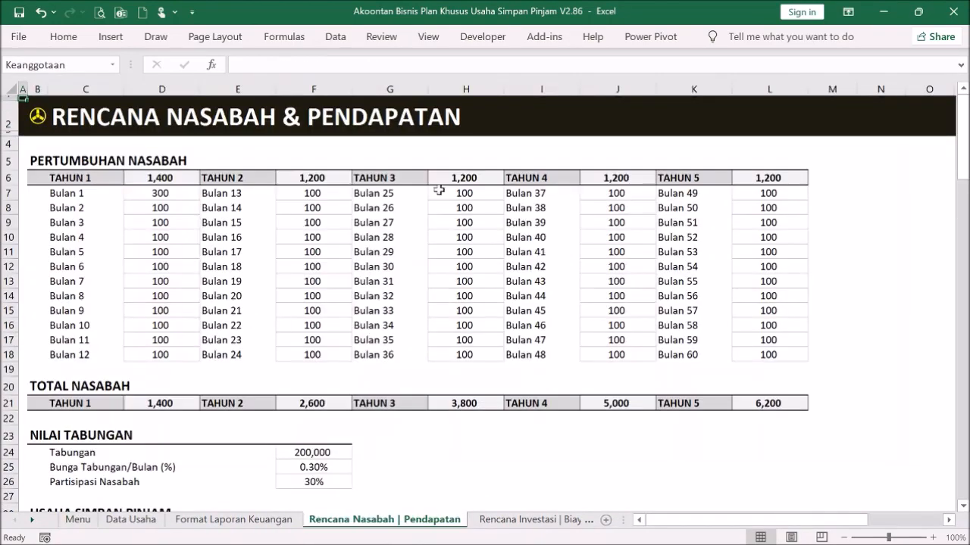
scroll(209, 389, down, 2)
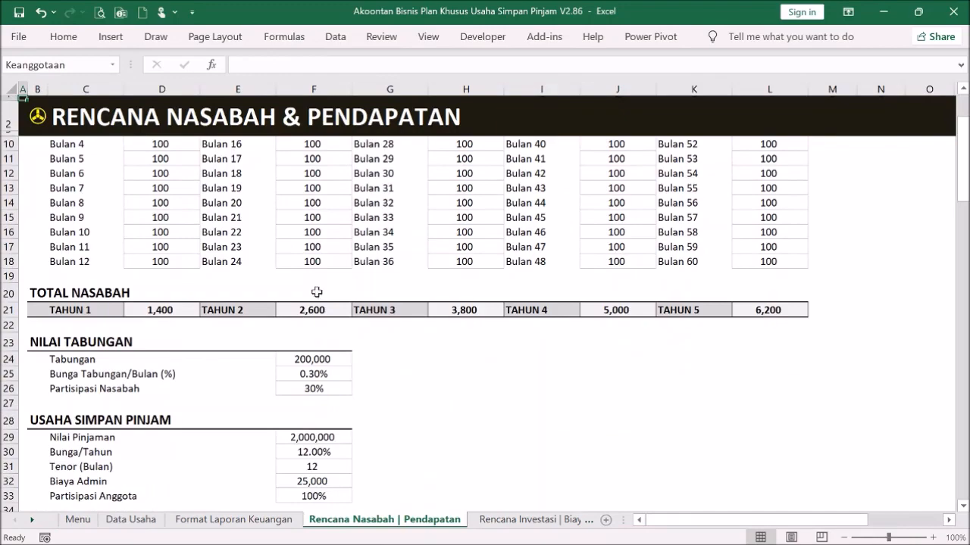
scroll(317, 293, up, 2)
Reopen the Penerimaan | Pengeluaran module and review Saldo Kas and Total Kebutuhan Modal.
click(37, 118)
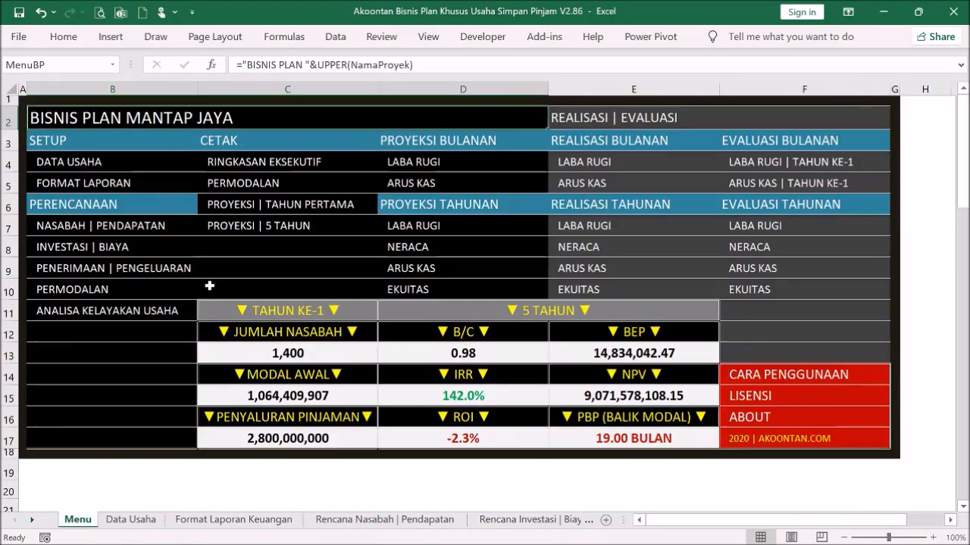
click(113, 268)
scroll(443, 265, down, 3)
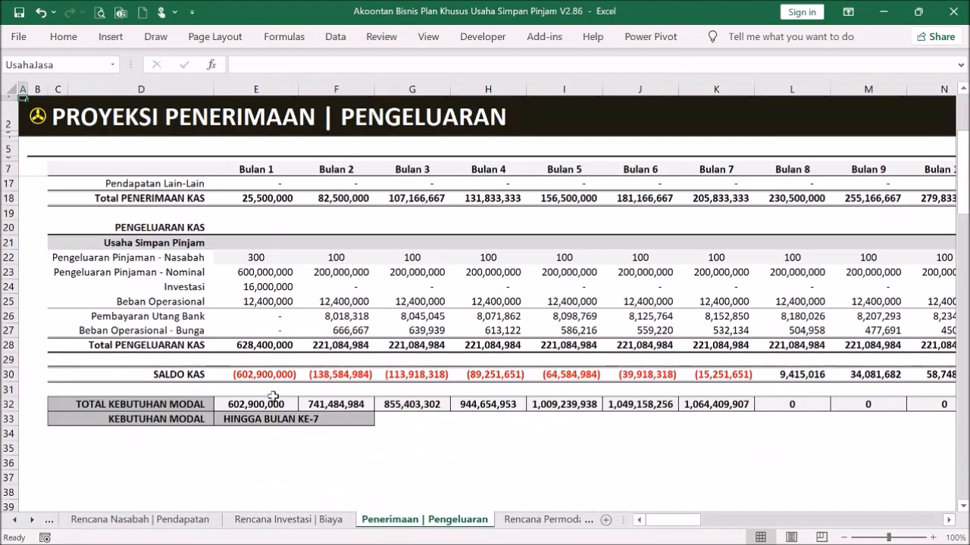
scroll(461, 236, up, 3)
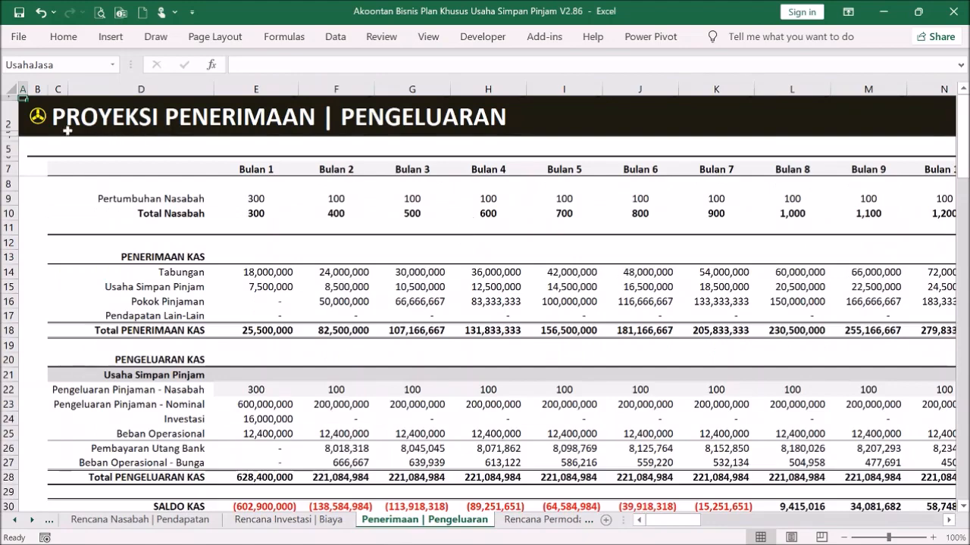
Open the yearly Proyeksi Laba Rugi and examine Laba/Rugi Bersih and the Tahun 2 Bunga Tabungan Nasabah.
click(37, 118)
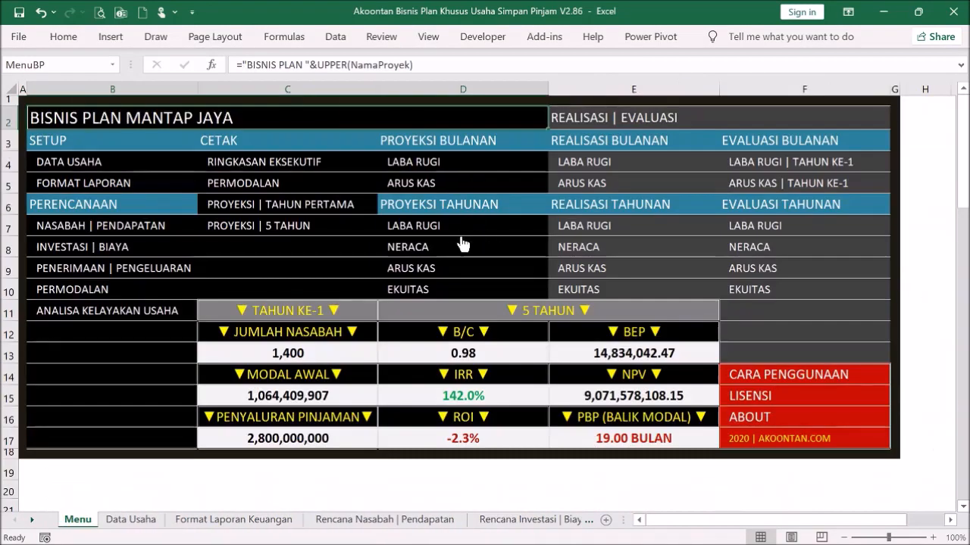
click(387, 225)
scroll(530, 273, down, 9)
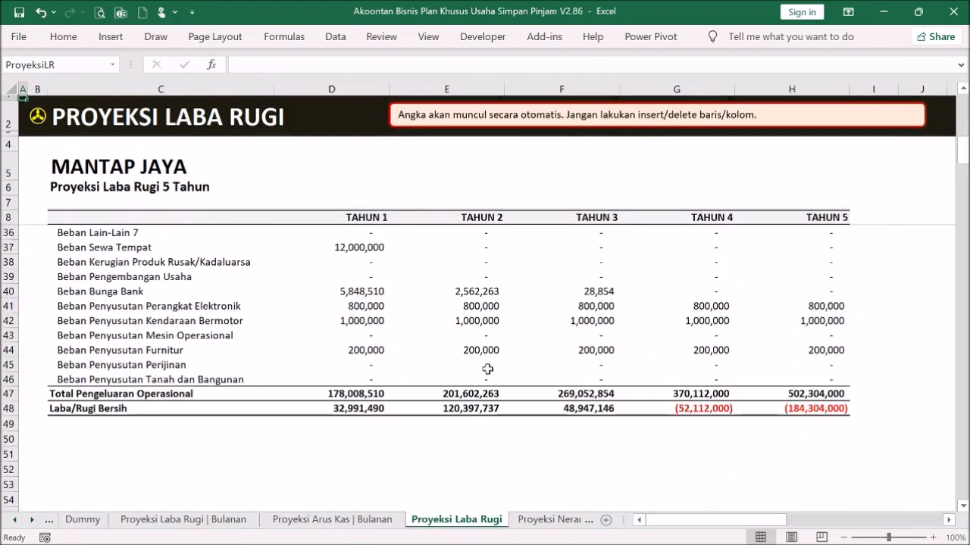
scroll(482, 401, up, 8)
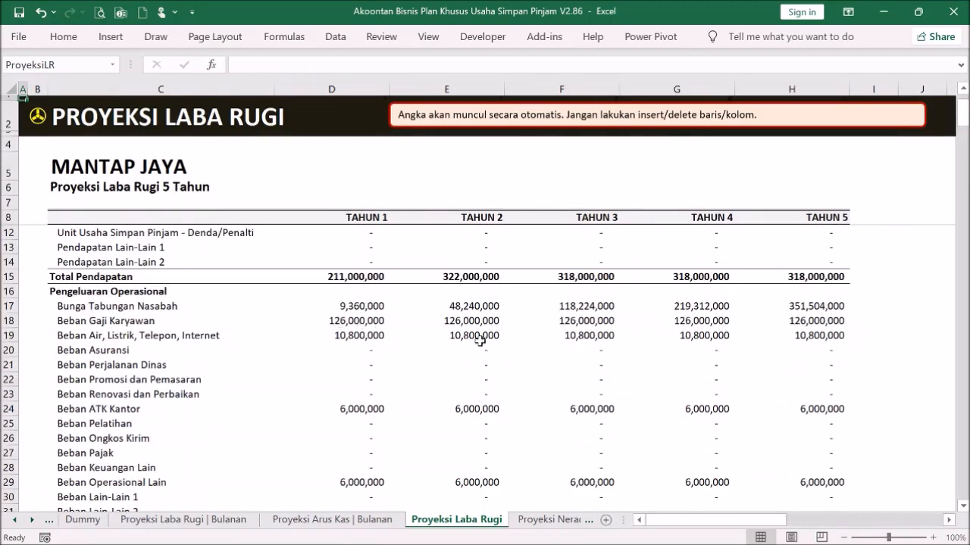
click(455, 309)
scroll(503, 325, up, 1)
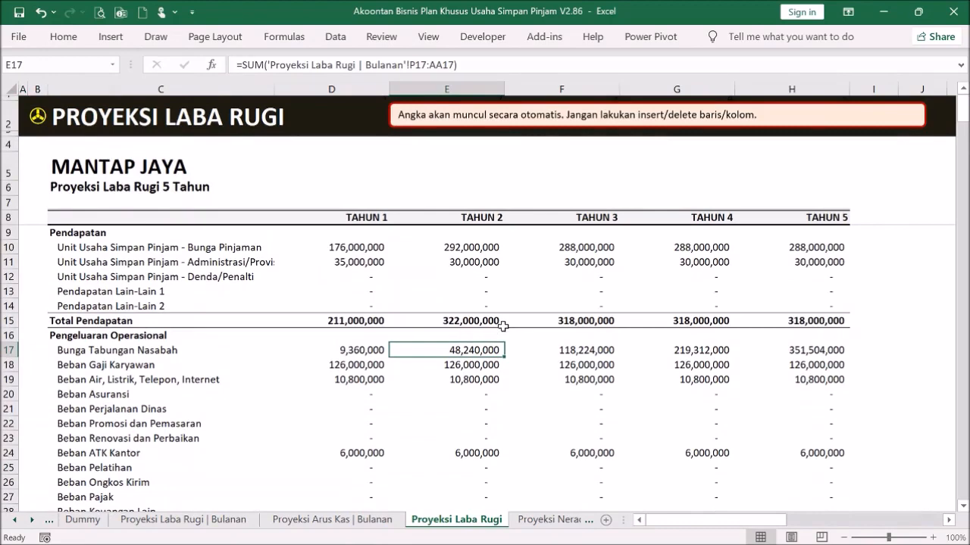
Go back to the main menu and open the Ringkasan Eksekutif report.
click(38, 118)
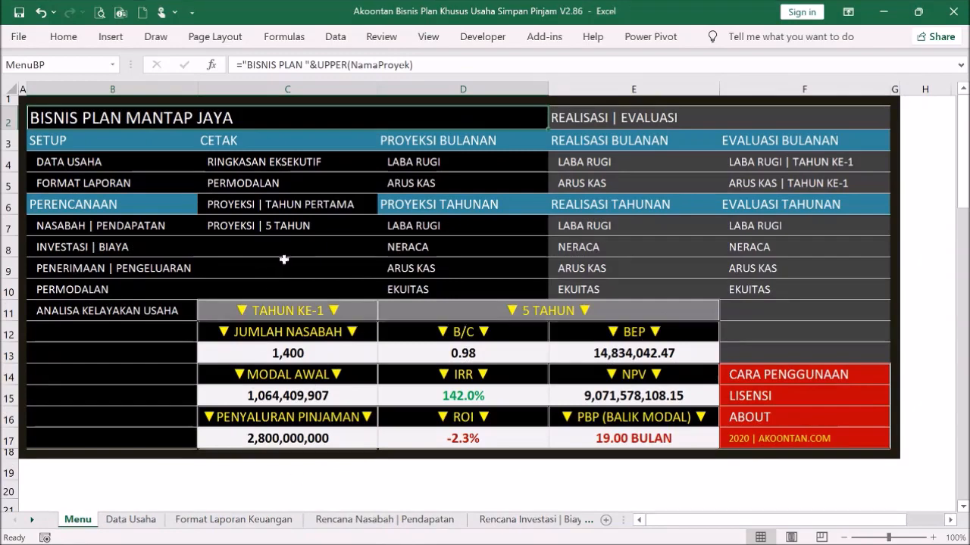
click(288, 164)
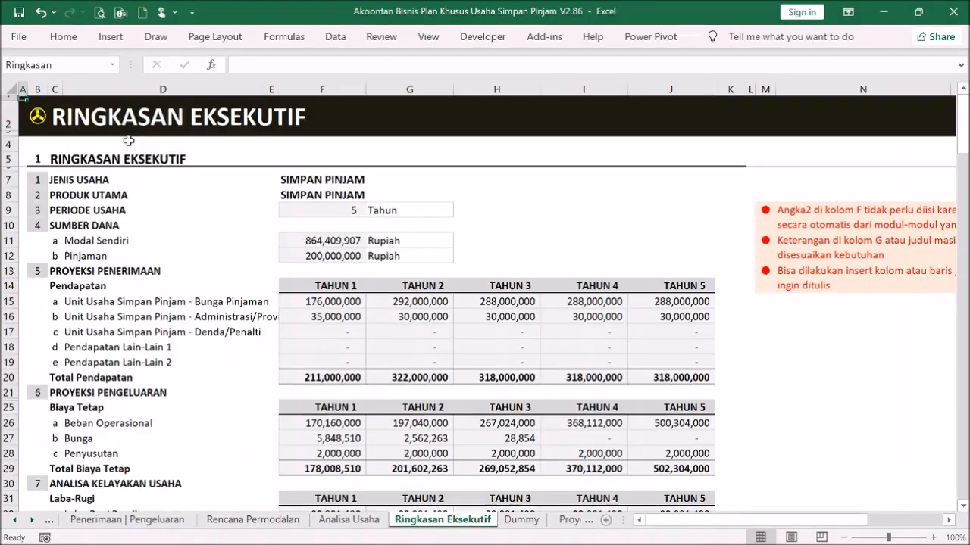
Preview the Ringkasan Eksekutif printout, close the preview and go back to the main menu.
click(100, 12)
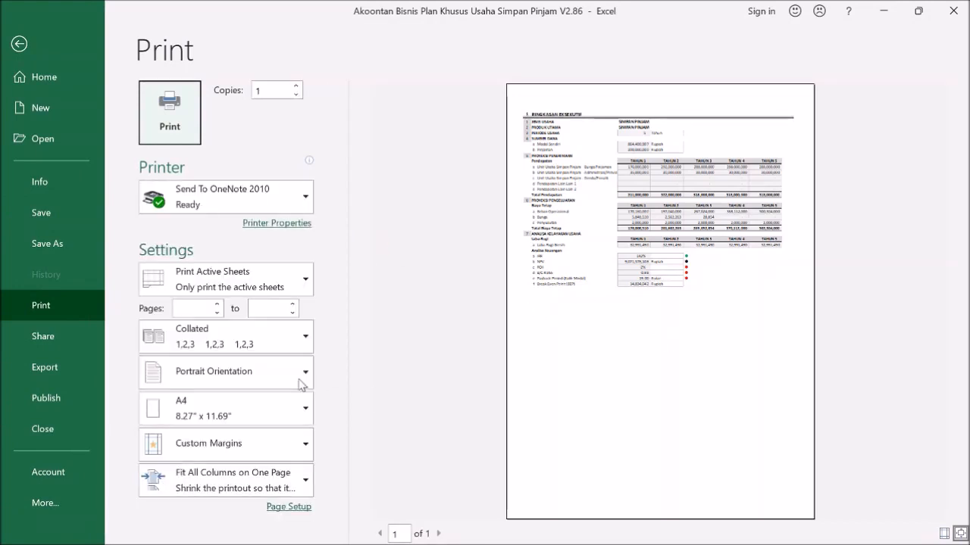
click(25, 39)
click(38, 116)
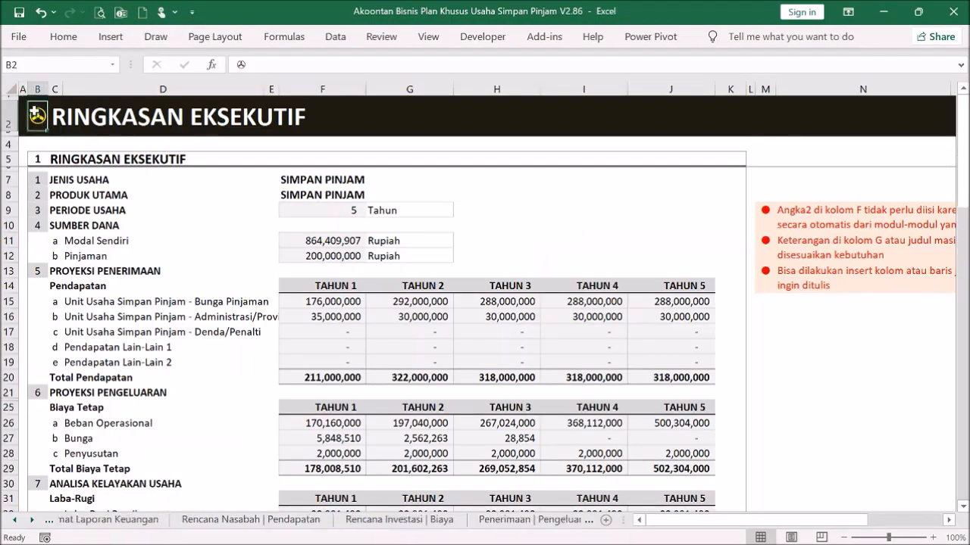
Open the Cetak Permodalan report, preview its printout and return to the main menu.
click(286, 195)
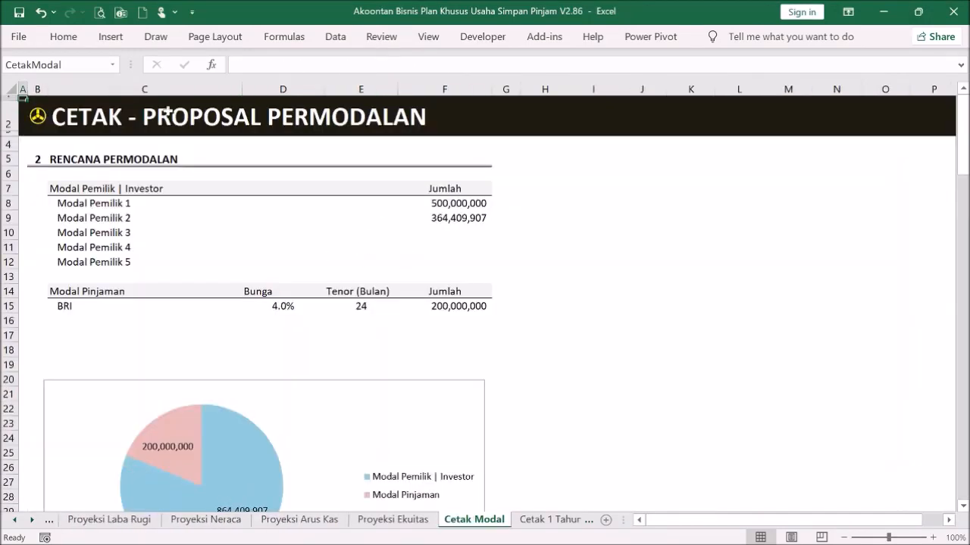
click(98, 13)
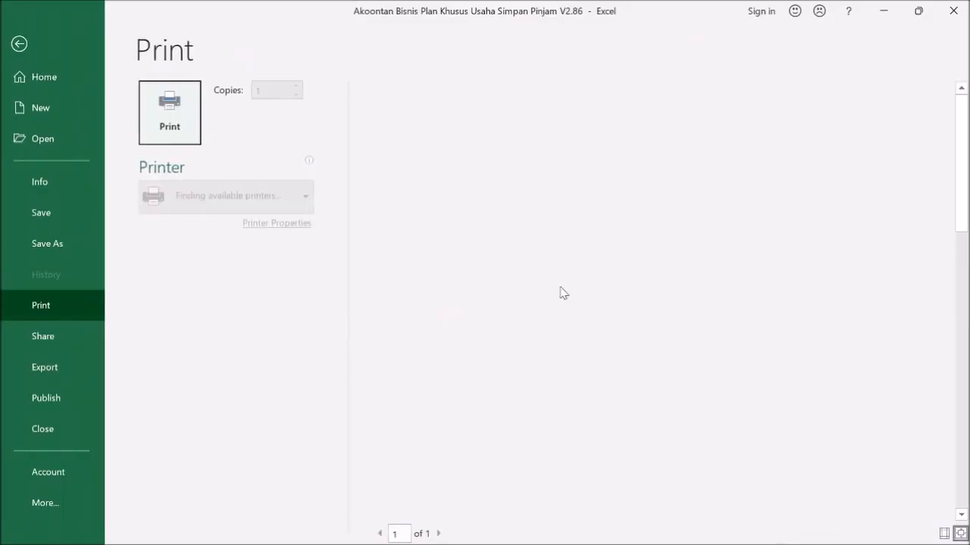
click(27, 49)
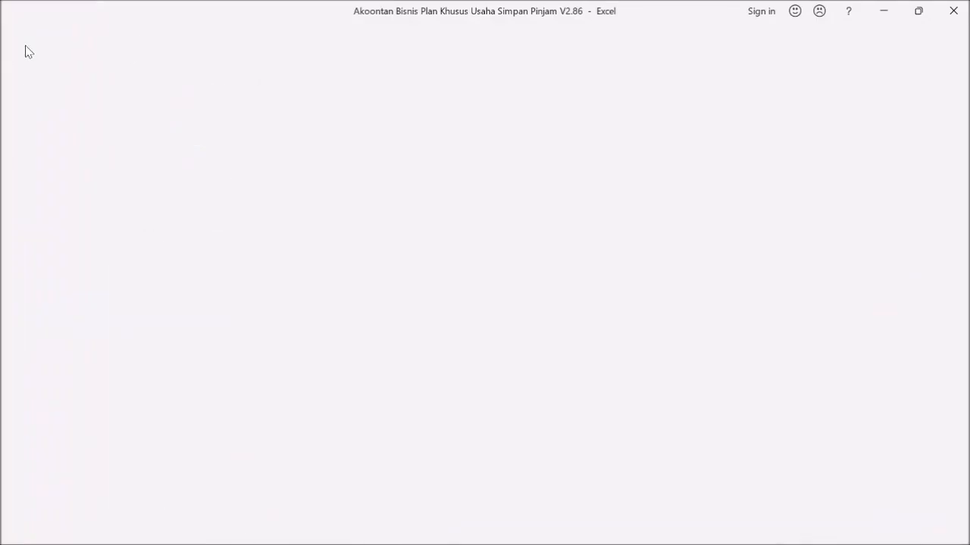
click(36, 115)
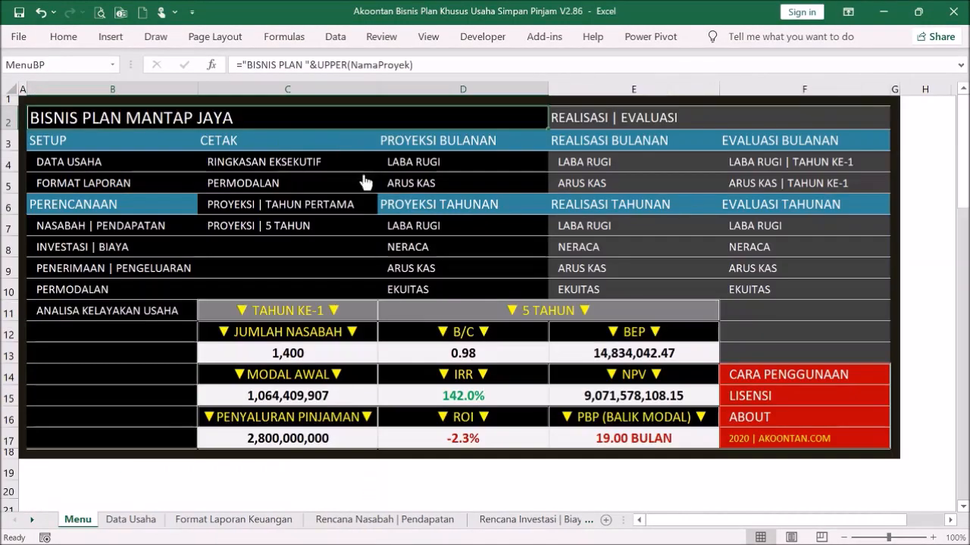
Open the Cetak Proyeksi | Tahun Pertama report and view its print preview.
click(242, 204)
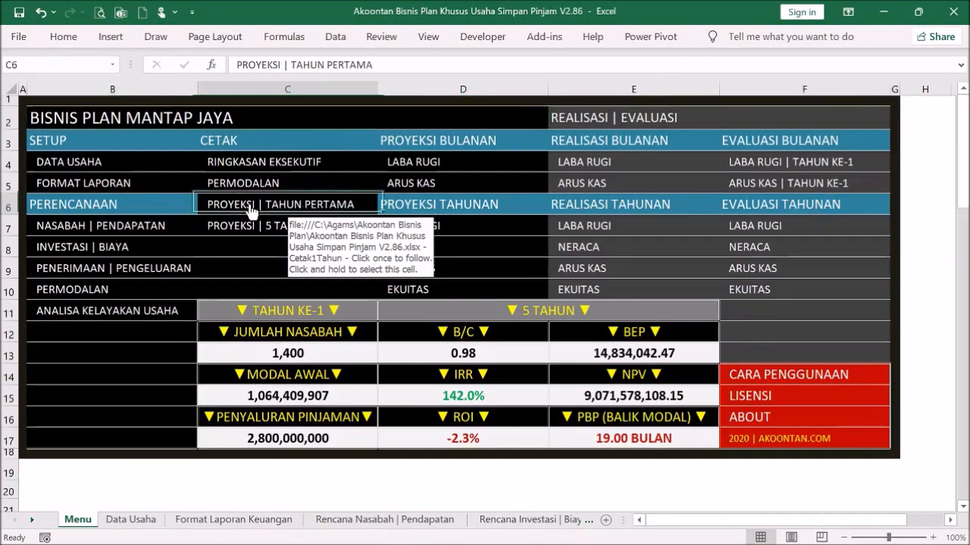
click(99, 13)
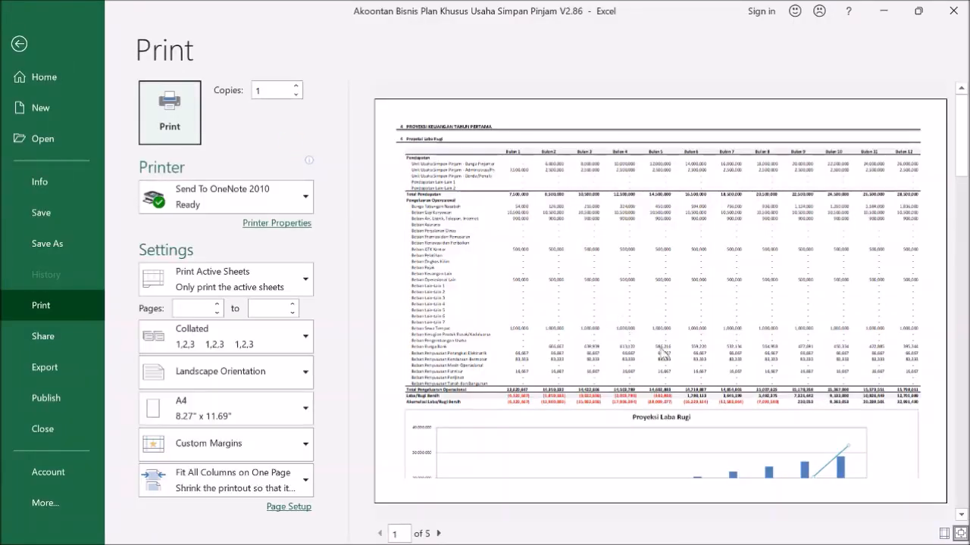
click(19, 43)
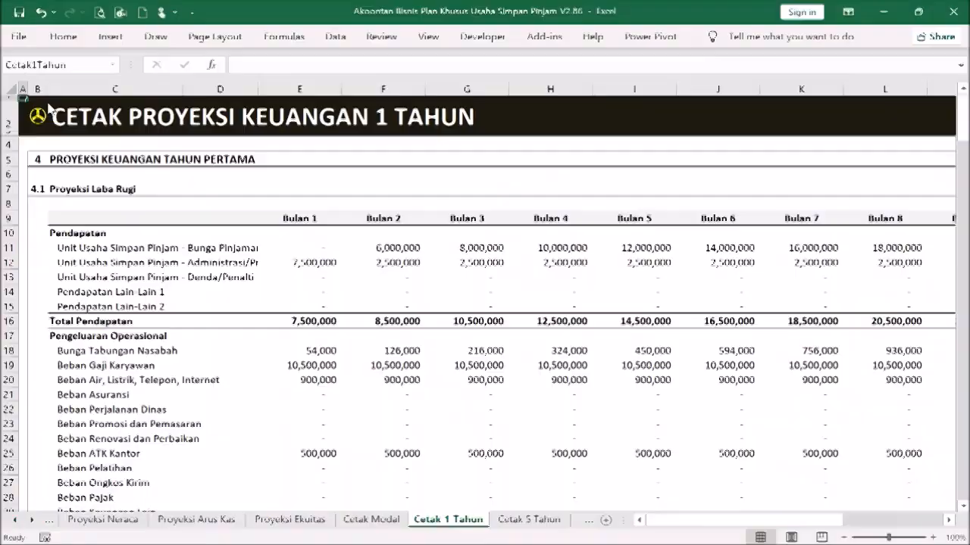
Hide the empty expense rows 21 to 24, from Beban Asuransi through Beban Renovasi dan Perbaikan.
scroll(220, 379, down, 3)
drag(20, 261, 19, 305)
right_click(162, 275)
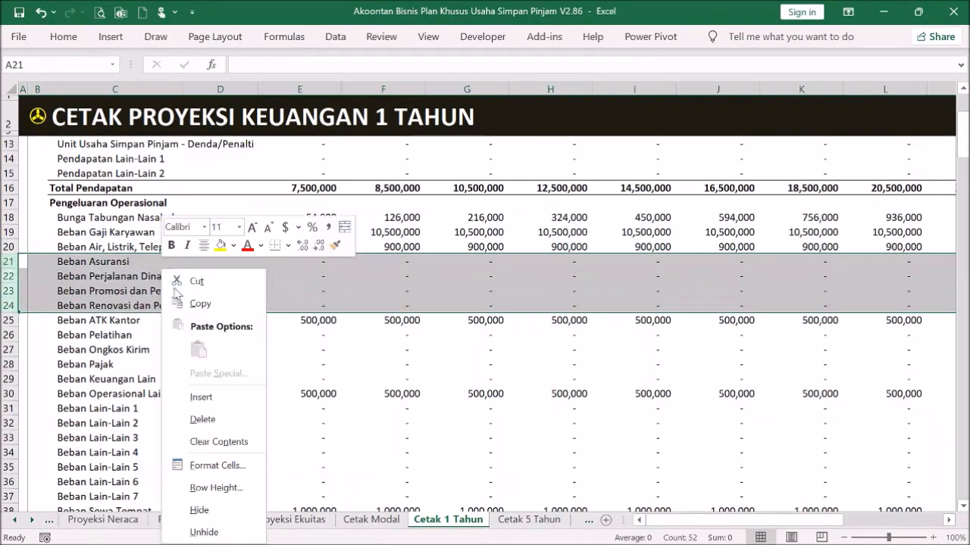
click(199, 510)
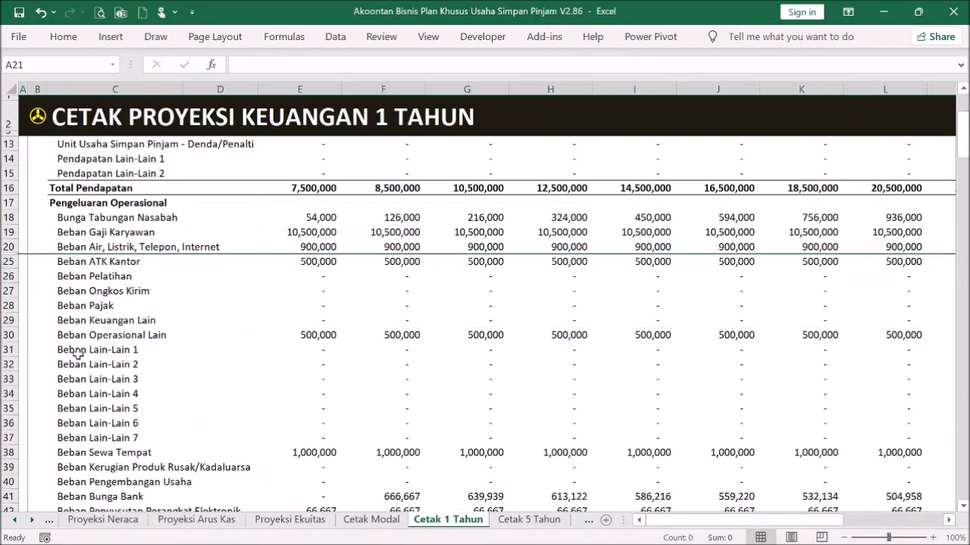
Hide rows 31 to 37 holding Beban Lain-Lain 1 through 7, and check the shortened report in the print preview.
drag(9, 350, 9, 443)
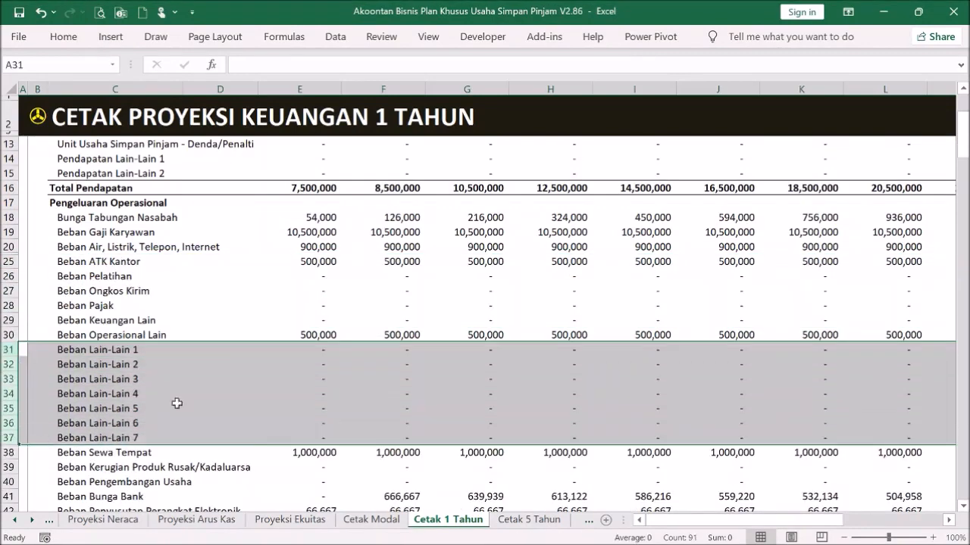
right_click(198, 399)
click(231, 363)
drag(318, 320, 325, 309)
scroll(354, 282, up, 3)
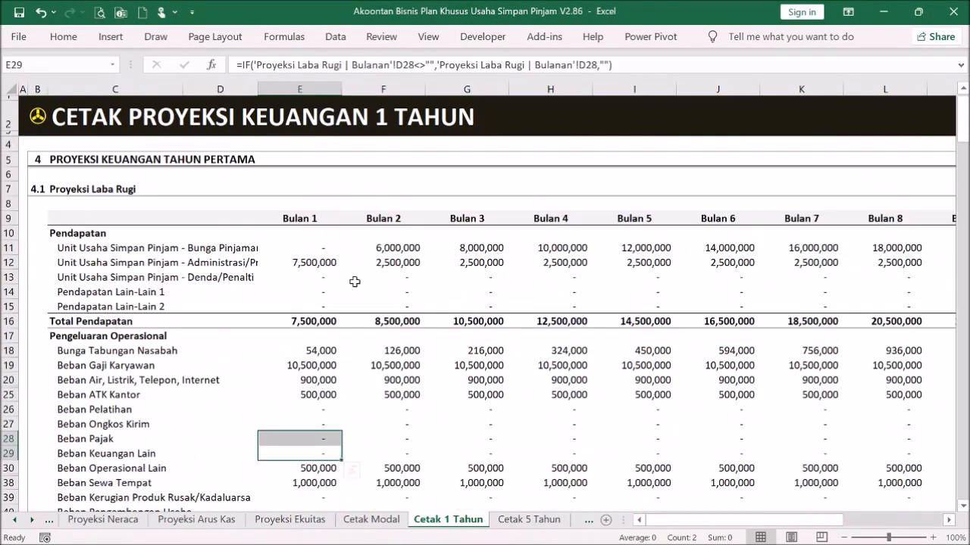
click(100, 12)
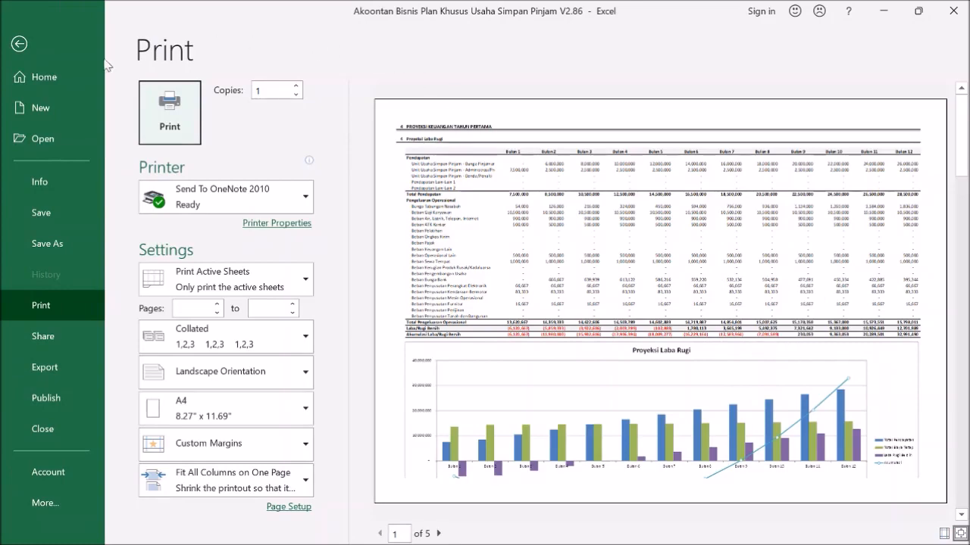
click(21, 44)
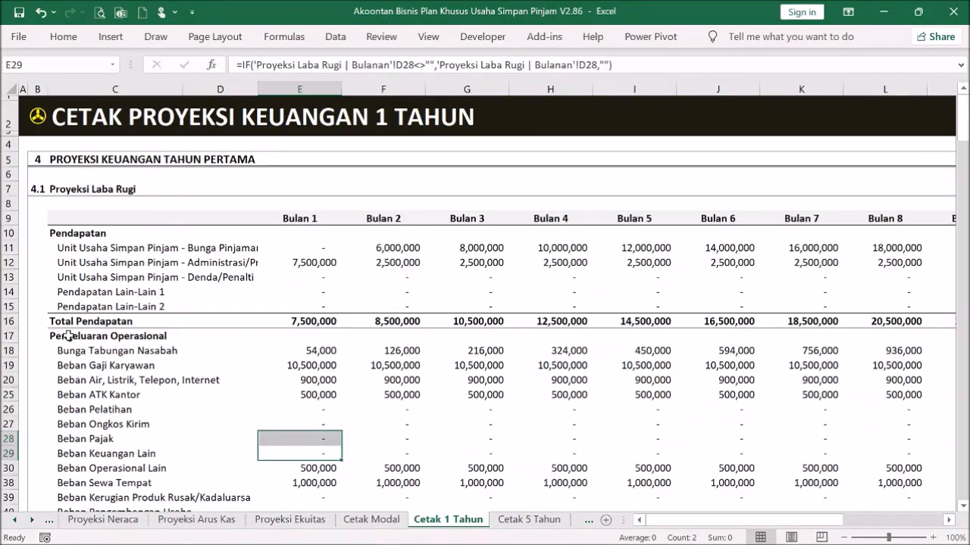
Hide the empty income rows 13 to 15, from Denda/Penalti through Pendapatan Lain-Lain 2.
drag(11, 277, 15, 306)
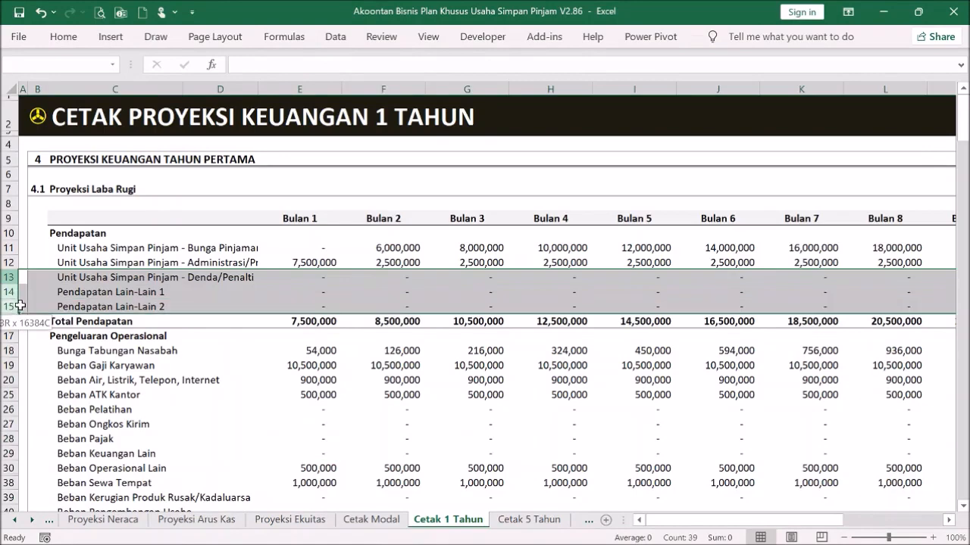
right_click(58, 306)
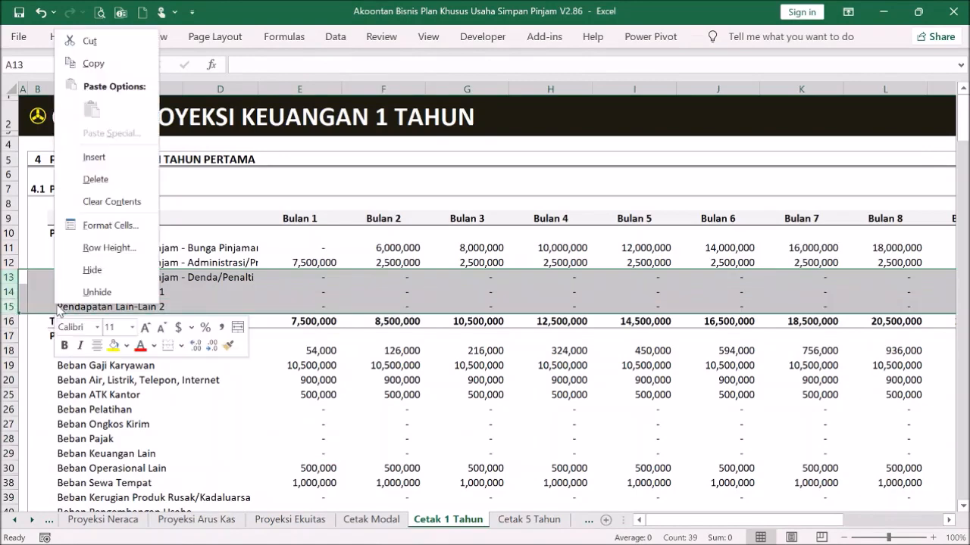
click(89, 271)
click(285, 397)
Insert a page break at row 51, between the Akumulasi Laba/Rugi Bersih row and the Proyeksi Laba Rugi chart.
scroll(370, 349, down, 4)
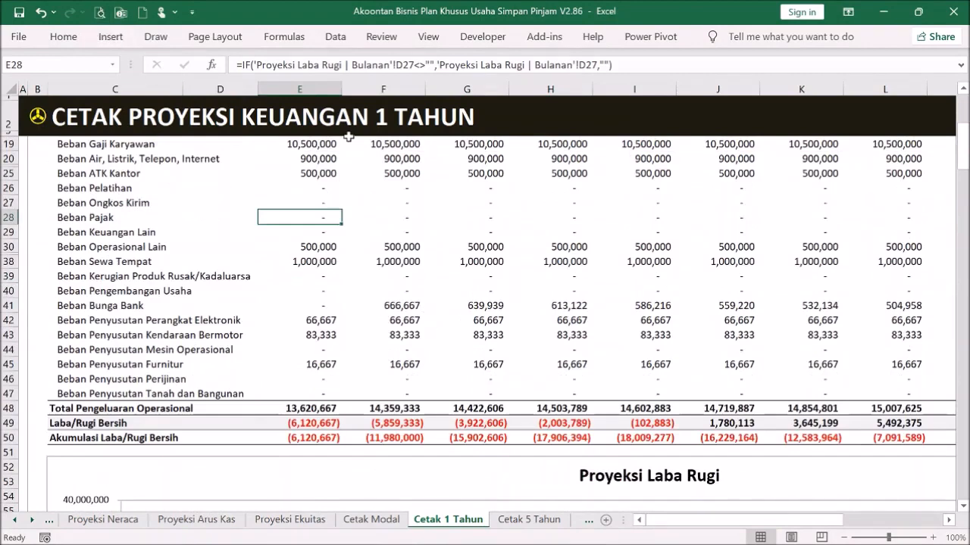
scroll(345, 142, down, 5)
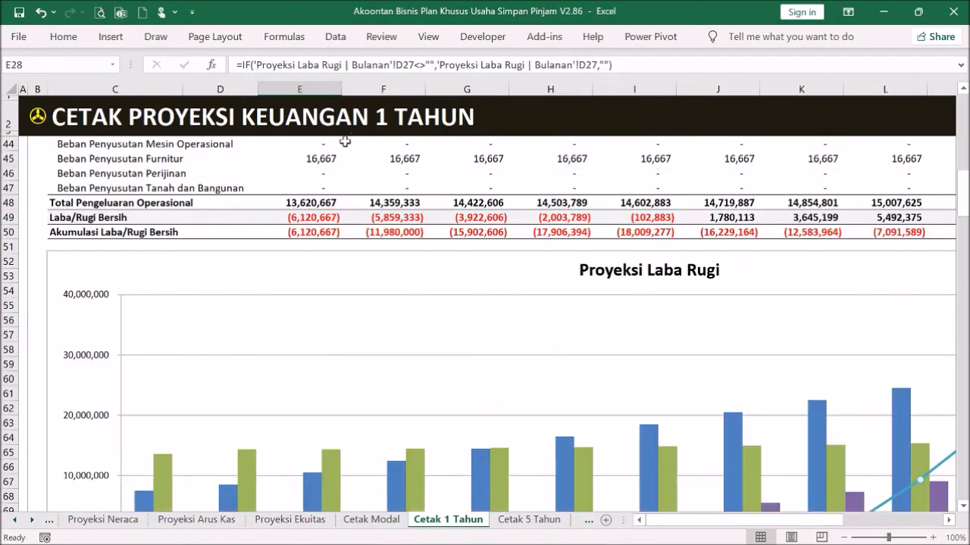
click(9, 246)
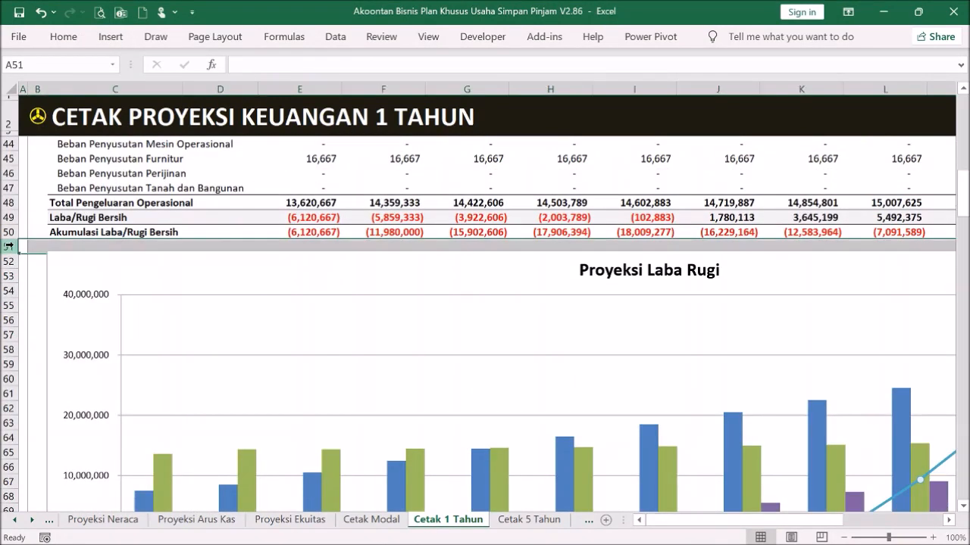
click(218, 37)
click(240, 82)
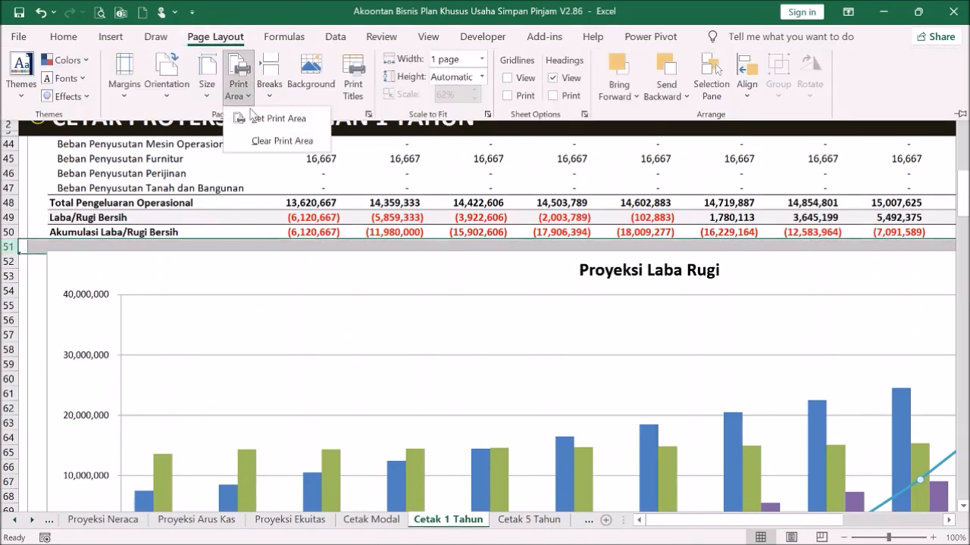
click(273, 95)
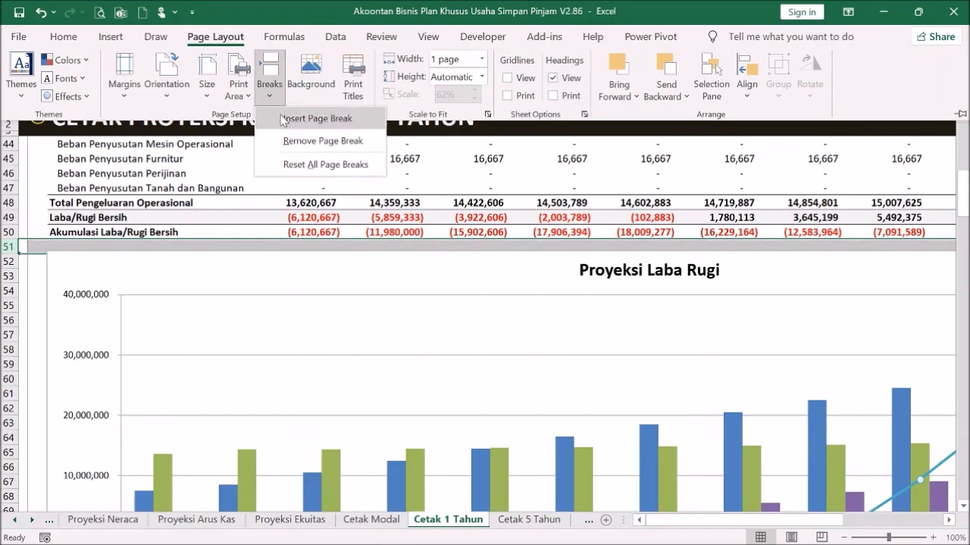
click(286, 119)
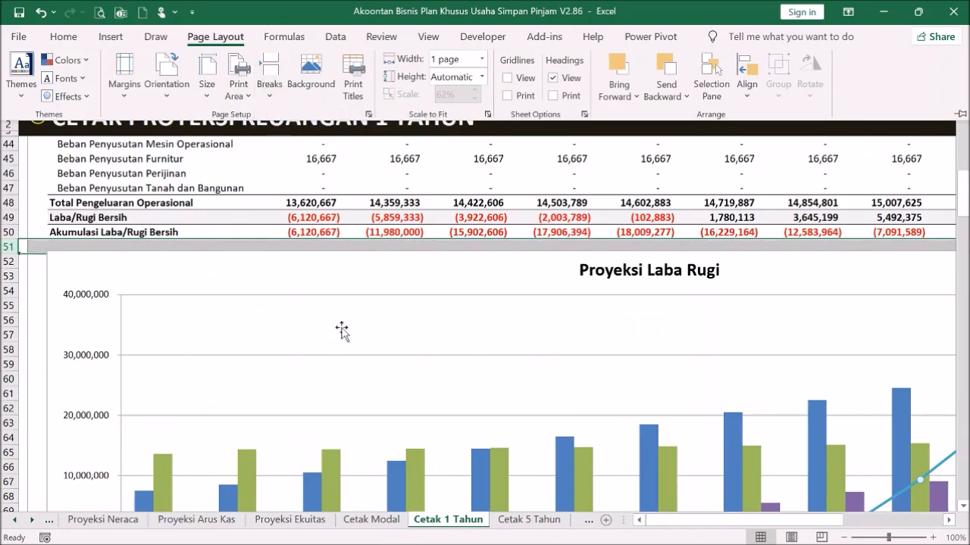
click(114, 242)
scroll(118, 246, up, 1)
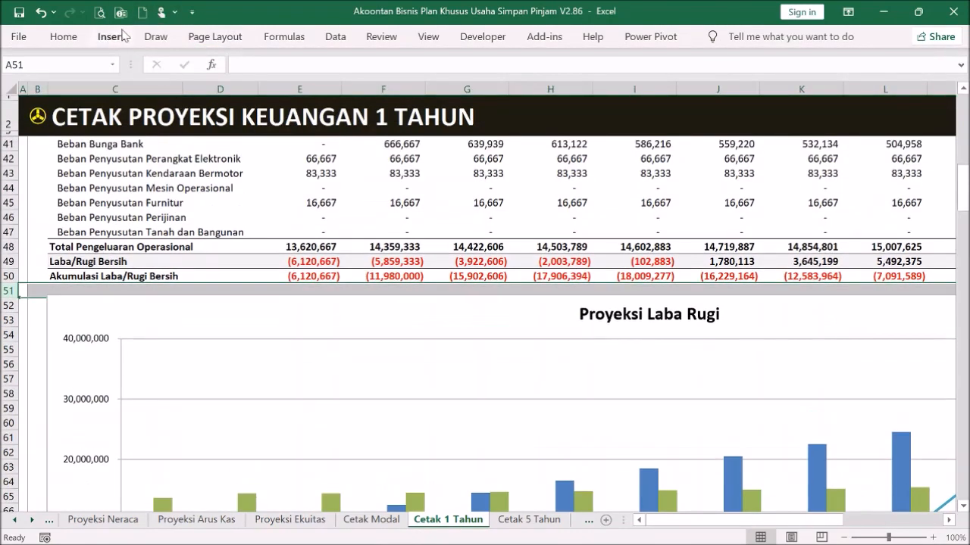
Check pages 1 and 2 of the first-year projection in the print preview and return to the top of the report.
click(99, 12)
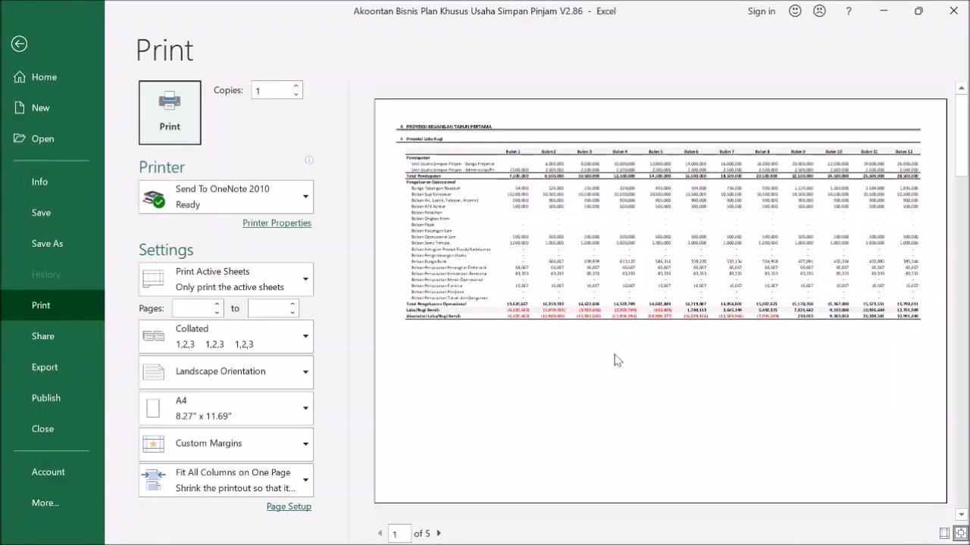
click(438, 534)
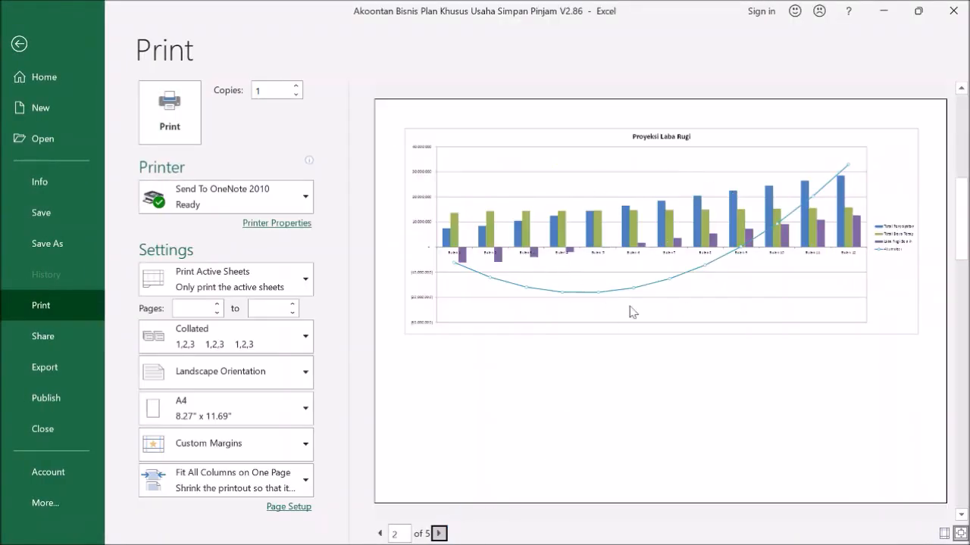
click(20, 45)
scroll(327, 220, up, 8)
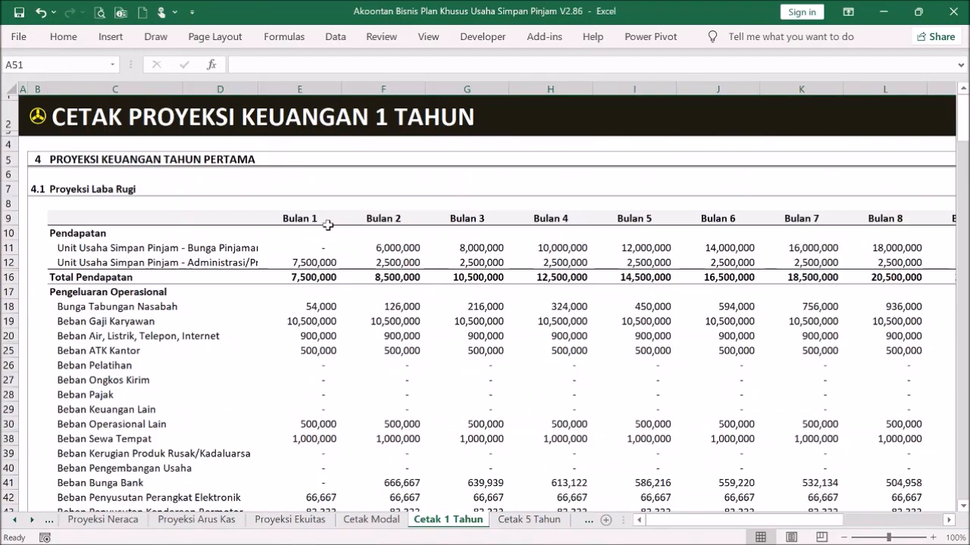
click(312, 204)
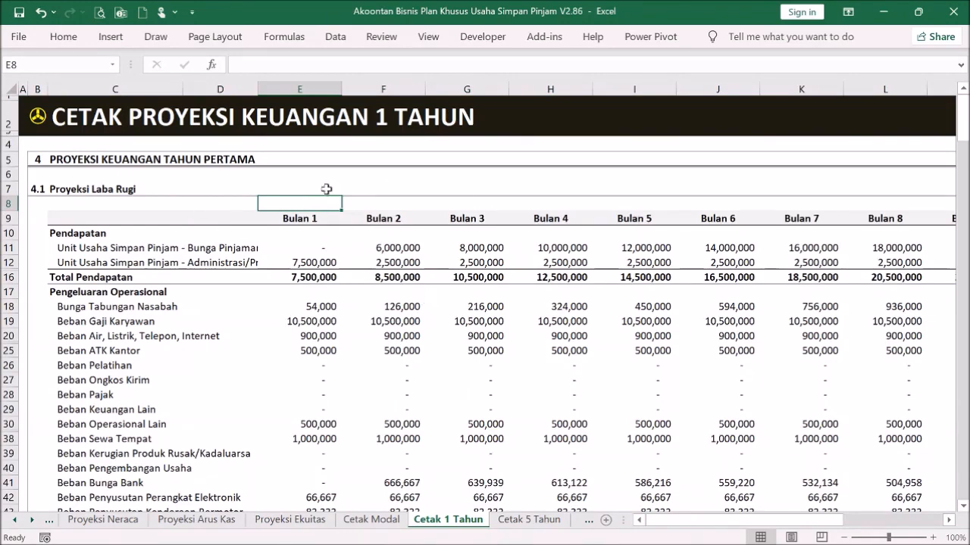
Go to the main menu, view the monthly Proyeksi Laba Rugi and come back to the menu.
click(39, 119)
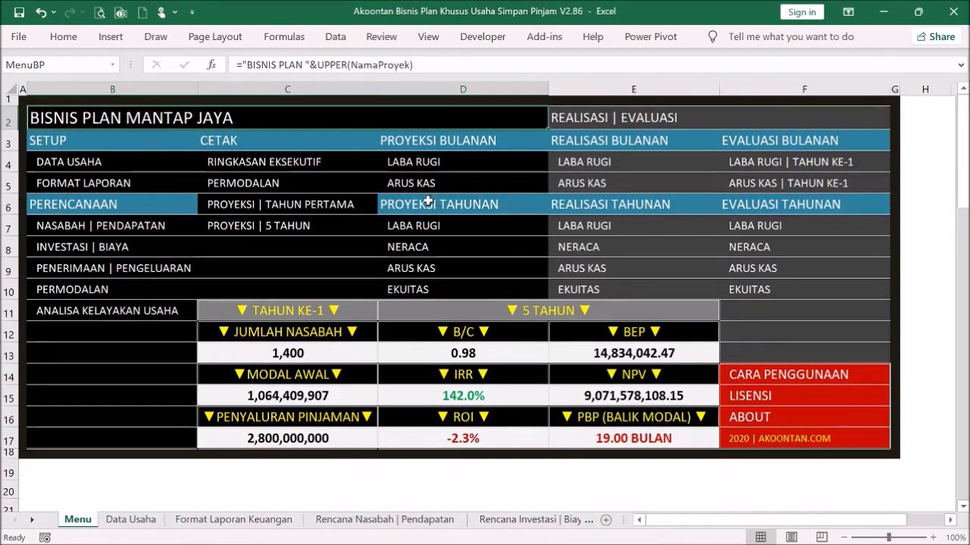
click(454, 162)
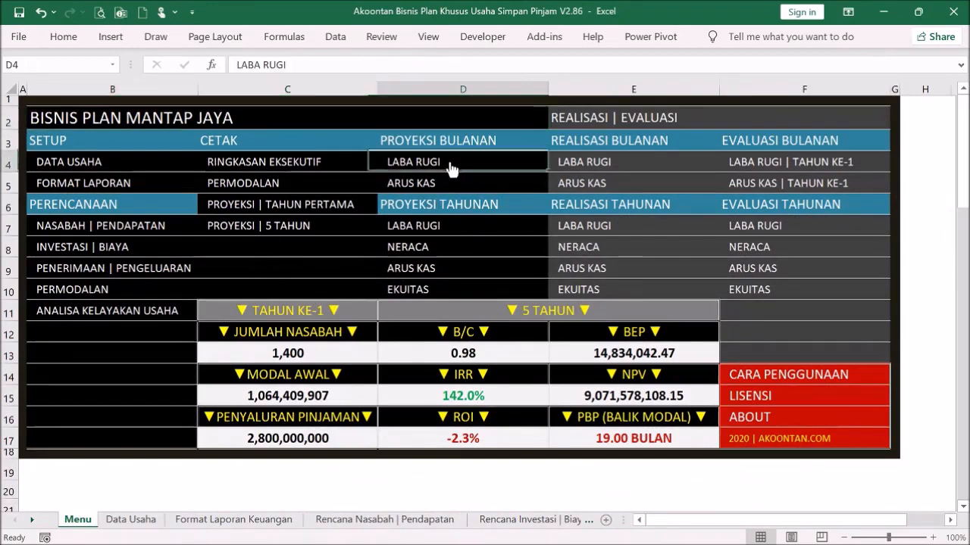
click(40, 118)
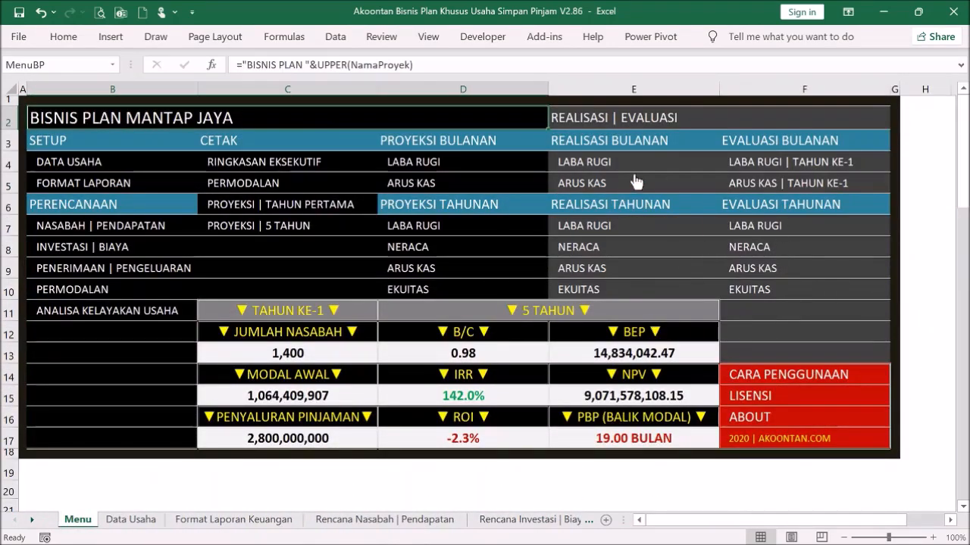
Open the Laba Rugi report under Realisasi Bulanan, inspect its Bulan 1 entry cells and reopen it from the main menu.
click(567, 115)
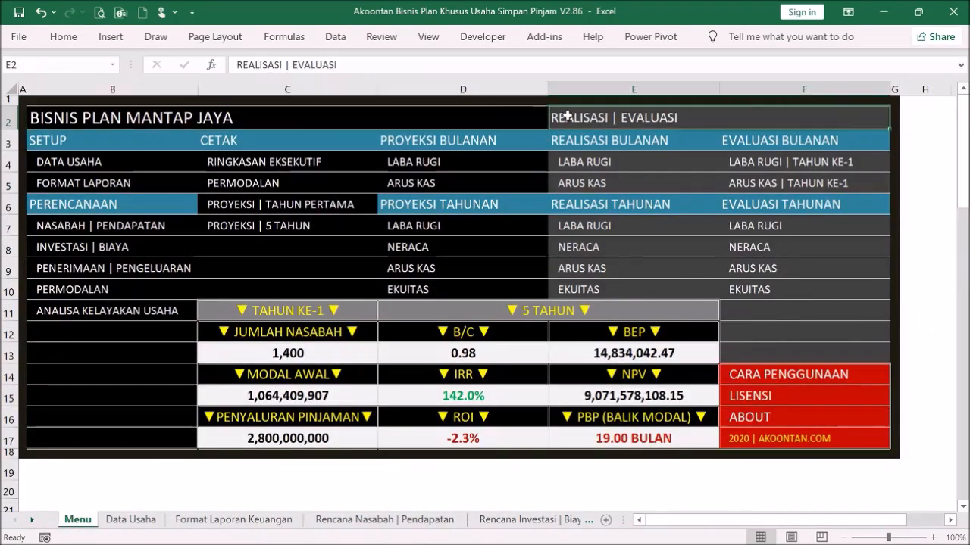
click(590, 162)
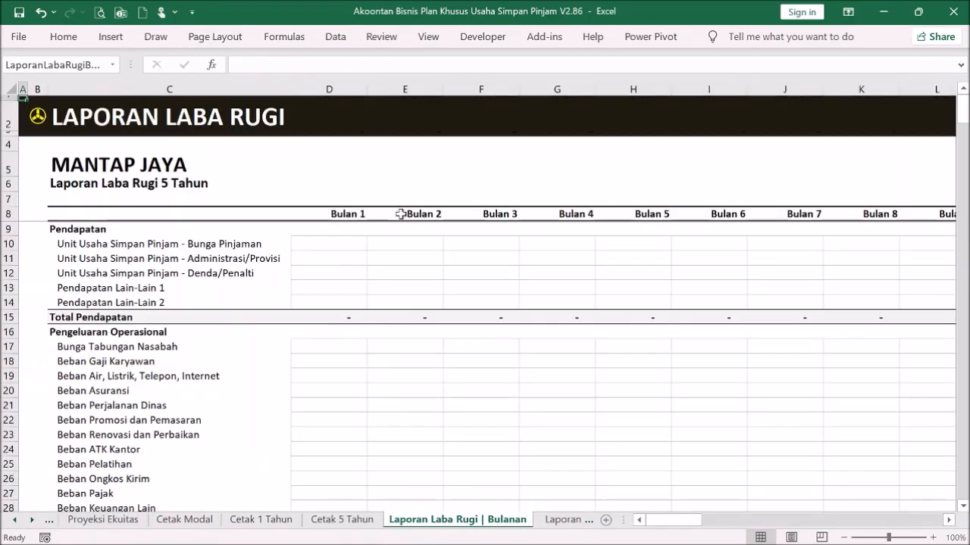
click(341, 257)
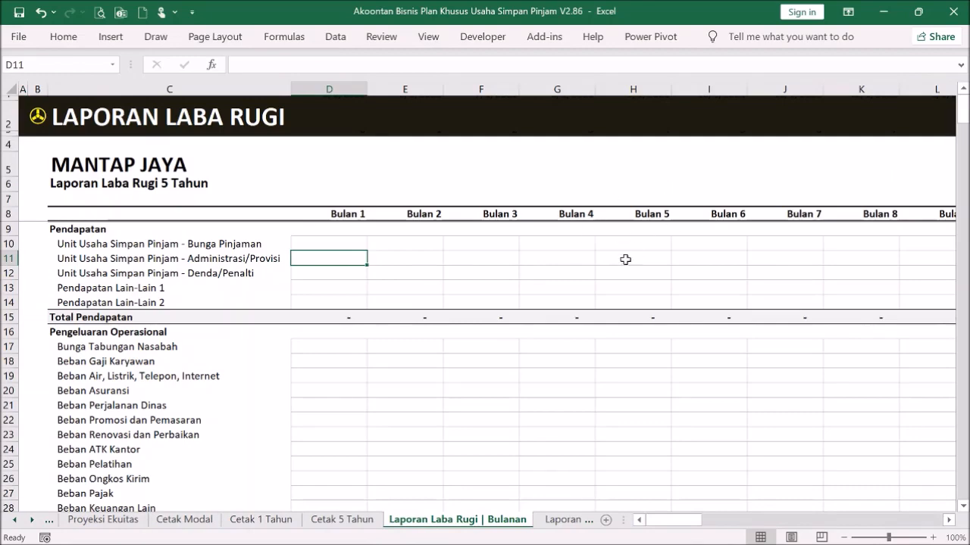
click(68, 121)
click(594, 160)
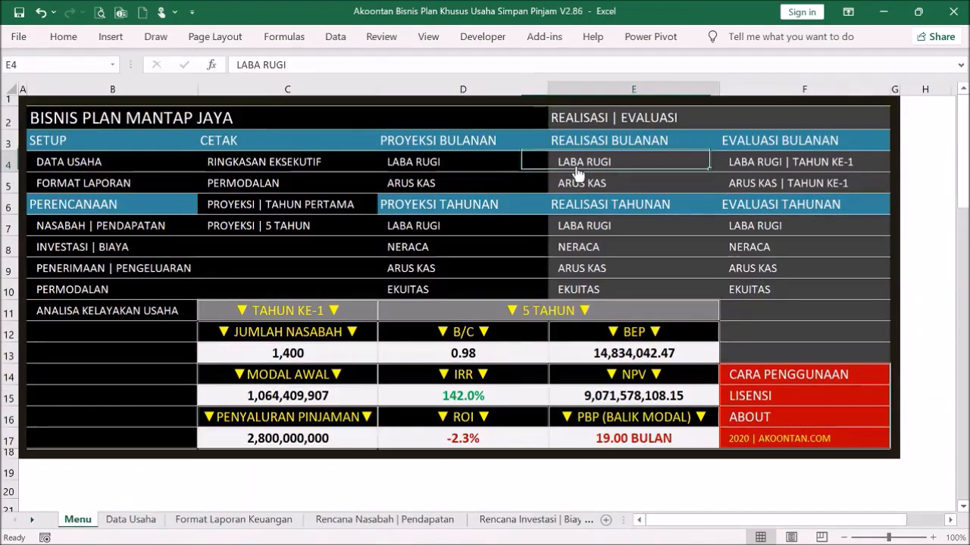
Leave the monthly Laba Rugi report, view Arus Kas under Realisasi Bulanan and return to the main menu.
click(23, 125)
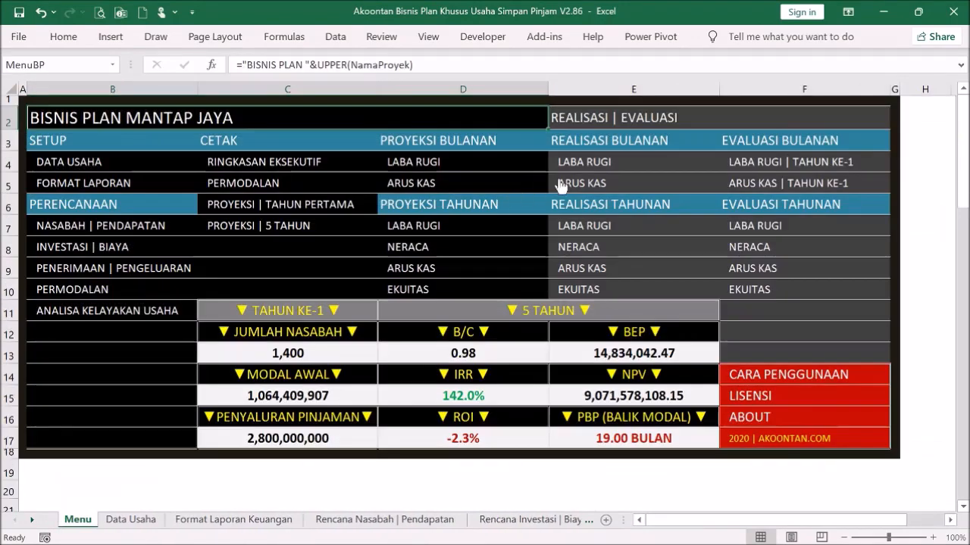
click(562, 188)
click(32, 125)
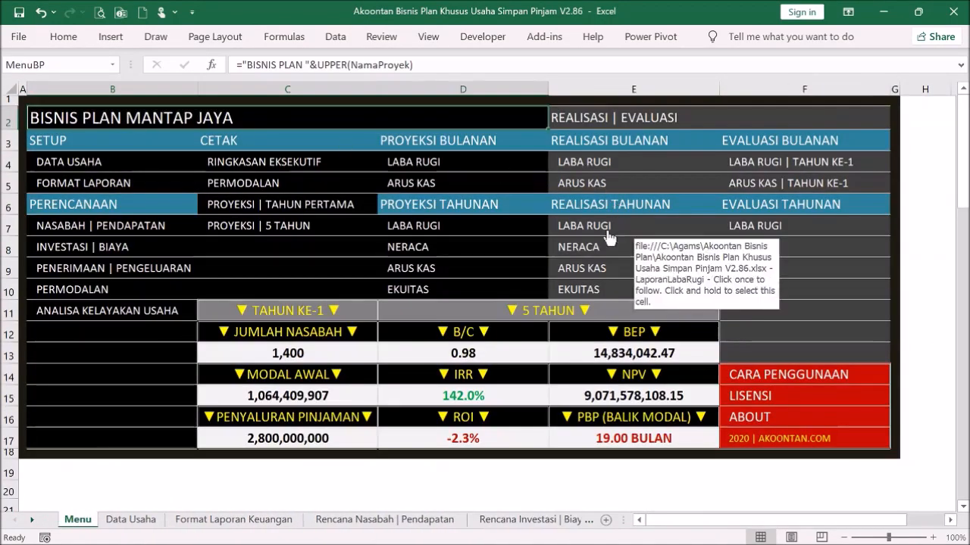
View the Laba Rugi, Neraca and Ekuitas reports under Realisasi Tahunan, returning to the main menu after each.
click(606, 232)
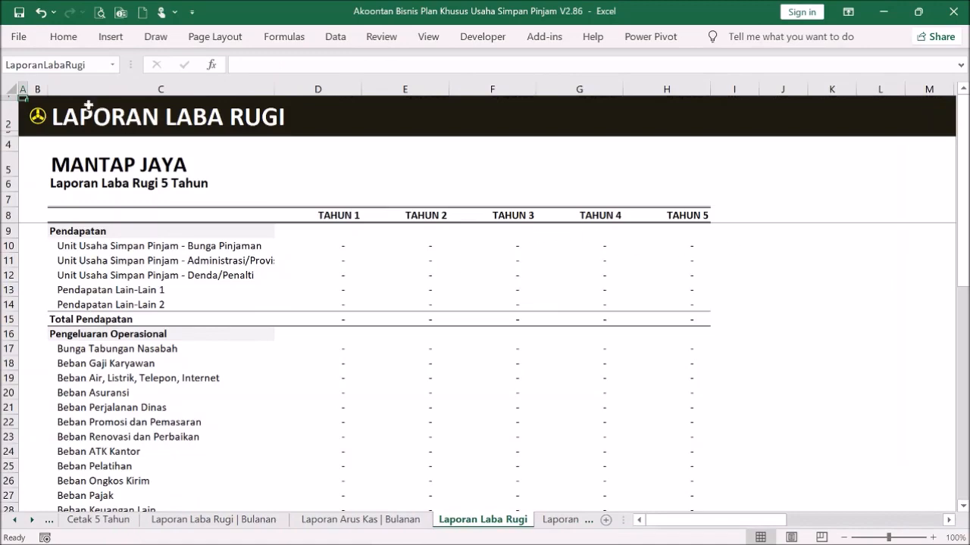
click(44, 118)
click(608, 247)
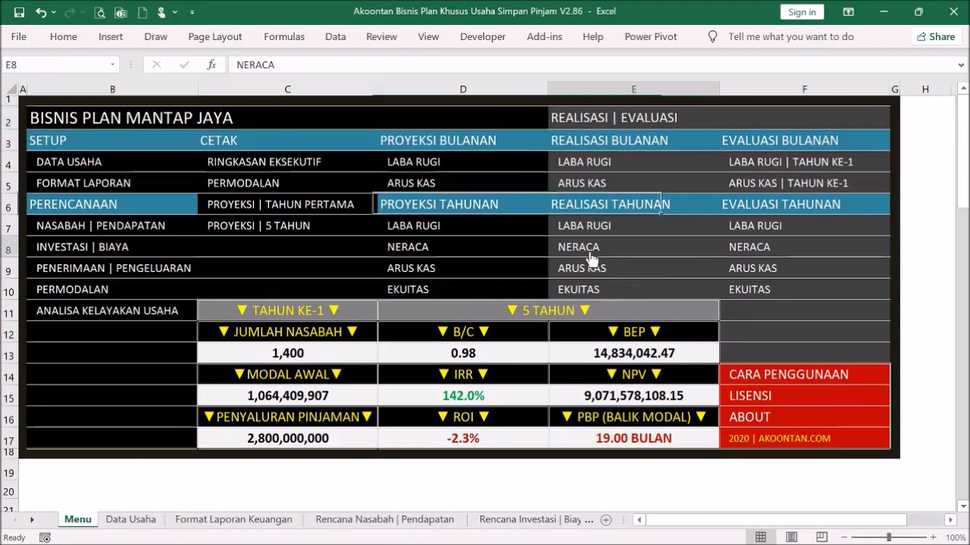
click(33, 117)
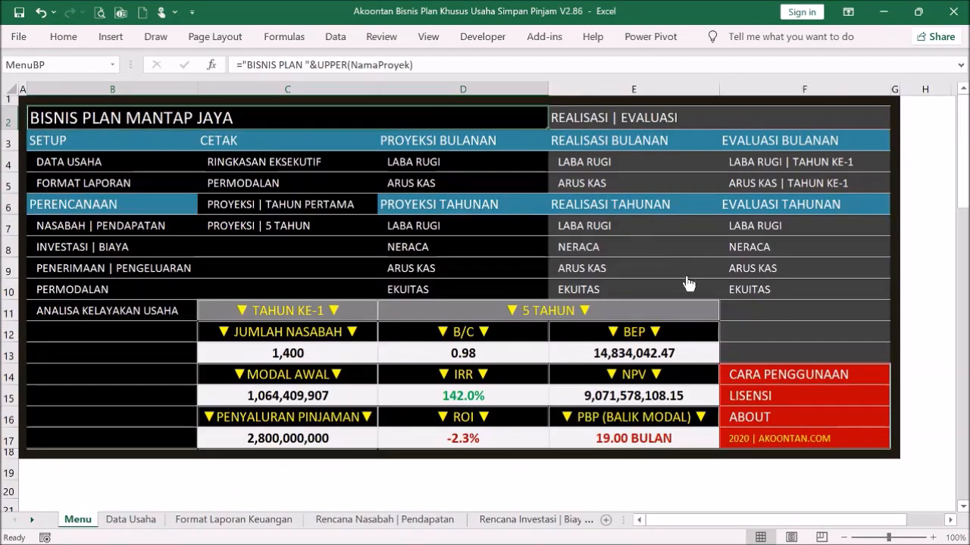
click(602, 294)
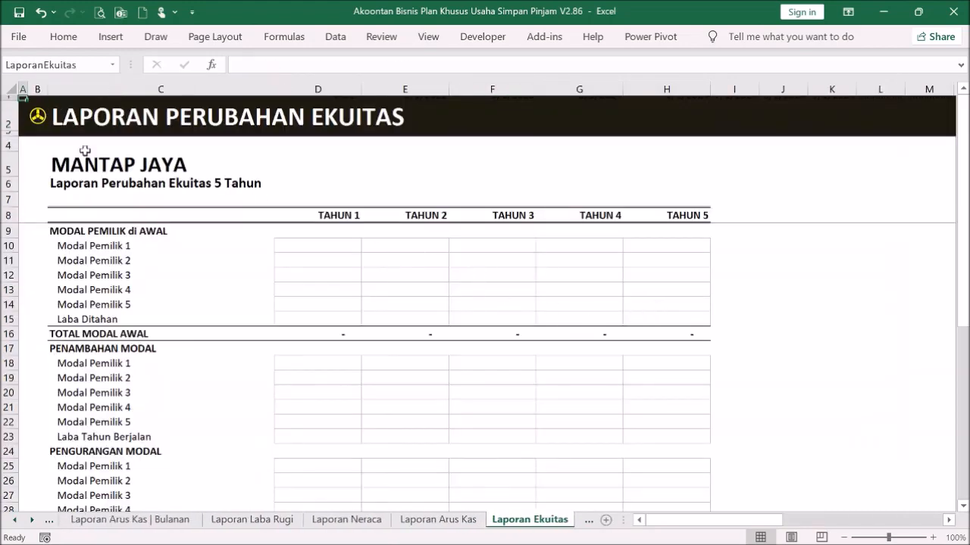
click(38, 119)
Open Laba Rugi under Evaluasi Tahunan, select the Tahun 1 Realisasi cells from the header to row 16, and return to the main menu.
click(747, 229)
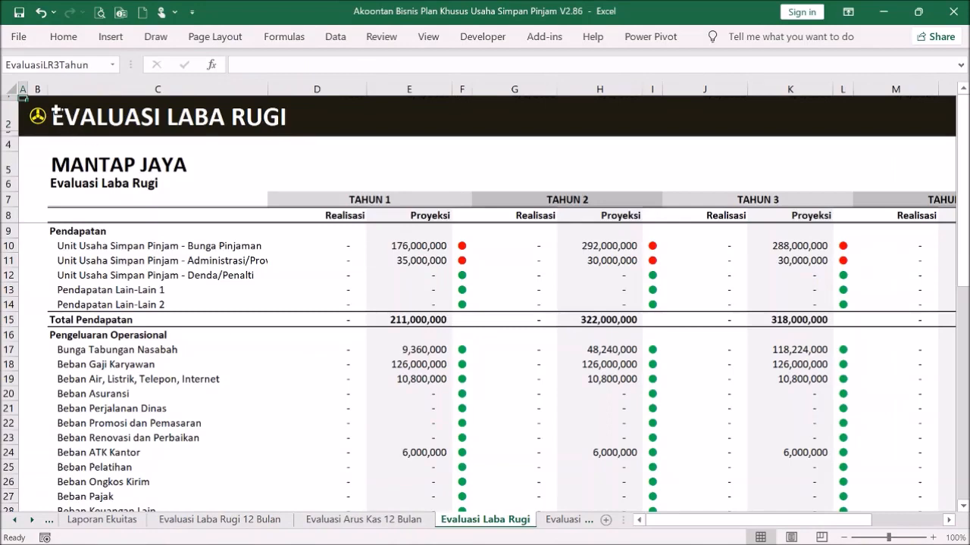
drag(327, 220, 327, 333)
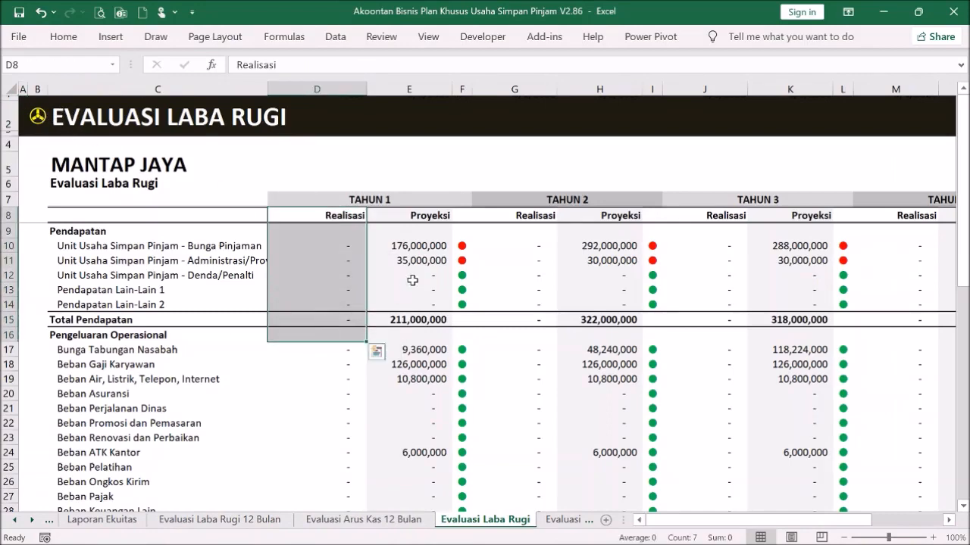
click(38, 118)
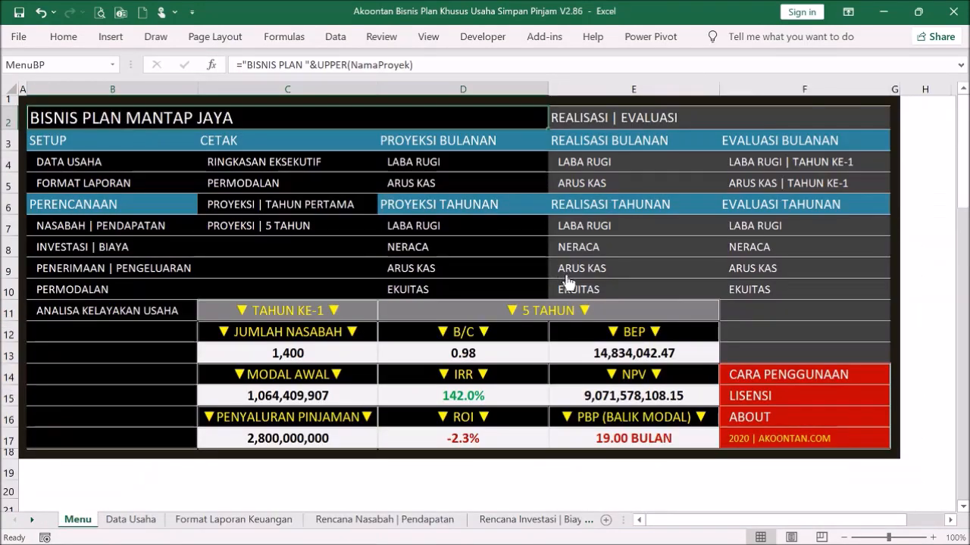
Examine the Laba Rugi | Tahun Ke-1 report under Evaluasi Bulanan, including its Proyeksi vs Realisasi charts, and go back to the main menu.
click(841, 162)
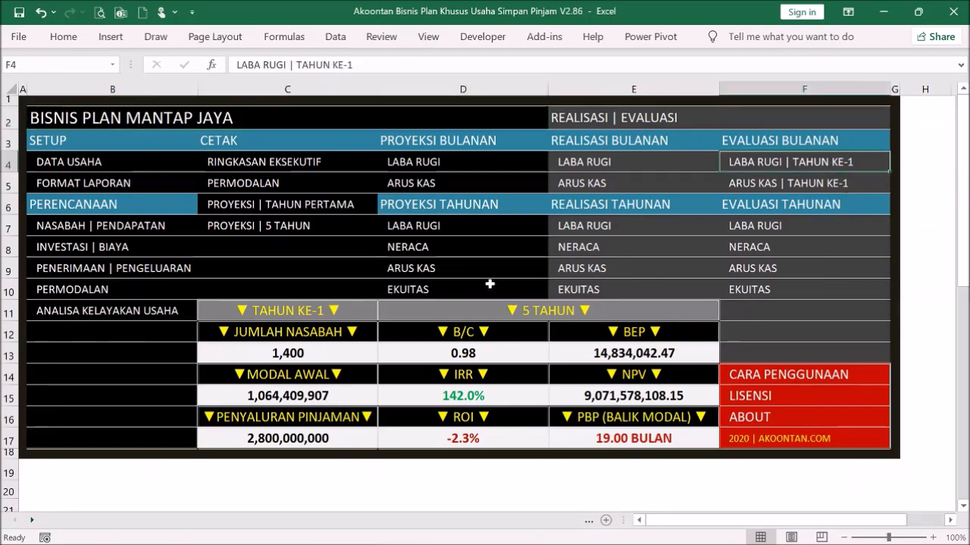
scroll(159, 299, down, 3)
scroll(193, 291, up, 3)
click(39, 118)
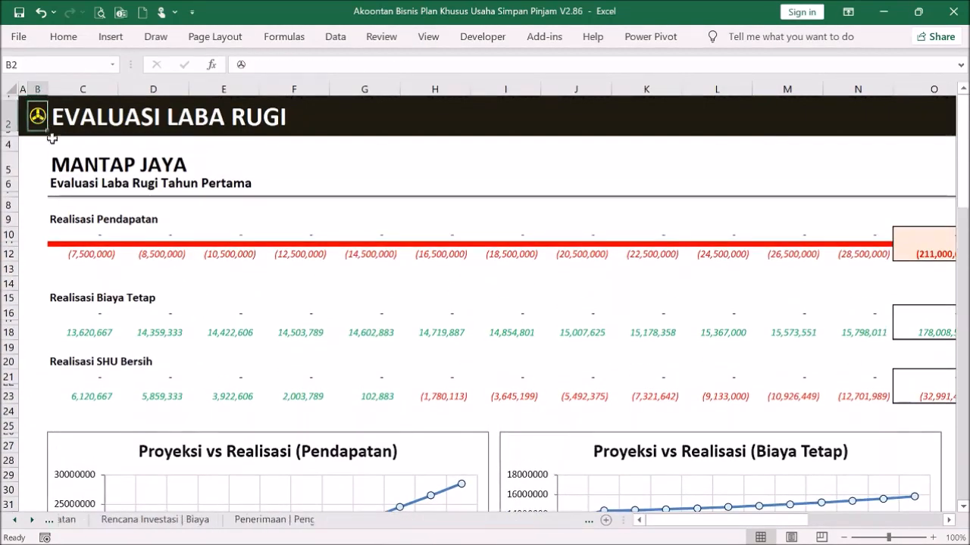